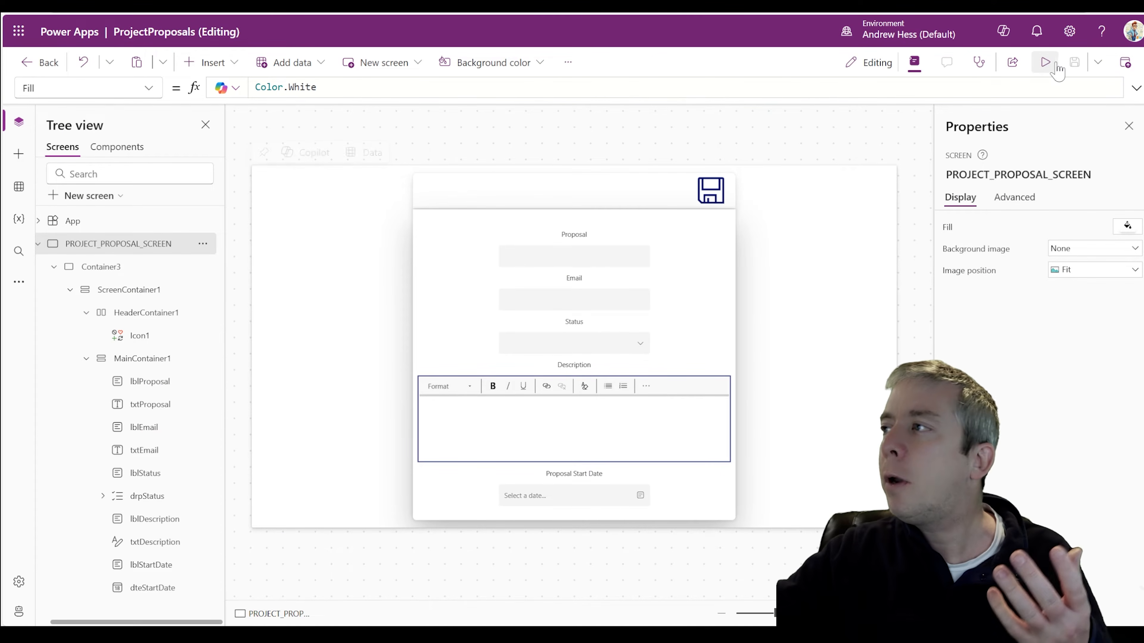
- Preview the app and save a form entry with proposal New Line, a contact e-mail, status Draft, description Test and start date February 9, 2025
{"action": "left_click", "coordinate": [1046, 62]}
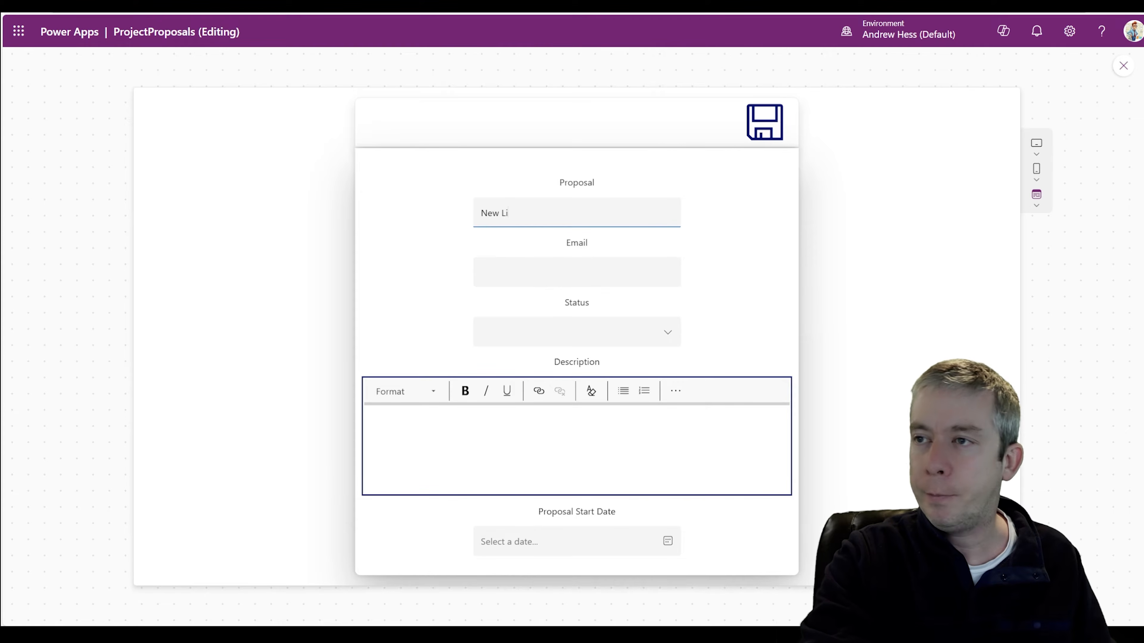
{"action": "key", "text": "Tab"}
{"action": "type", "text": "he"}
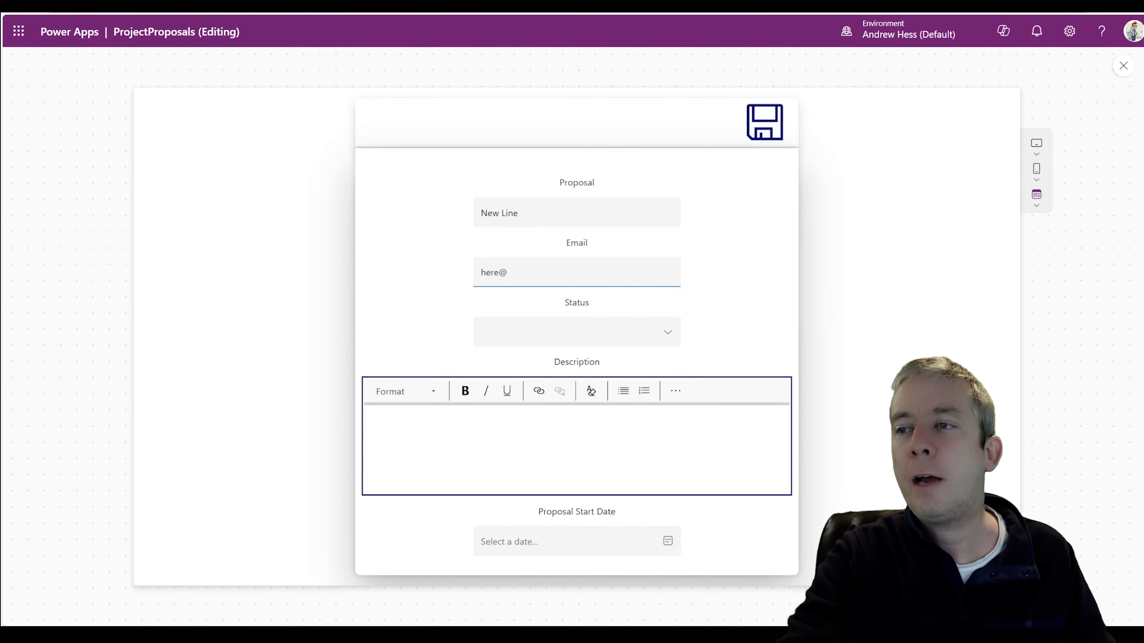
{"action": "left_click", "coordinate": [666, 333]}
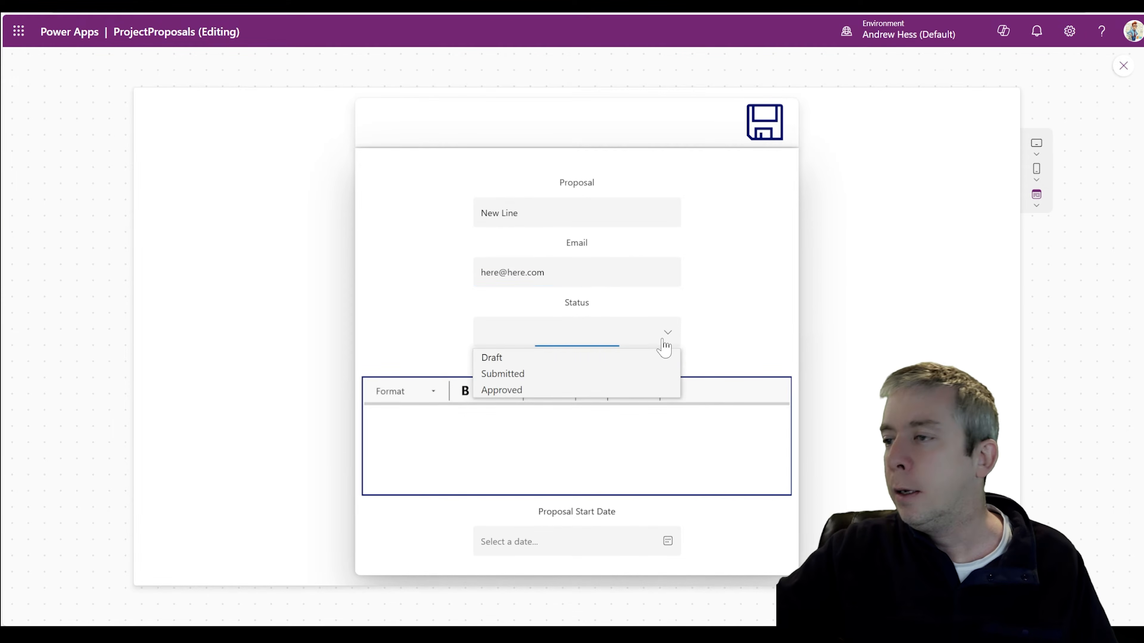
{"action": "left_click", "coordinate": [550, 356]}
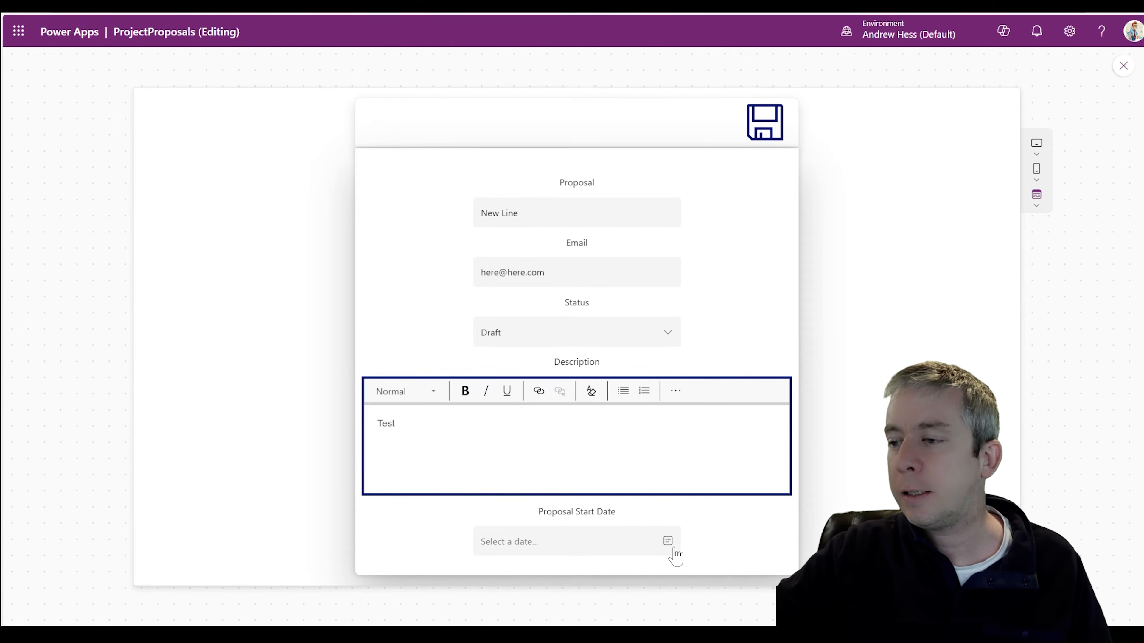
{"action": "left_click", "coordinate": [668, 541]}
{"action": "left_click", "coordinate": [490, 463]}
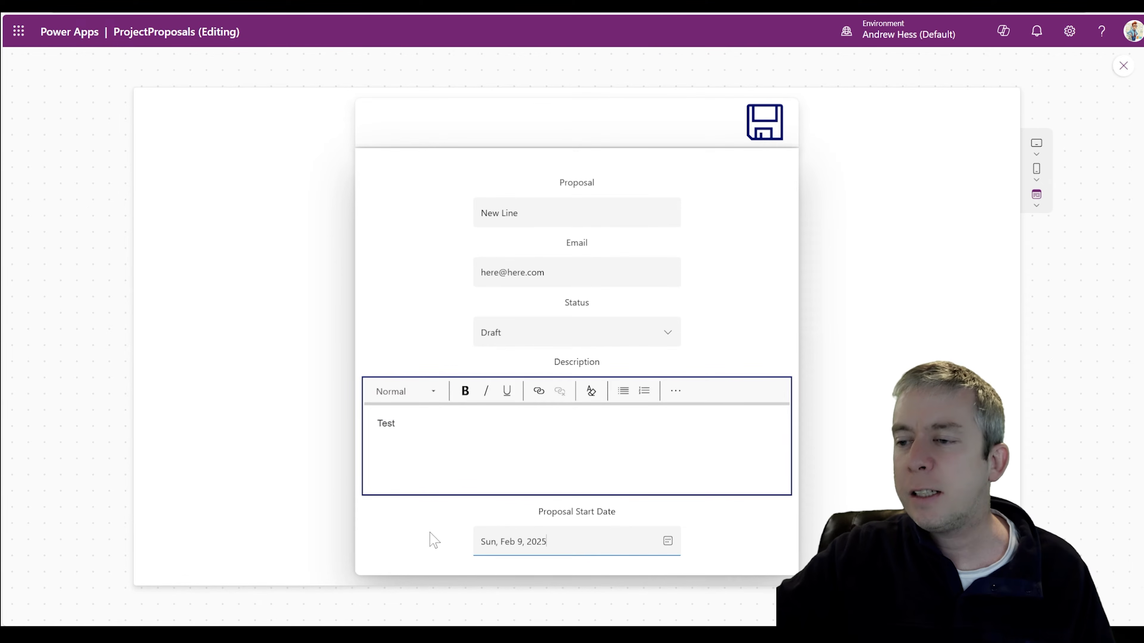
{"action": "left_click", "coordinate": [765, 134]}
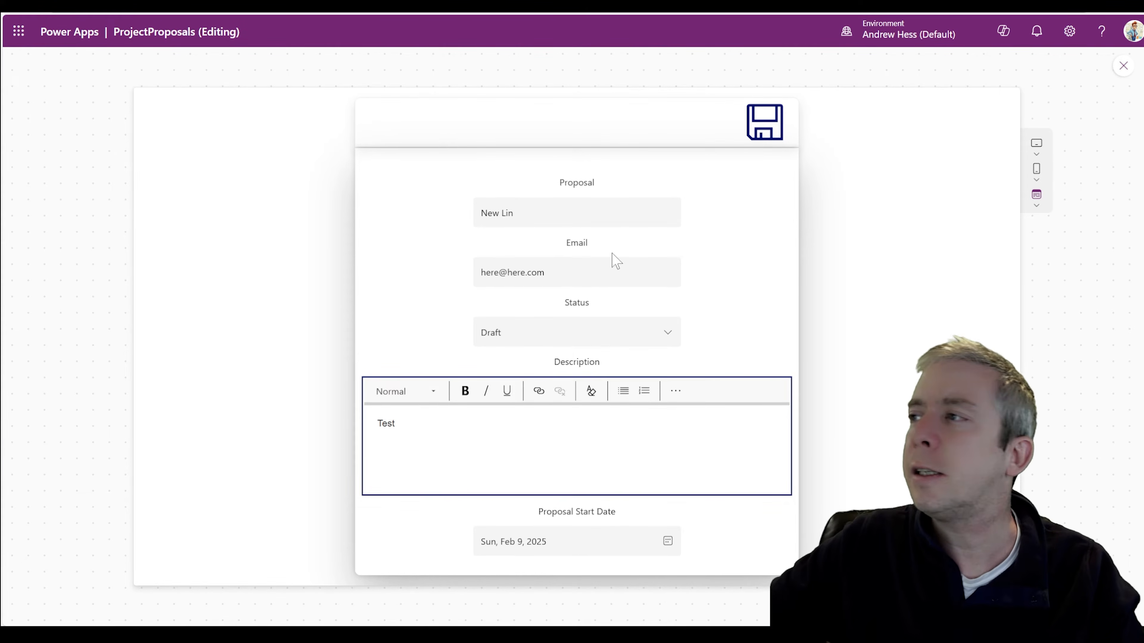
- Leave the preview and insert a button in the blank area of the screen beside the proposal form's header
{"action": "left_click", "coordinate": [1123, 66]}
{"action": "left_click", "coordinate": [513, 254]}
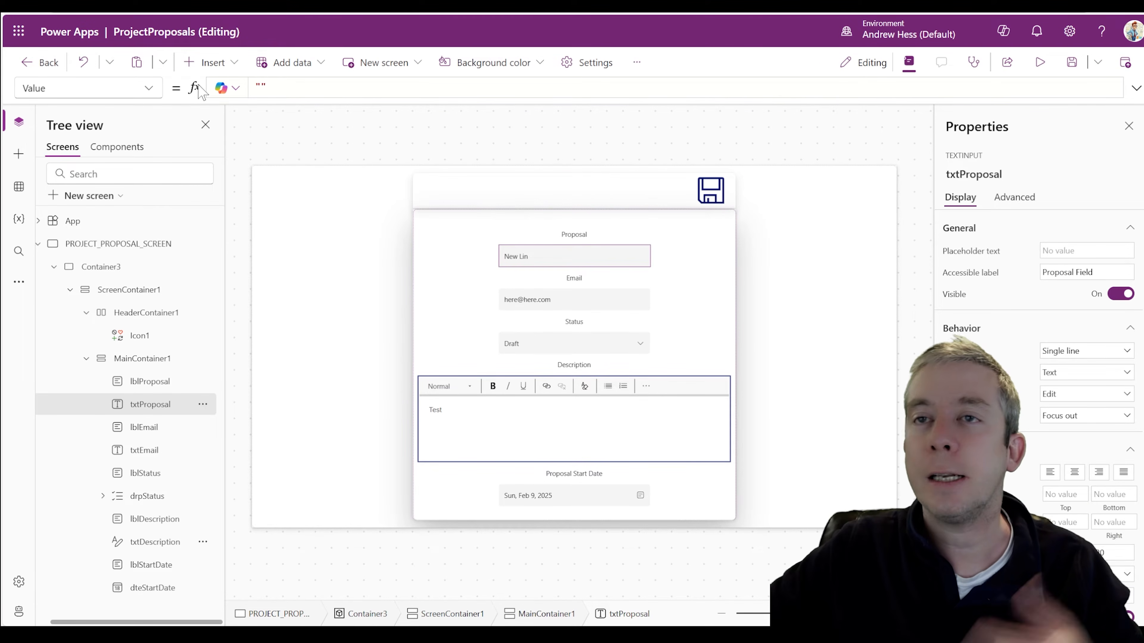
{"action": "left_click", "coordinate": [214, 62]}
{"action": "left_click", "coordinate": [225, 168]}
{"action": "left_click_drag", "start_coordinate": [304, 194], "coordinate": [395, 220]}
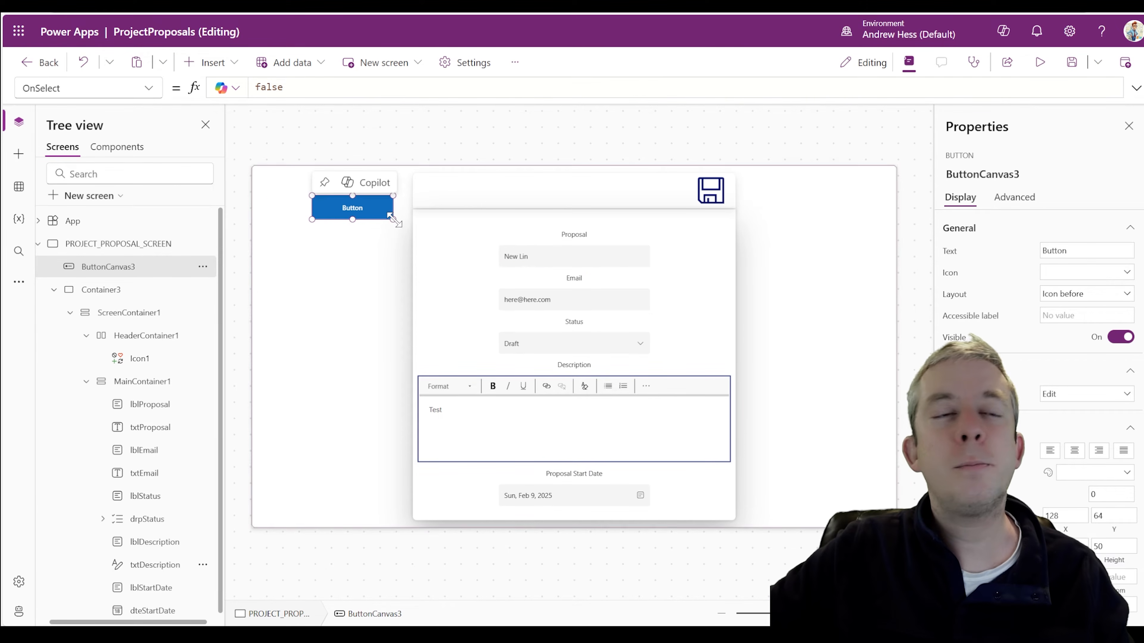
- Set the Value property of the txtProposal input to "IT WAS SET AS THIS DEFAULT"
{"action": "left_click", "coordinate": [561, 263]}
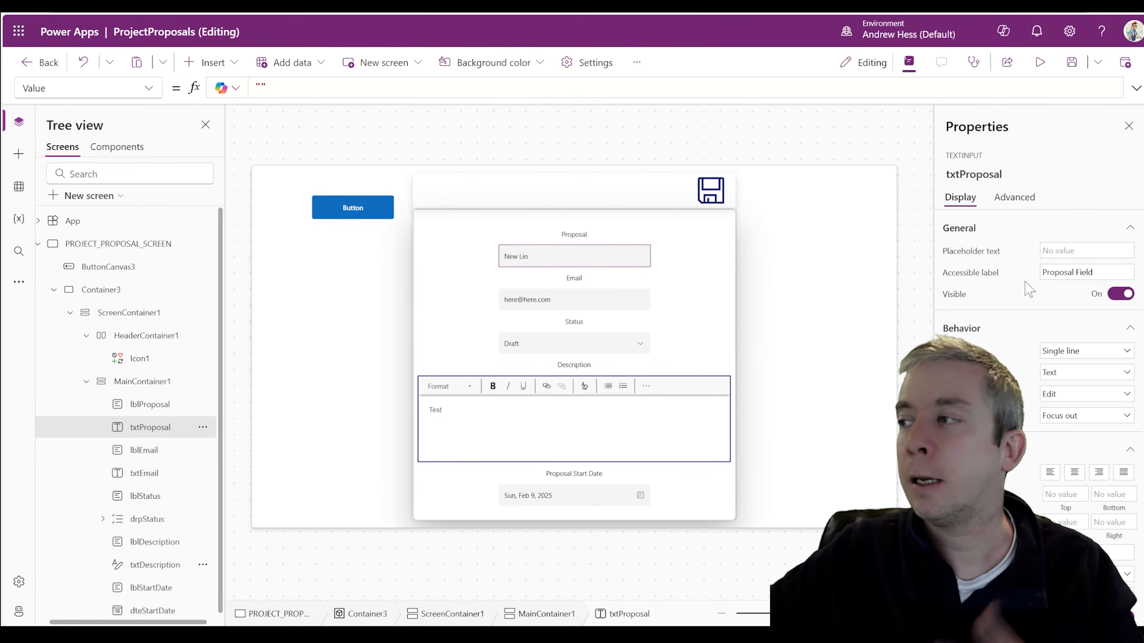
{"action": "left_click", "coordinate": [148, 90]}
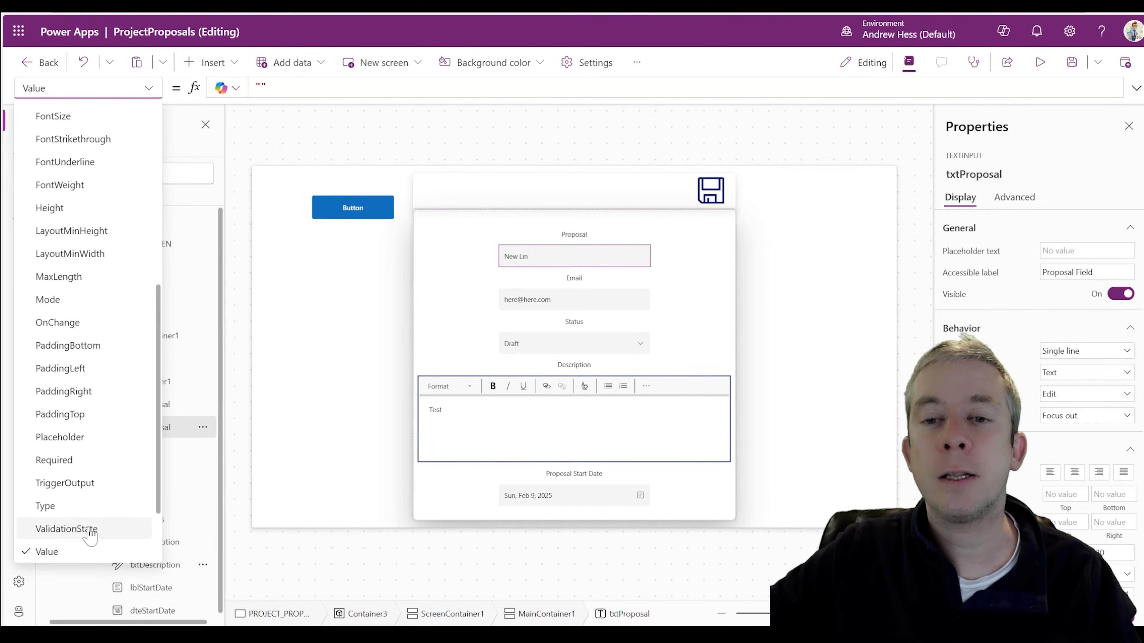
{"action": "left_click", "coordinate": [72, 552]}
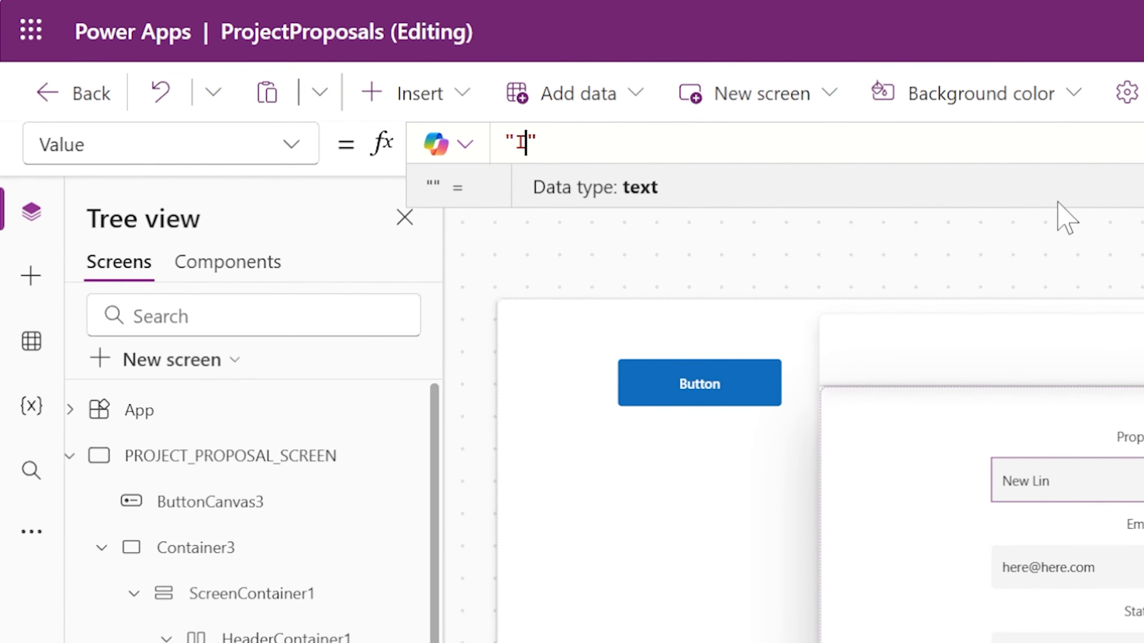
{"action": "type", "text": "IT WAS SE"}
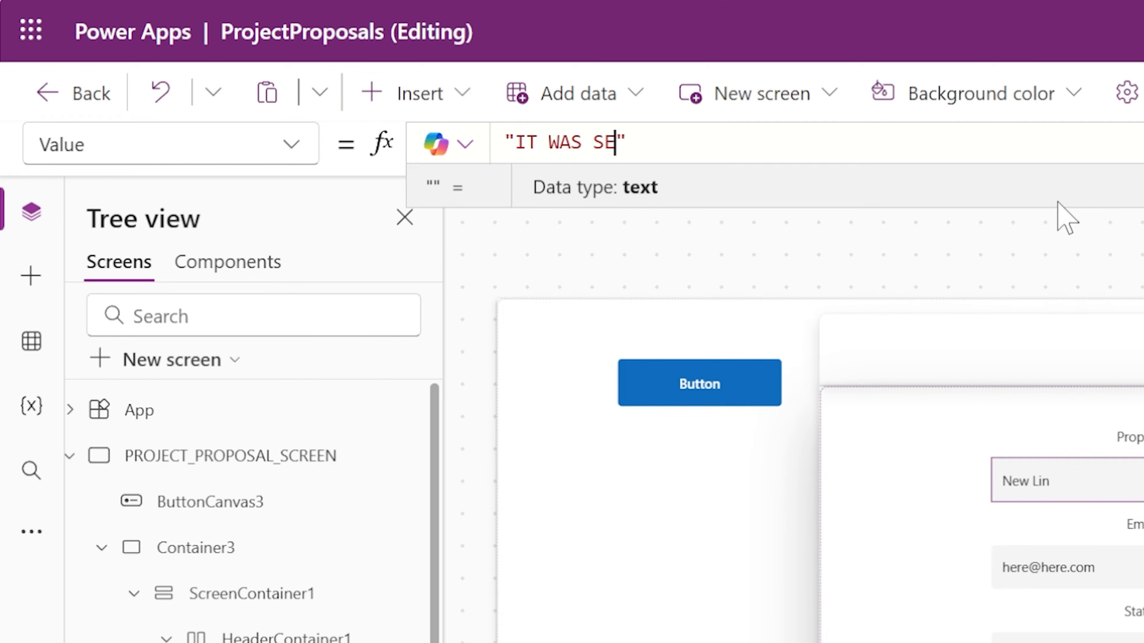
{"action": "type", "text": "T AS T"}
{"action": "key", "text": "BackSpace"}
{"action": "type", "text": "S THIS DEFAULT"}
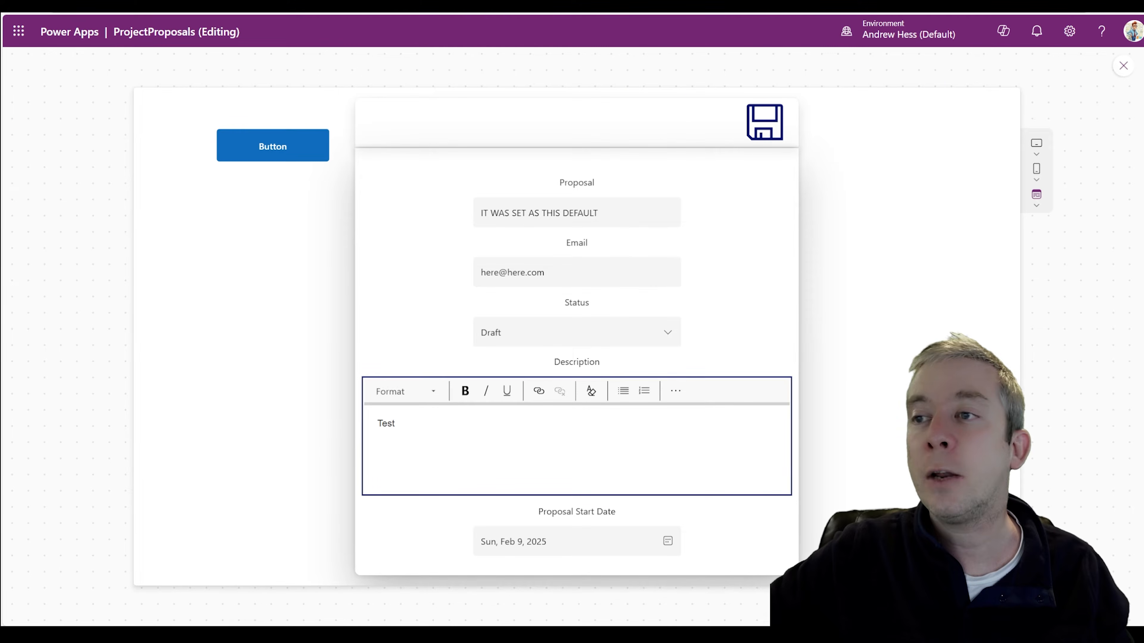
- Replace the Proposal field's text with "write something" in the app preview, and return to editing
{"action": "key", "text": "ctrl+a"}
{"action": "type", "text": "w"}
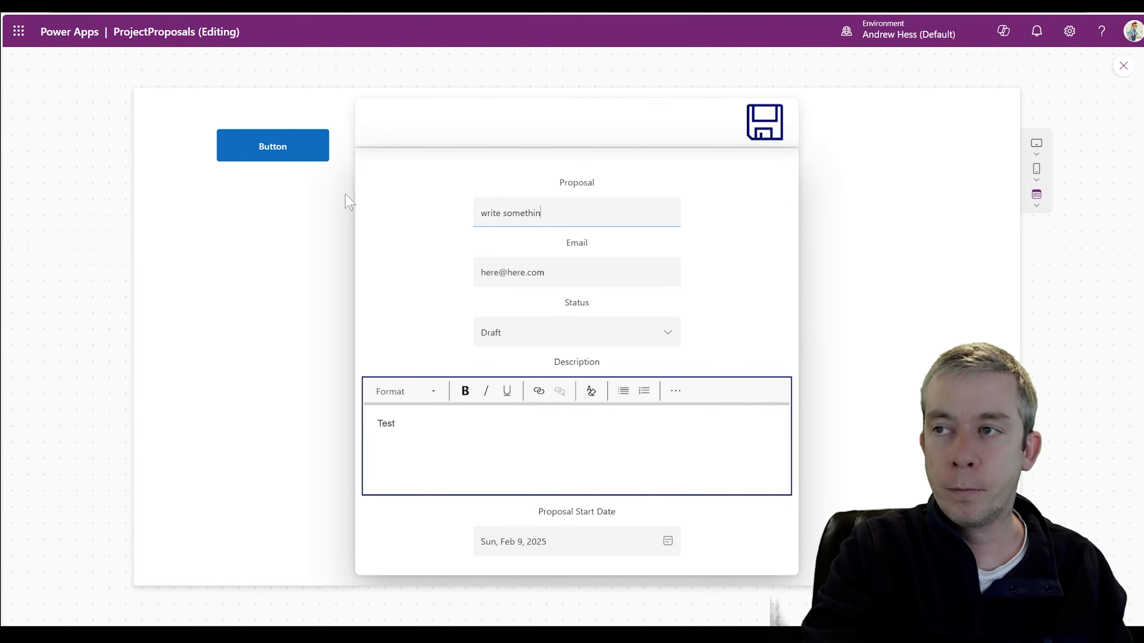
{"action": "left_click", "coordinate": [1123, 65]}
- Set the new button's OnSelect formula to Reset(txtProposal) and run the button in the app preview
{"action": "left_click", "coordinate": [329, 209]}
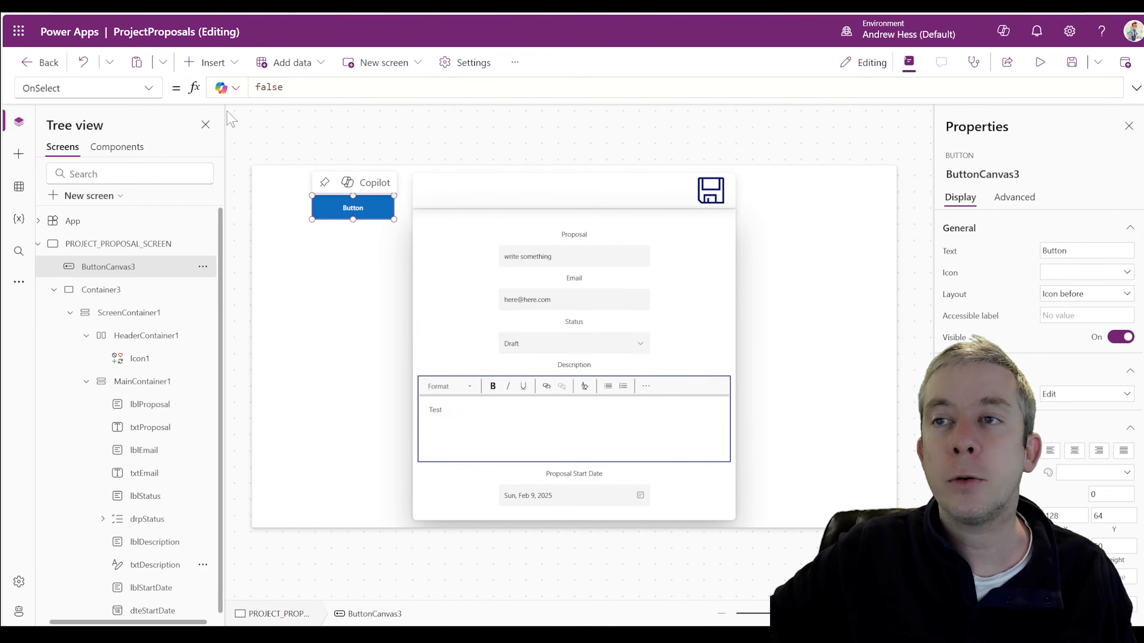
{"action": "left_click_drag", "start_coordinate": [289, 87], "coordinate": [211, 46]}
{"action": "type", "text": "Reset("}
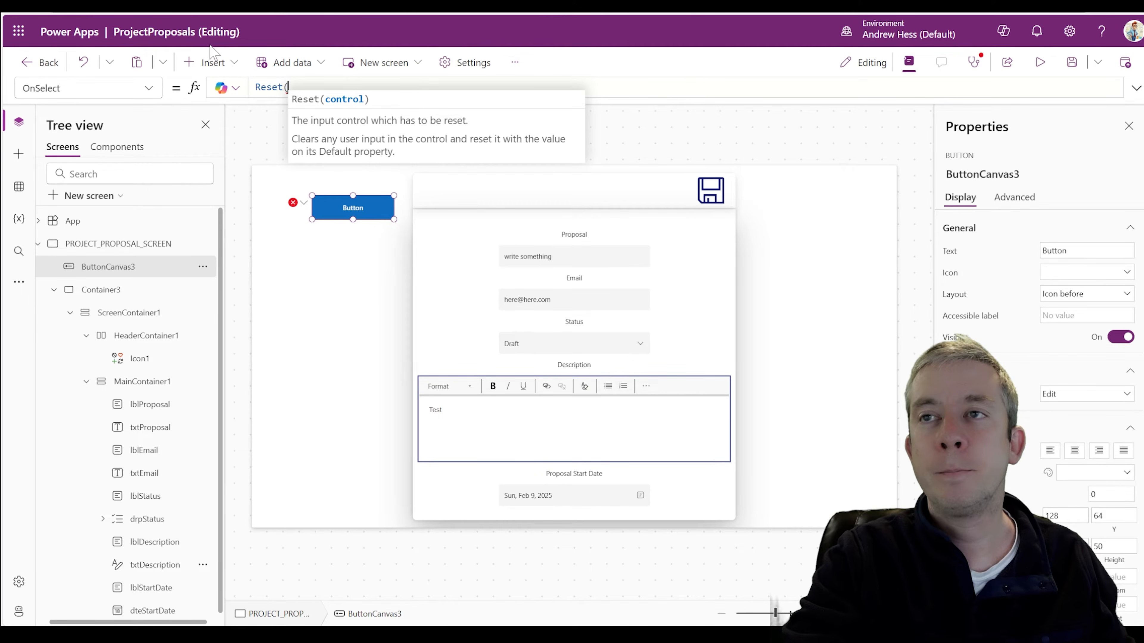
{"action": "type", "text": "txt"}
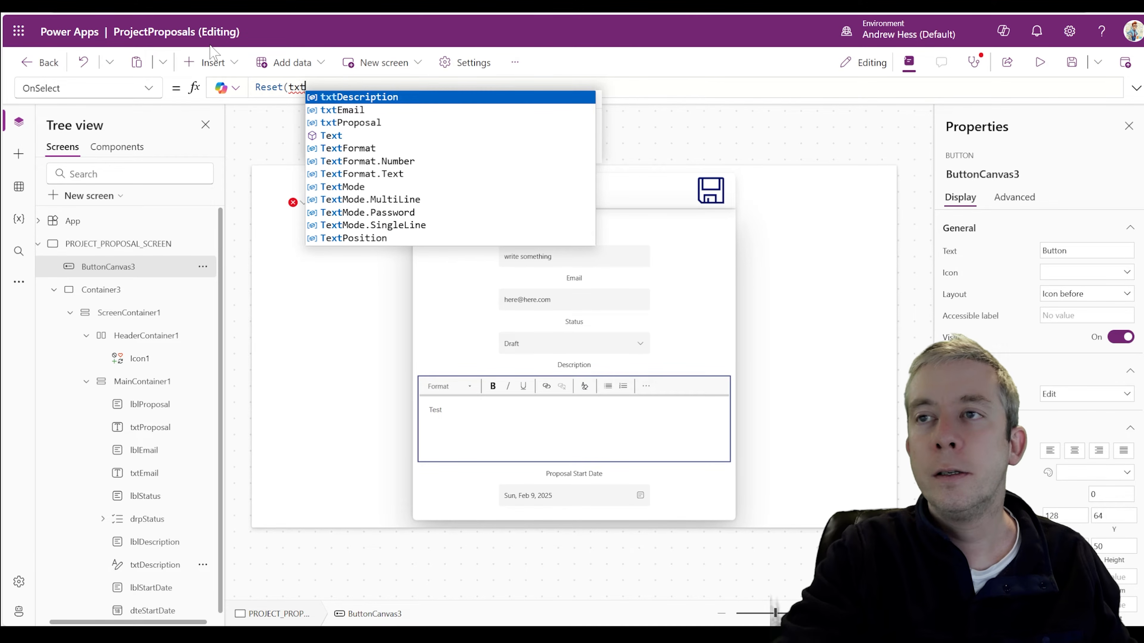
{"action": "key", "text": "Down"}
{"action": "key", "text": "Down"}
{"action": "key", "text": "Tab"}
{"action": "type", "text": ")"}
{"action": "left_click", "coordinate": [1040, 63]}
{"action": "left_click", "coordinate": [242, 155]}
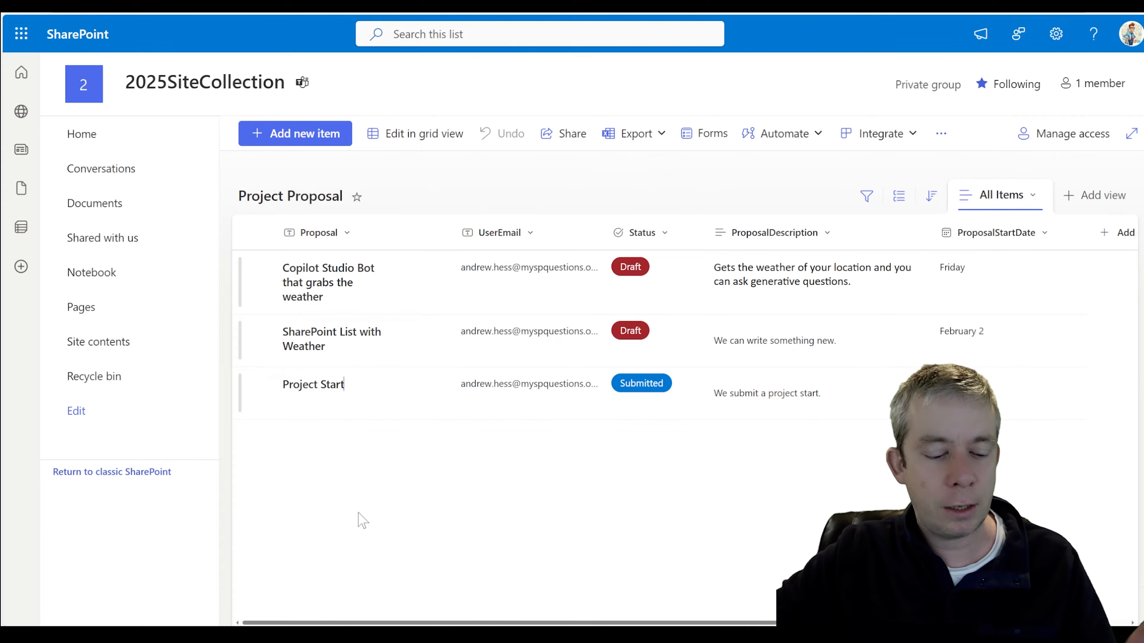
- Switch to the SharePoint Project Proposal list and refresh it to check for the saved entry
{"action": "key", "text": "F5"}
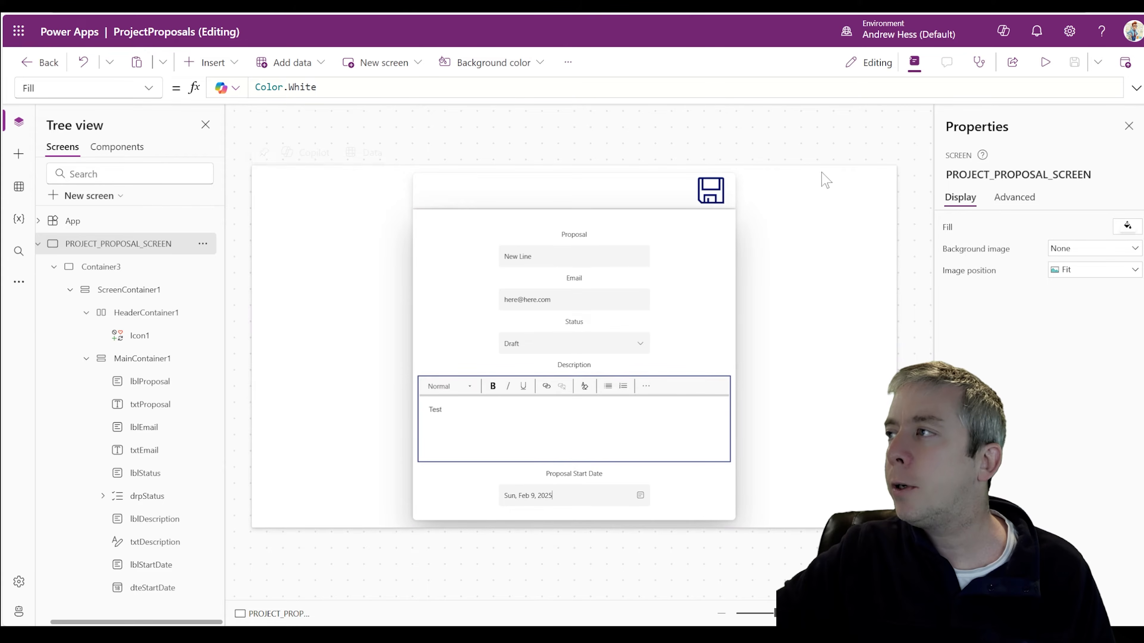
- In Power Apps, add Reset(txtProposal); below the Patch call in the save icon's OnSelect formula, with the formula area enlarged
{"action": "left_click", "coordinate": [705, 200]}
{"action": "left_click", "coordinate": [1136, 89]}
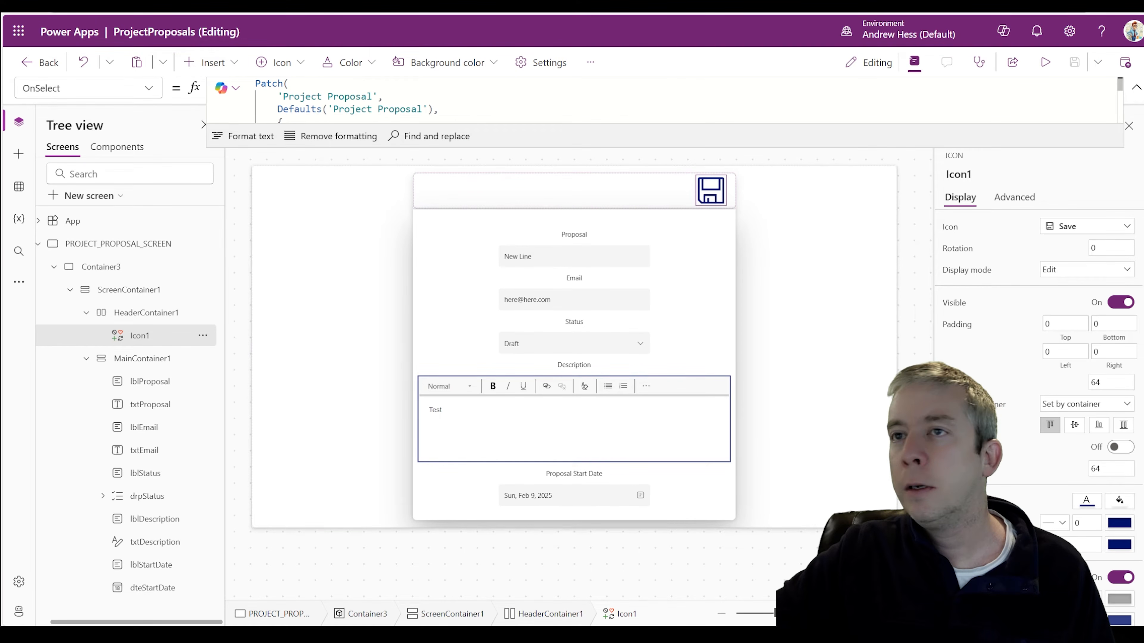
{"action": "left_click", "coordinate": [535, 153]}
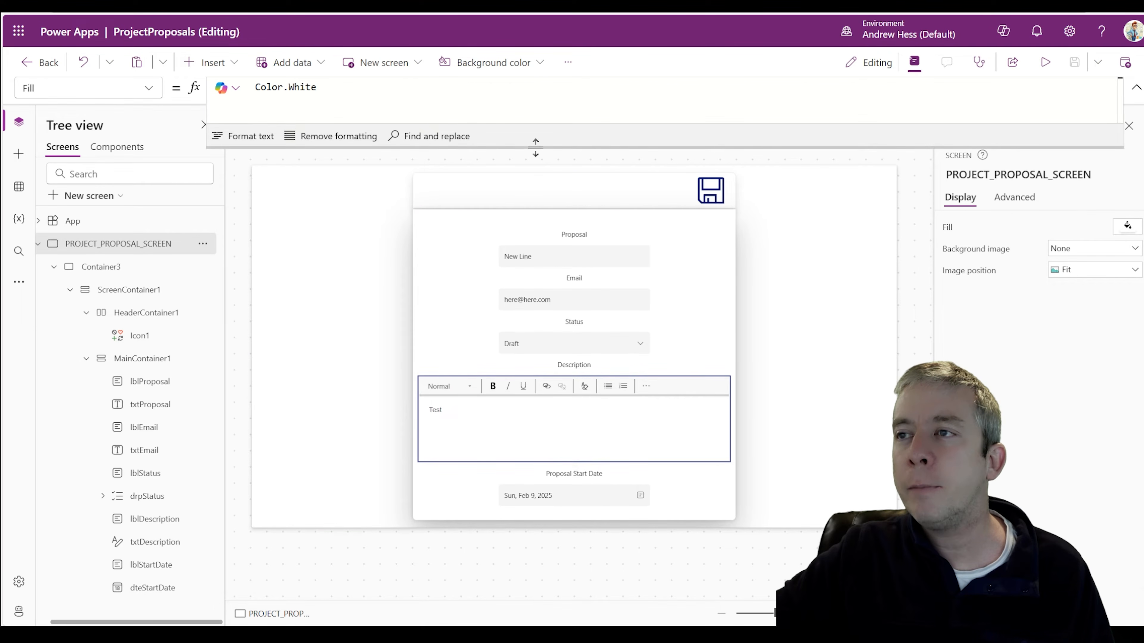
{"action": "left_click", "coordinate": [710, 191]}
{"action": "left_click_drag", "start_coordinate": [587, 146], "coordinate": [587, 285]}
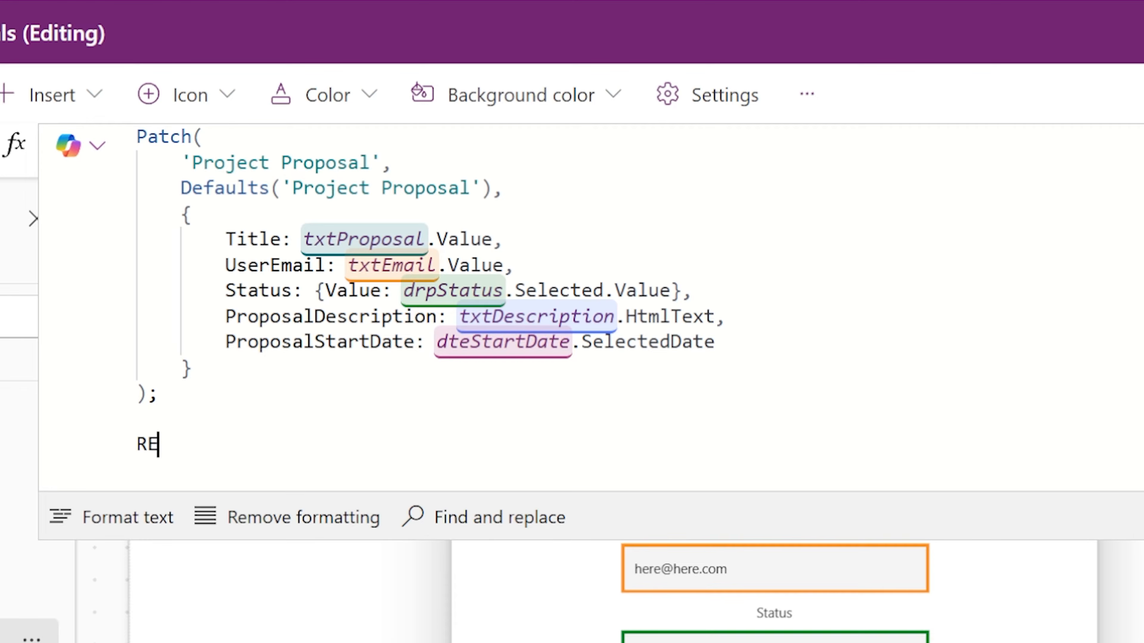
{"action": "key", "text": "BackSpace"}
{"action": "type", "text": "ese"}
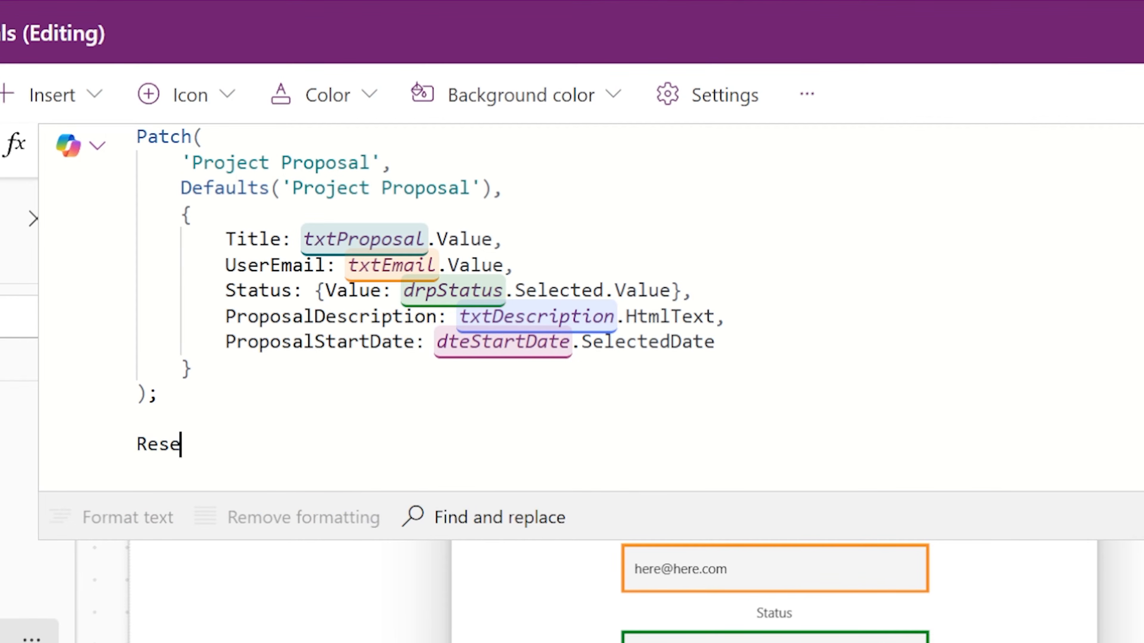
{"action": "type", "text": "t("}
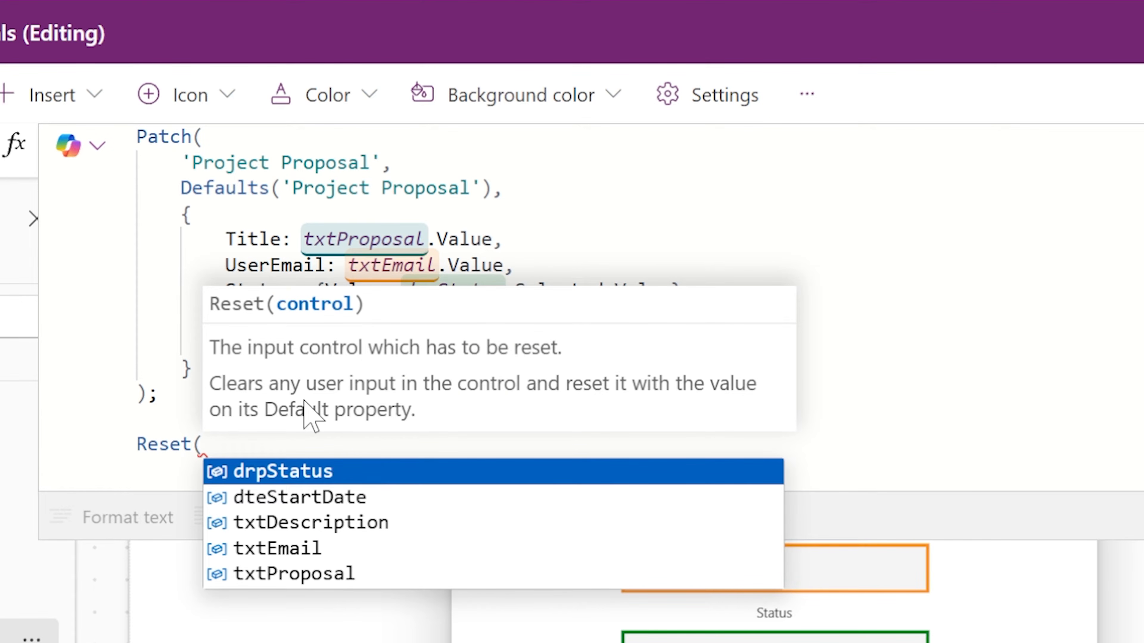
{"action": "left_click", "coordinate": [289, 574]}
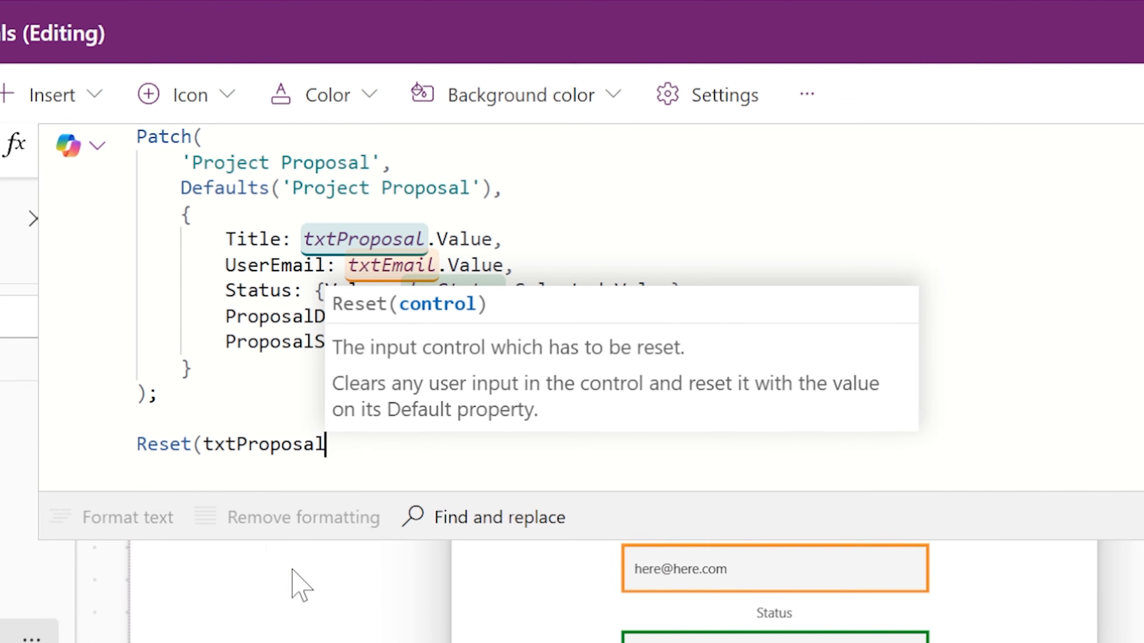
{"action": "type", "text": ");"}
- Add the lines Reset(txtEmail); and Reset(drpStatus); to the save icon's OnSelect formula
{"action": "key", "text": "Return"}
{"action": "type", "text": "Reset("}
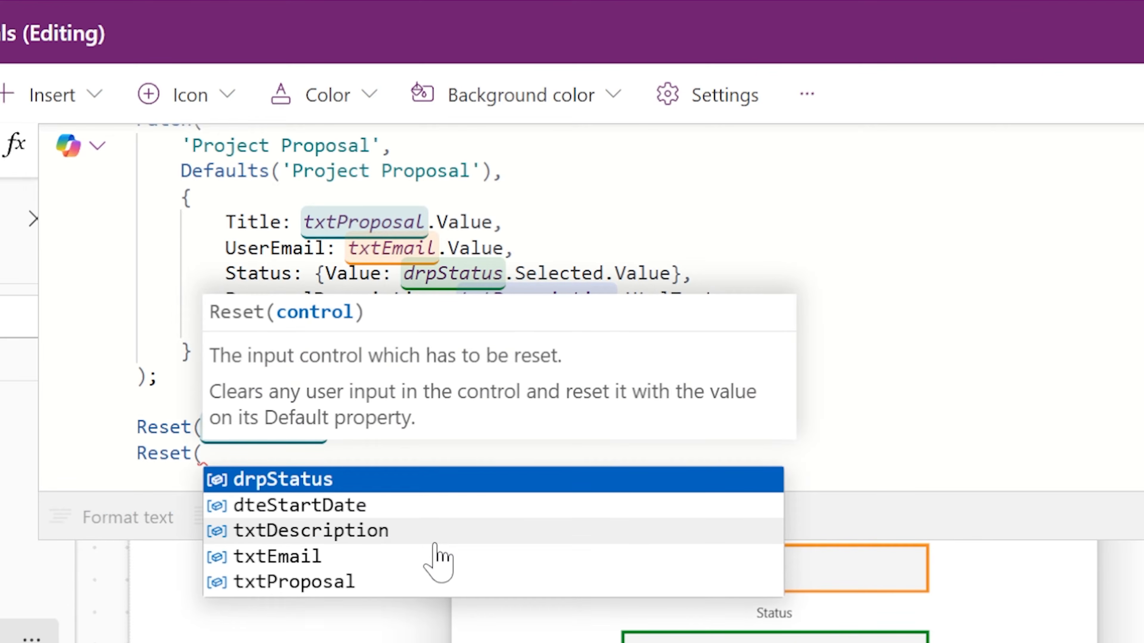
{"action": "left_click", "coordinate": [439, 558]}
{"action": "type", "text": ");"}
{"action": "key", "text": "Return"}
{"action": "type", "text": "R"}
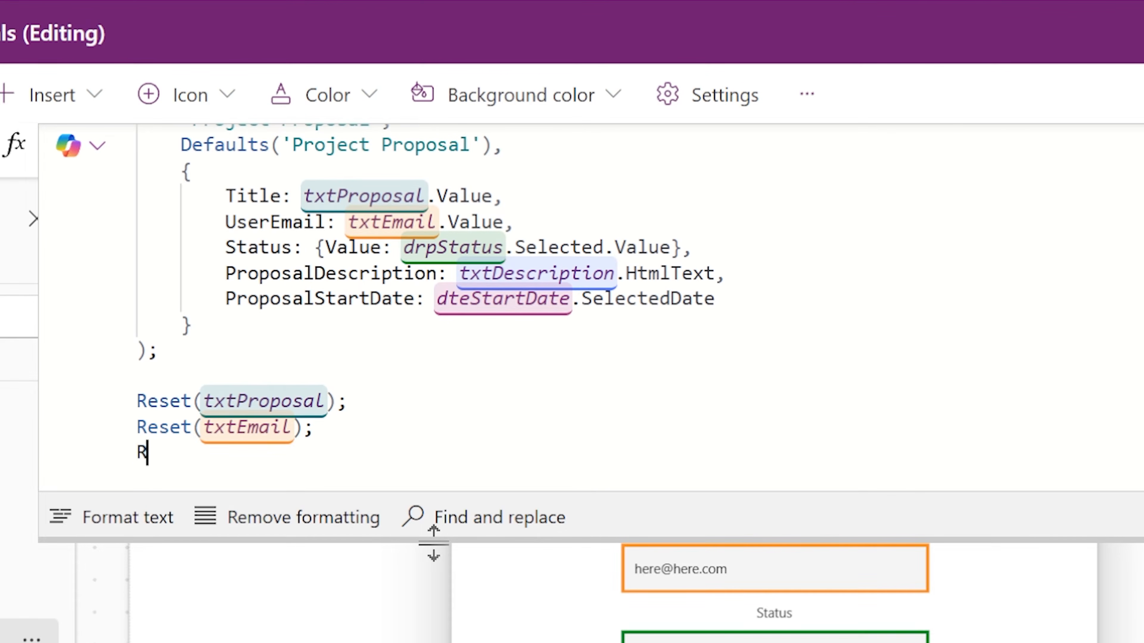
{"action": "type", "text": "eset("}
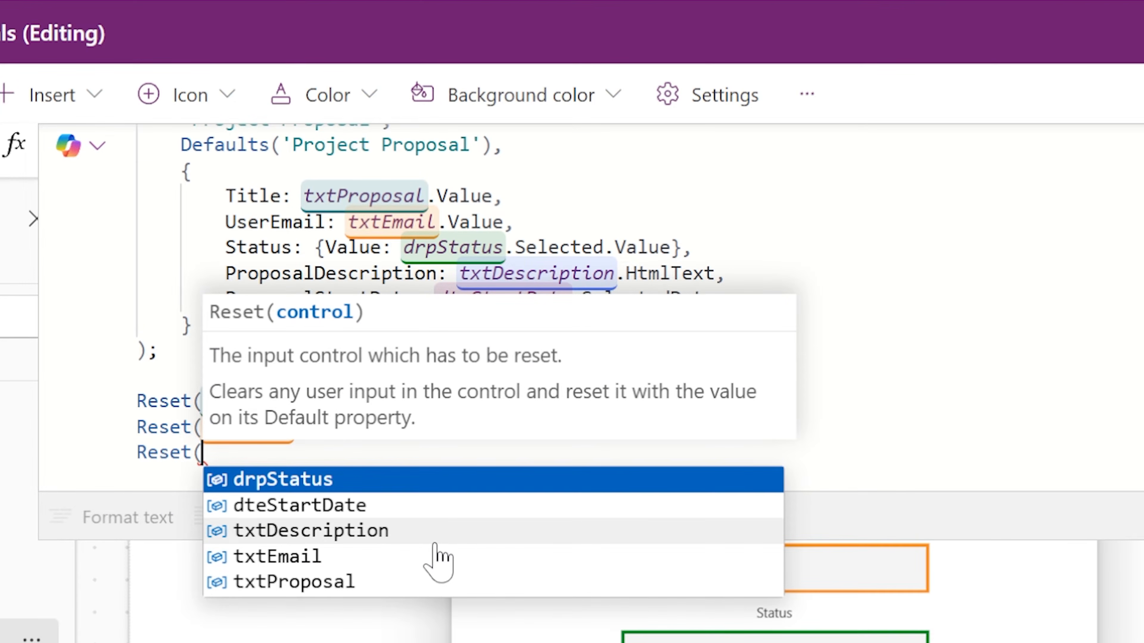
{"action": "key", "text": "Tab"}
{"action": "type", "text": ");"}
- Add the lines Reset(txtDescription); and Reset(dteStartDate); at the end of the save icon's OnSelect formula
{"action": "key", "text": "Return"}
{"action": "type", "text": "Re"}
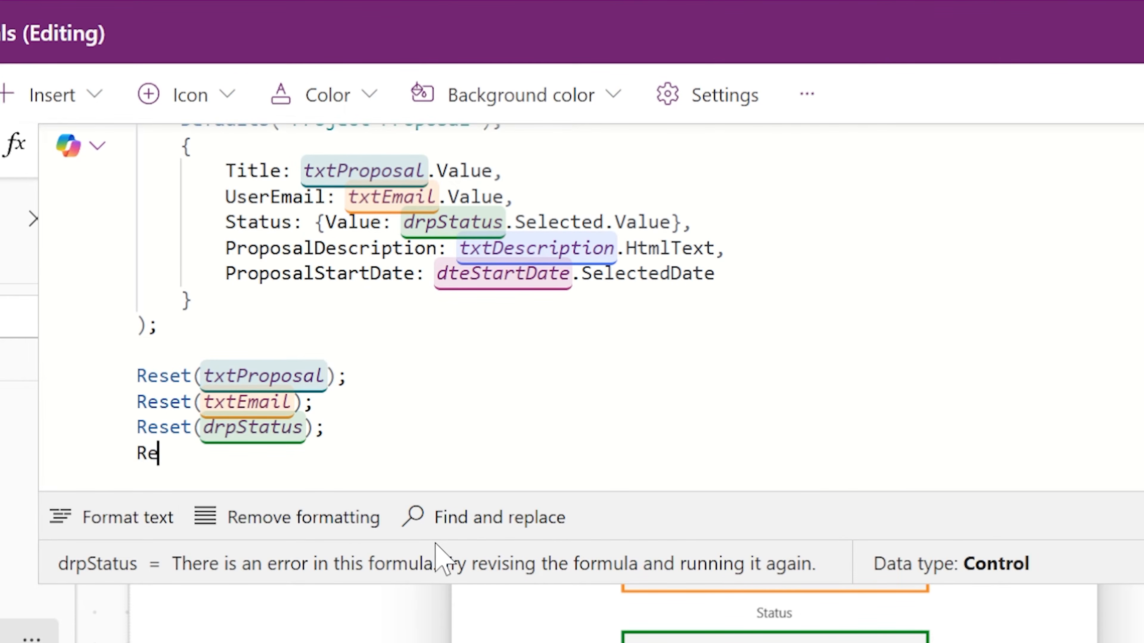
{"action": "type", "text": "set("}
{"action": "key", "text": "Down"}
{"action": "key", "text": "Down"}
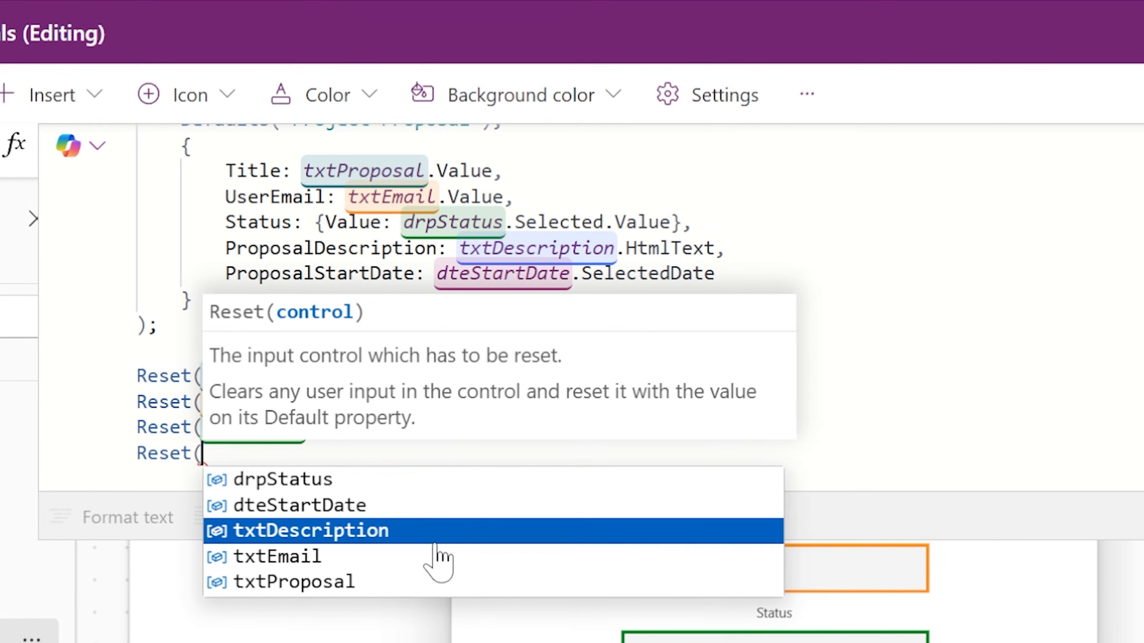
{"action": "key", "text": "Tab"}
{"action": "type", "text": ");"}
{"action": "key", "text": "Return"}
{"action": "type", "text": "Reset(d"}
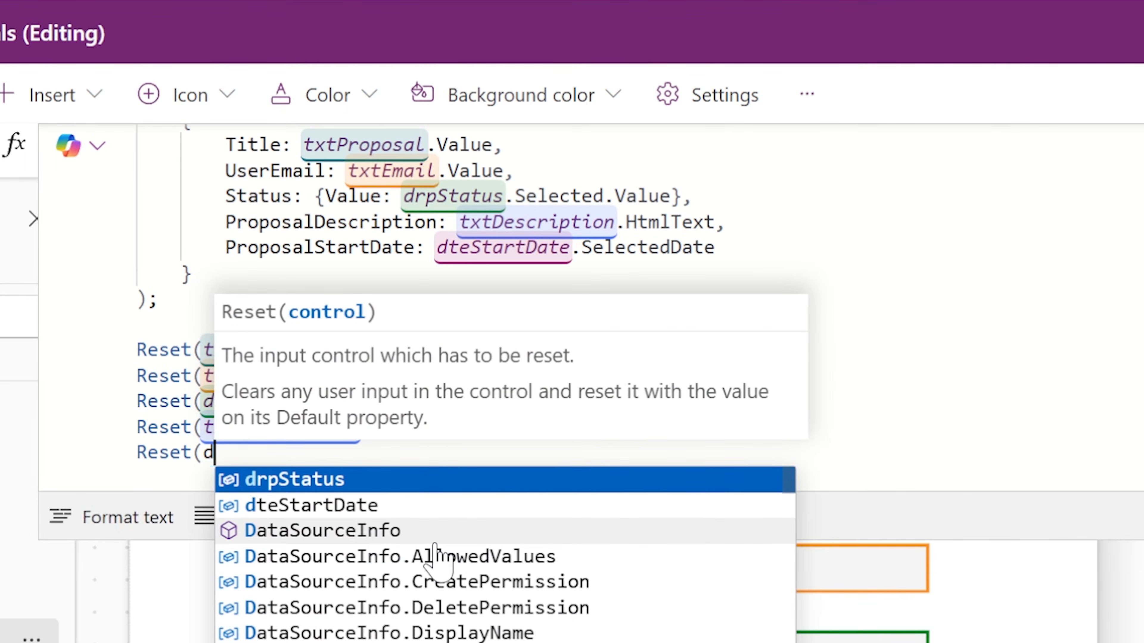
{"action": "key", "text": "Down"}
{"action": "key", "text": "Tab"}
{"action": "type", "text": ");"}
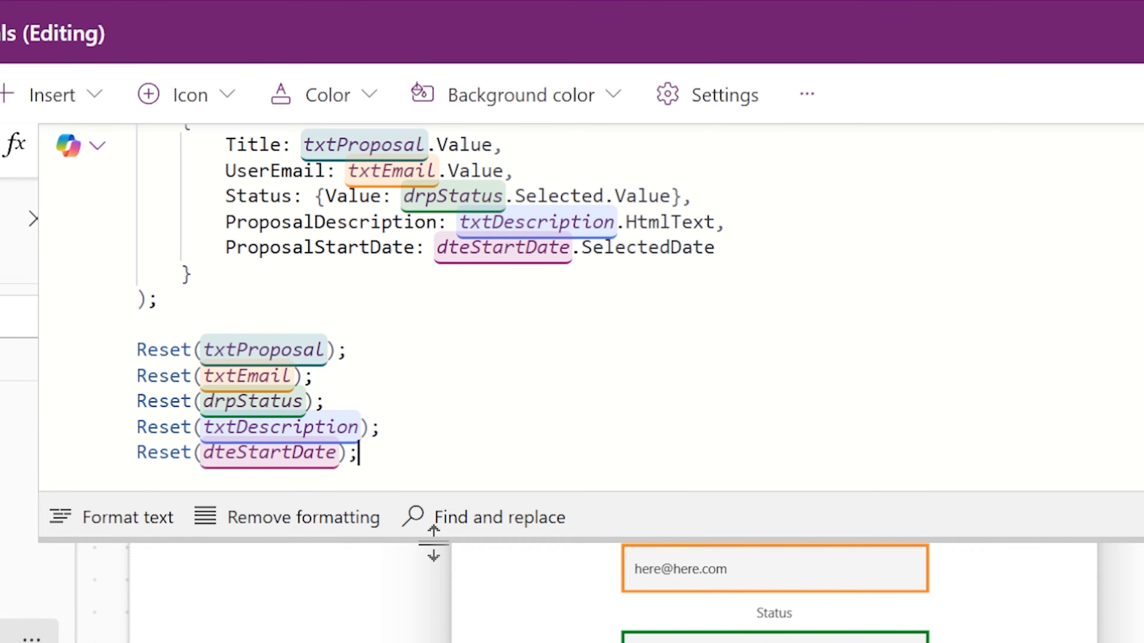
- Start a Concurrent( call on the blank line above the Reset lines in the save icon's OnSelect formula
{"action": "scroll", "coordinate": [433, 360], "scroll_direction": "up", "scroll_amount": 2}
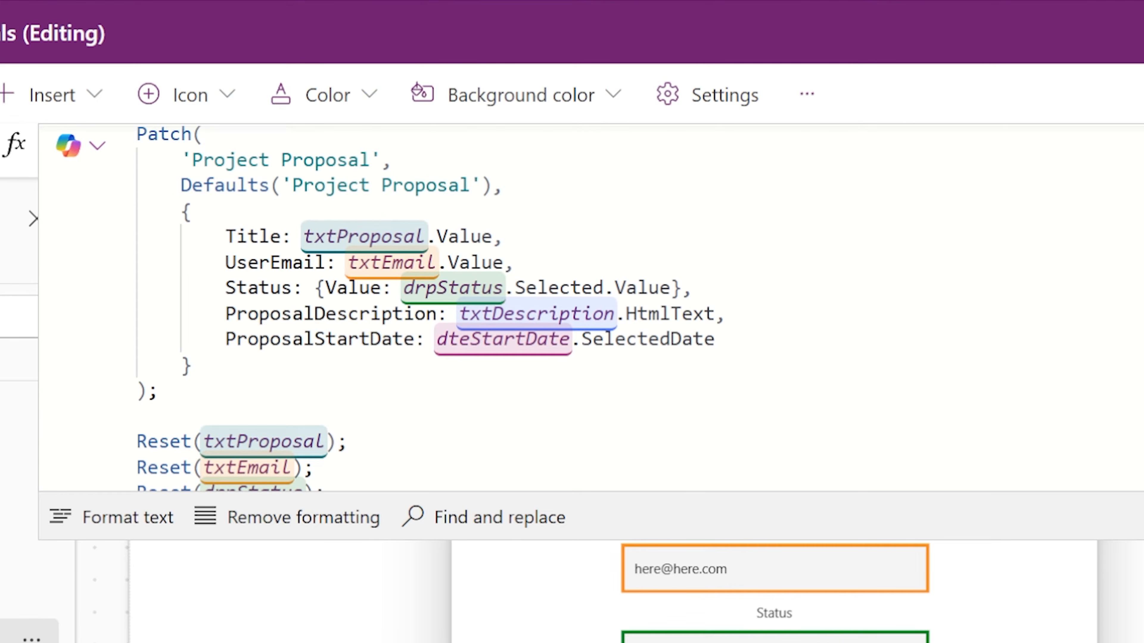
{"action": "scroll", "coordinate": [426, 306], "scroll_direction": "down", "scroll_amount": 2}
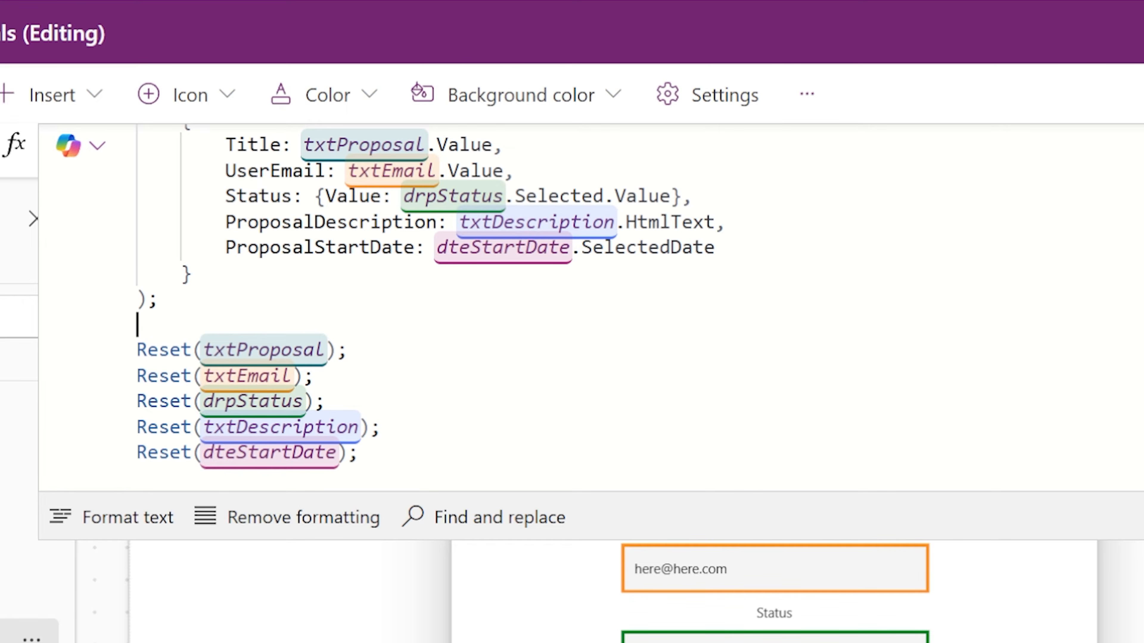
{"action": "type", "text": "Co"}
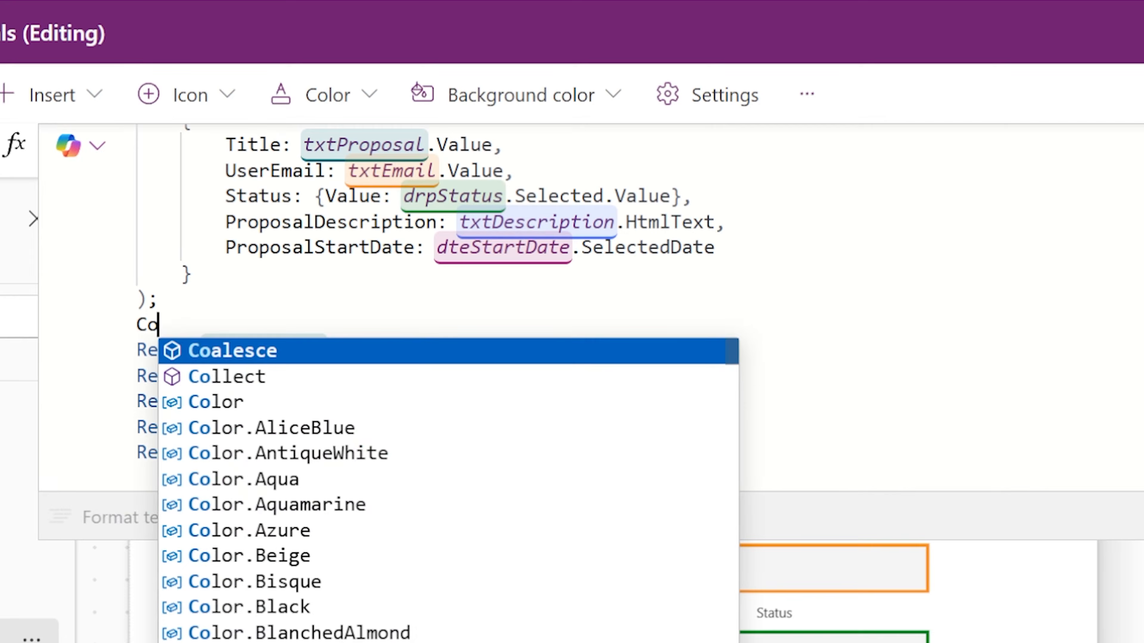
{"action": "type", "text": "ncurrent*"}
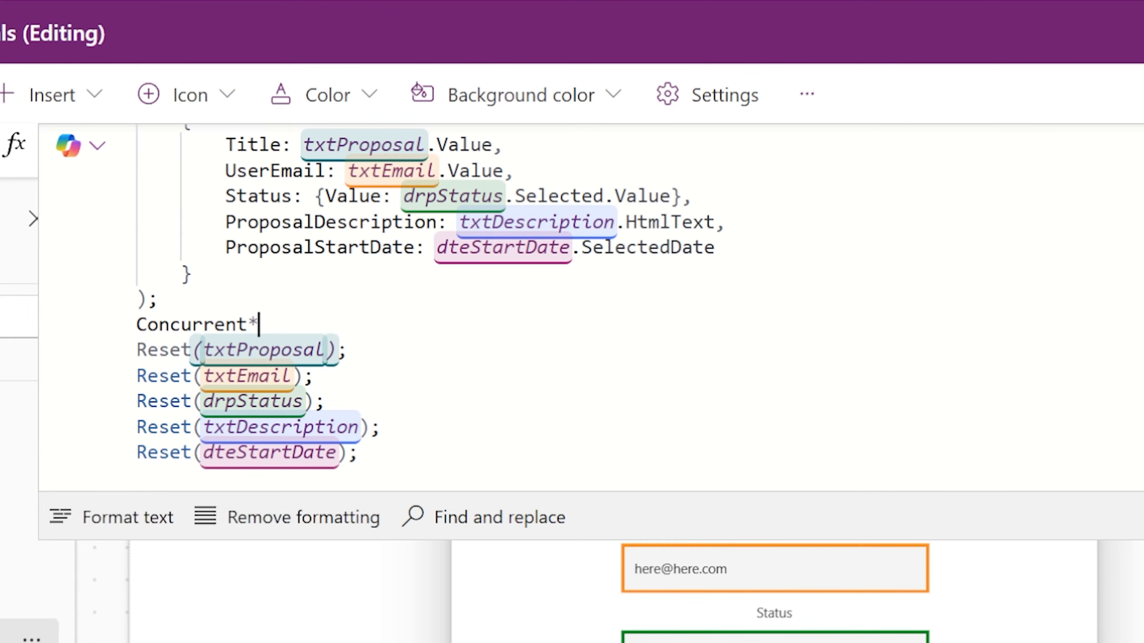
{"action": "key", "text": "BackSpace"}
{"action": "type", "text": "("}
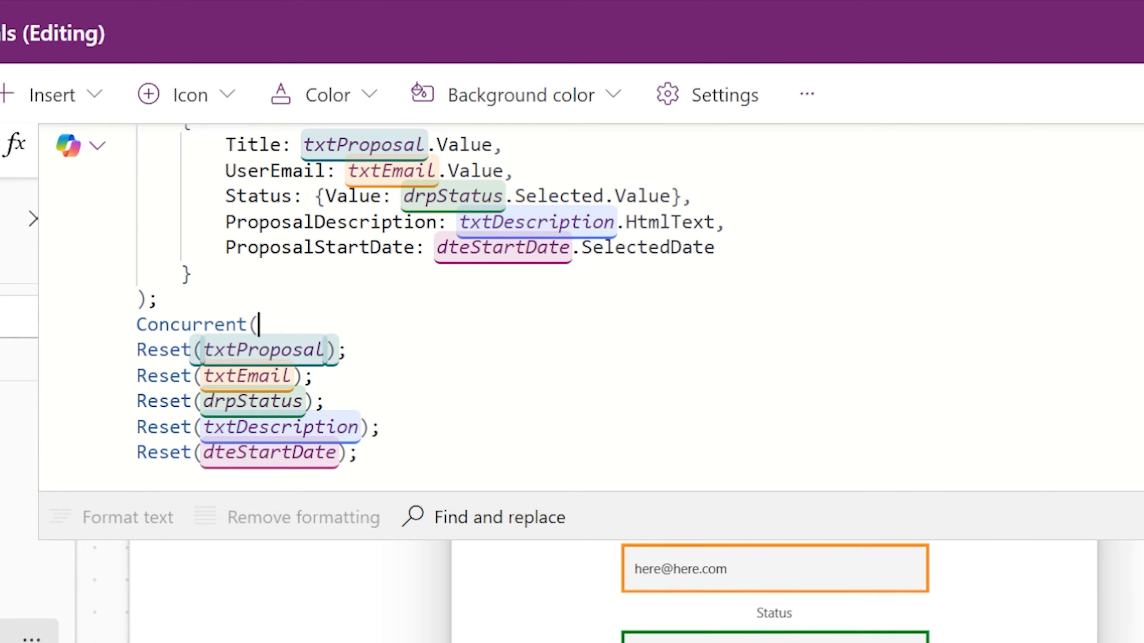
- Replace the semicolons after the first four Reset calls with commas and remove the one after Reset(dteStartDate)
{"action": "left_click", "coordinate": [180, 401]}
{"action": "left_click", "coordinate": [348, 351]}
{"action": "key", "text": "BackSpace"}
{"action": "type", "text": ","}
{"action": "key", "text": "Down"}
{"action": "key", "text": "BackSpace"}
{"action": "type", "text": ",!"}
{"action": "key", "text": "Down"}
{"action": "key", "text": "BackSpace"}
{"action": "type", "text": ","}
{"action": "key", "text": "Down"}
{"action": "key", "text": "BackSpace"}
{"action": "type", "text": ","}
{"action": "key", "text": "Down"}
{"action": "key", "text": "BackSpace"}
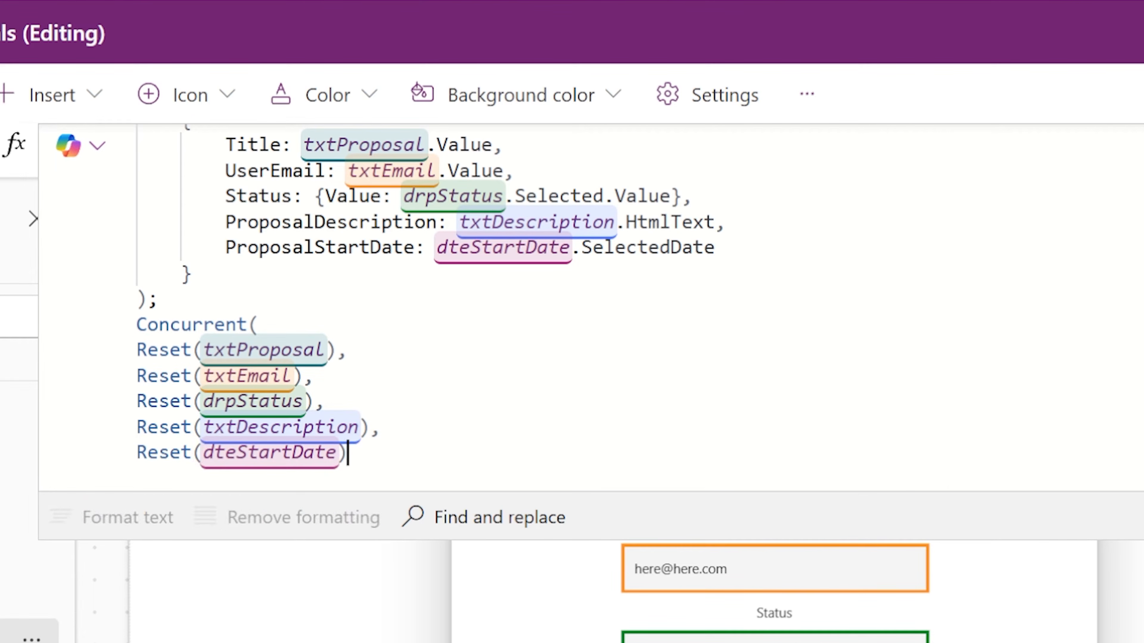
- Close the Concurrent call with a parenthesis on a new line and auto-format the enlarged formula
{"action": "key", "text": "Return"}
{"action": "type", "text": ")"}
{"action": "left_click_drag", "start_coordinate": [616, 533], "coordinate": [615, 640]}
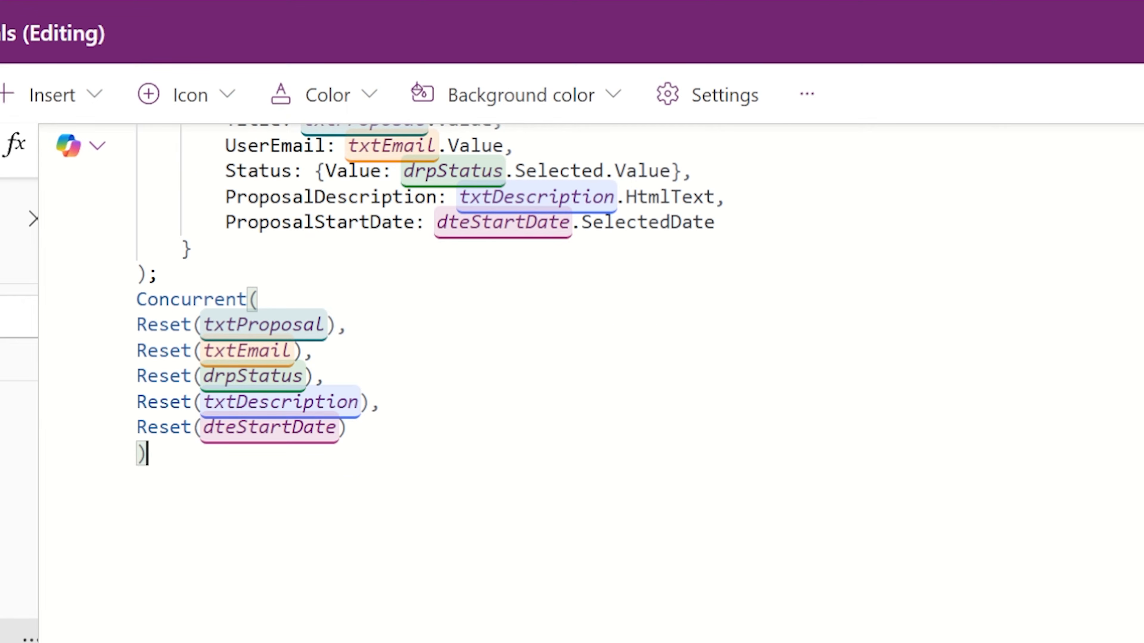
{"action": "scroll", "coordinate": [591, 383], "scroll_direction": "up", "scroll_amount": 2}
{"action": "key", "text": "alt+shift+f"}
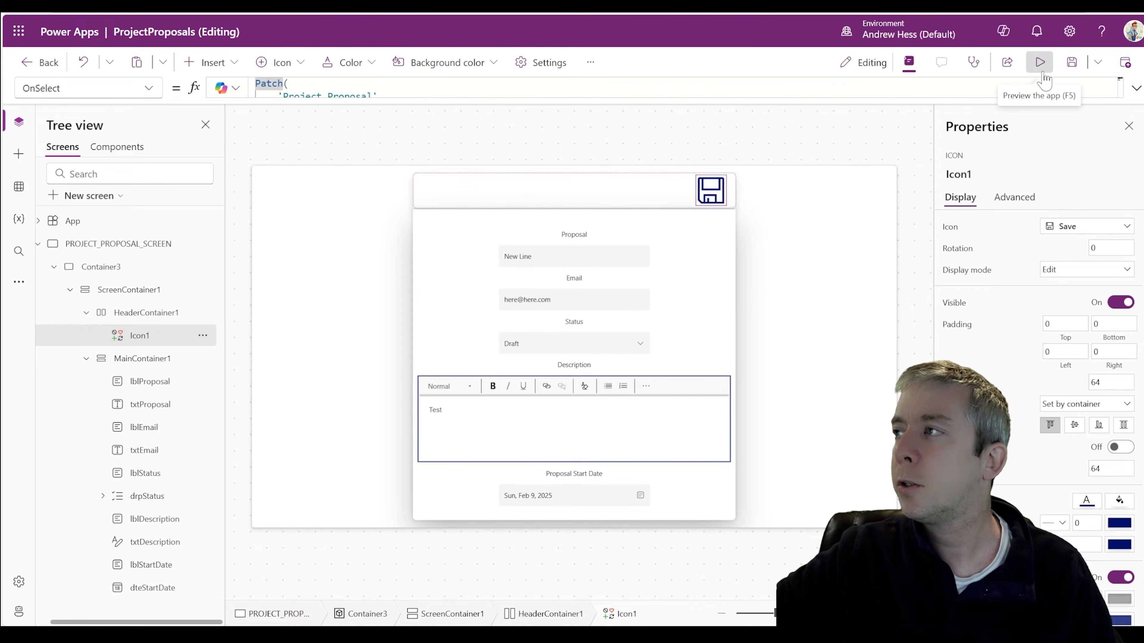
- Preview the app, save the filled-in proposal to test the control resets, and close the preview
{"action": "left_click", "coordinate": [1042, 95]}
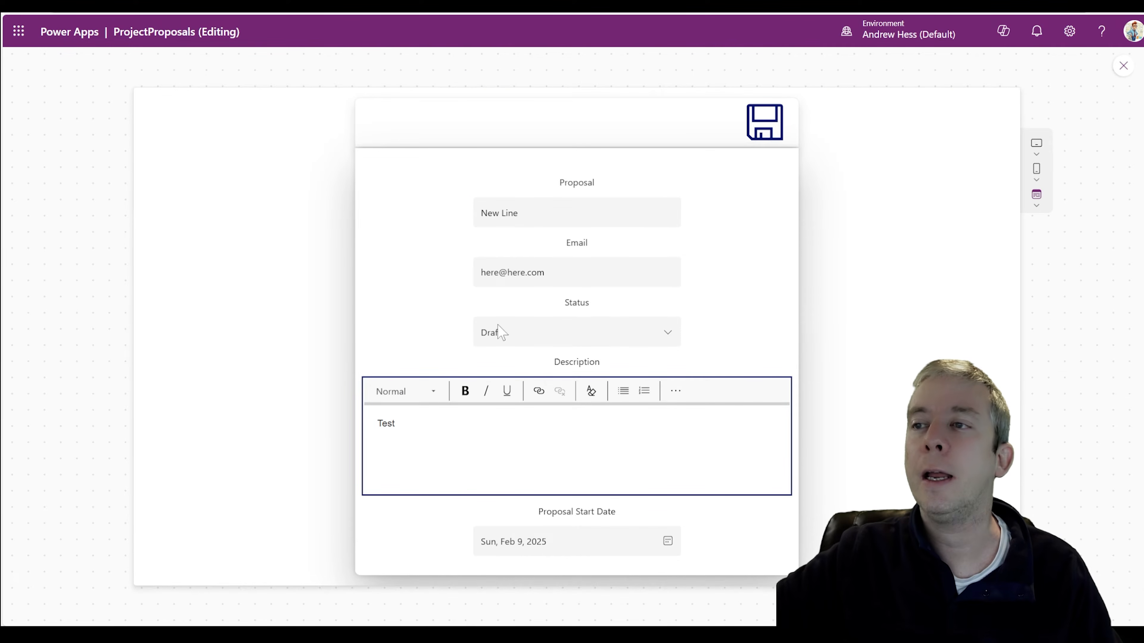
{"action": "left_click", "coordinate": [770, 131]}
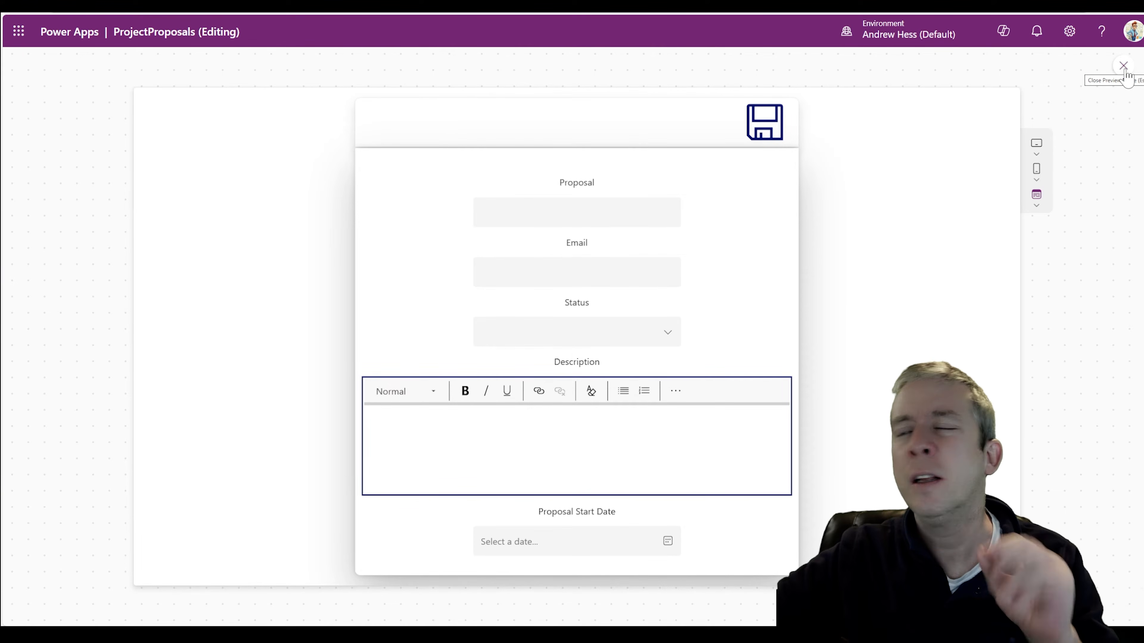
{"action": "left_click", "coordinate": [1123, 68]}
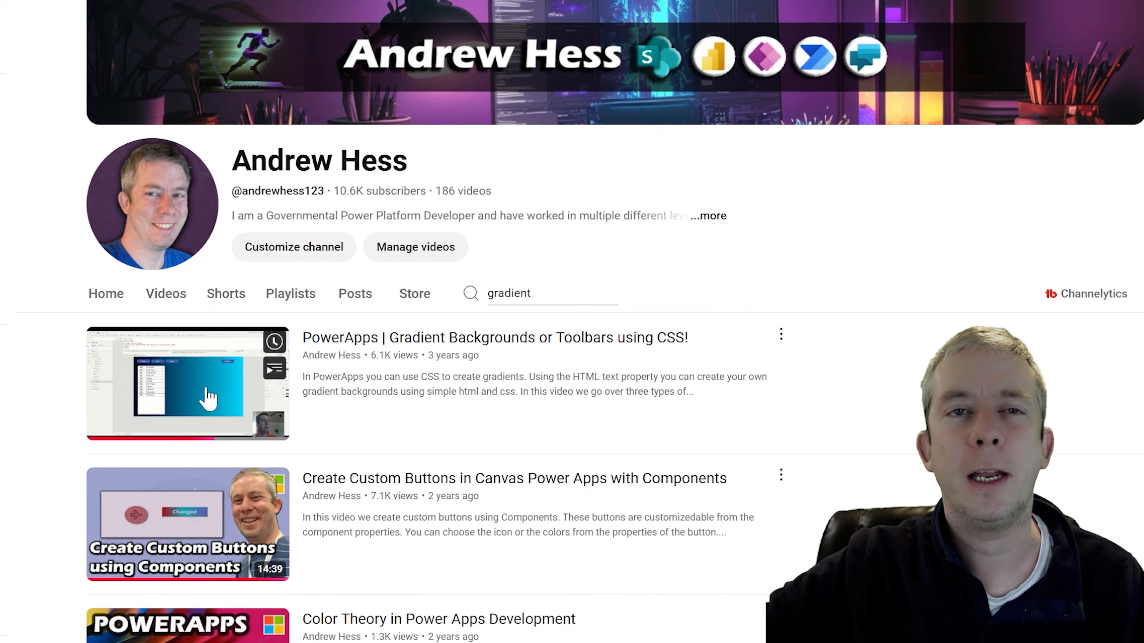
- On YouTube, open the PowerApps gradient backgrounds video and copy the full div style code from the expanded pinned comment
{"action": "left_click", "coordinate": [203, 398]}
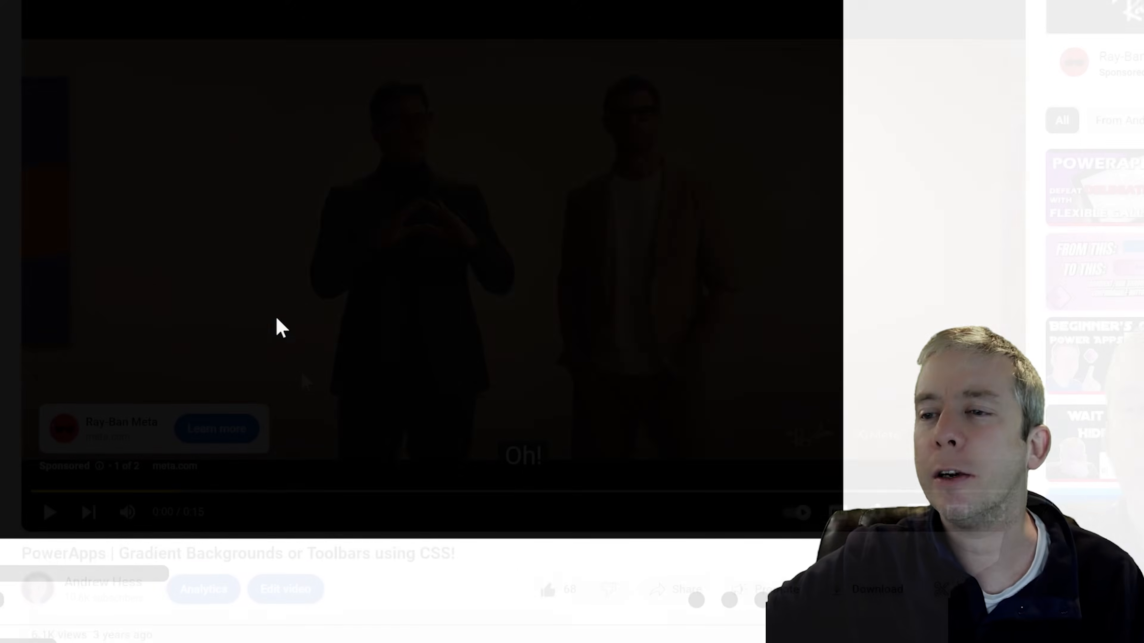
{"action": "scroll", "coordinate": [288, 347], "scroll_direction": "down", "scroll_amount": 5}
{"action": "scroll", "coordinate": [225, 374], "scroll_direction": "down", "scroll_amount": 8}
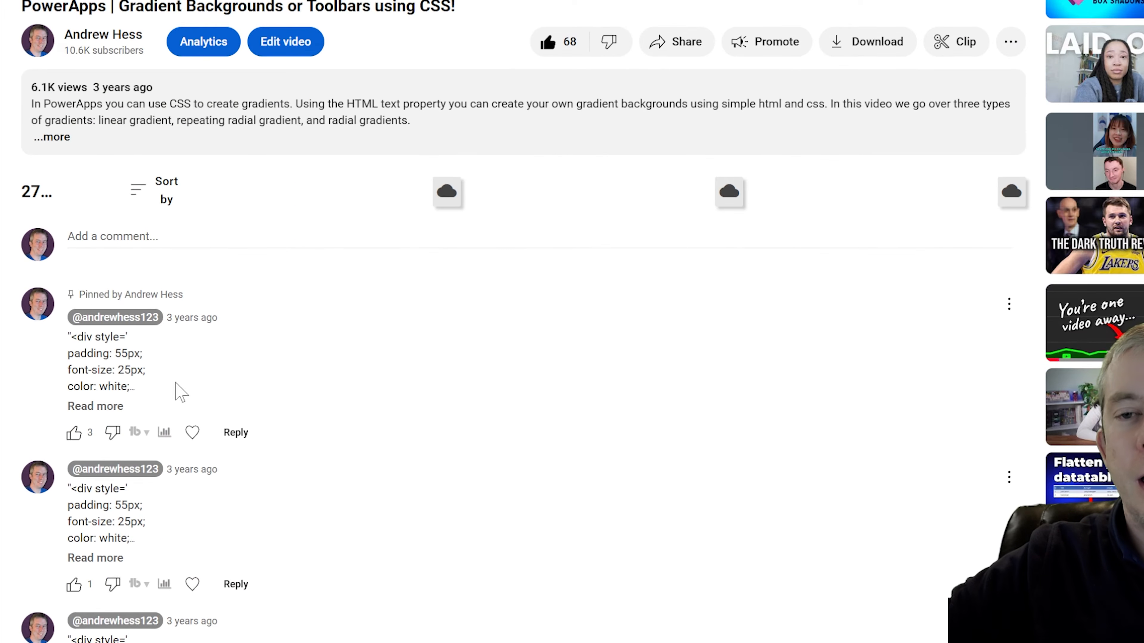
{"action": "left_click", "coordinate": [103, 352]}
{"action": "scroll", "coordinate": [90, 316], "scroll_direction": "down", "scroll_amount": 3}
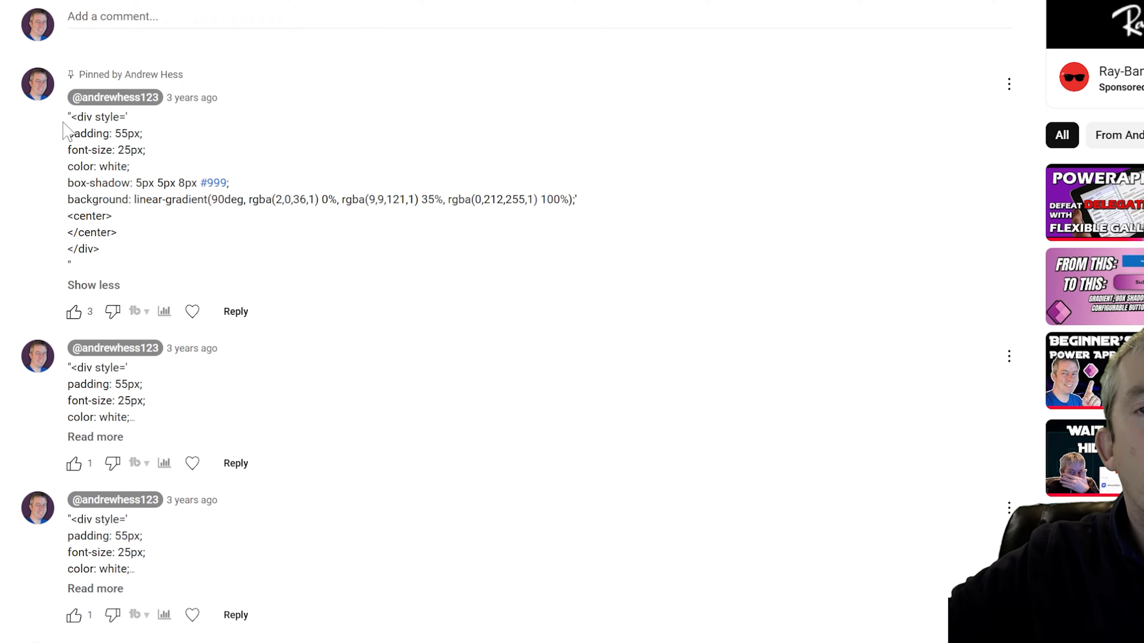
{"action": "left_click_drag", "start_coordinate": [68, 115], "coordinate": [72, 266]}
{"action": "key", "text": "ctrl+c"}
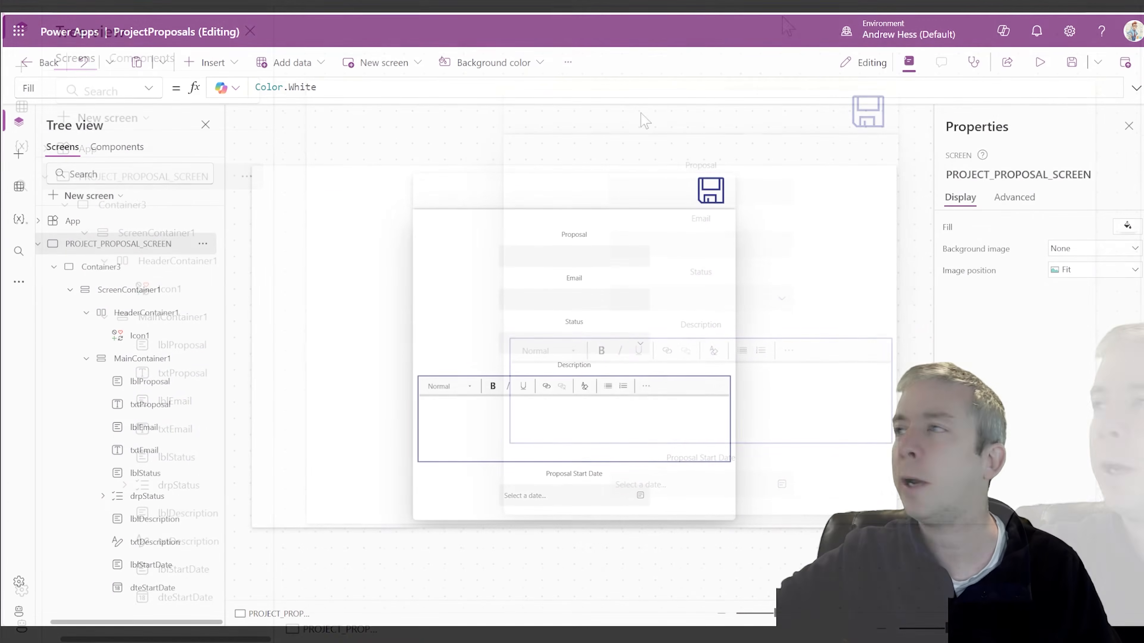
- In Power Apps, insert an HTML text control directly on PROJECT_PROPOSAL_SCREEN and stretch it over the whole 1366 by 768 screen
{"action": "left_click", "coordinate": [824, 340]}
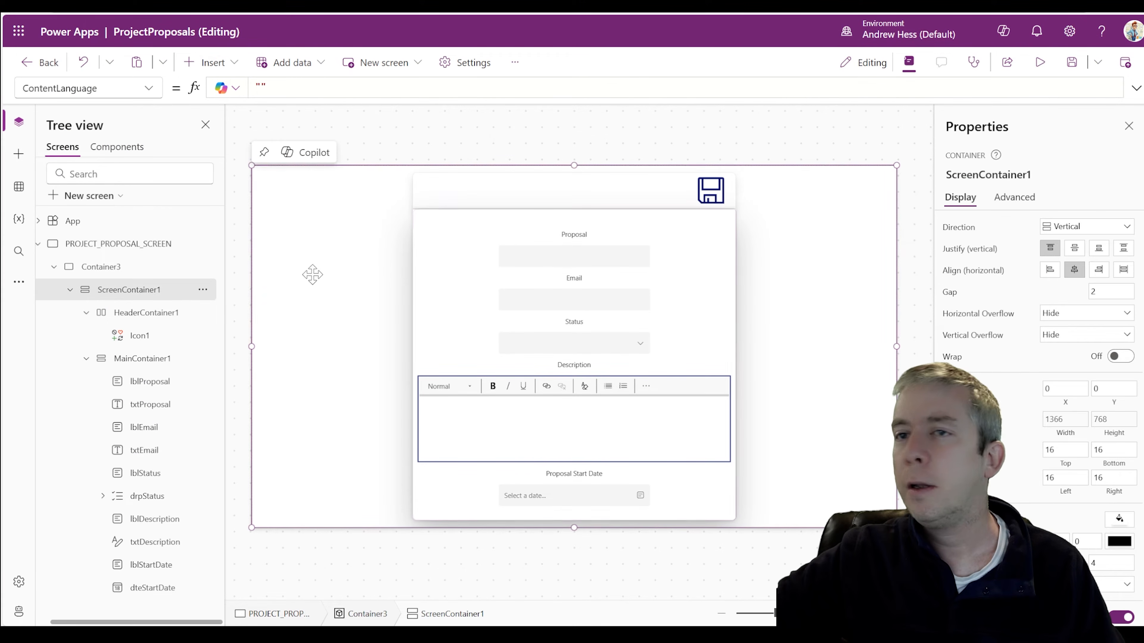
{"action": "left_click", "coordinate": [53, 267]}
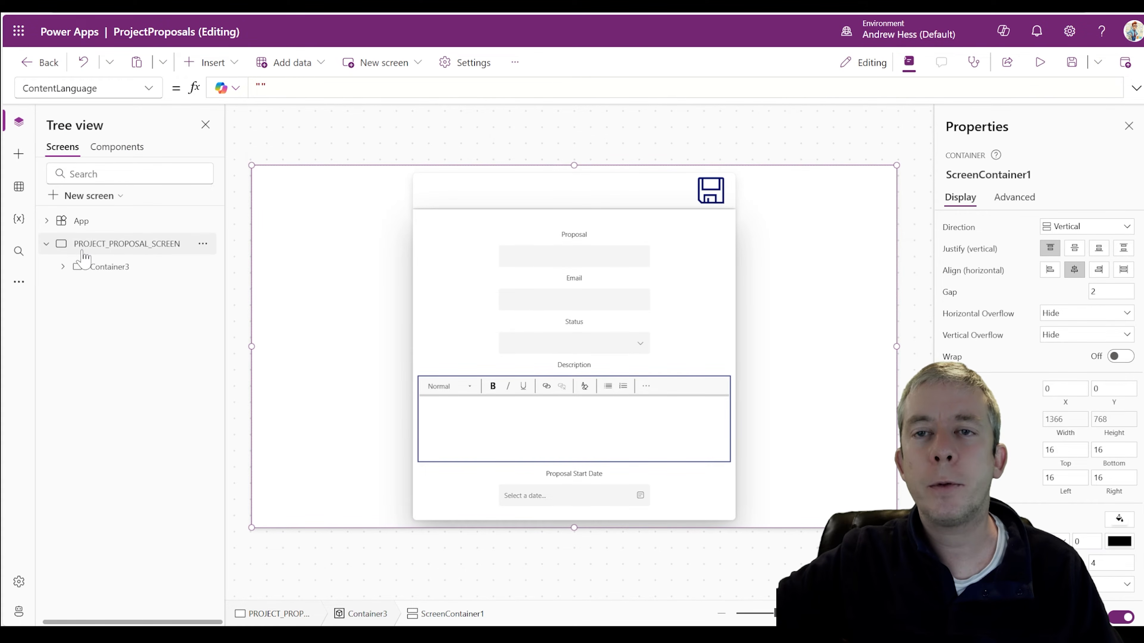
{"action": "left_click", "coordinate": [103, 253]}
{"action": "left_click", "coordinate": [208, 62]}
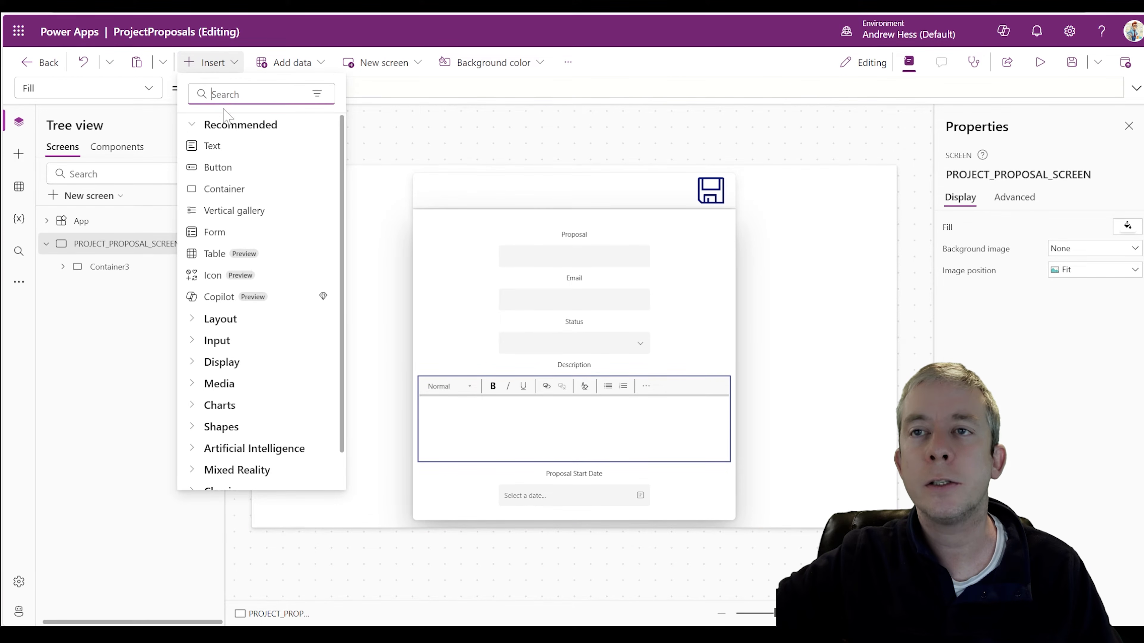
{"action": "type", "text": "html"}
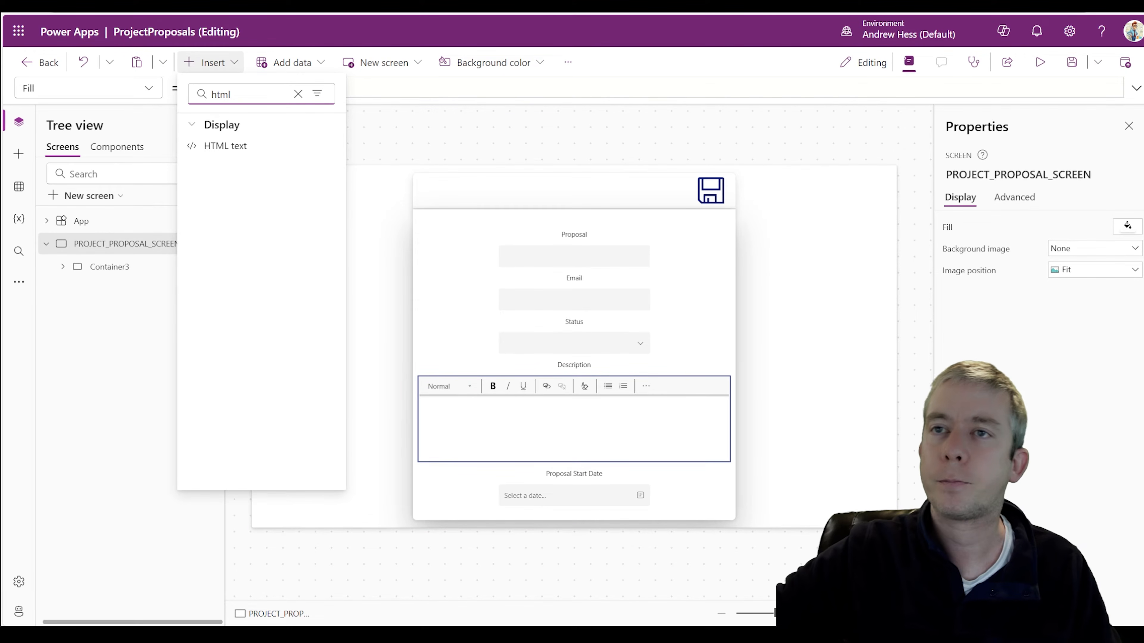
{"action": "left_click", "coordinate": [225, 145]}
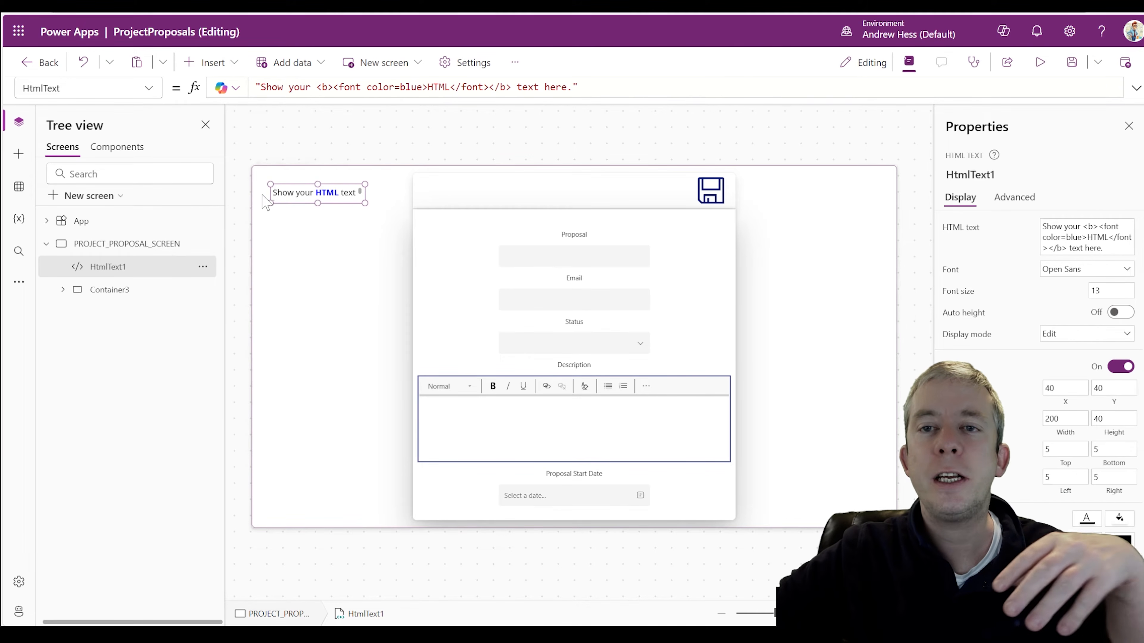
{"action": "left_click_drag", "start_coordinate": [271, 184], "coordinate": [222, 153]}
{"action": "left_click_drag", "start_coordinate": [363, 201], "coordinate": [896, 528]}
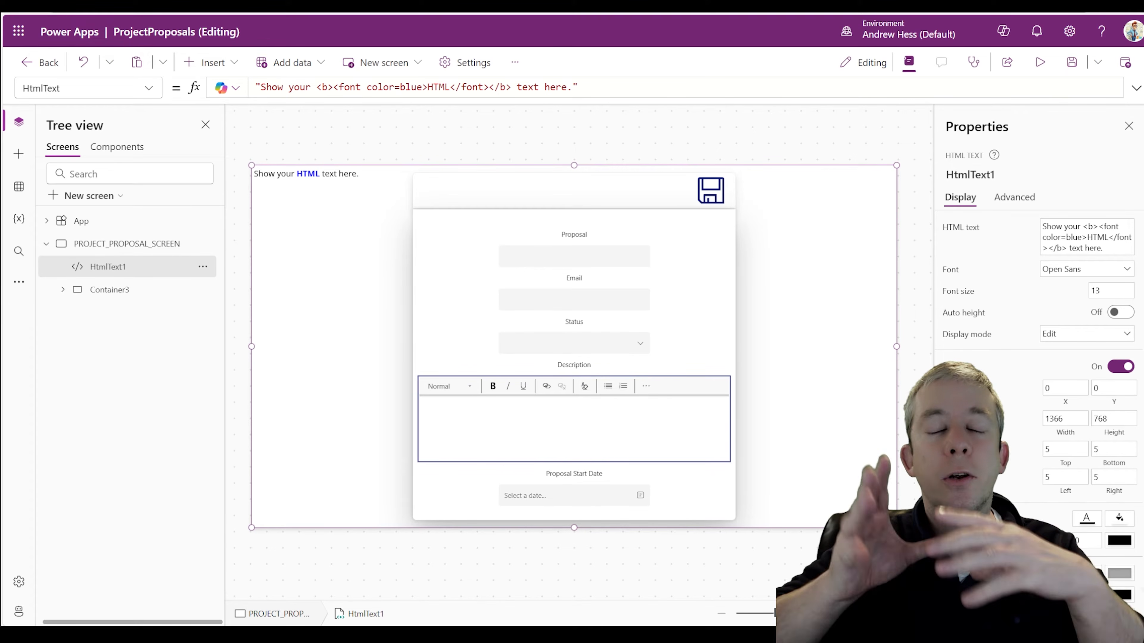
- Set the Width property of the HTML text control to Parent.Width
{"action": "left_click", "coordinate": [149, 90]}
{"action": "scroll", "coordinate": [115, 352], "scroll_direction": "down", "scroll_amount": 3}
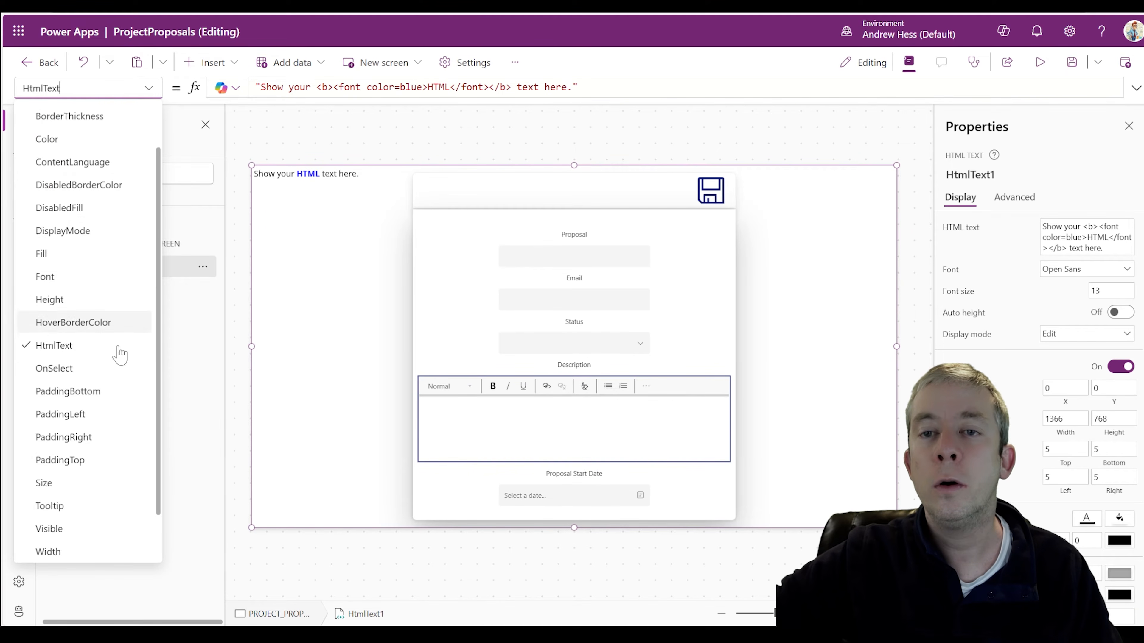
{"action": "left_click", "coordinate": [49, 503]}
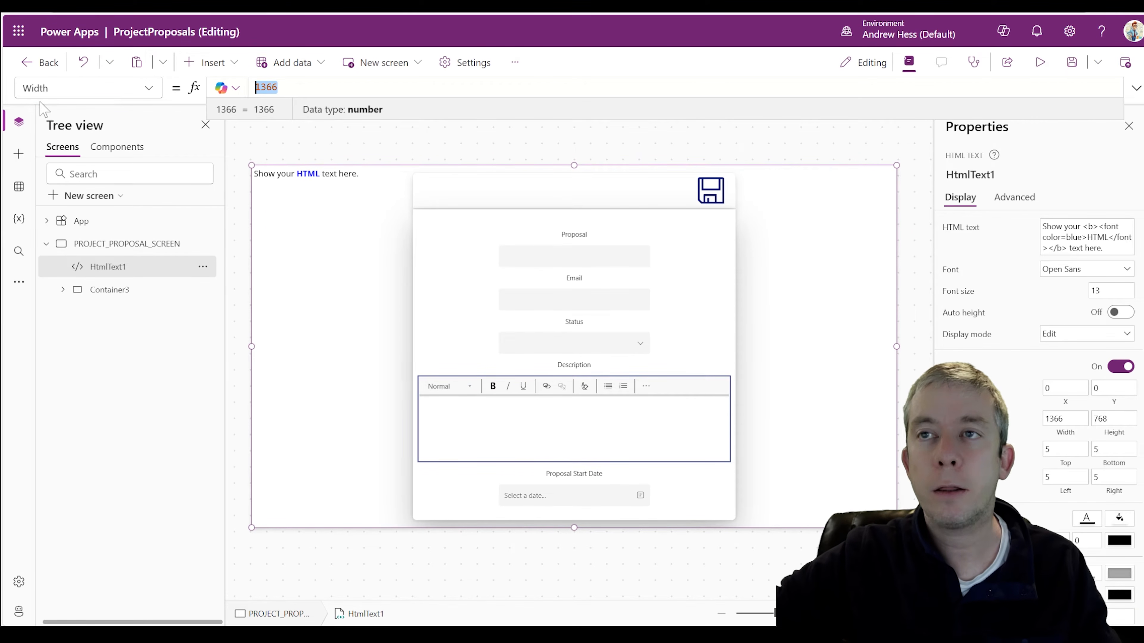
{"action": "type", "text": "Parent.Width"}
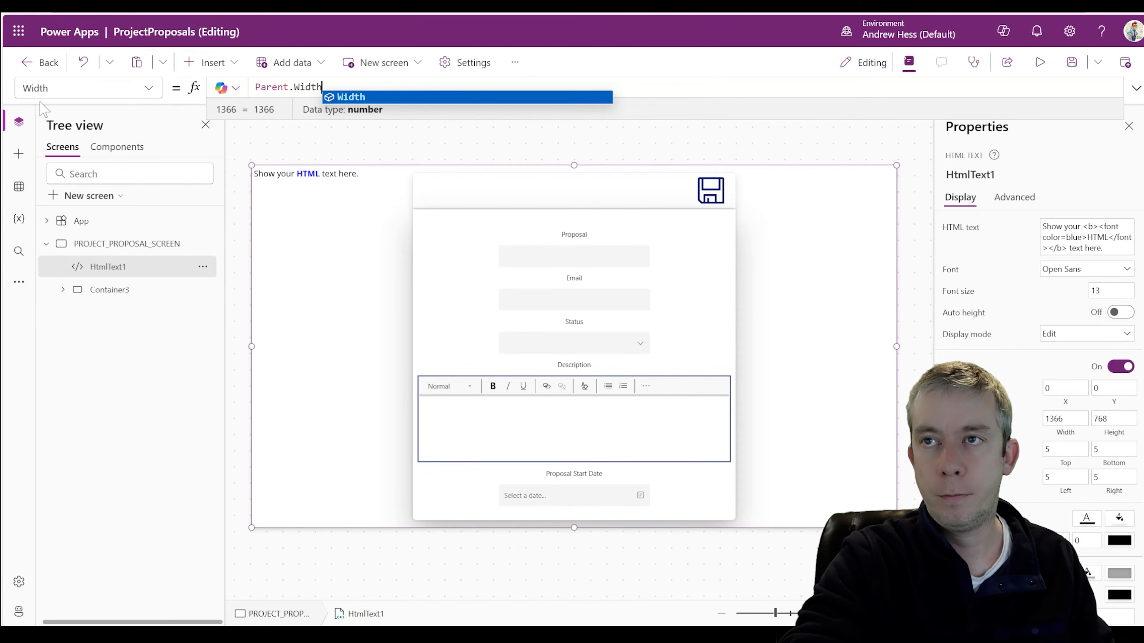
{"action": "left_click", "coordinate": [157, 89]}
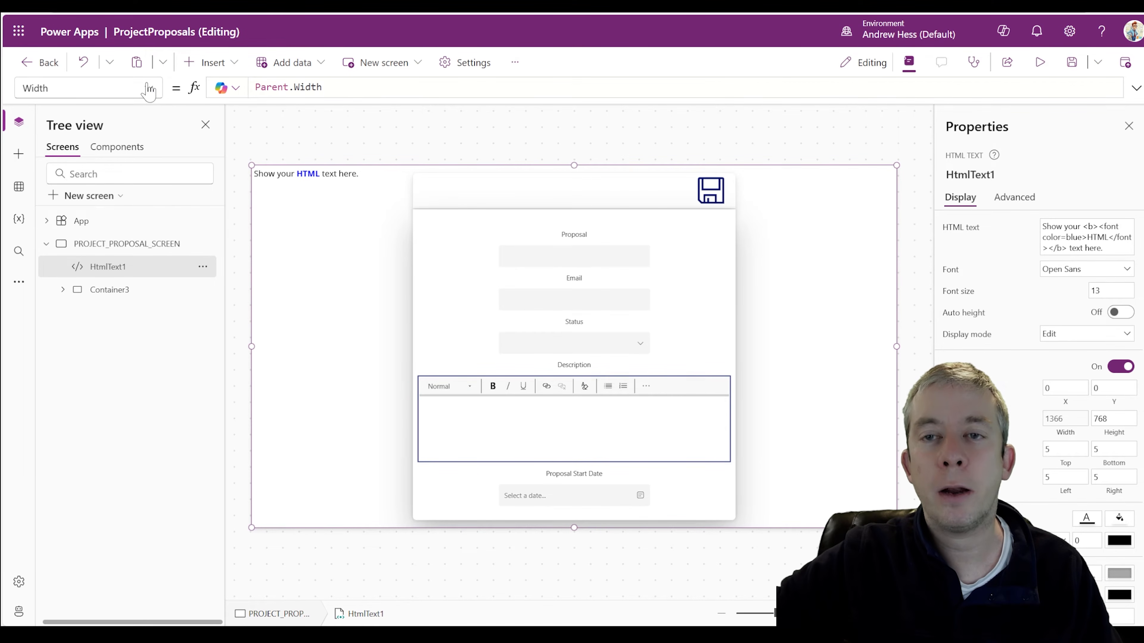
- Set the Height property of the HTML text control to Parent.Height
{"action": "left_click", "coordinate": [148, 89]}
{"action": "left_click", "coordinate": [52, 296]}
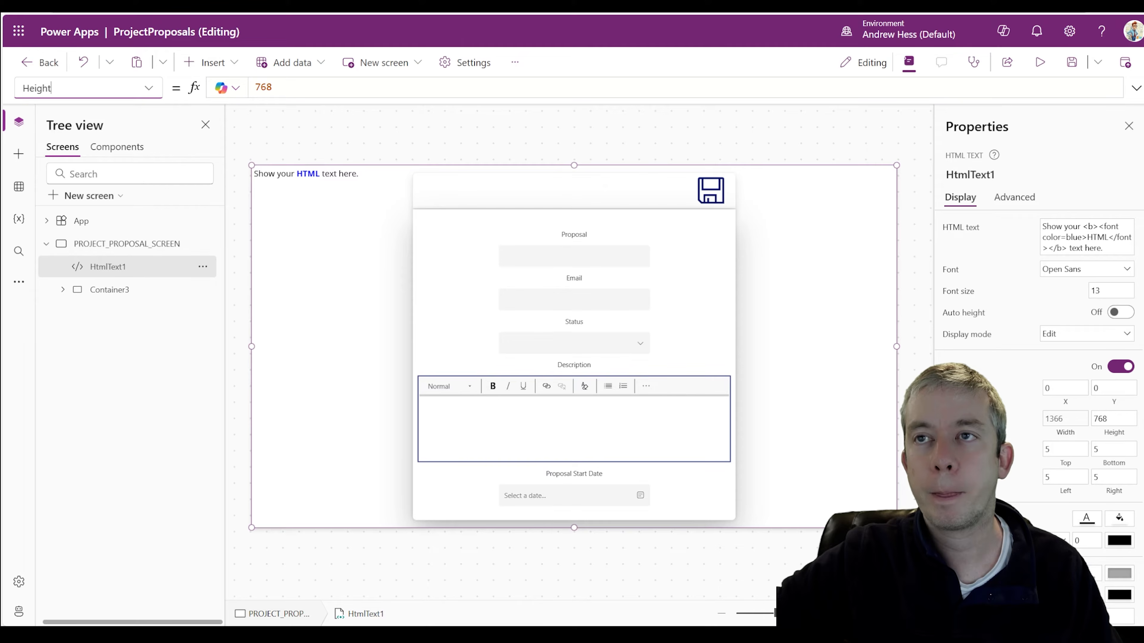
{"action": "type", "text": "Parent.Height"}
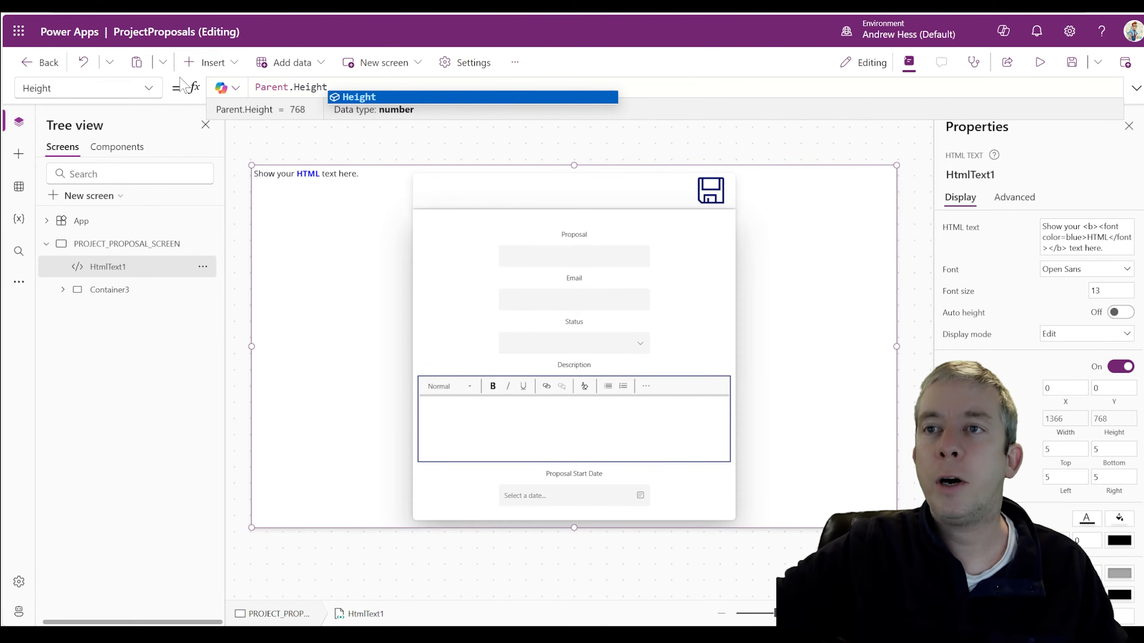
{"action": "left_click", "coordinate": [348, 139]}
{"action": "left_click", "coordinate": [325, 230]}
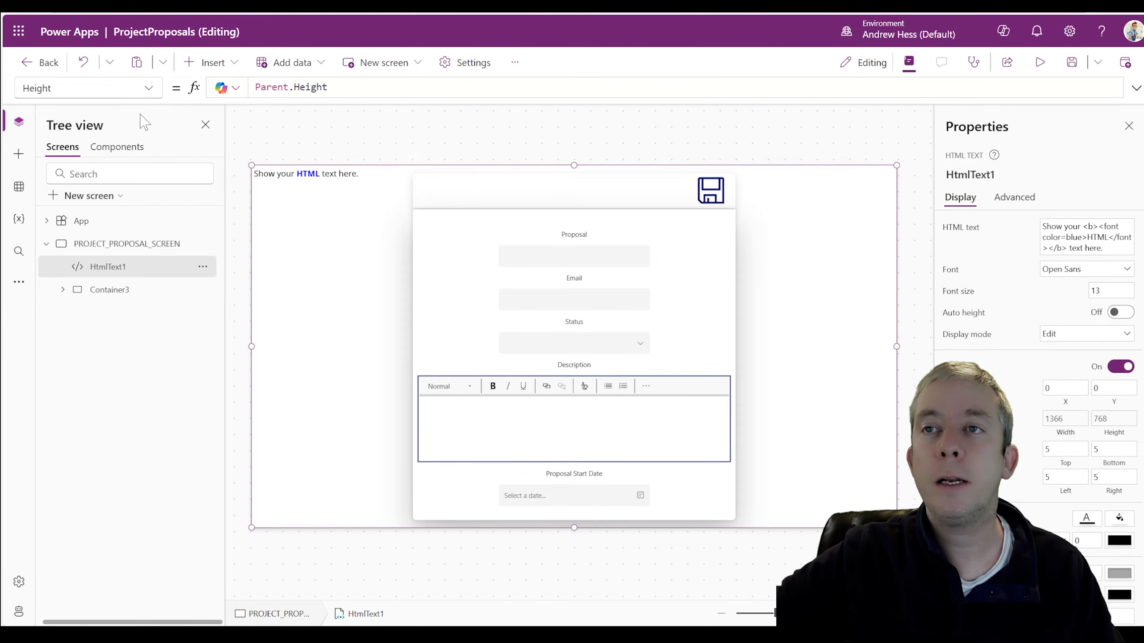
- Replace the control's whole HtmlText formula with the copied linear-gradient div code and view the result on the canvas
{"action": "left_click", "coordinate": [144, 90]}
{"action": "scroll", "coordinate": [95, 373], "scroll_direction": "down", "scroll_amount": 3}
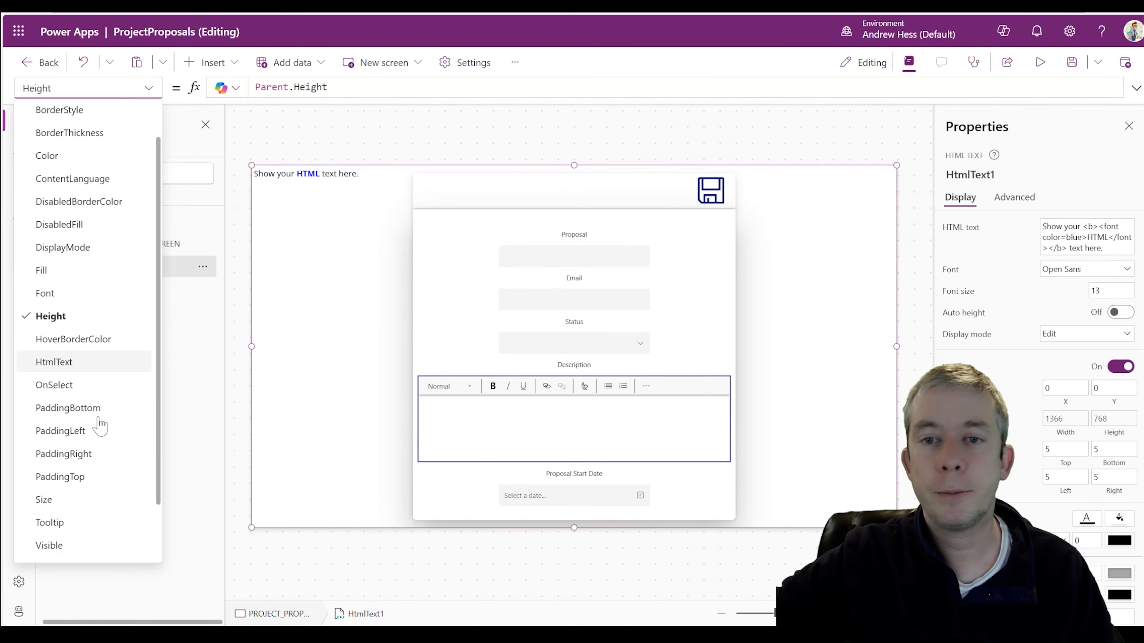
{"action": "left_click", "coordinate": [64, 326]}
{"action": "left_click", "coordinate": [1136, 88]}
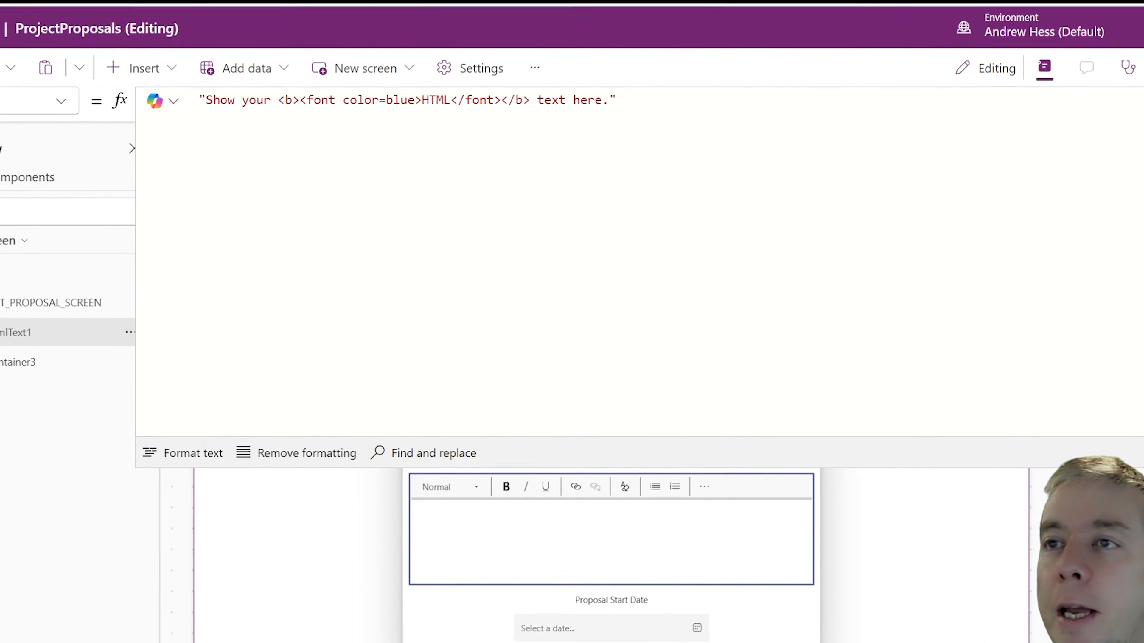
{"action": "key", "text": "ctrl+a"}
{"action": "key", "text": "ctrl+v"}
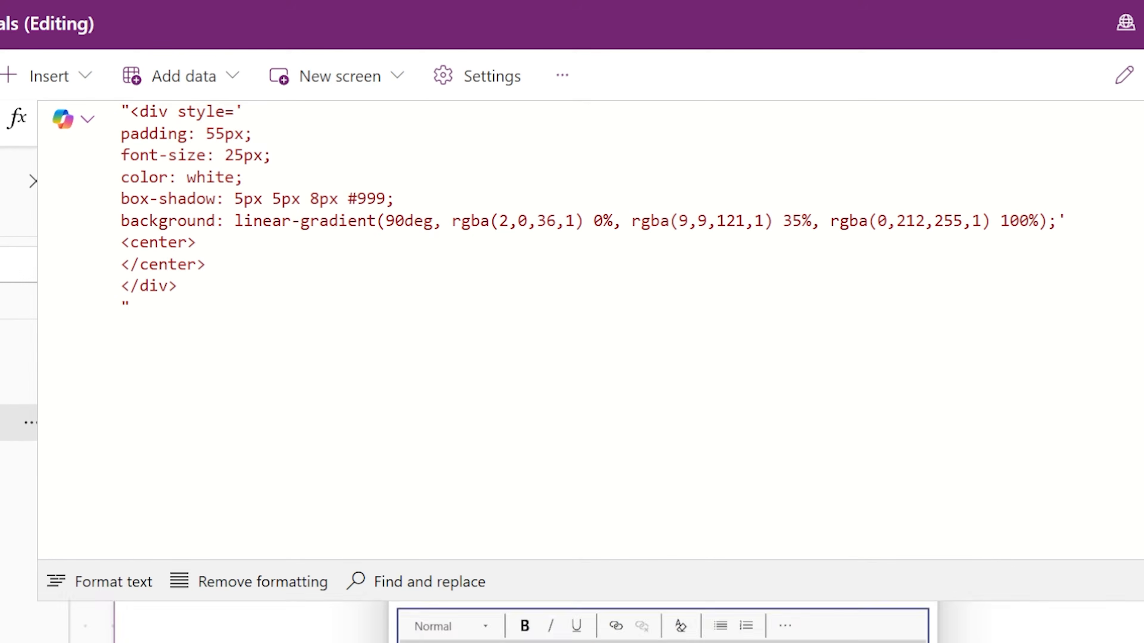
{"action": "left_click", "coordinate": [309, 365]}
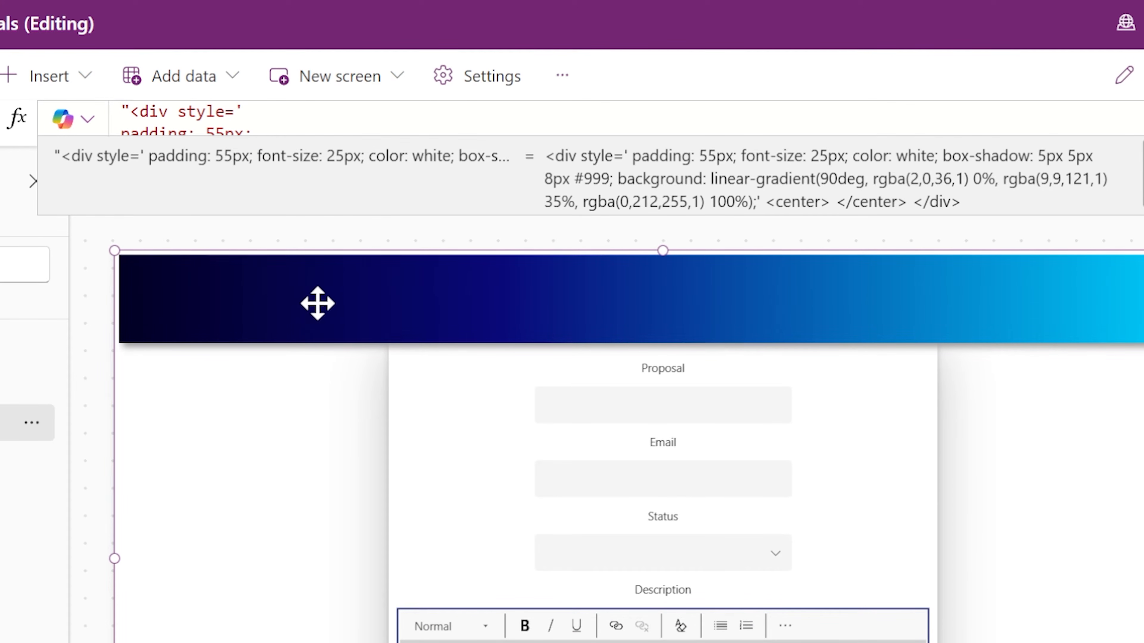
- Delete the padding, font-size and color lines from the div style in the expanded HtmlText formula
{"action": "left_click", "coordinate": [1142, 118]}
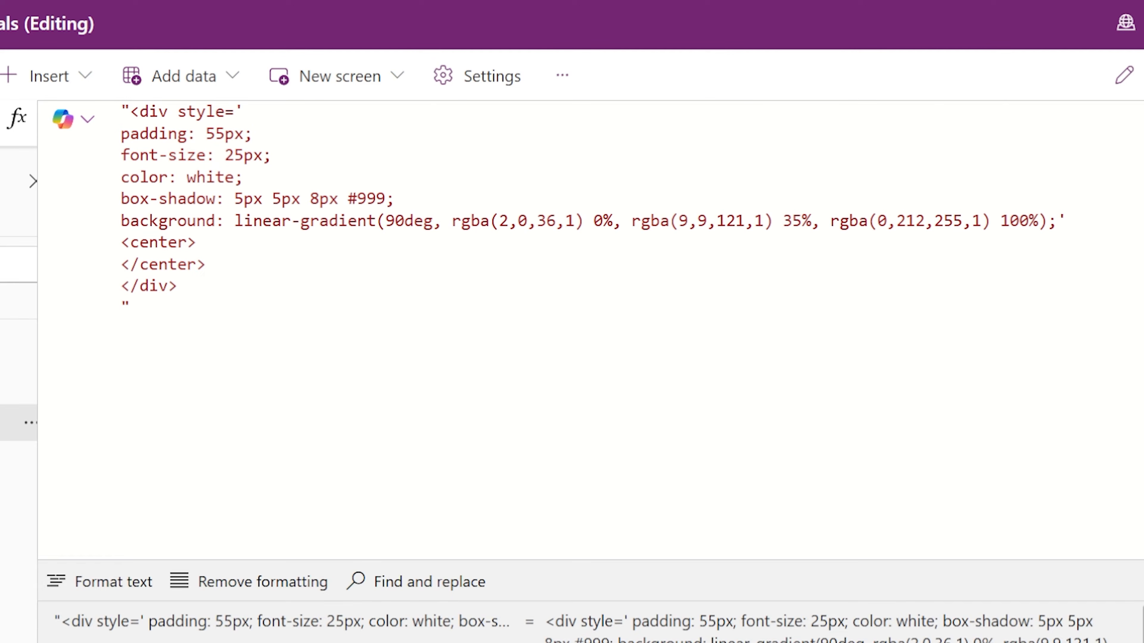
{"action": "key", "text": "Up"}
{"action": "key", "text": "shift+Home"}
{"action": "key", "text": "shift+Up"}
{"action": "key", "text": "shift+Up"}
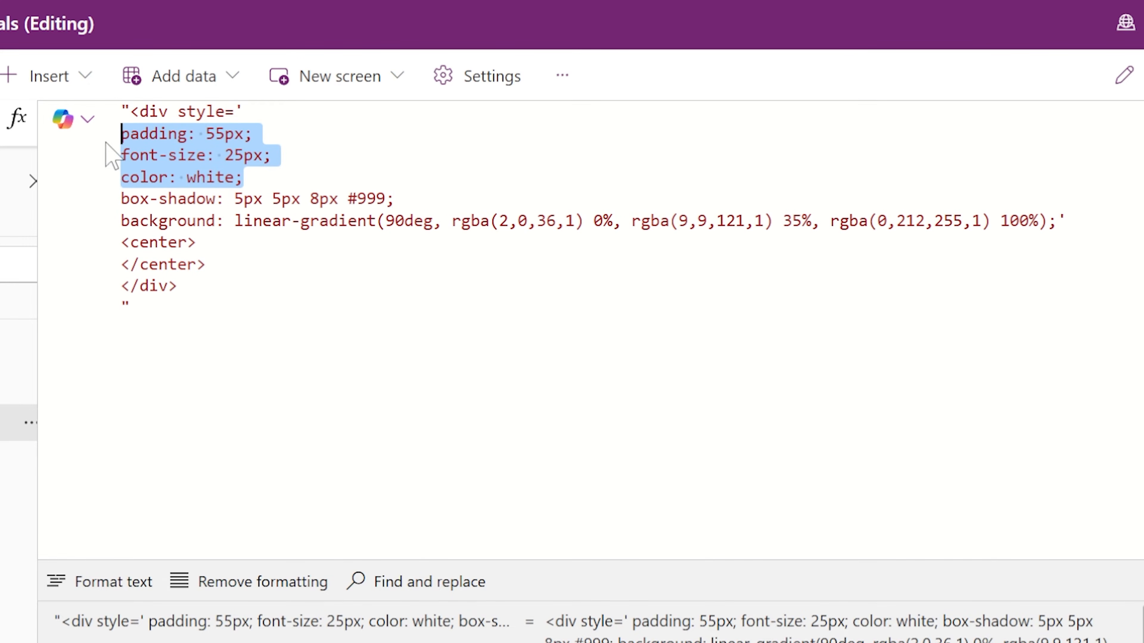
{"action": "key", "text": "BackSpace"}
{"action": "key", "text": "BackSpace"}
- Delete the opening and closing center tag lines from the HtmlText formula
{"action": "key", "text": "Down"}
{"action": "key", "text": "Down"}
{"action": "key", "text": "Down"}
{"action": "key", "text": "Down"}
{"action": "key", "text": "shift+Home"}
{"action": "key", "text": "shift+Up"}
{"action": "key", "text": "BackSpace"}
{"action": "key", "text": "BackSpace"}
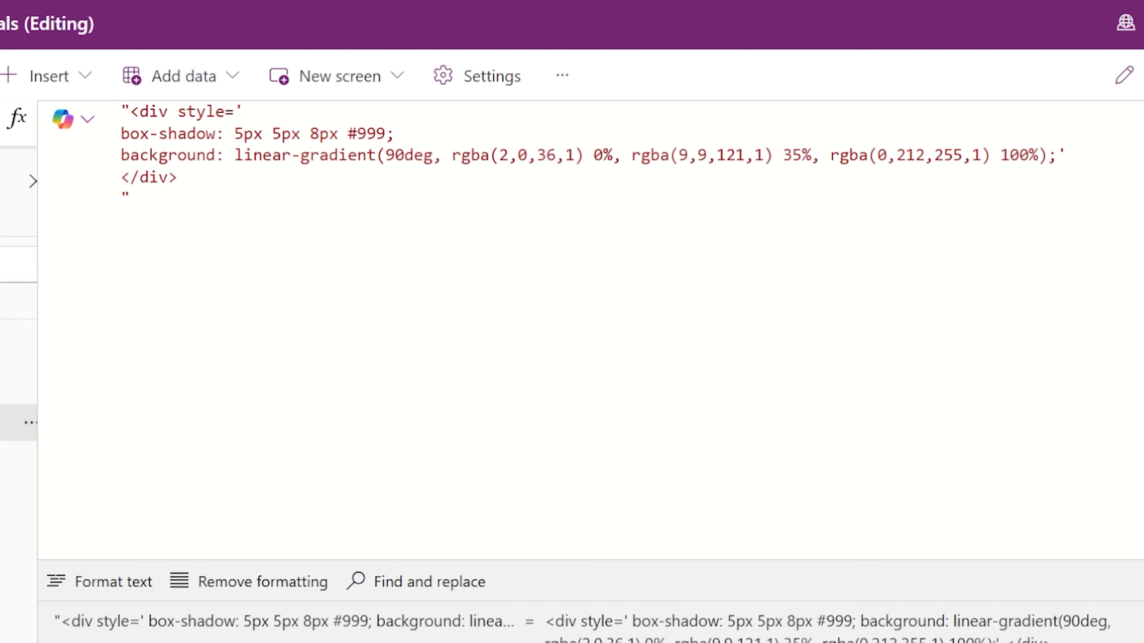
- Add a "position: absolute;" line below the box-shadow line in the HtmlText div style
{"action": "key", "text": "Return"}
{"action": "type", "text": "position"}
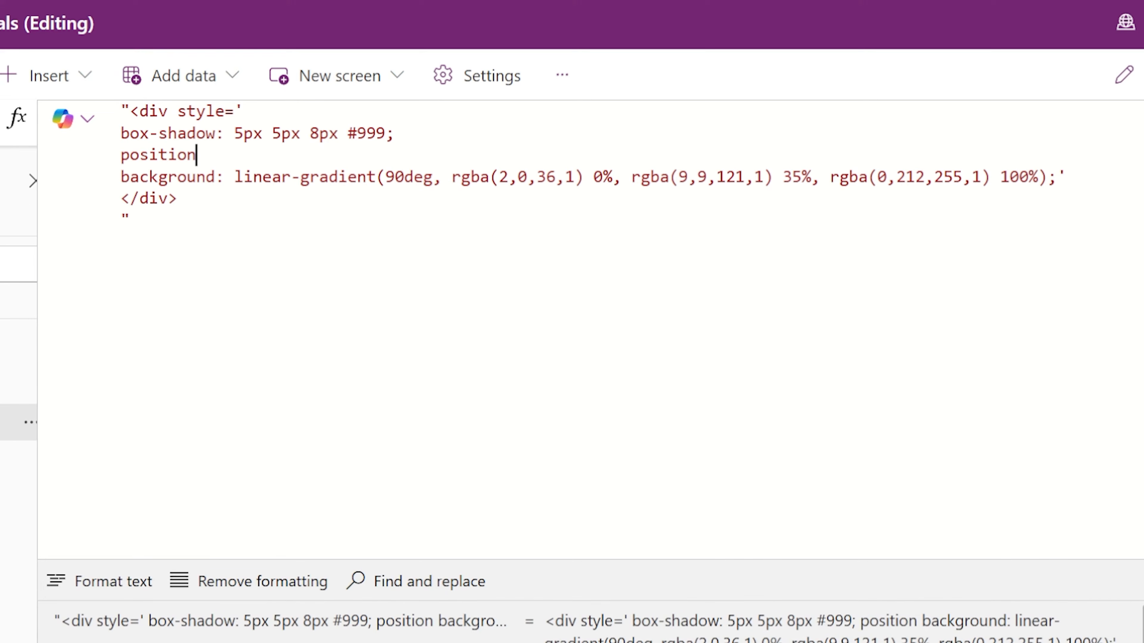
{"action": "type", "text": ": absolute;"}
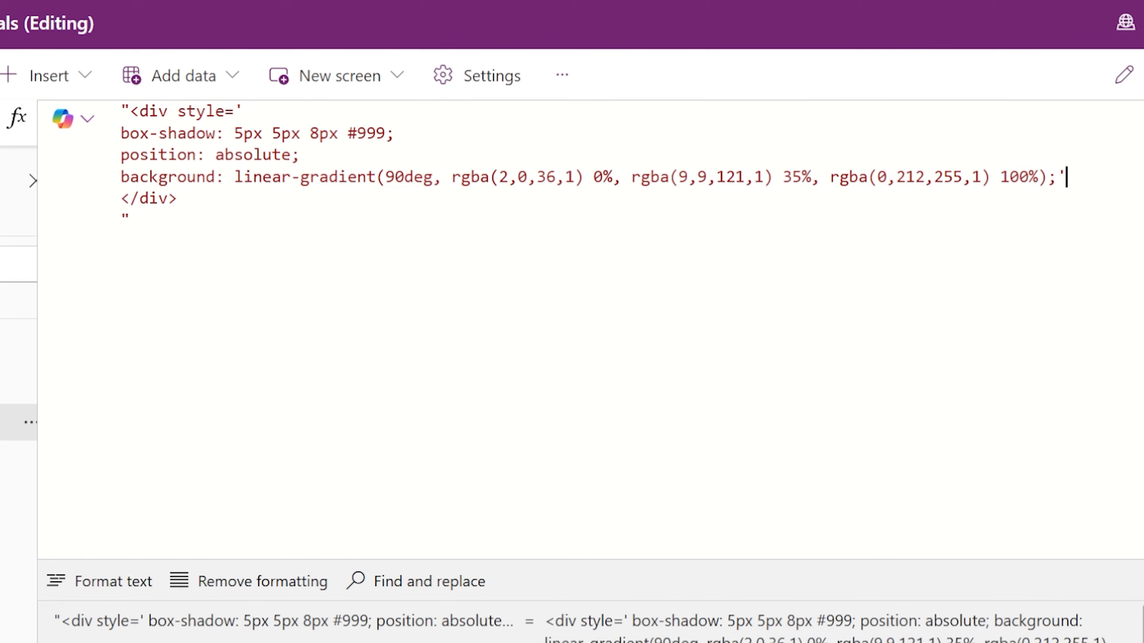
- Add the line Width:" &Self.Width & "px; Height: " & Self.Height&"px;' below the gradient background line in the HtmlText formula
{"action": "key", "text": "Return"}
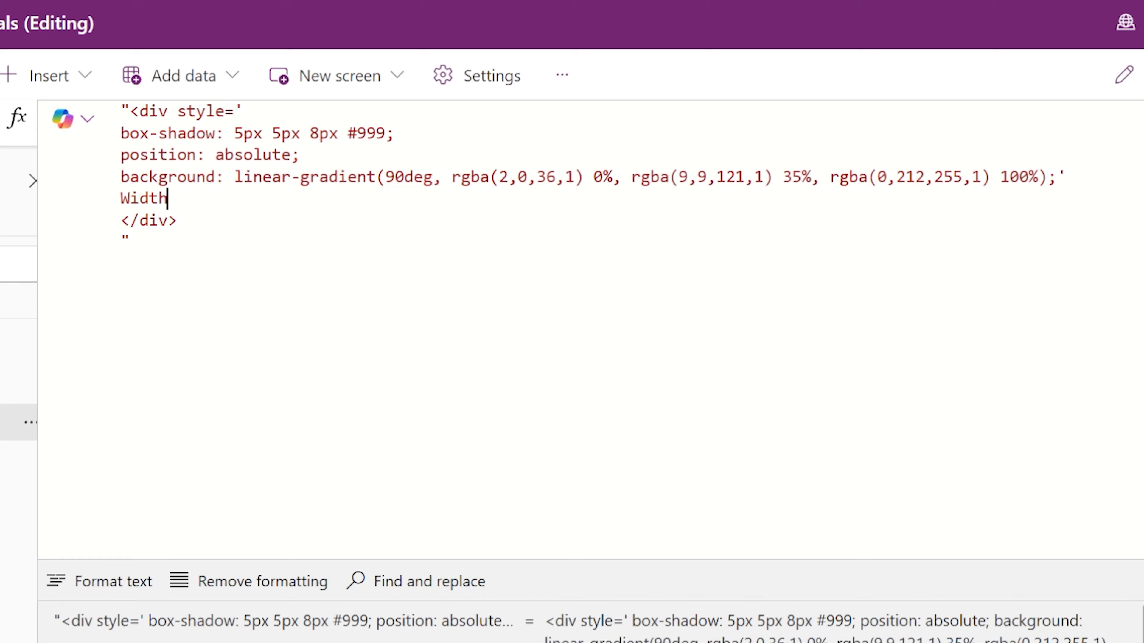
{"action": "type", "text": "Width:\" &"}
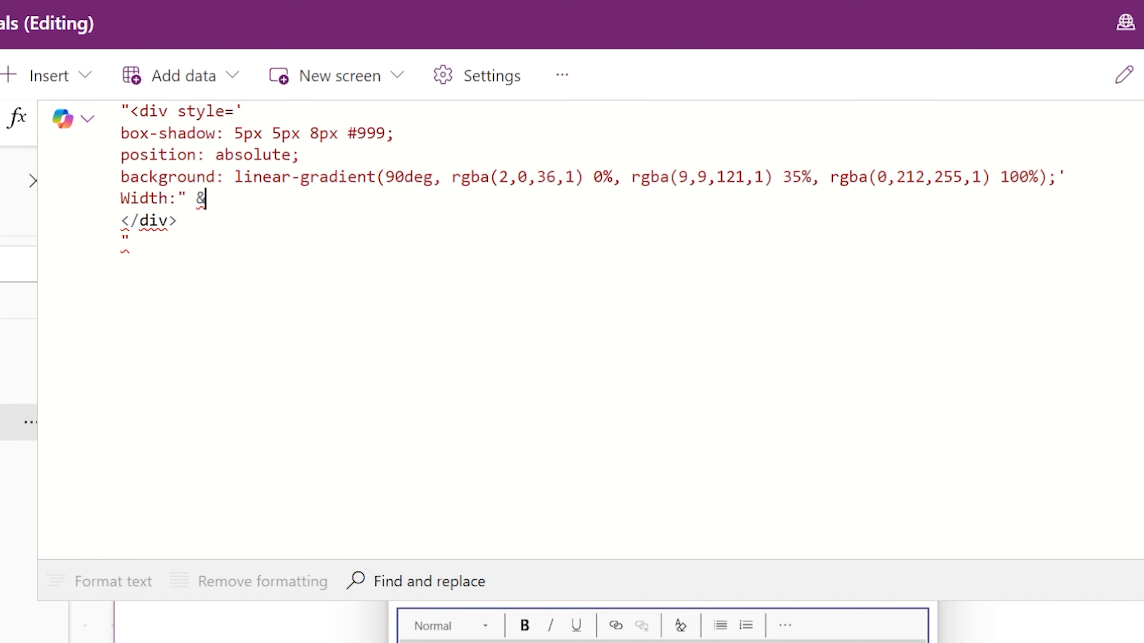
{"action": "type", "text": "Self."}
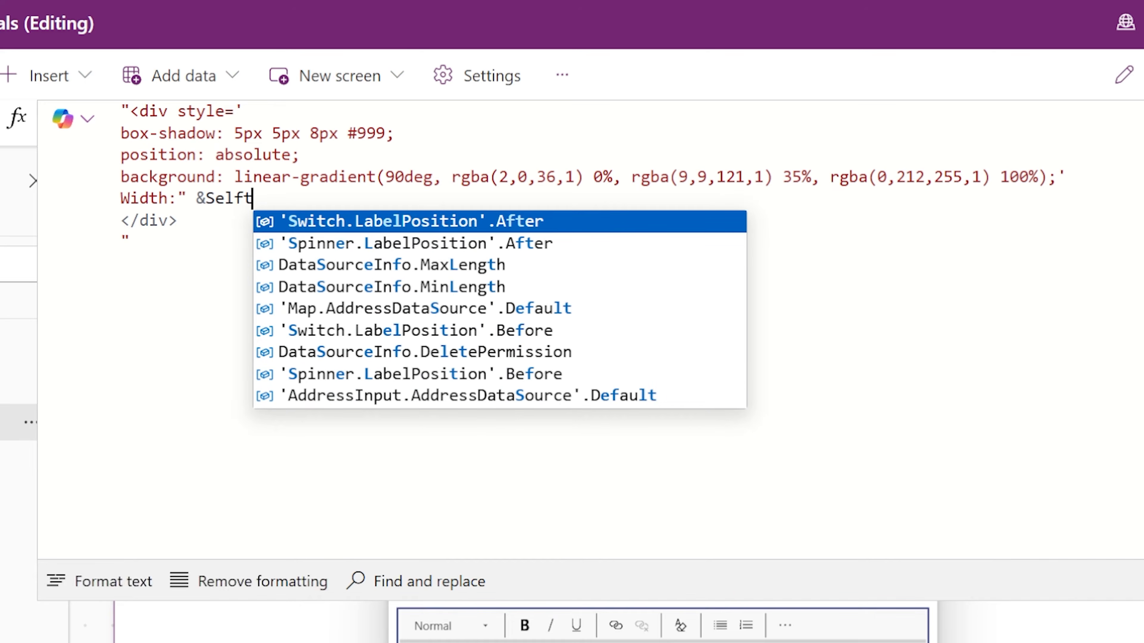
{"action": "type", "text": "Width"}
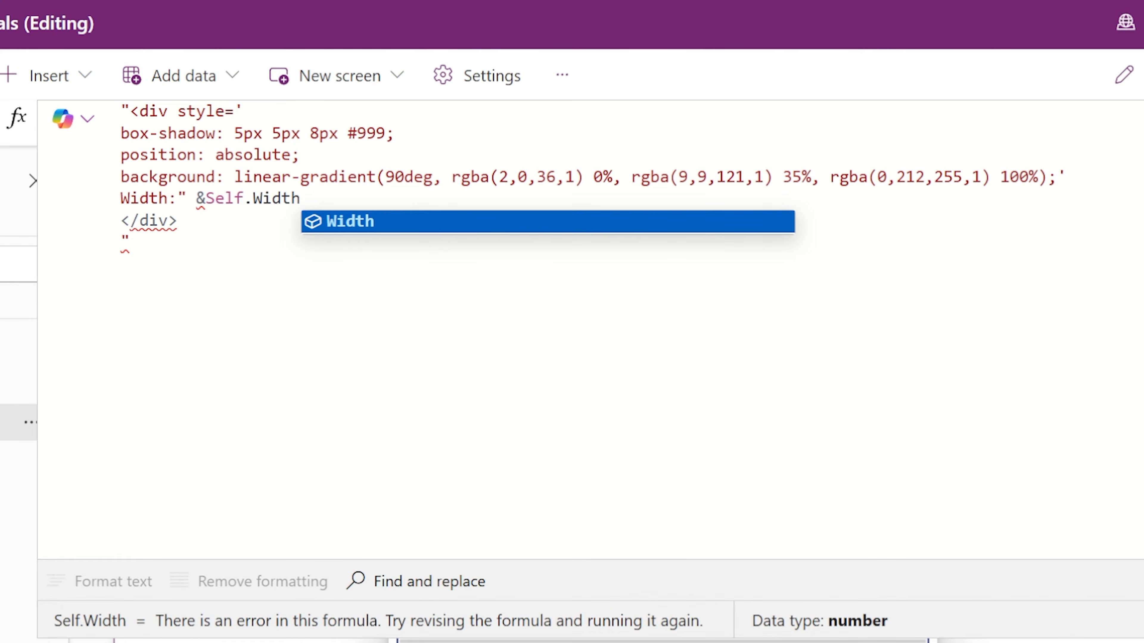
{"action": "type", "text": " & \"px; Height:"}
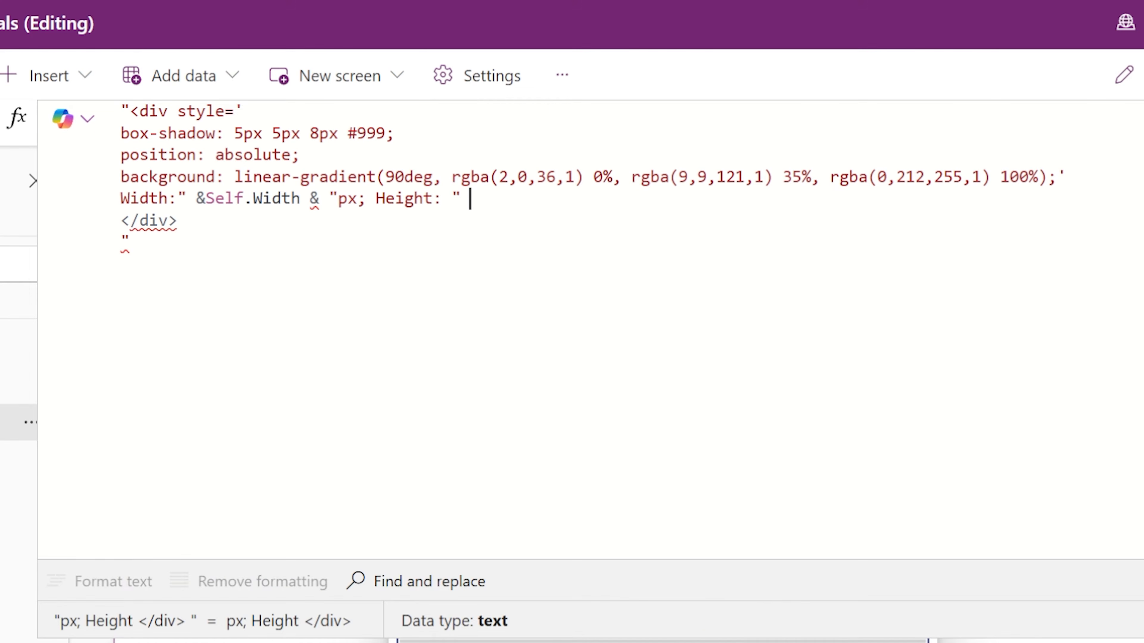
{"action": "type", "text": "Self"}
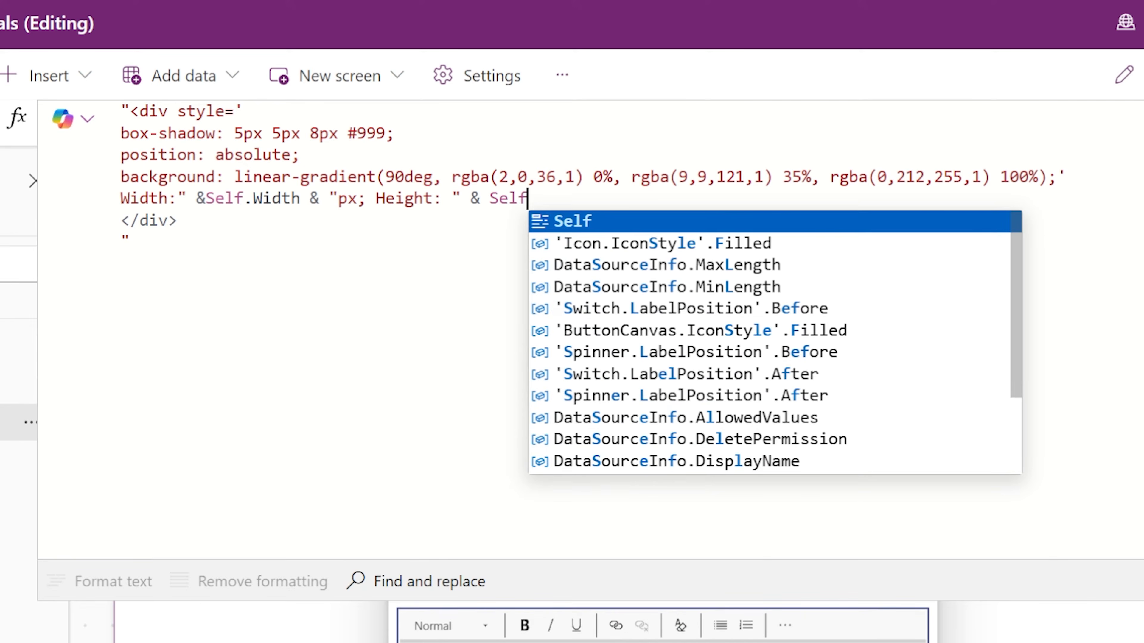
{"action": "type", "text": "t.Height"}
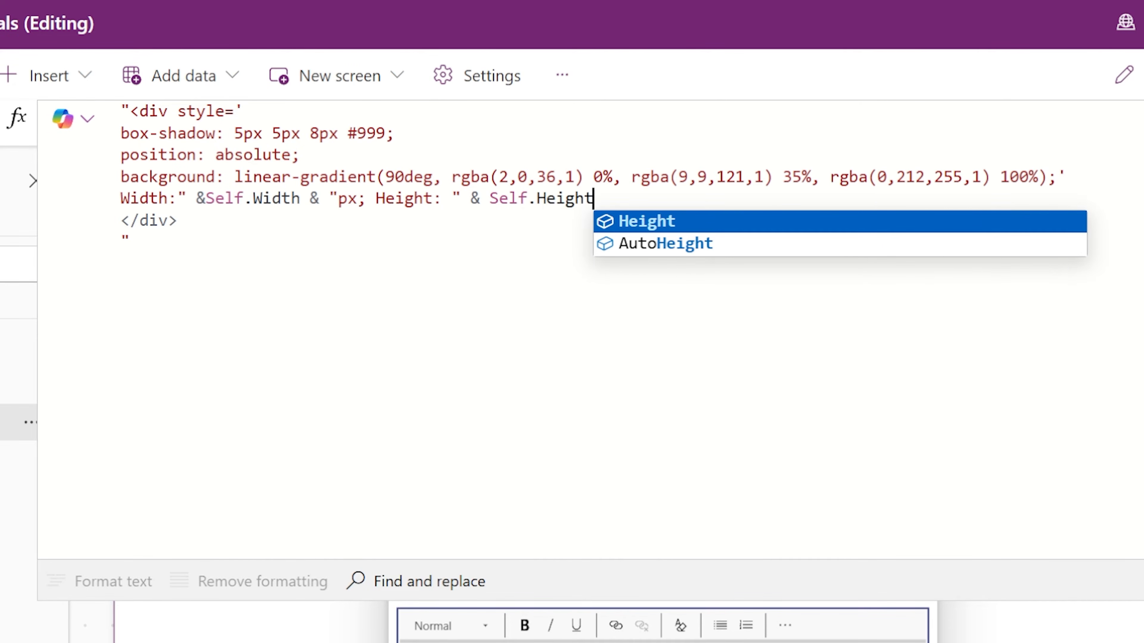
{"action": "key", "text": "Return"}
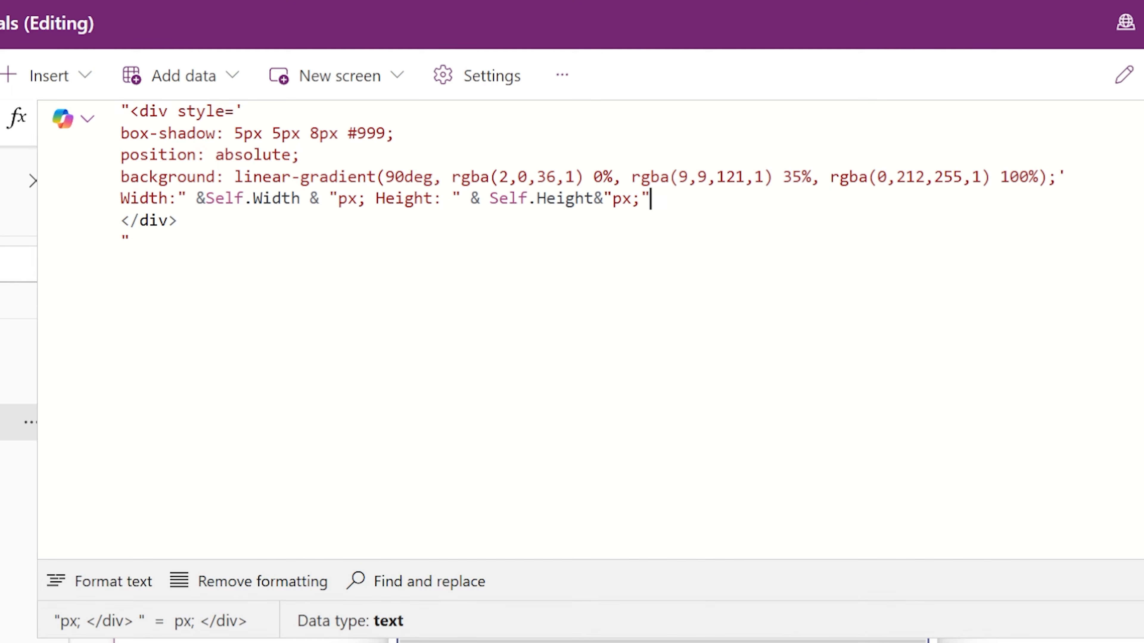
{"action": "type", "text": "'"}
- Delete the box-shadow line and the stray apostrophe after the linear-gradient declaration in the HtmlText formula
{"action": "left_click_drag", "start_coordinate": [394, 133], "coordinate": [120, 133]}
{"action": "key", "text": "BackSpace"}
{"action": "key", "text": "BackSpace"}
{"action": "left_click", "coordinate": [178, 198]}
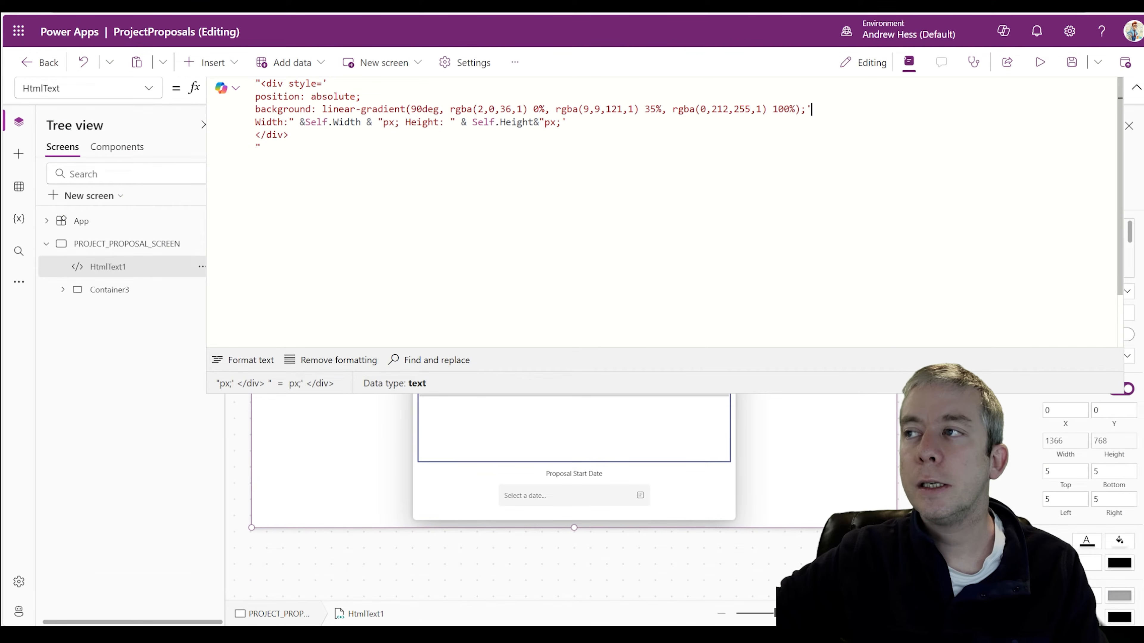
{"action": "key", "text": "BackSpace"}
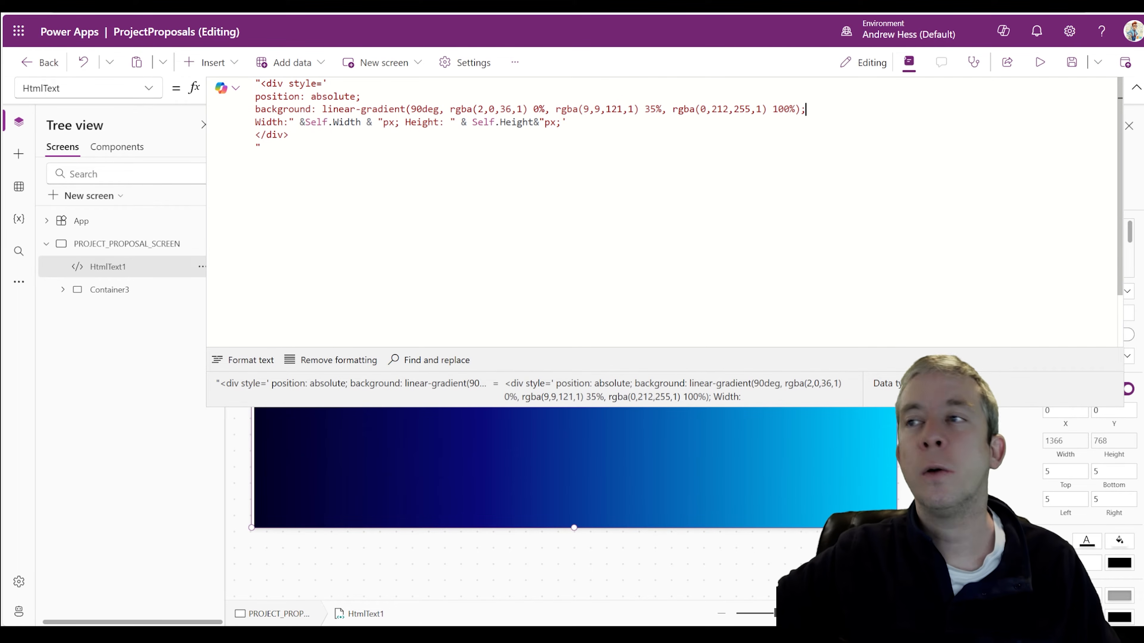
- Review the HtmlText formula's gradient and size lines, collapse the formula and preview the app
{"action": "left_click_drag", "start_coordinate": [262, 147], "coordinate": [256, 83]}
{"action": "left_click", "coordinate": [261, 147]}
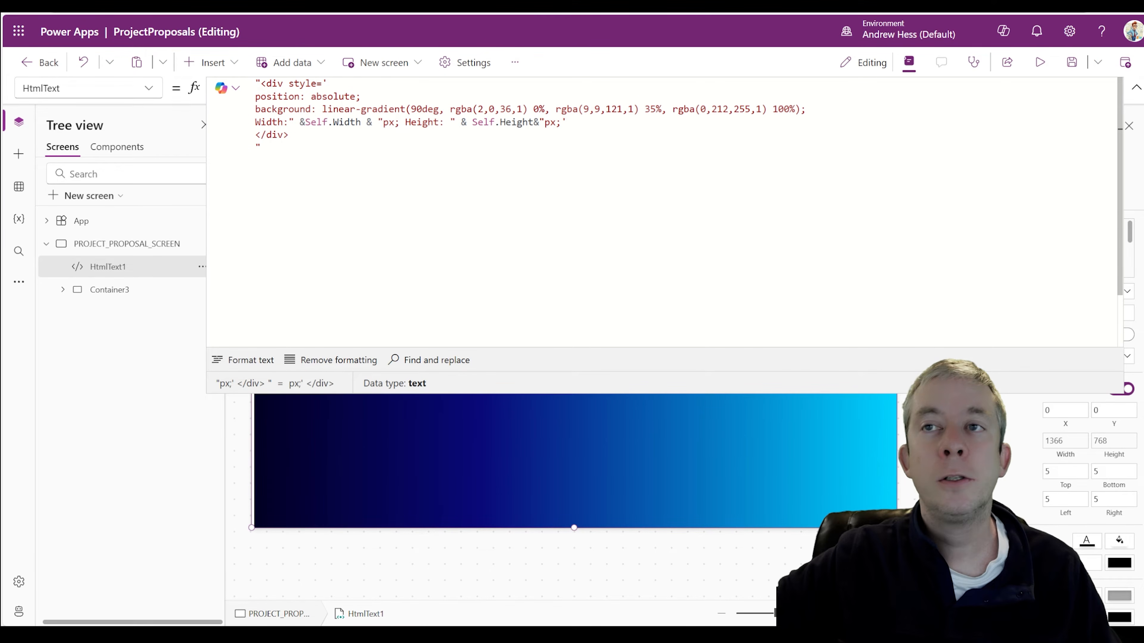
{"action": "left_click_drag", "start_coordinate": [260, 109], "coordinate": [806, 109]}
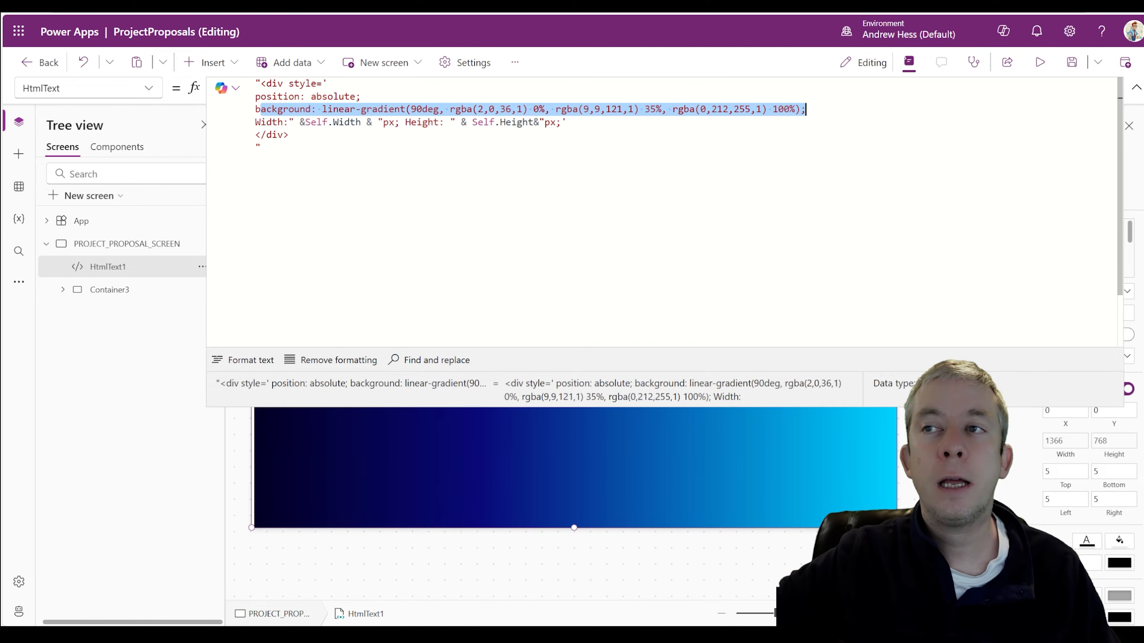
{"action": "left_click_drag", "start_coordinate": [567, 122], "coordinate": [255, 122]}
{"action": "left_click", "coordinate": [262, 148]}
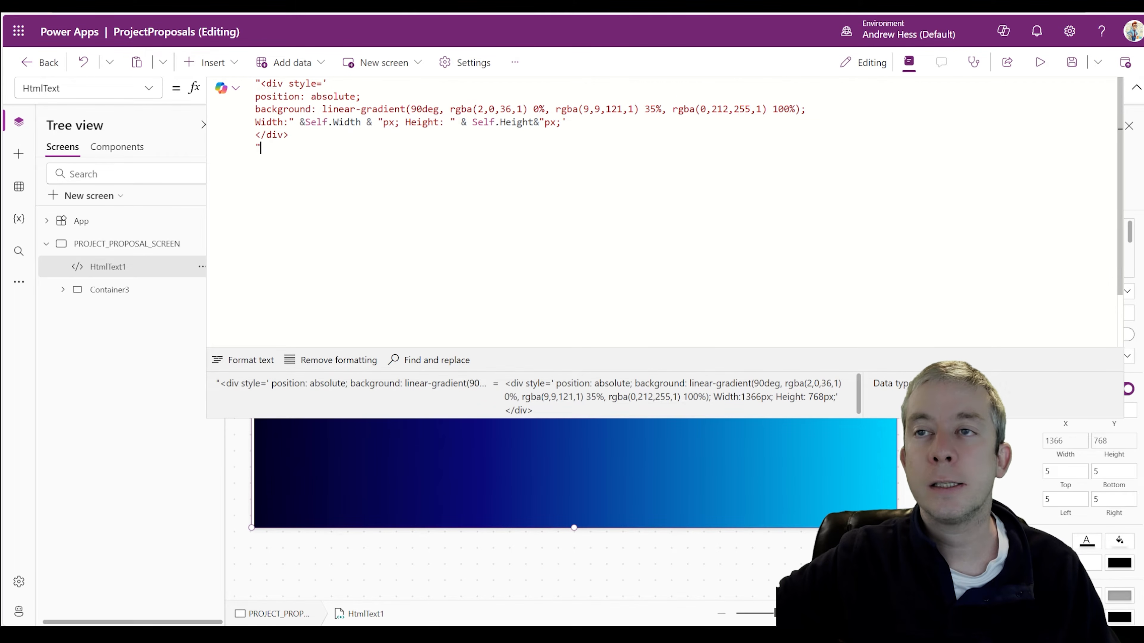
{"action": "left_click", "coordinate": [1137, 88]}
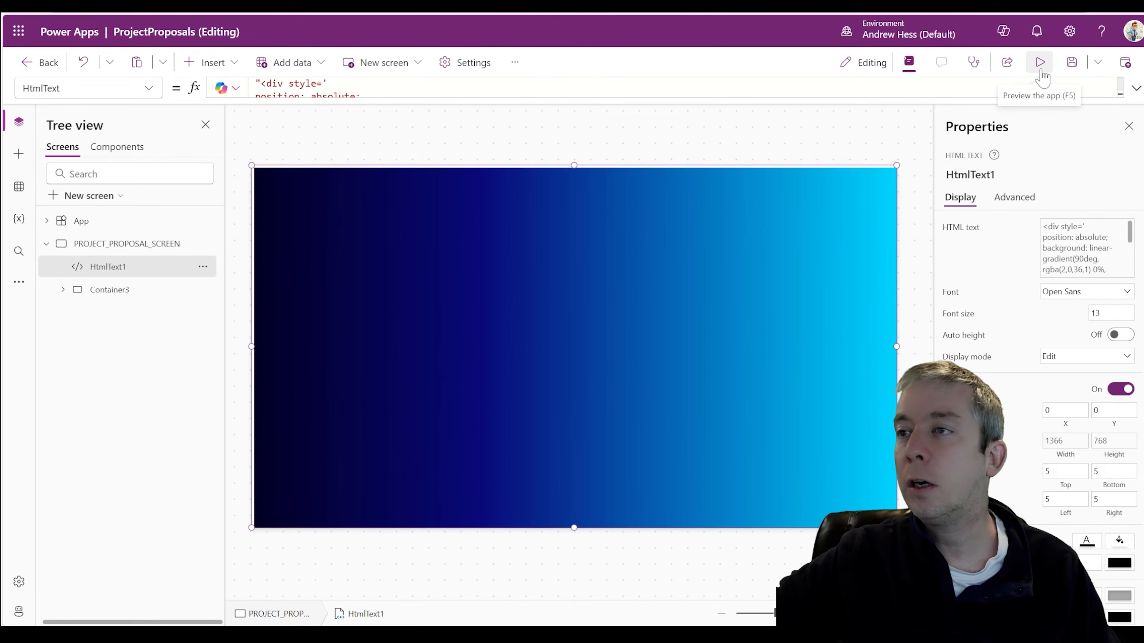
{"action": "left_click", "coordinate": [1039, 62]}
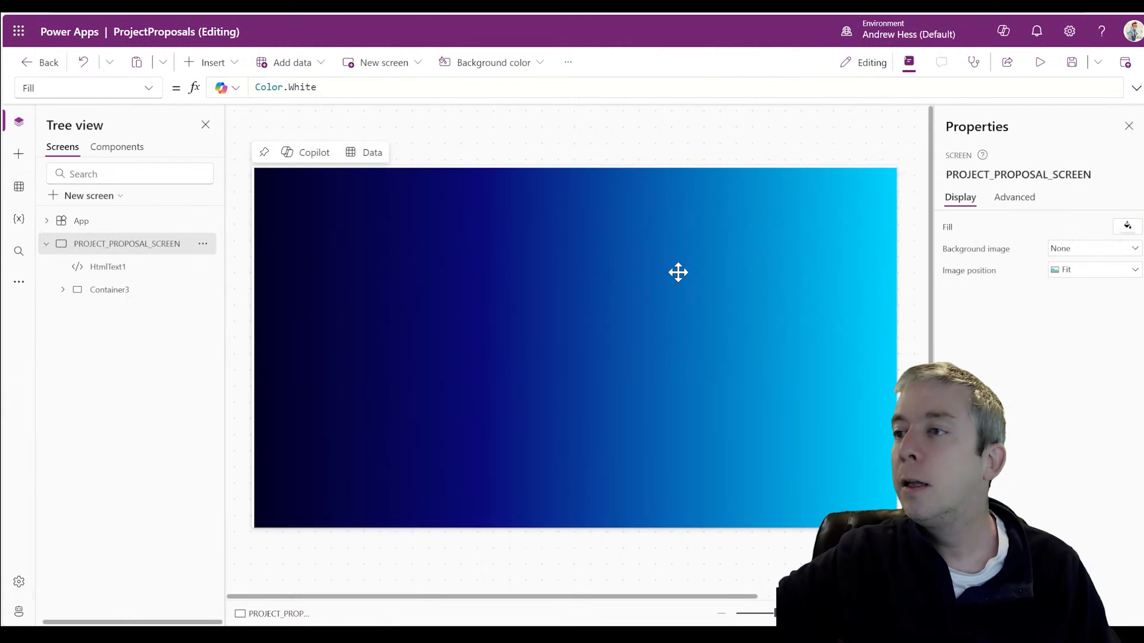
- Set the HTML text control's top, bottom, left and right padding to 0 and preview the app
{"action": "left_click", "coordinate": [677, 271]}
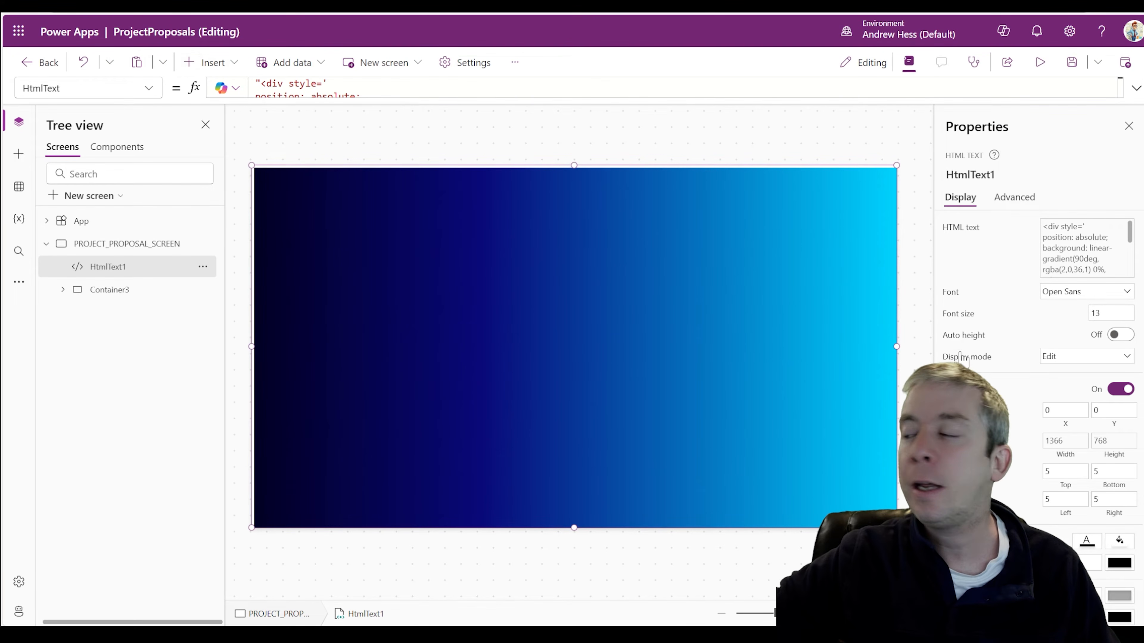
{"action": "scroll", "coordinate": [1023, 383], "scroll_direction": "down", "scroll_amount": 1}
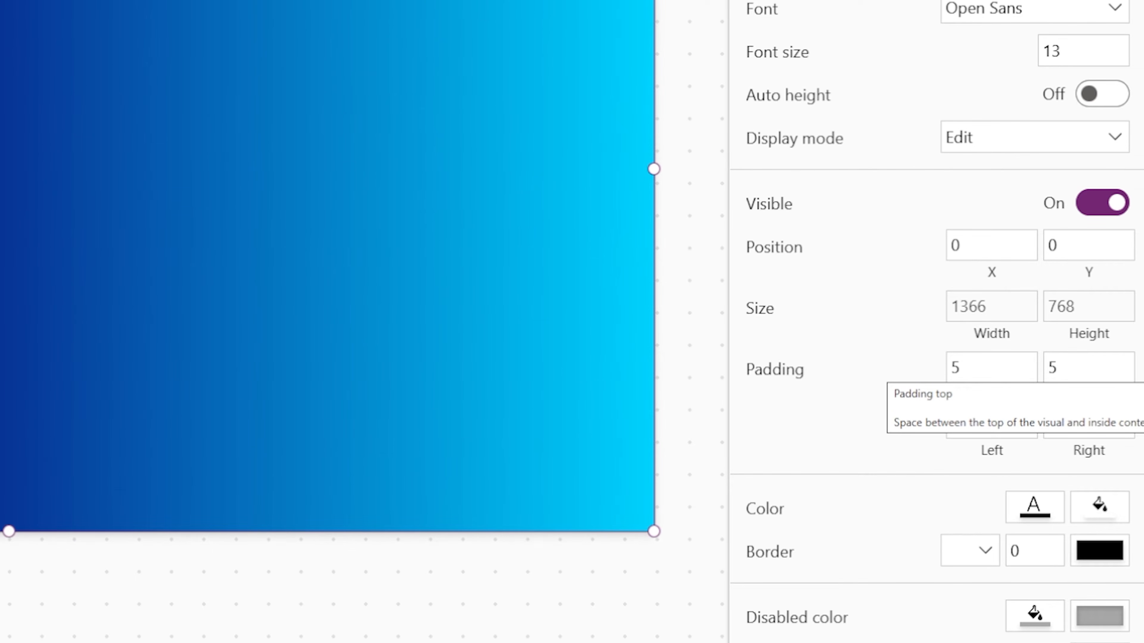
{"action": "left_click", "coordinate": [973, 376]}
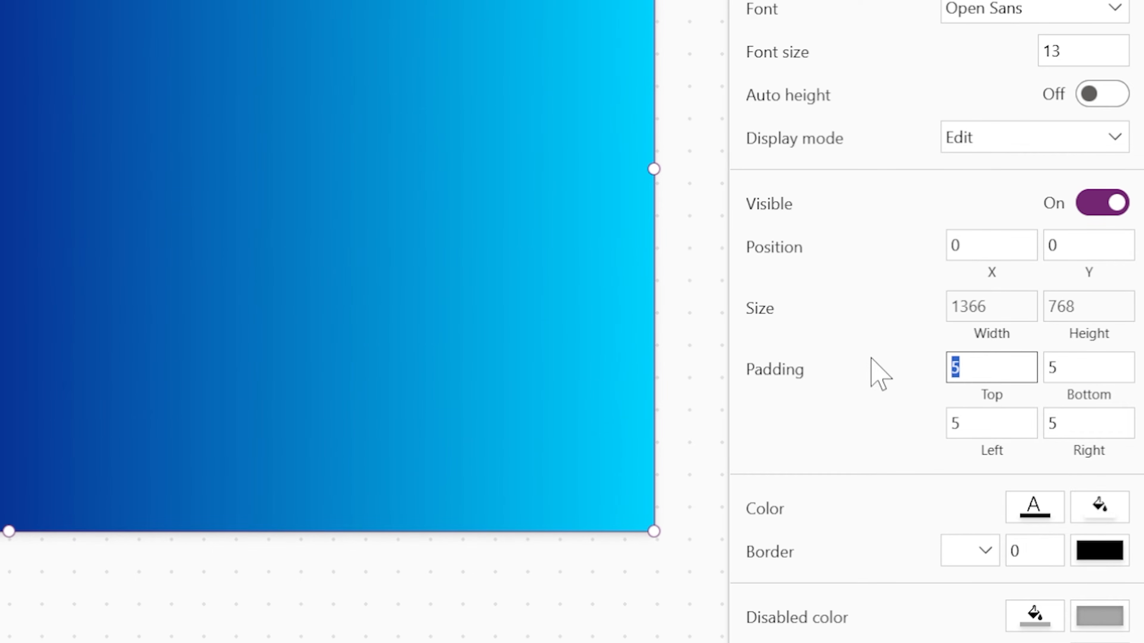
{"action": "key", "text": "Tab"}
{"action": "type", "text": "0"}
{"action": "key", "text": "Tab"}
{"action": "type", "text": "0"}
{"action": "key", "text": "Tab"}
{"action": "type", "text": "0"}
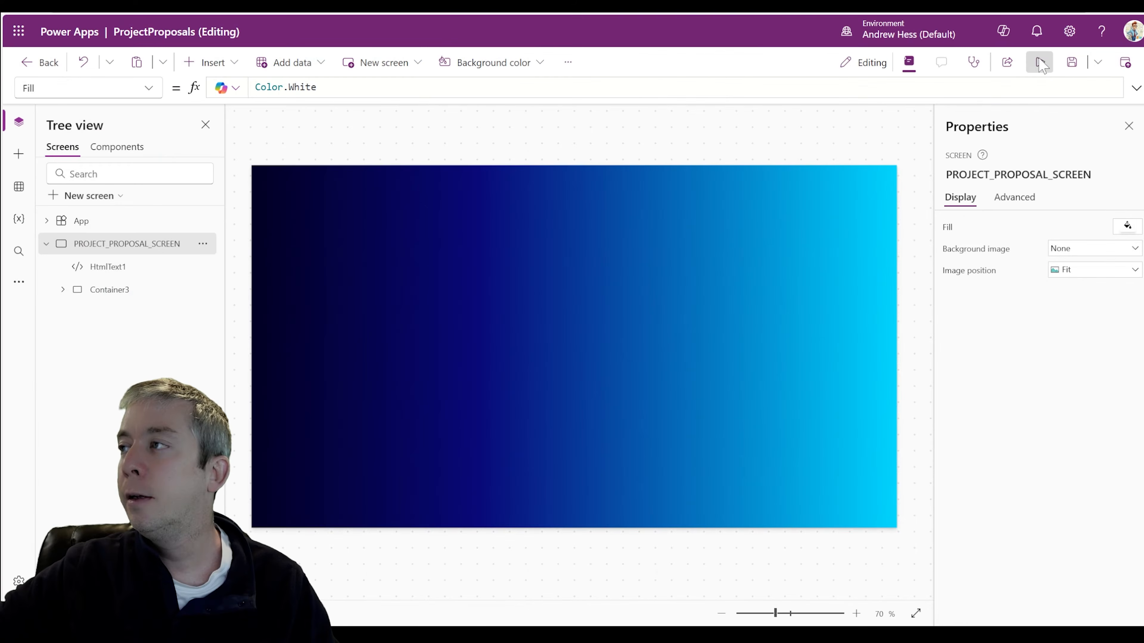
{"action": "left_click", "coordinate": [1040, 63]}
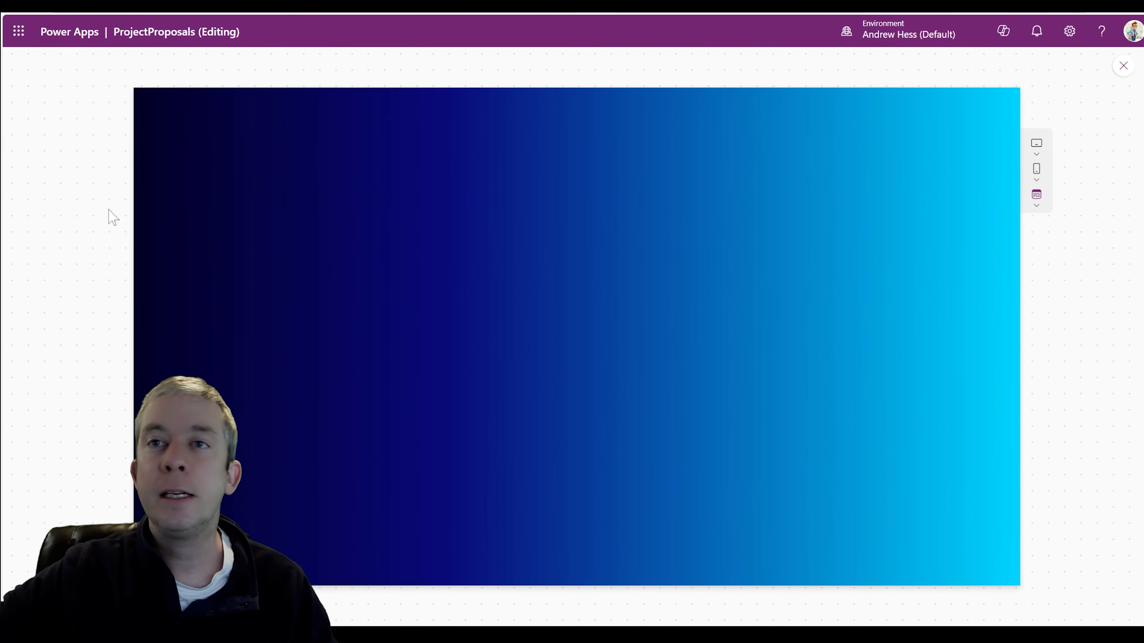
{"action": "left_click", "coordinate": [1123, 66]}
- Send the HtmlText1 gradient control to the back, behind the form container
{"action": "left_click", "coordinate": [113, 268]}
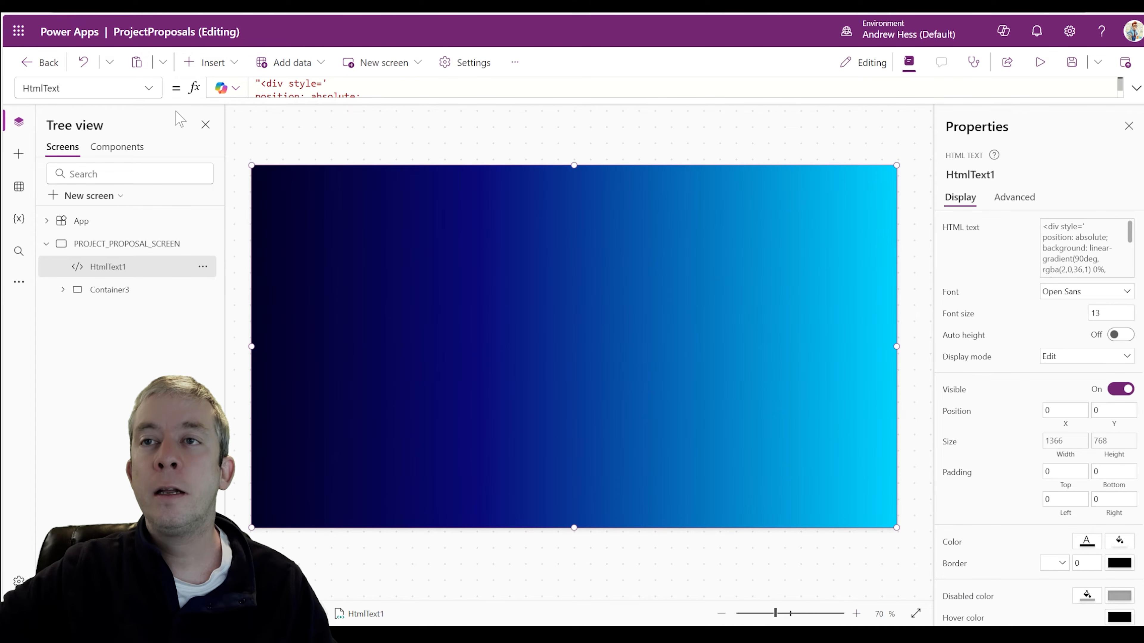
{"action": "left_click", "coordinate": [203, 266]}
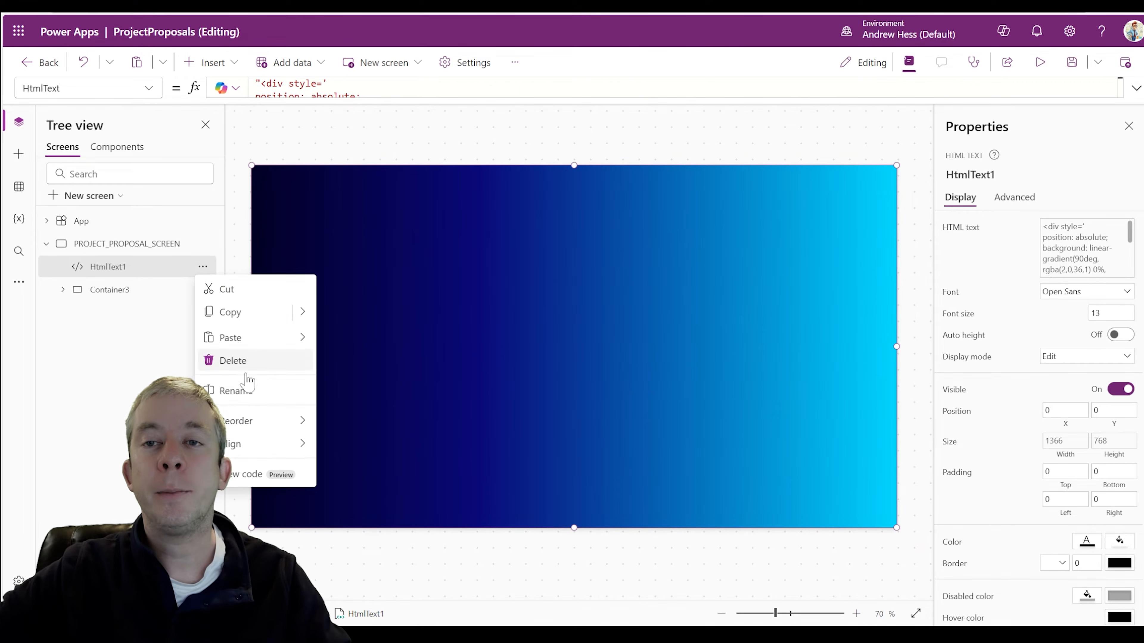
{"action": "mouse_move", "coordinate": [253, 421]}
{"action": "left_click", "coordinate": [335, 492]}
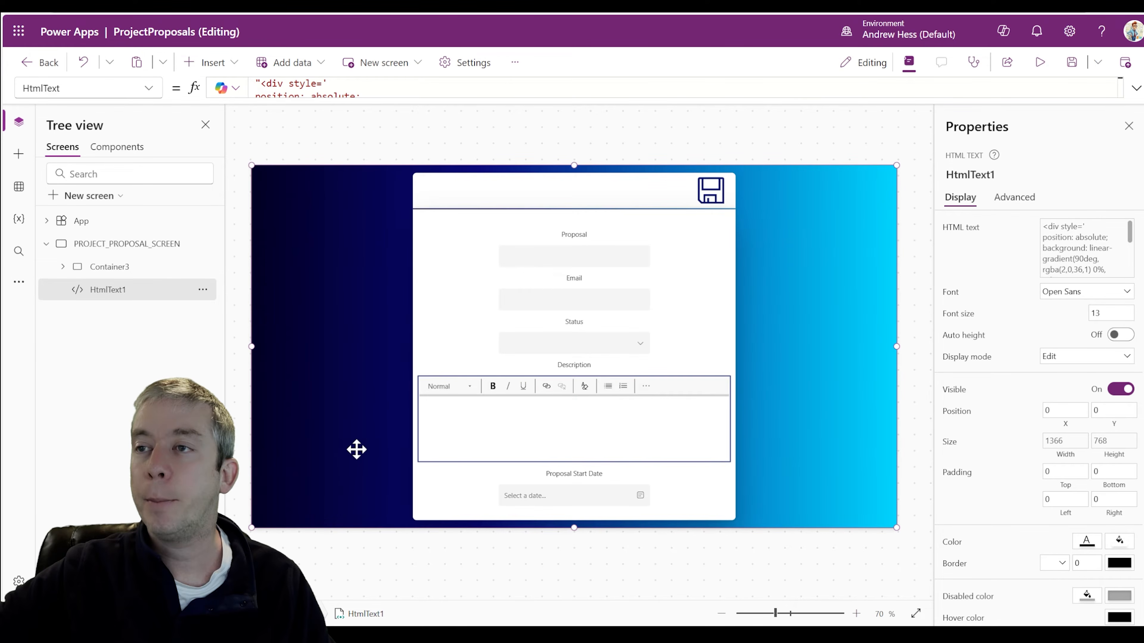
{"action": "left_click", "coordinate": [466, 143]}
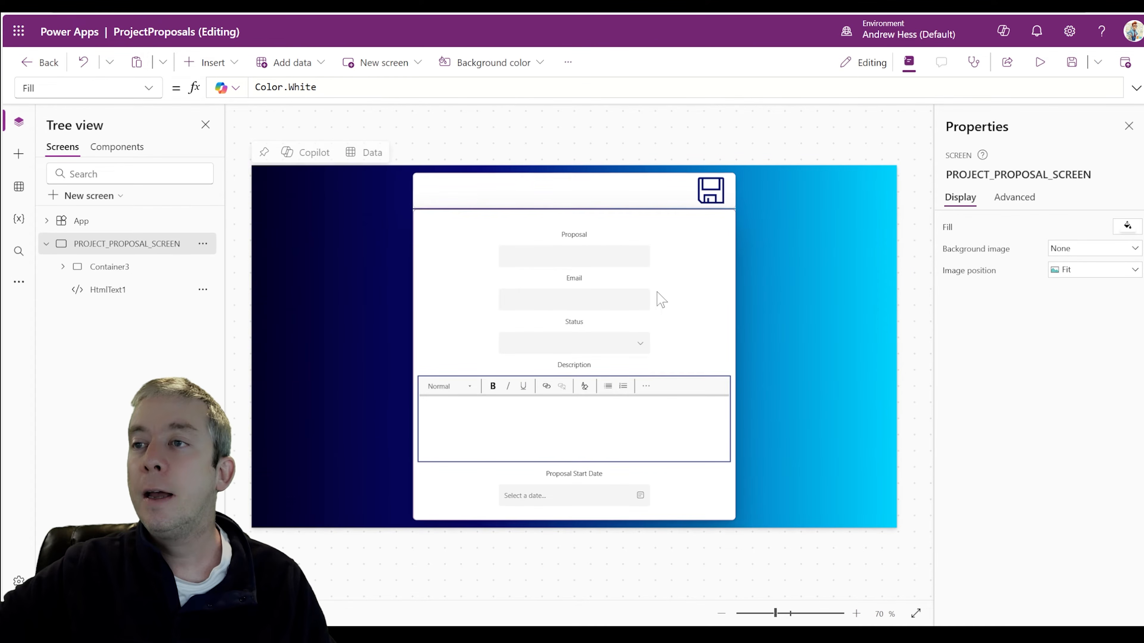
- Set HeaderContainer1's fill to a custom semi-transparent white, FFFFFF with about 49% alpha
{"action": "left_click", "coordinate": [733, 508]}
{"action": "left_click", "coordinate": [122, 292]}
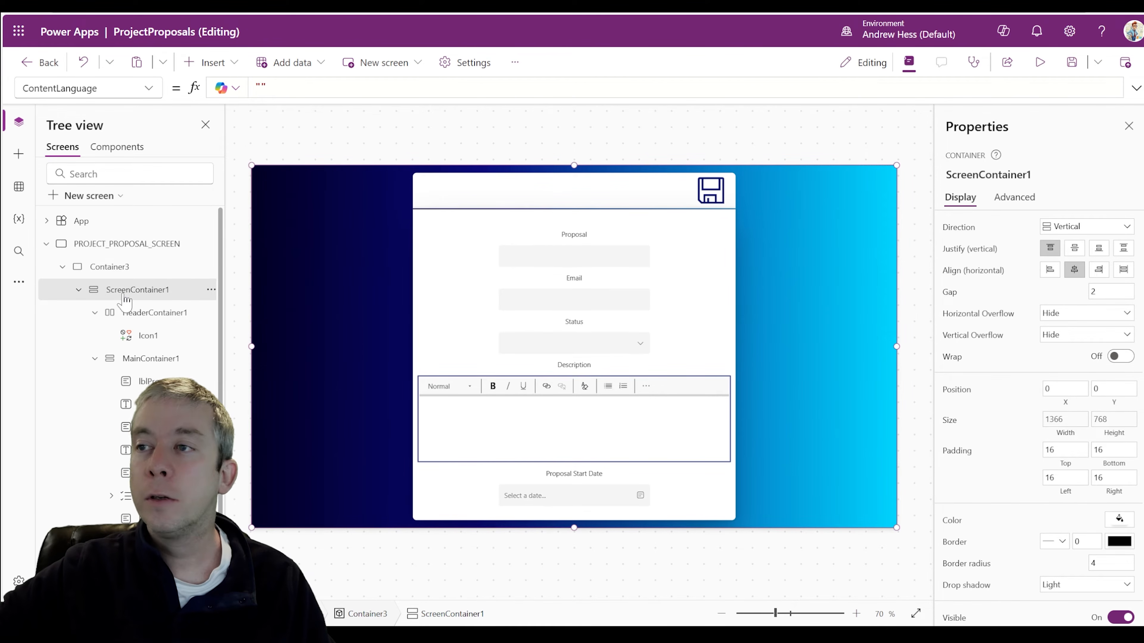
{"action": "left_click", "coordinate": [135, 313]}
{"action": "scroll", "coordinate": [973, 420], "scroll_direction": "down", "scroll_amount": 1}
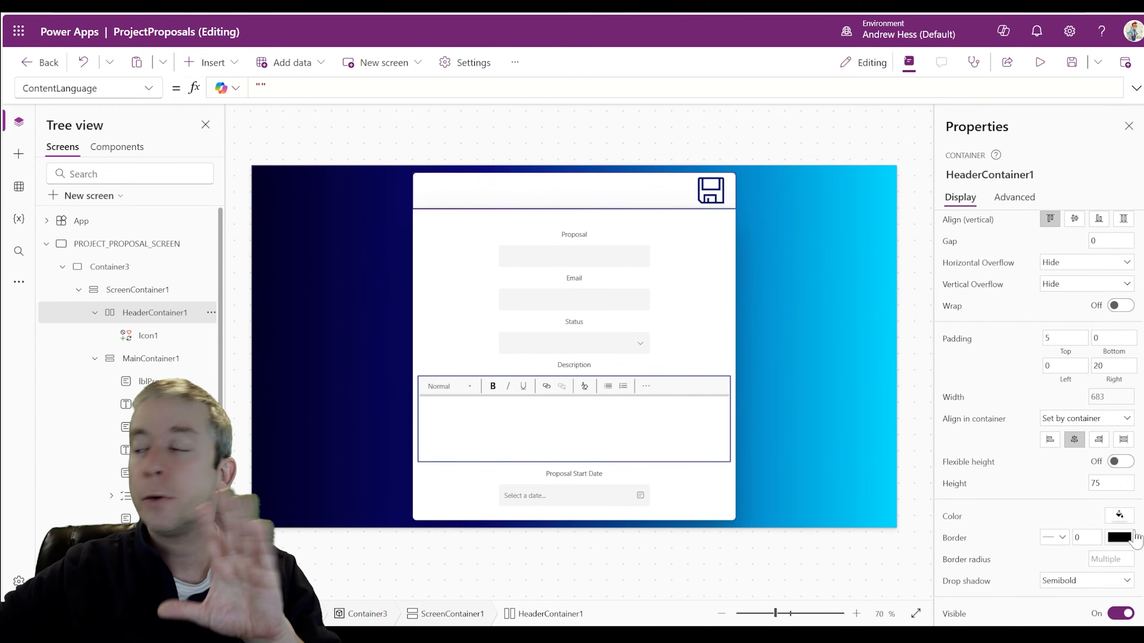
{"action": "left_click", "coordinate": [1120, 516]}
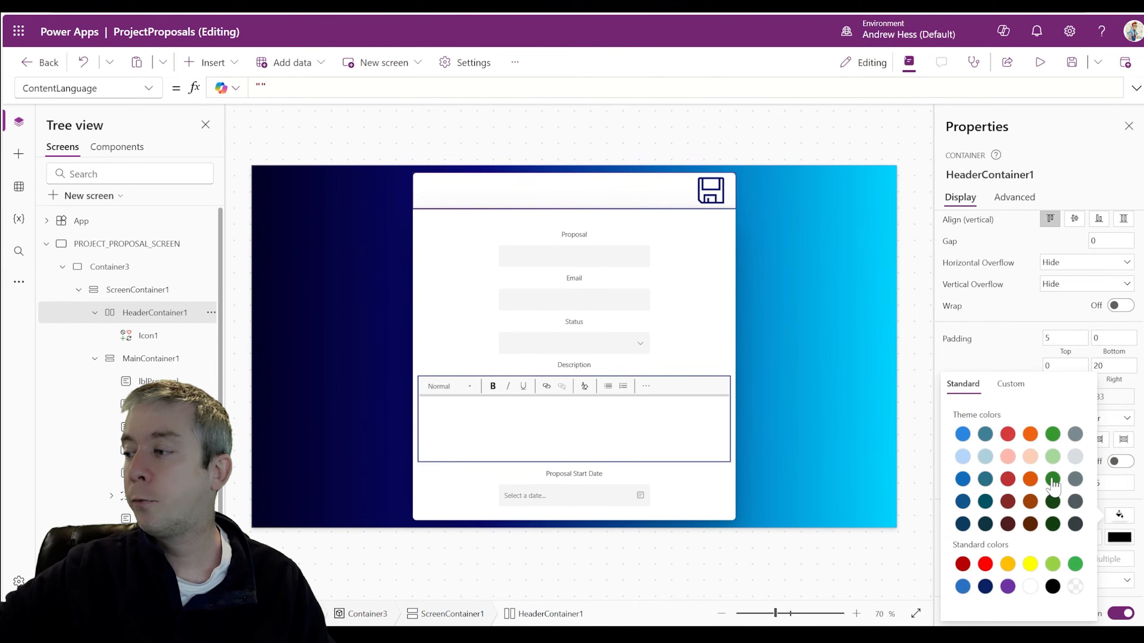
{"action": "left_click", "coordinate": [1010, 387]}
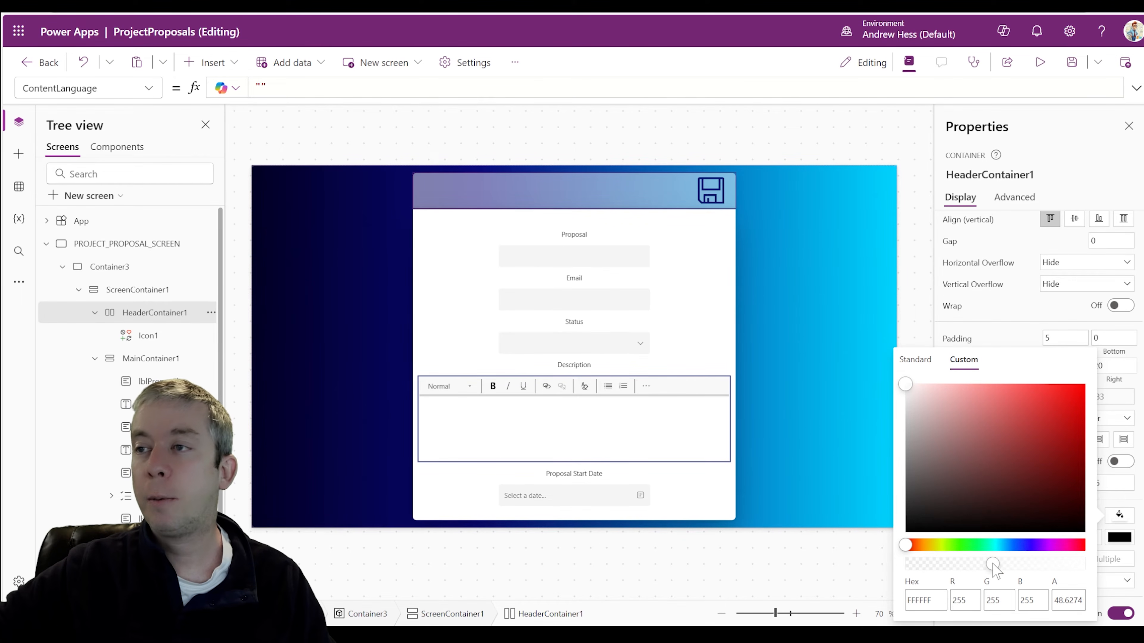
- Set MainContainer1's fill to a custom semi-transparent white, FFFFFF with about 47% alpha
{"action": "left_click", "coordinate": [732, 523]}
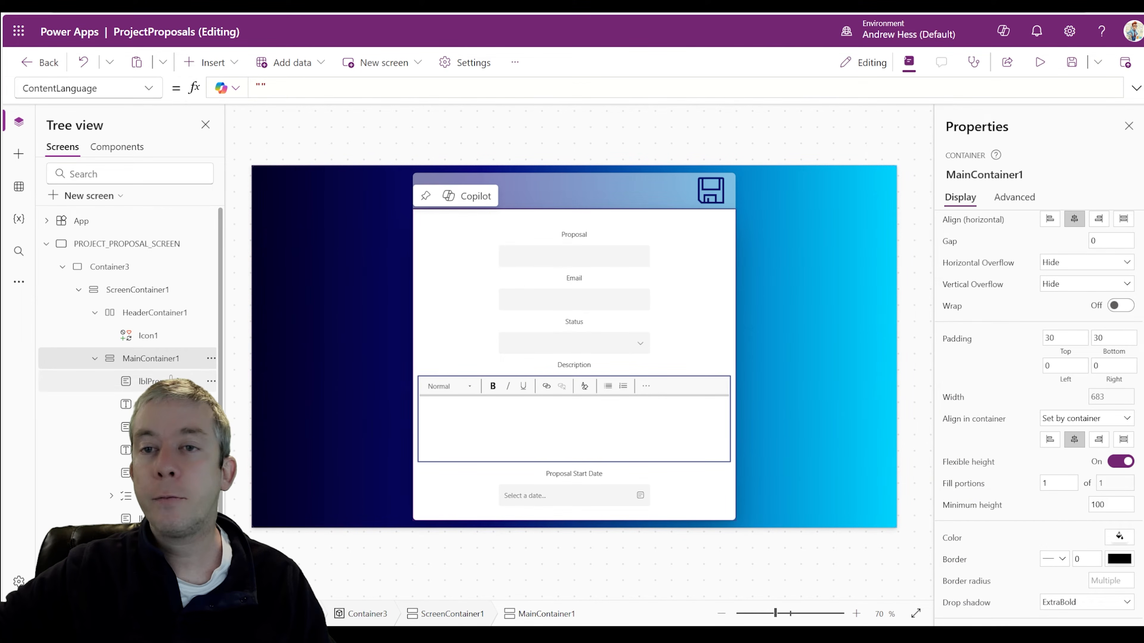
{"action": "left_click", "coordinate": [1121, 536]}
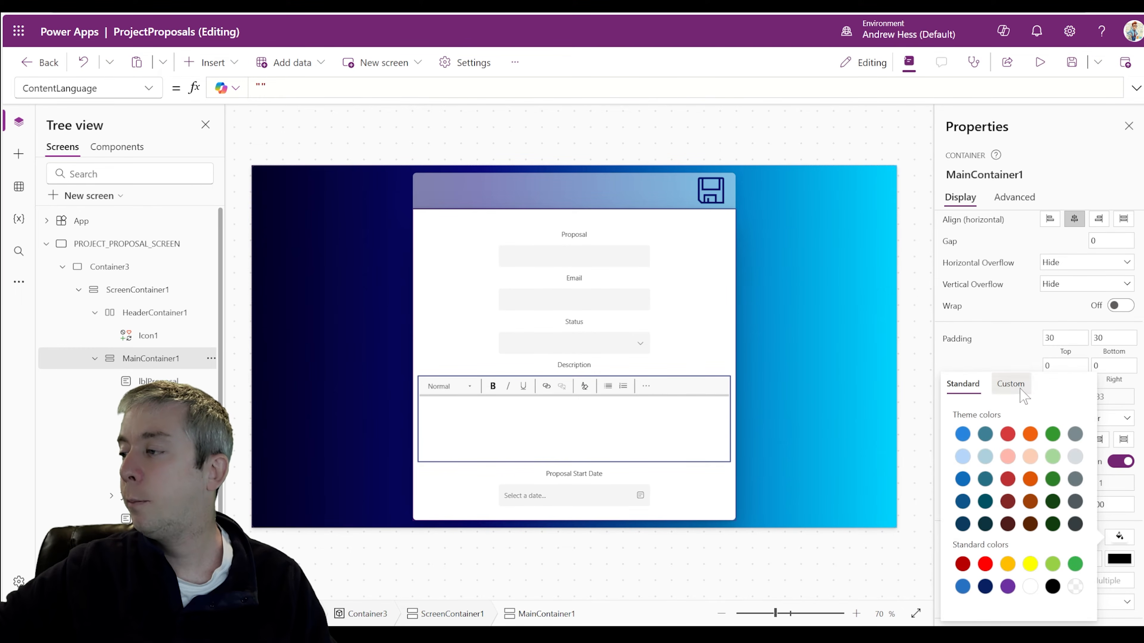
{"action": "left_click", "coordinate": [1010, 384]}
{"action": "left_click_drag", "start_coordinate": [992, 568], "coordinate": [989, 566]}
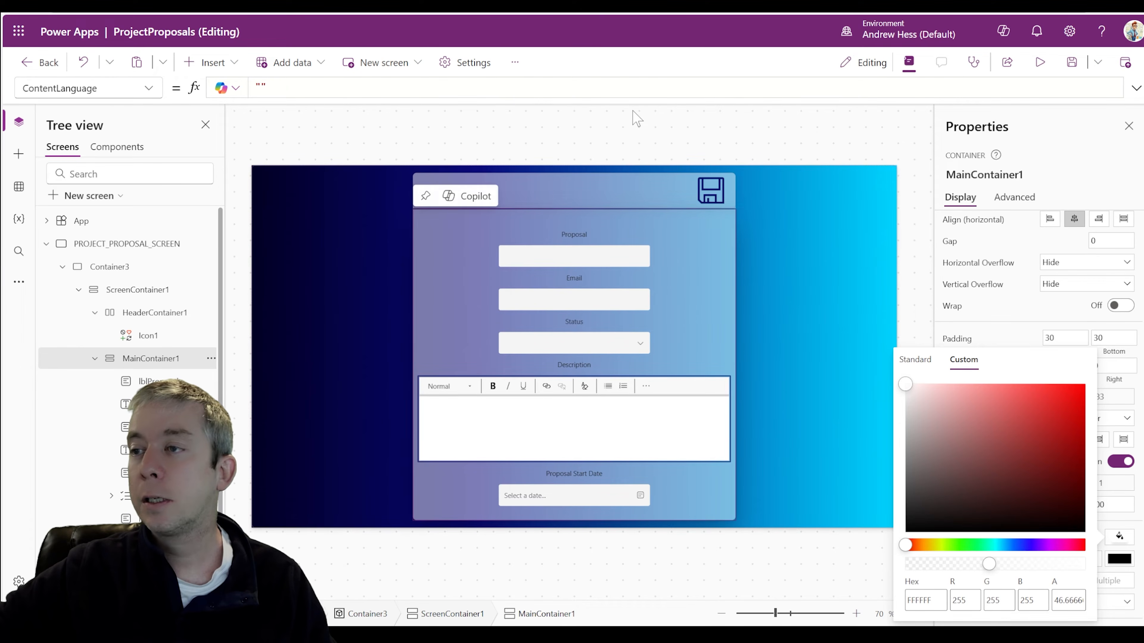
{"action": "left_click", "coordinate": [796, 325]}
{"action": "left_click", "coordinate": [797, 321]}
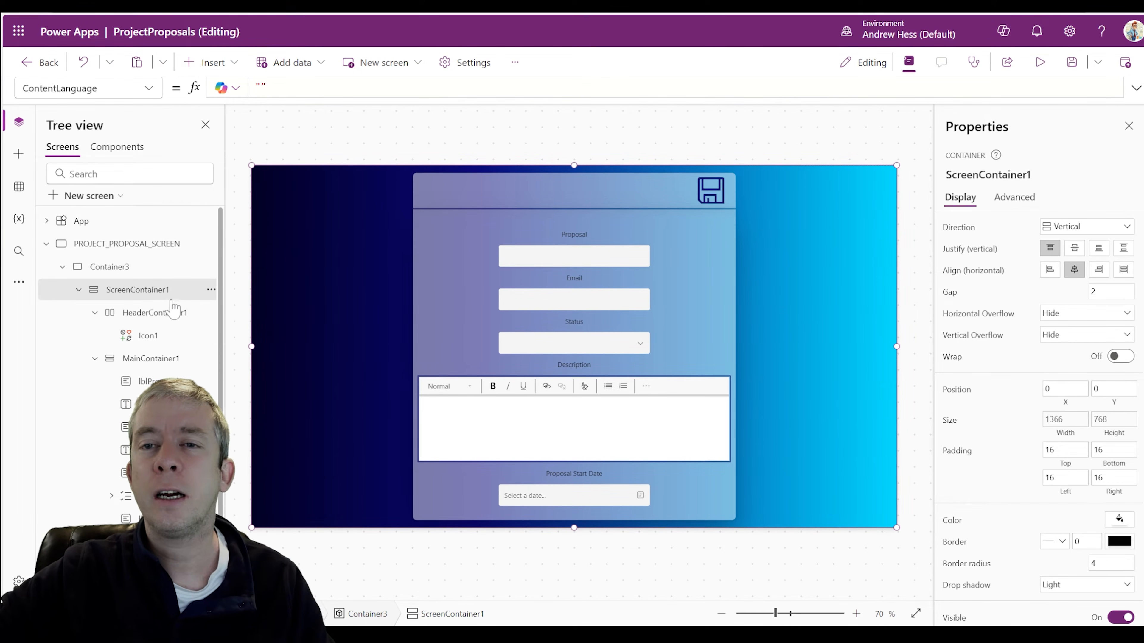
- Change the 0% colour stop of HtmlText1's linear gradient to rgba(222,220,236,1)
{"action": "scroll", "coordinate": [158, 359], "scroll_direction": "down", "scroll_amount": 2}
{"action": "left_click", "coordinate": [131, 608]}
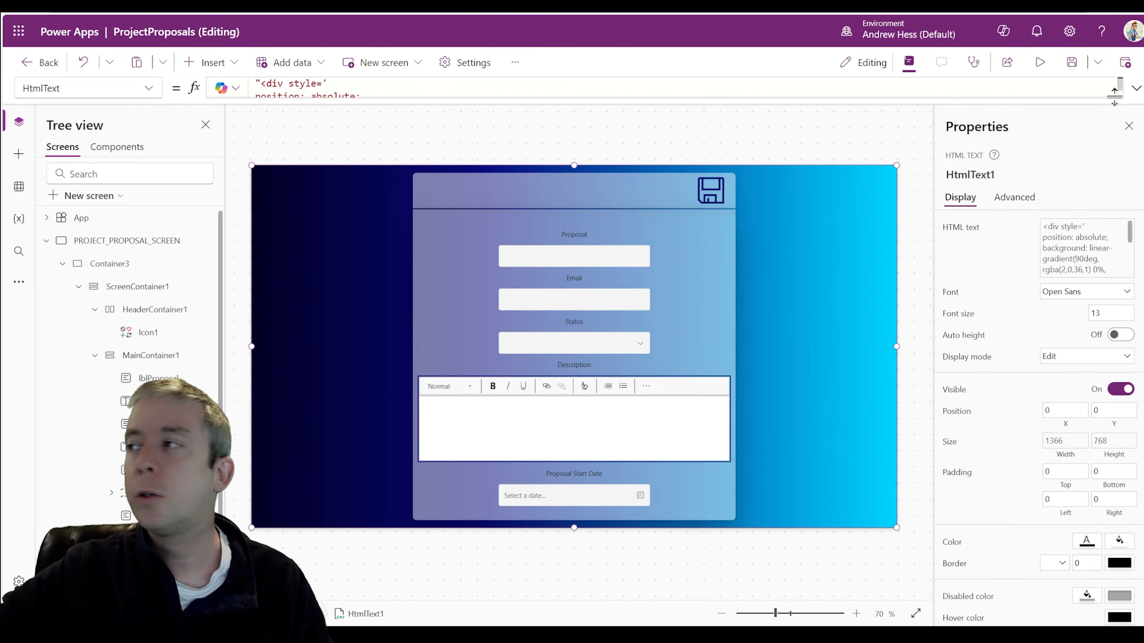
{"action": "left_click", "coordinate": [1136, 88]}
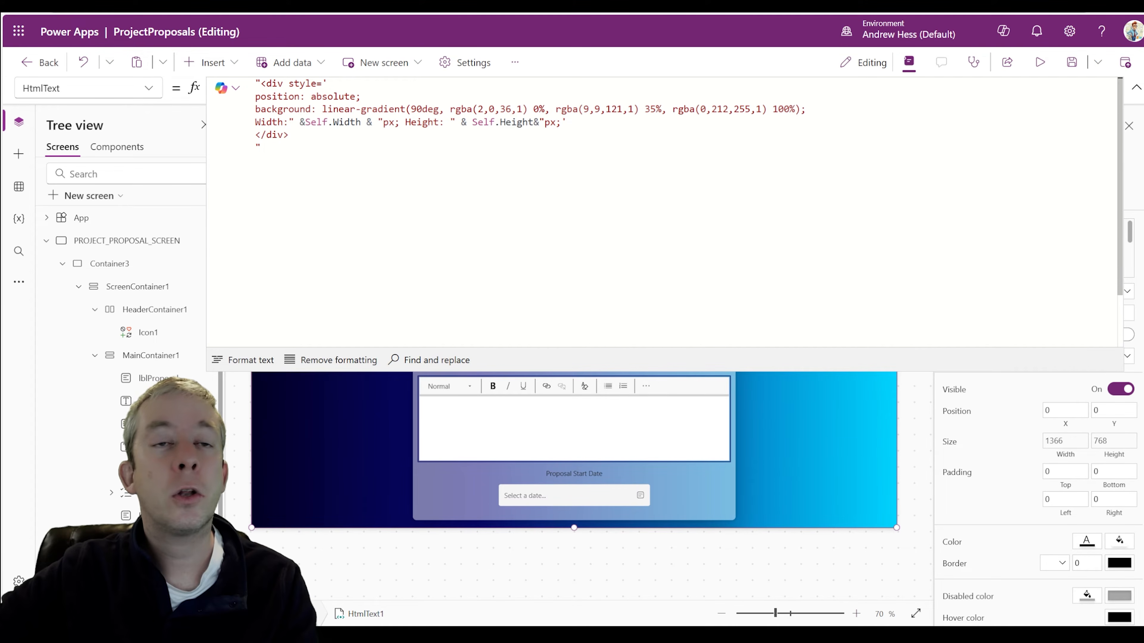
{"action": "left_click", "coordinate": [483, 110]}
{"action": "type", "text": "22"}
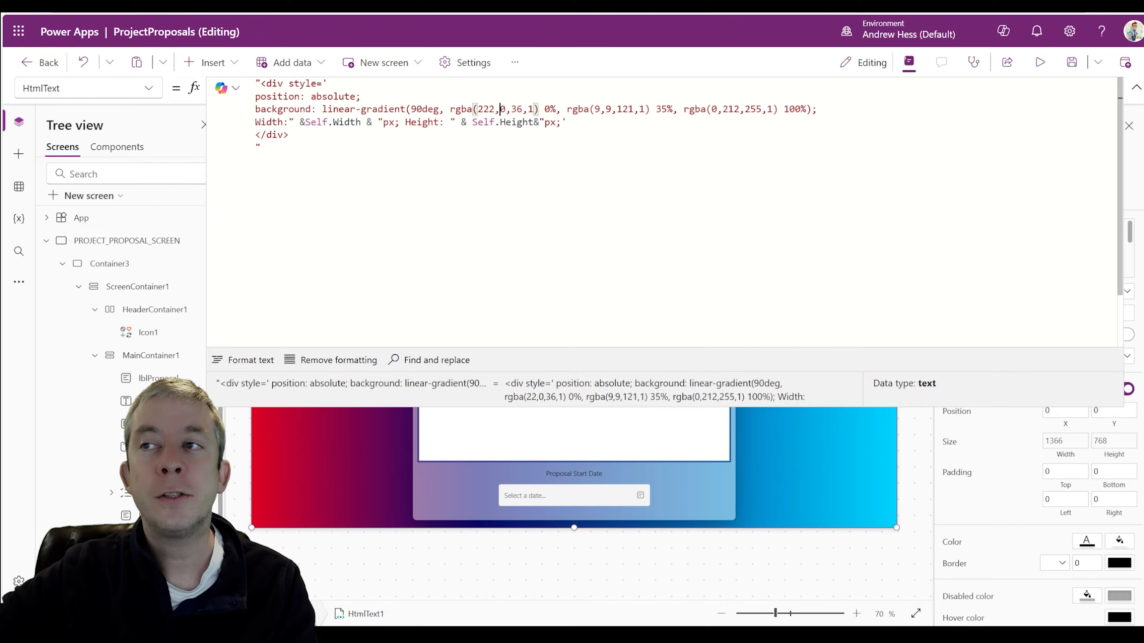
{"action": "left_click", "coordinate": [500, 110]}
{"action": "type", "text": "22"}
{"action": "left_click", "coordinate": [522, 109]}
{"action": "type", "text": "22"}
- Set the gradient's 35% stop to rgba(229,229,221,1) and its 100% stop to rgba(220,222,255,1), and preview the app
{"action": "left_click", "coordinate": [611, 110]}
{"action": "type", "text": "22"}
{"action": "left_click", "coordinate": [634, 110]}
{"action": "type", "text": "22"}
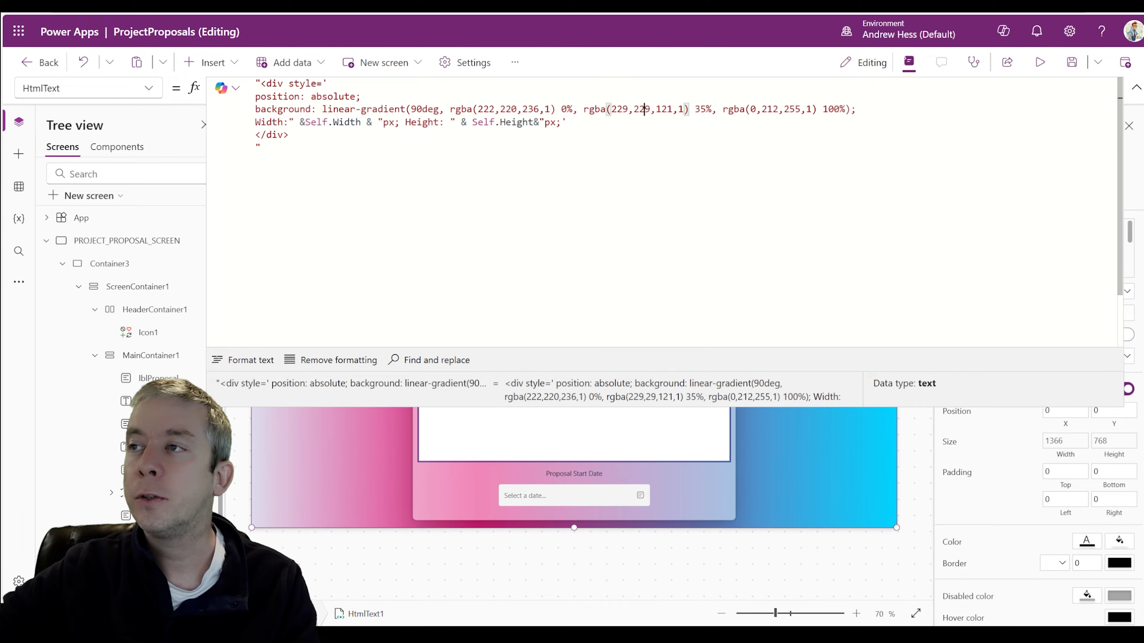
{"action": "left_click", "coordinate": [657, 110]}
{"action": "type", "text": "22"}
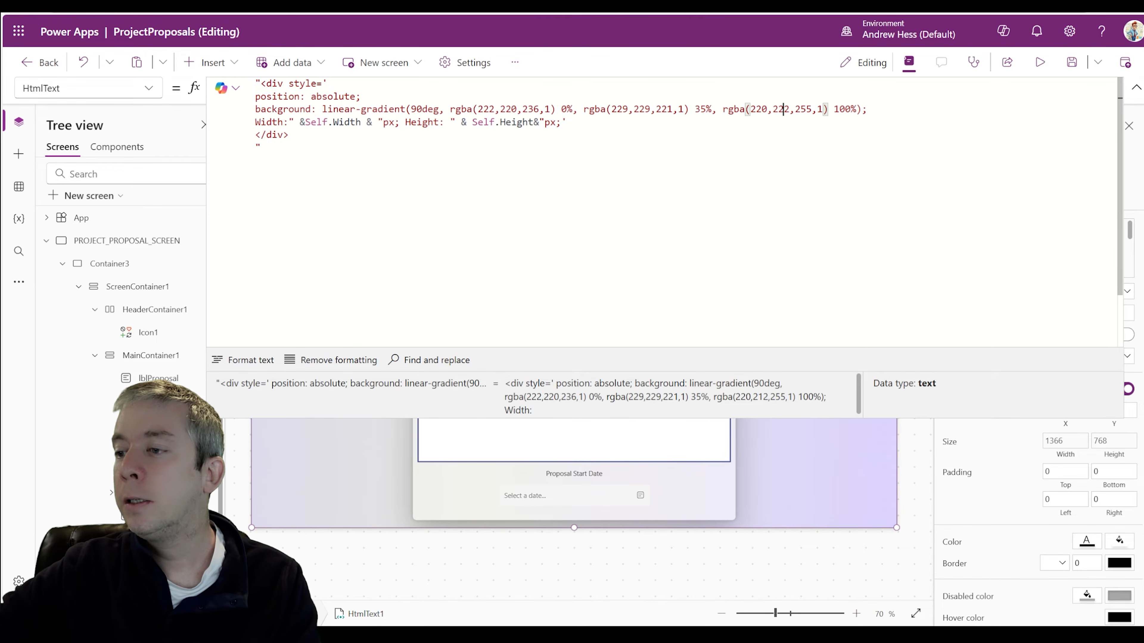
{"action": "left_click", "coordinate": [1136, 88]}
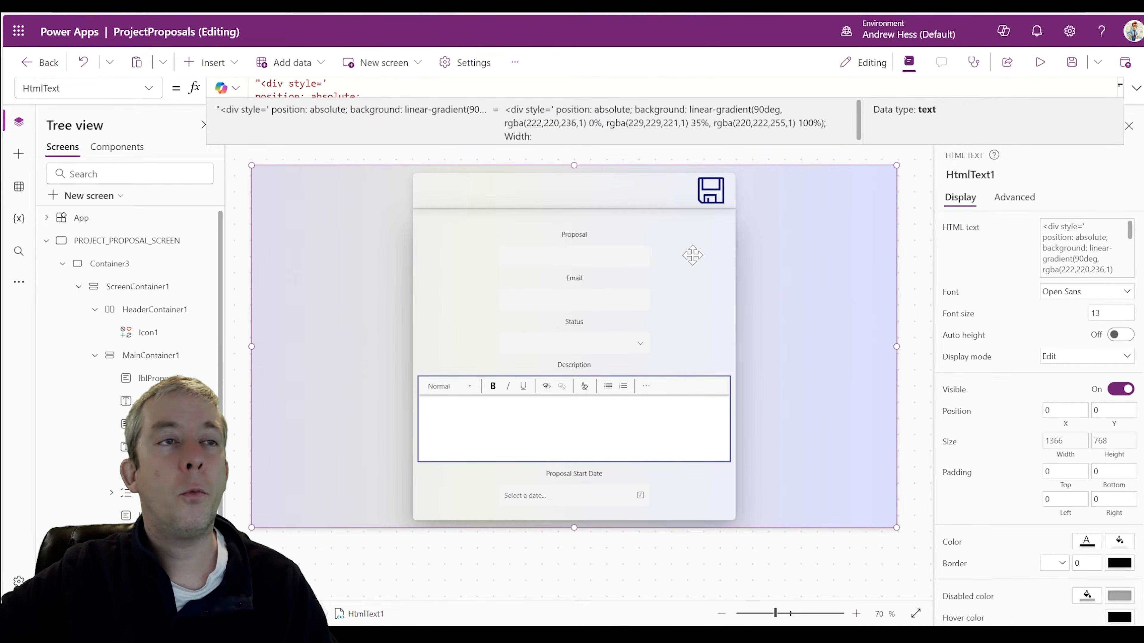
{"action": "left_click", "coordinate": [1038, 63]}
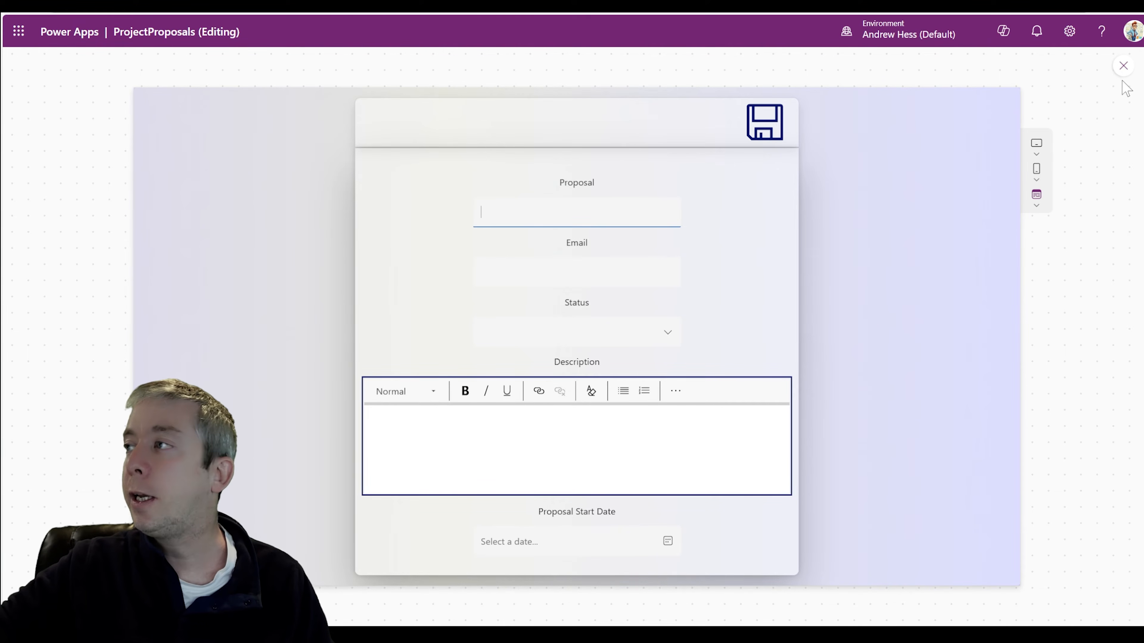
{"action": "left_click", "coordinate": [1123, 66]}
- Give the Proposal, Email, Status and Proposal Start Date inputs a solid border together
{"action": "left_click", "coordinate": [543, 256]}
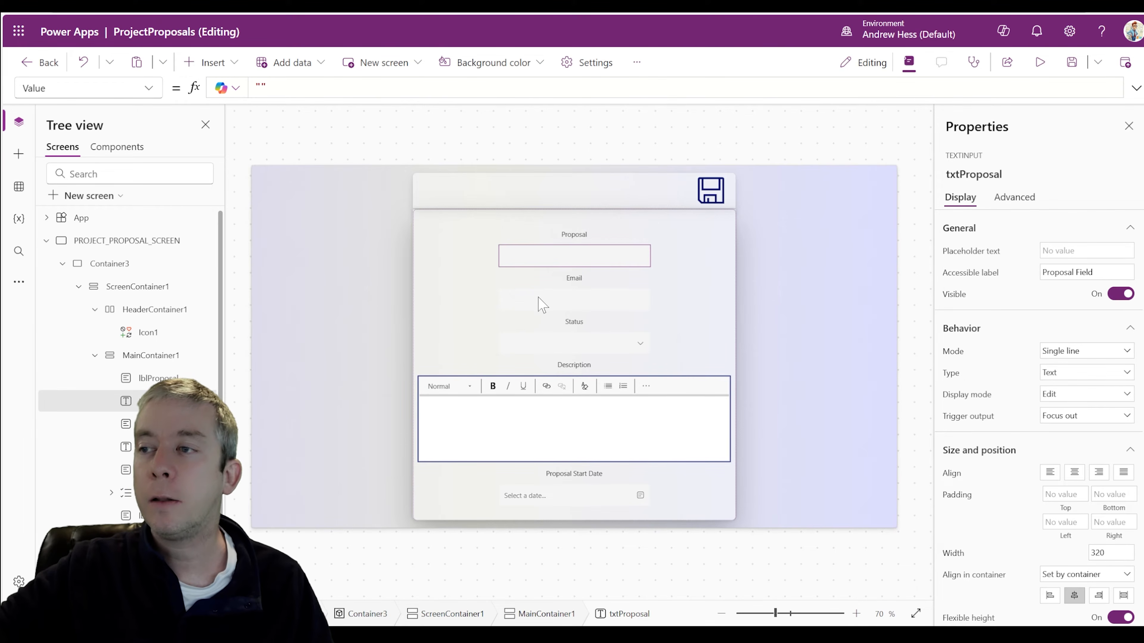
{"action": "left_click", "coordinate": [542, 305], "text": "shift"}
{"action": "left_click", "coordinate": [544, 345], "text": "shift"}
{"action": "left_click", "coordinate": [548, 495], "text": "shift"}
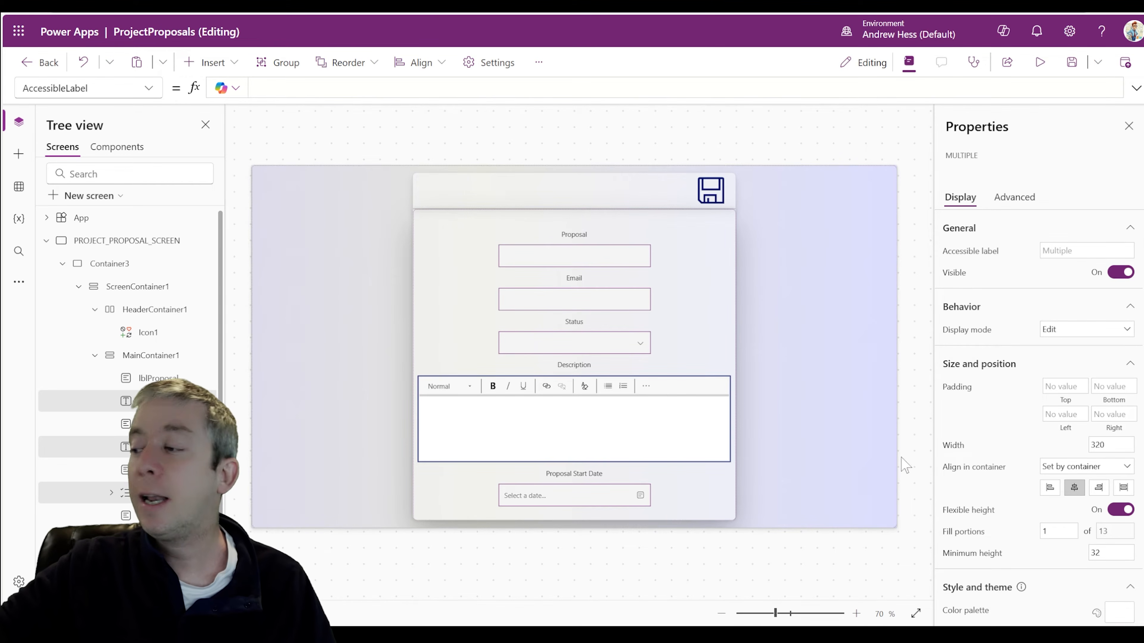
{"action": "scroll", "coordinate": [1027, 423], "scroll_direction": "down", "scroll_amount": 2}
{"action": "left_click", "coordinate": [1065, 593]}
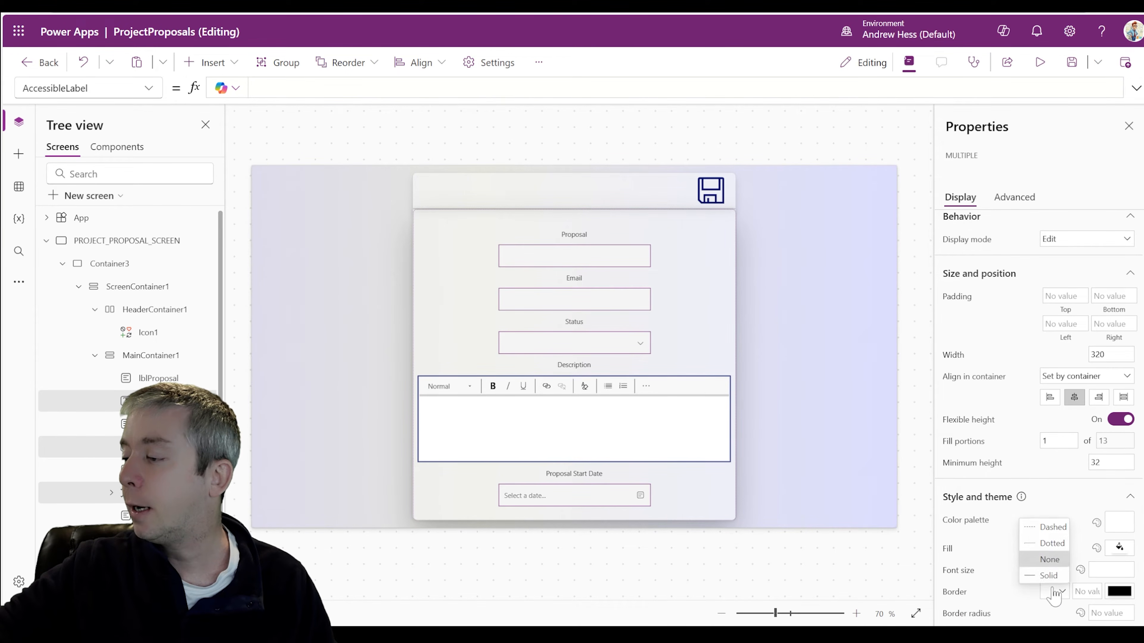
{"action": "left_click", "coordinate": [1046, 579]}
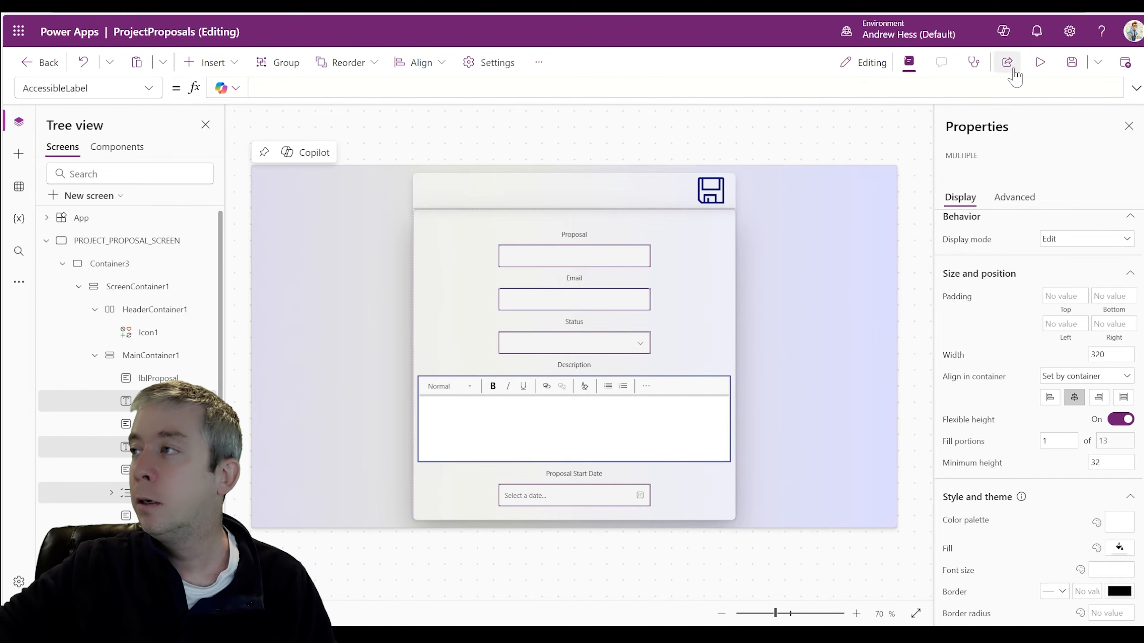
- Preview the app to check the bordered inputs and the Status options
{"action": "left_click", "coordinate": [1040, 62]}
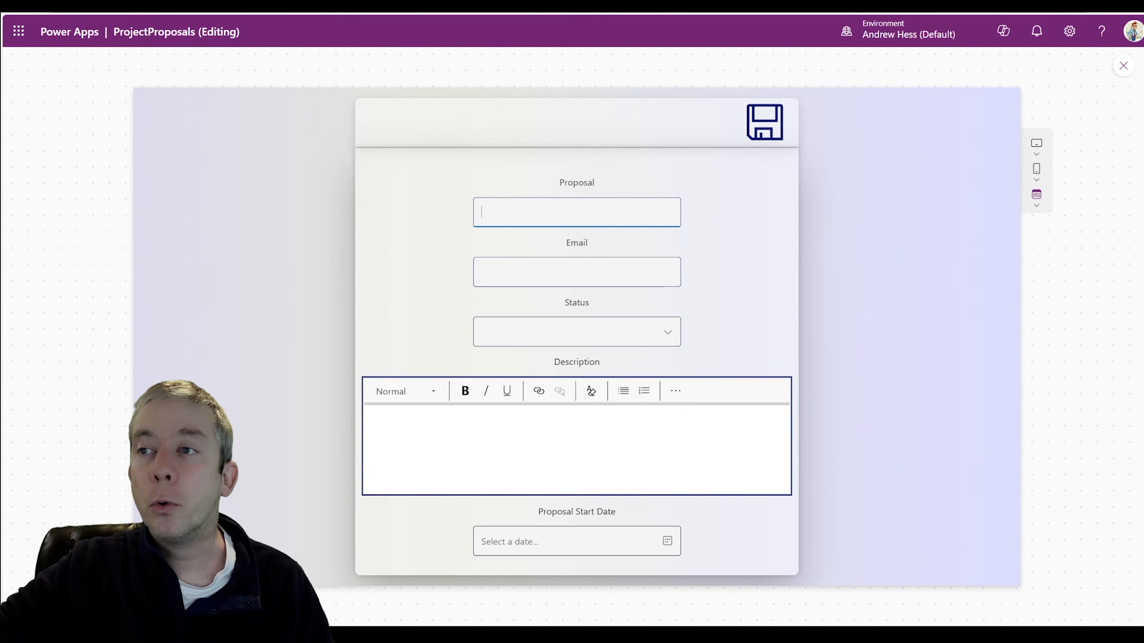
{"action": "left_click", "coordinate": [522, 343]}
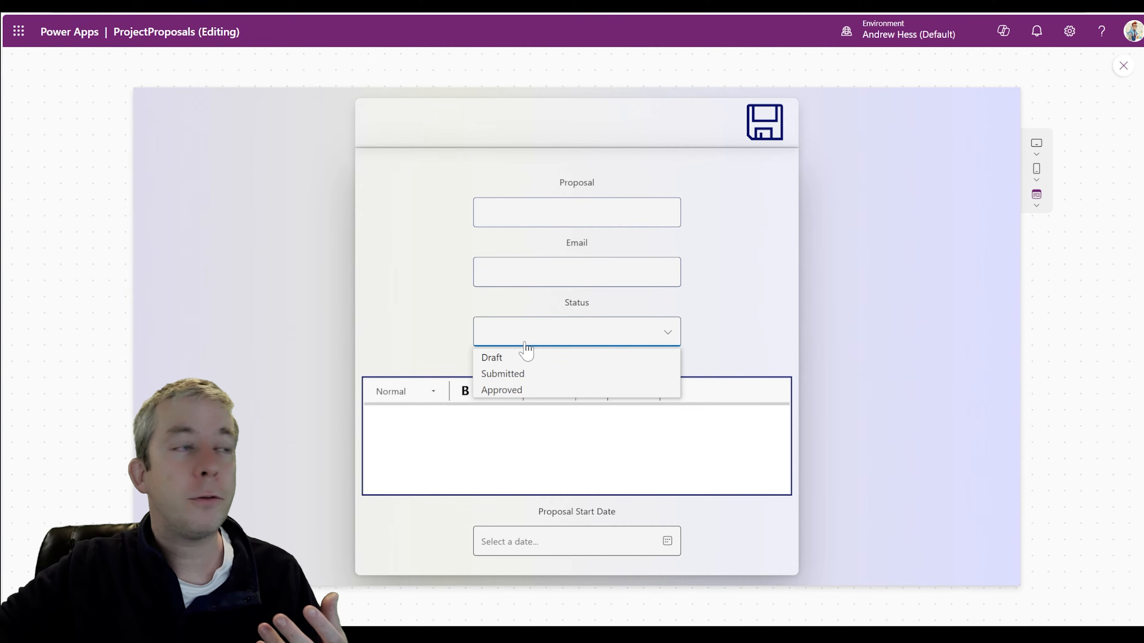
{"action": "left_click", "coordinate": [857, 510]}
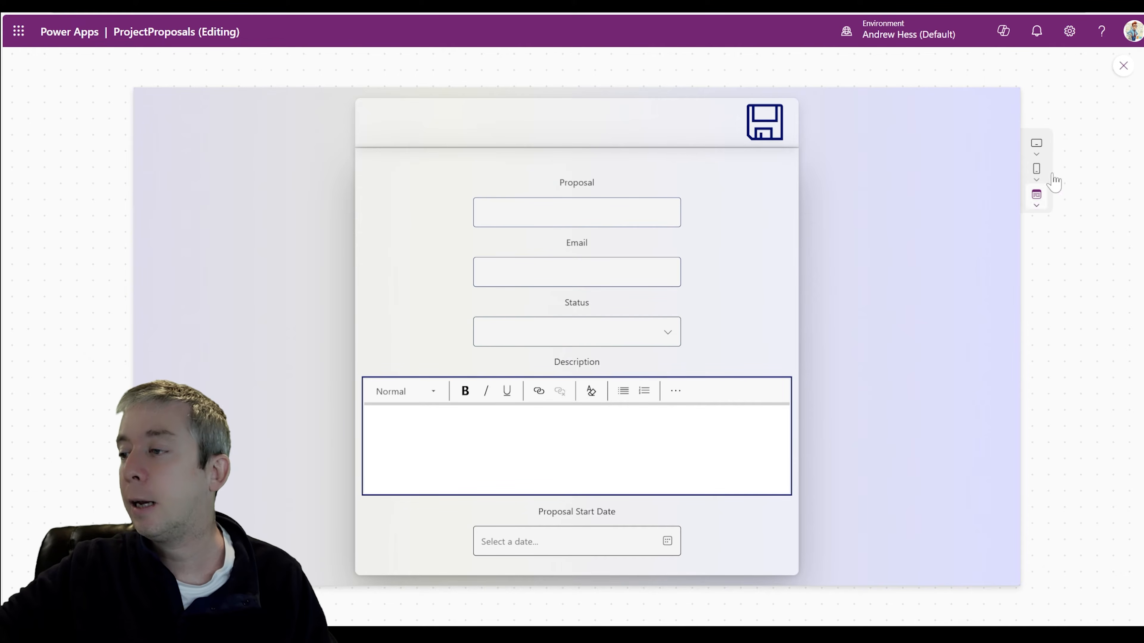
{"action": "left_click", "coordinate": [1123, 66]}
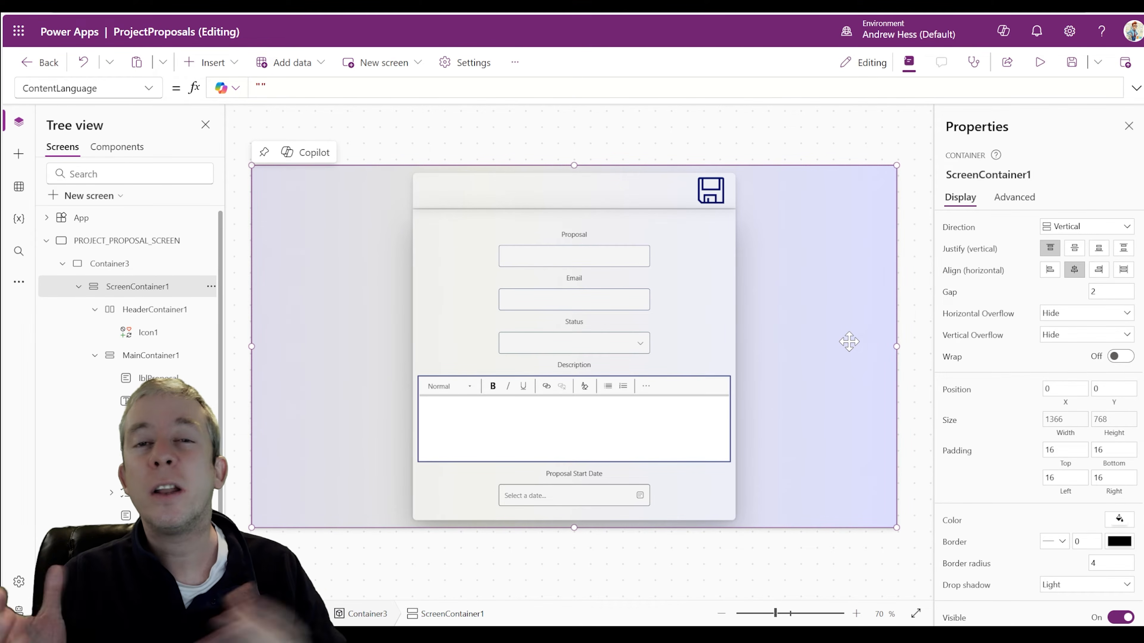
- Insert an Image control directly on PROJECT_PROPOSAL_SCREEN and enlarge it to cover the screen, 1366 by 768 at position 0, 0
{"action": "left_click", "coordinate": [63, 264]}
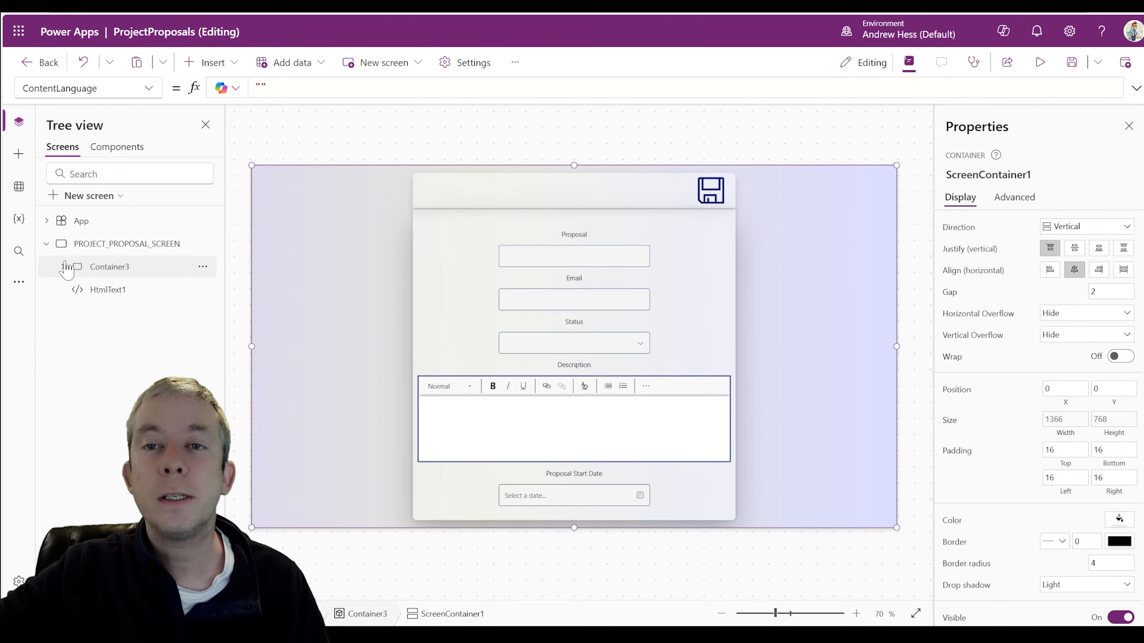
{"action": "left_click", "coordinate": [88, 246]}
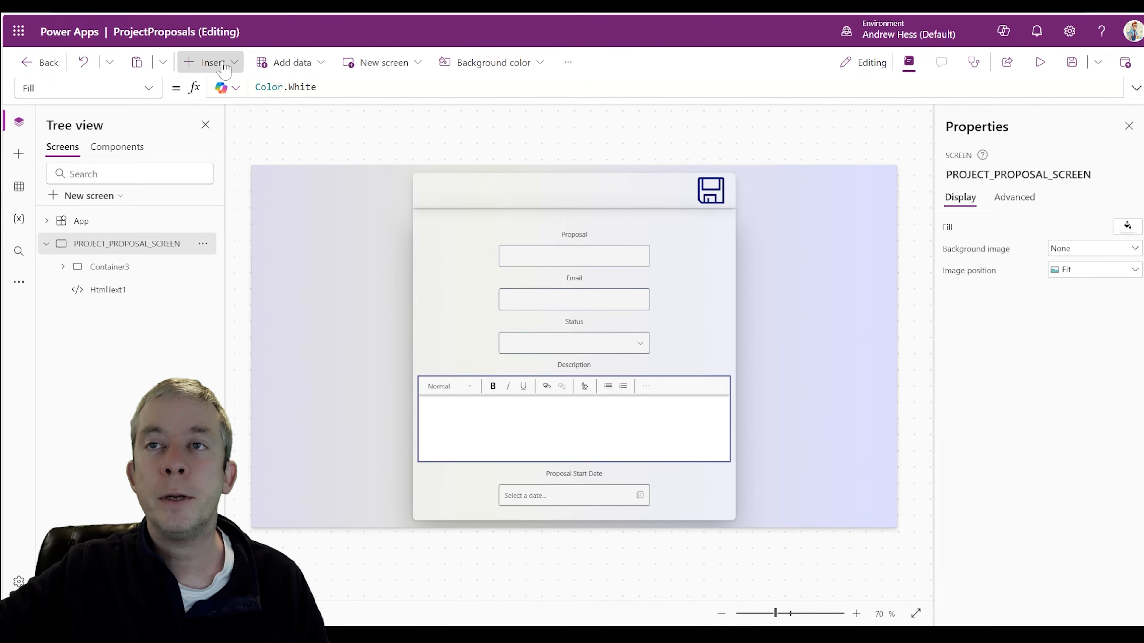
{"action": "left_click", "coordinate": [212, 62]}
{"action": "type", "text": "media"}
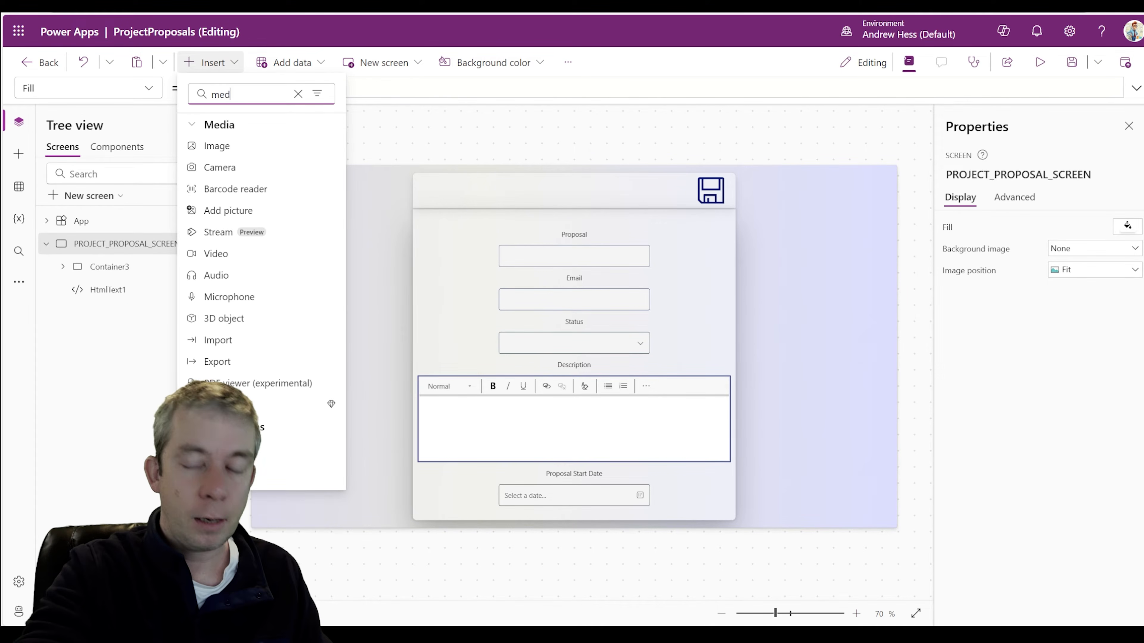
{"action": "left_click", "coordinate": [237, 142]}
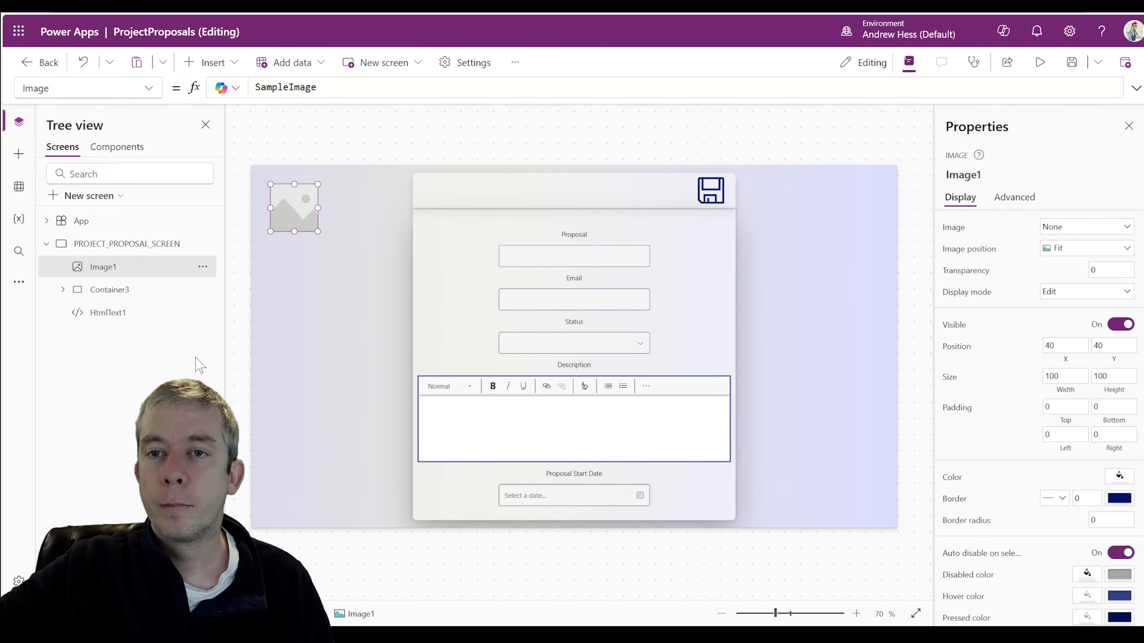
{"action": "left_click_drag", "start_coordinate": [284, 201], "coordinate": [905, 576]}
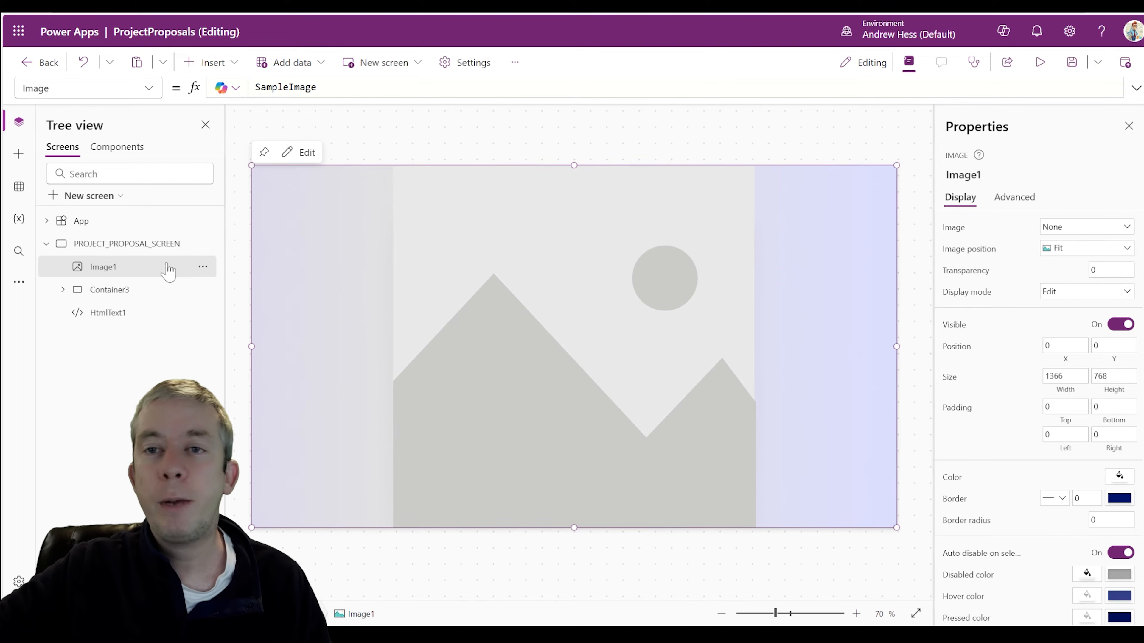
- Set Image1's Width property to Parent.Width
{"action": "left_click", "coordinate": [149, 89]}
{"action": "scroll", "coordinate": [90, 383], "scroll_direction": "down", "scroll_amount": 4}
{"action": "scroll", "coordinate": [60, 437], "scroll_direction": "down", "scroll_amount": 5}
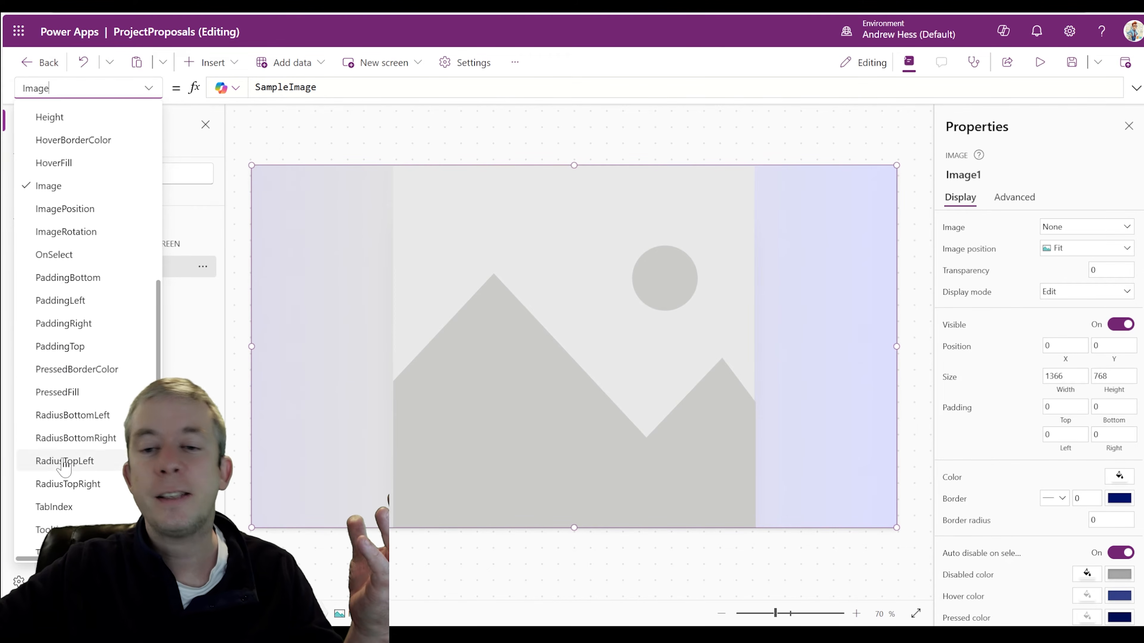
{"action": "left_click", "coordinate": [49, 495]}
{"action": "left_click_drag", "start_coordinate": [290, 89], "coordinate": [178, 74]}
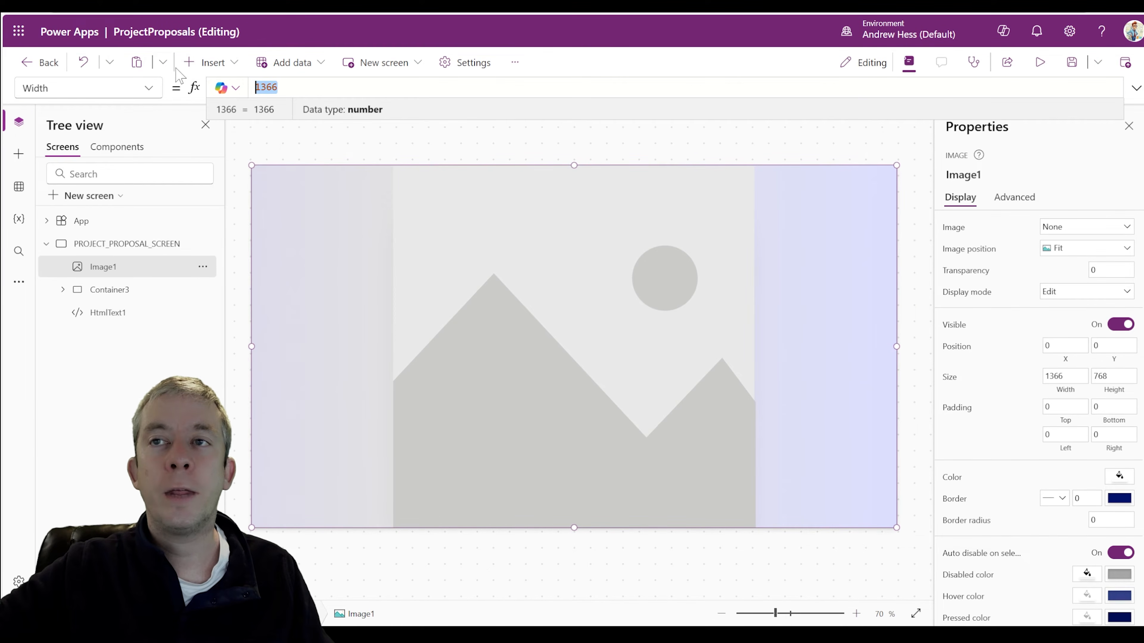
{"action": "type", "text": "z"}
{"action": "key", "text": "BackSpace"}
{"action": "type", "text": "Parent>"}
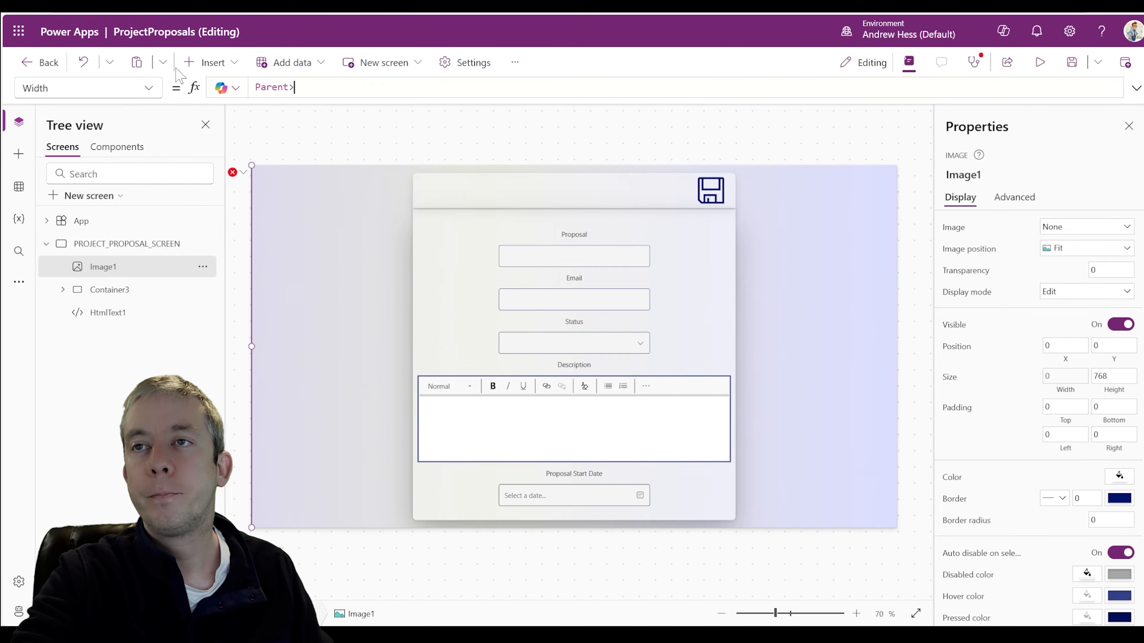
{"action": "type", "text": ".Width"}
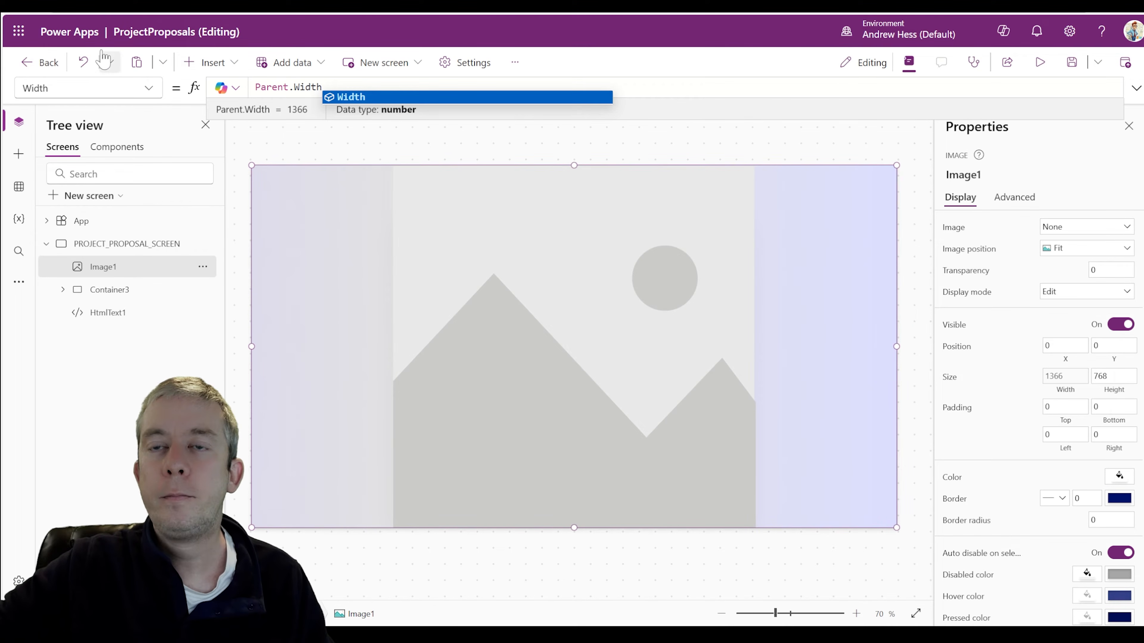
- Set Image1's Height property to Parent.Height
{"action": "left_click", "coordinate": [150, 90]}
{"action": "scroll", "coordinate": [69, 273], "scroll_direction": "up", "scroll_amount": 5}
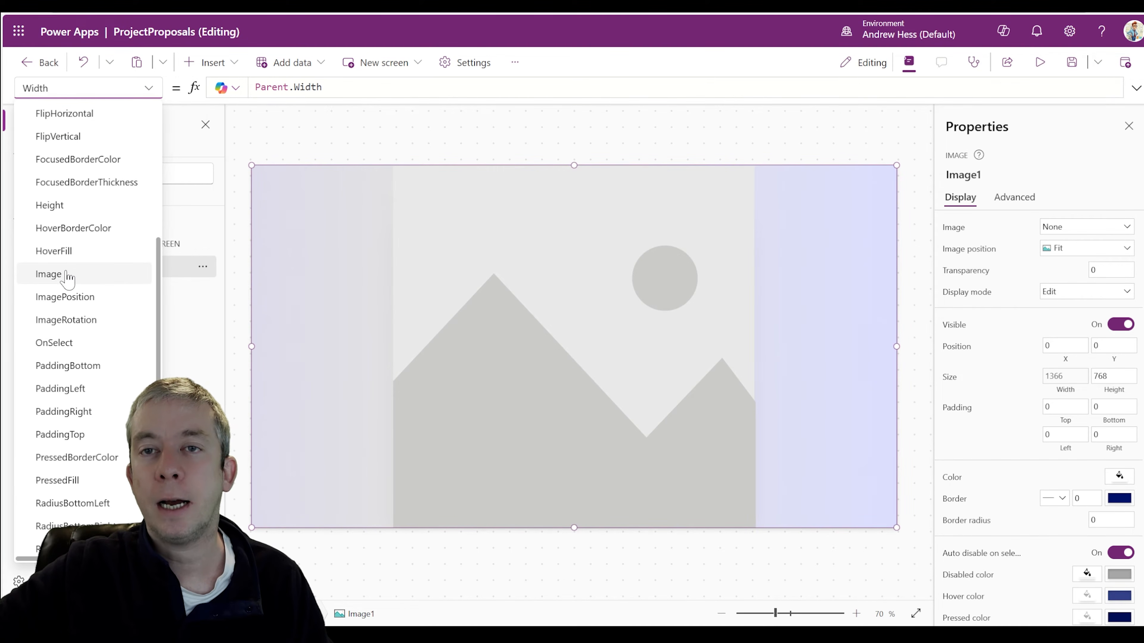
{"action": "left_click", "coordinate": [69, 208]}
{"action": "type", "text": "Parent.Height"}
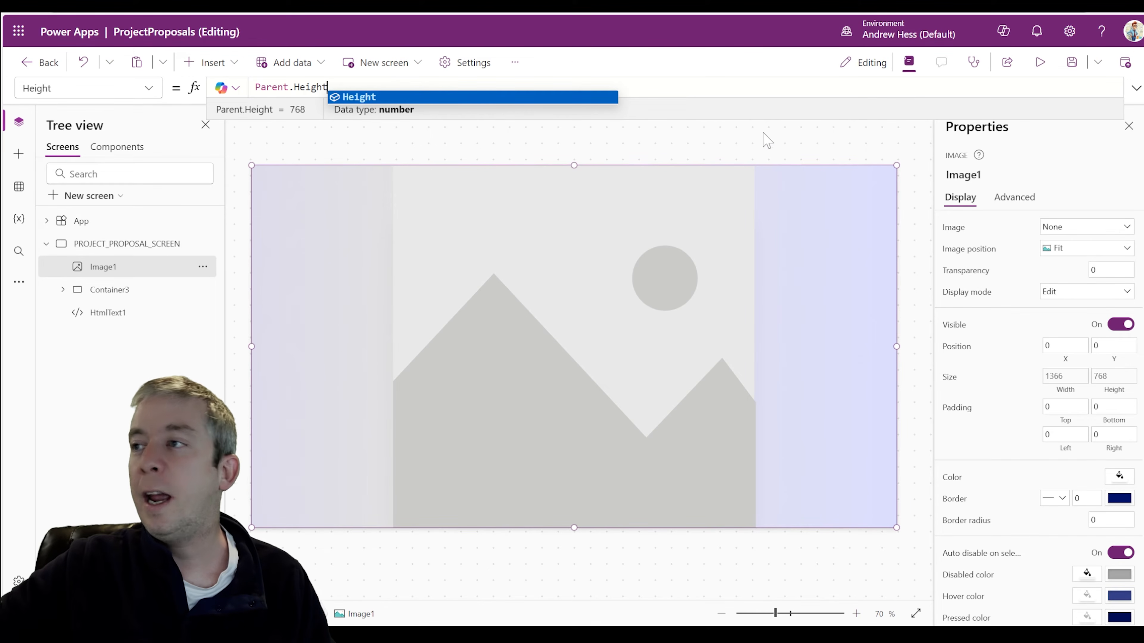
{"action": "left_click", "coordinate": [767, 153]}
- Upload the squares picture into Image1 and set its image position to Fill
{"action": "left_click", "coordinate": [116, 280]}
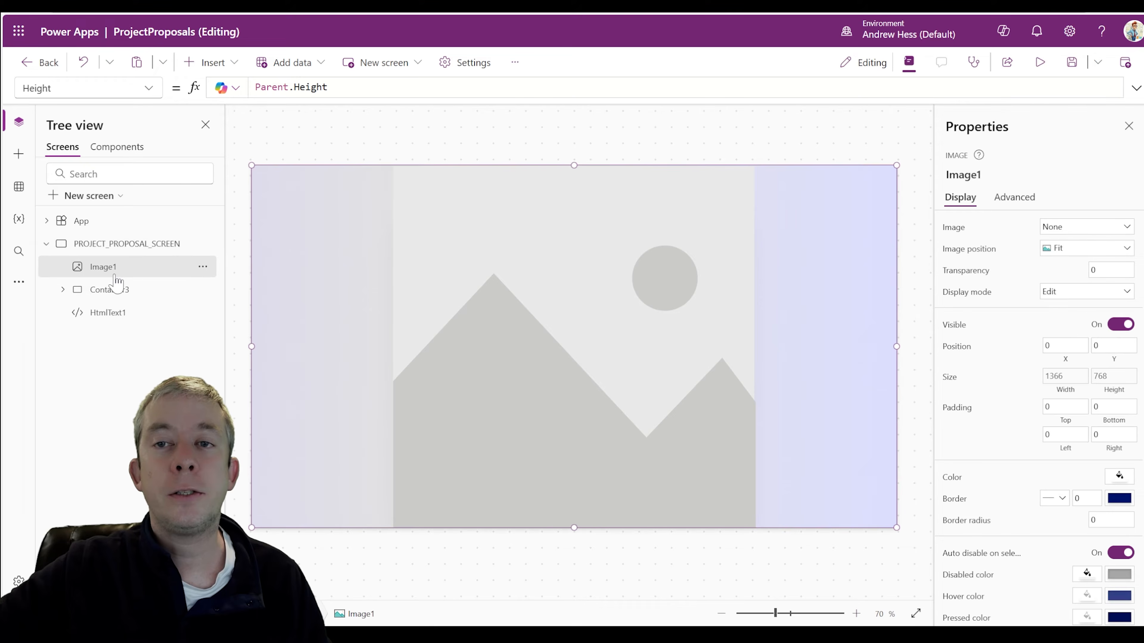
{"action": "left_click", "coordinate": [1066, 229]}
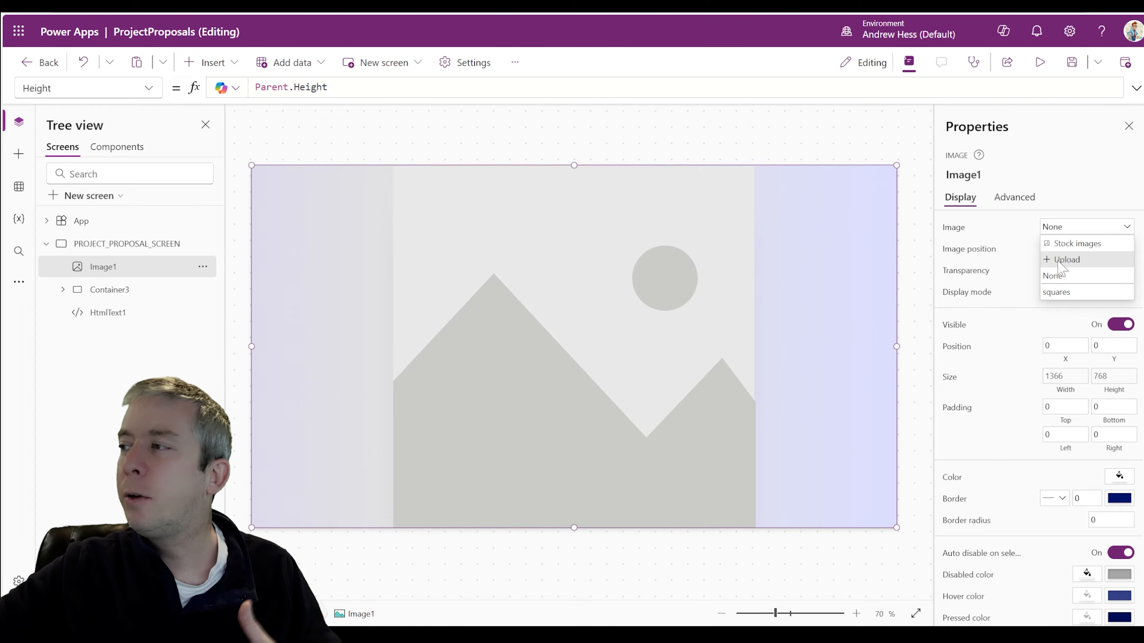
{"action": "left_click", "coordinate": [1063, 260]}
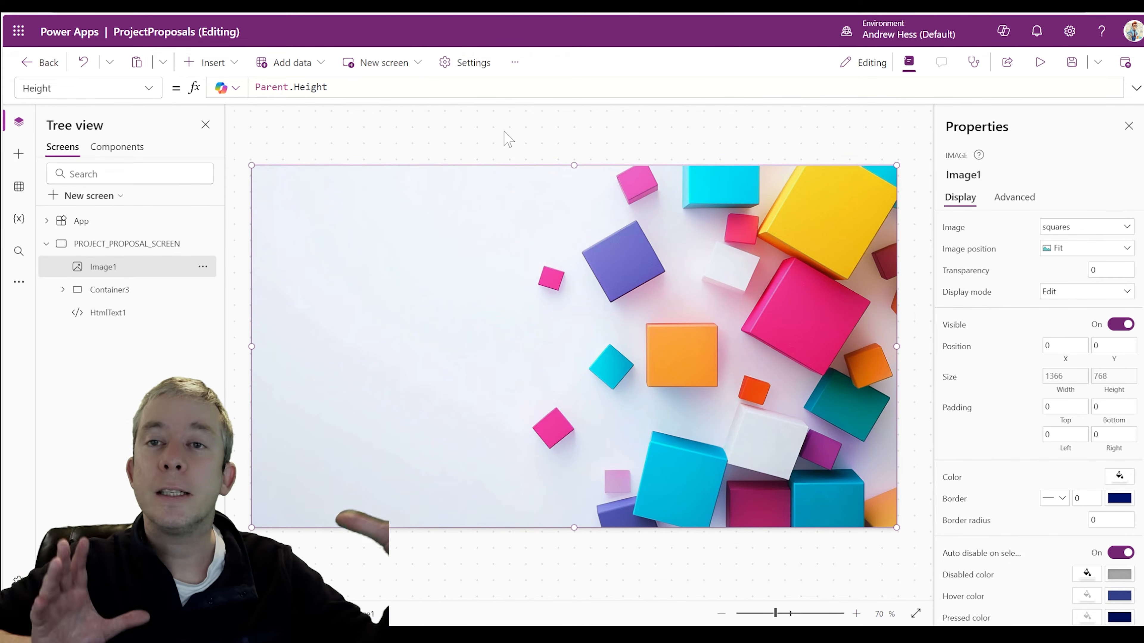
{"action": "left_click", "coordinate": [1055, 252]}
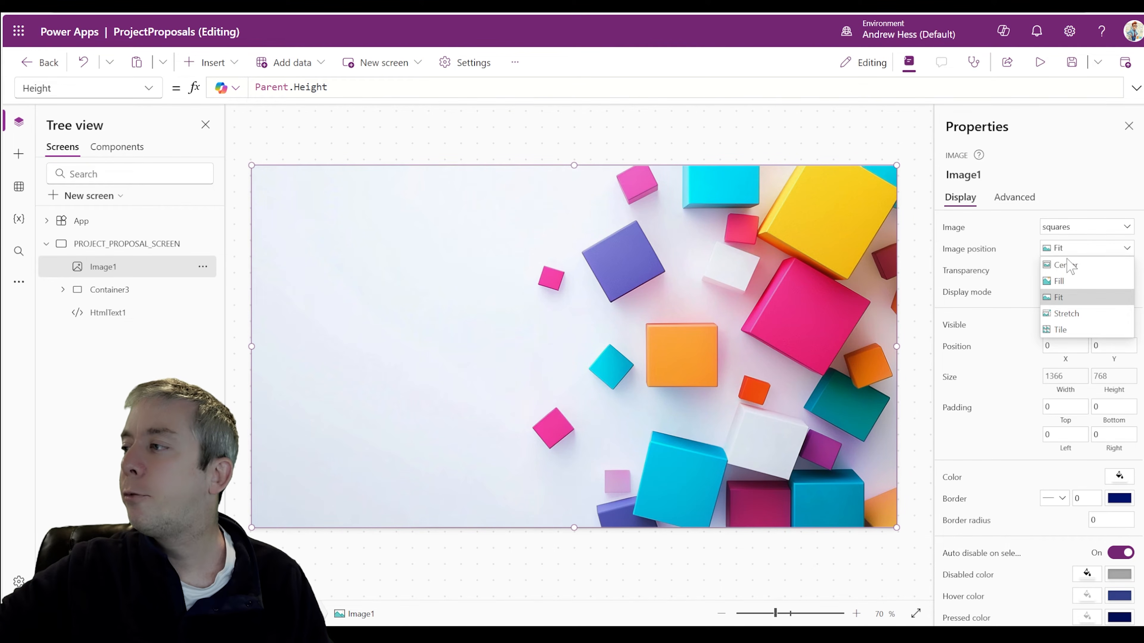
{"action": "left_click", "coordinate": [1060, 282]}
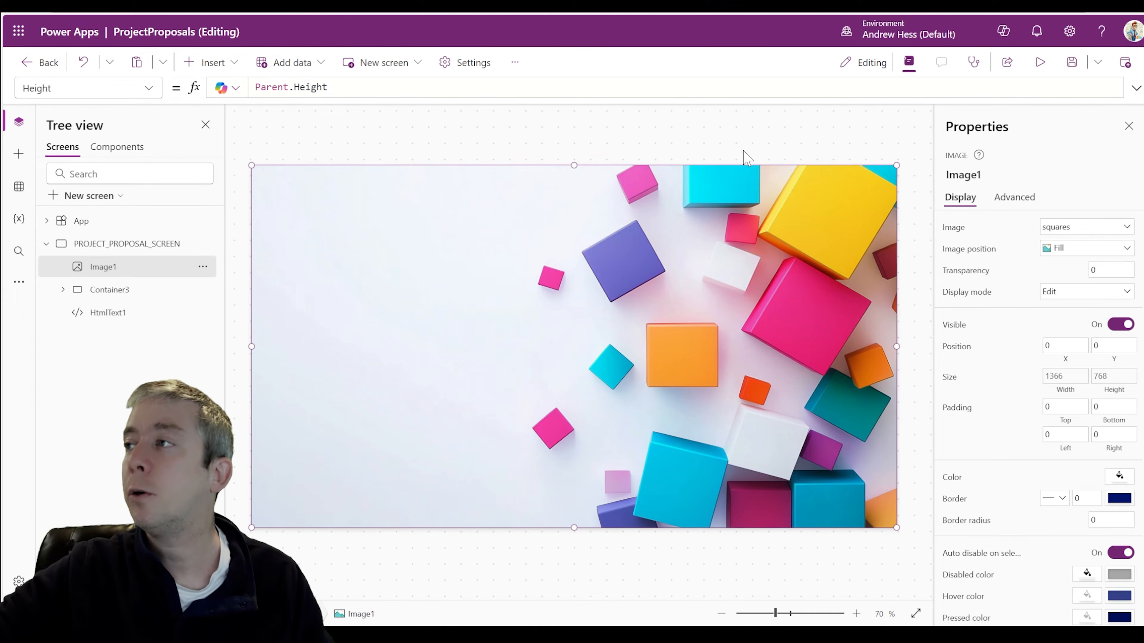
- Preview the background image at the Apple iPhone 12, 13, 14 screen size
{"action": "left_click", "coordinate": [1040, 65]}
{"action": "left_click", "coordinate": [1036, 179]}
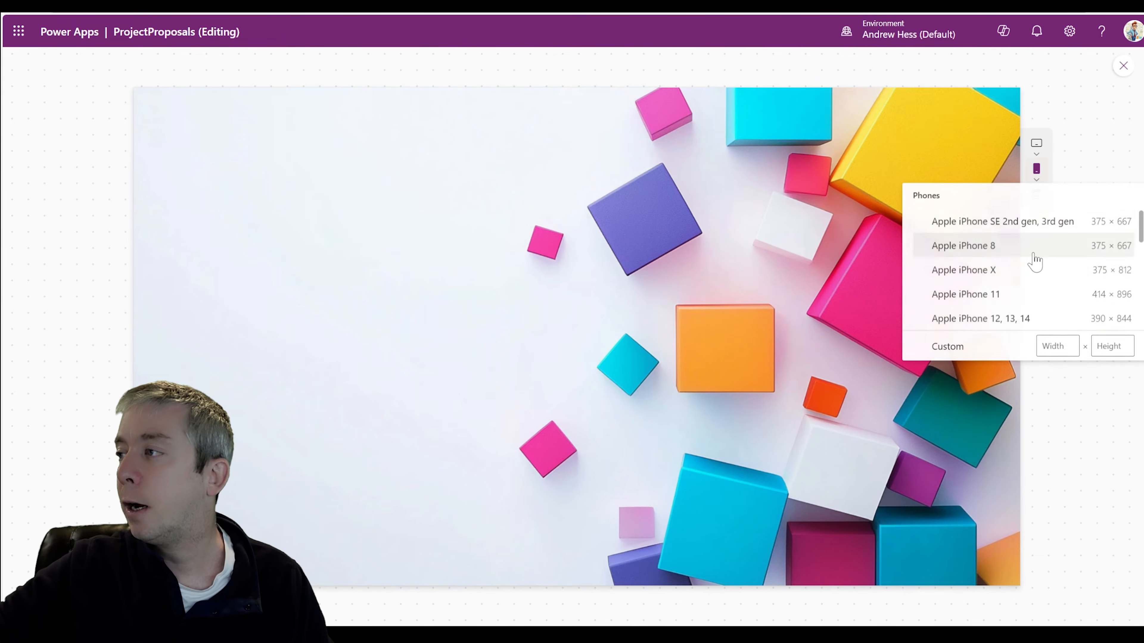
{"action": "left_click", "coordinate": [999, 319]}
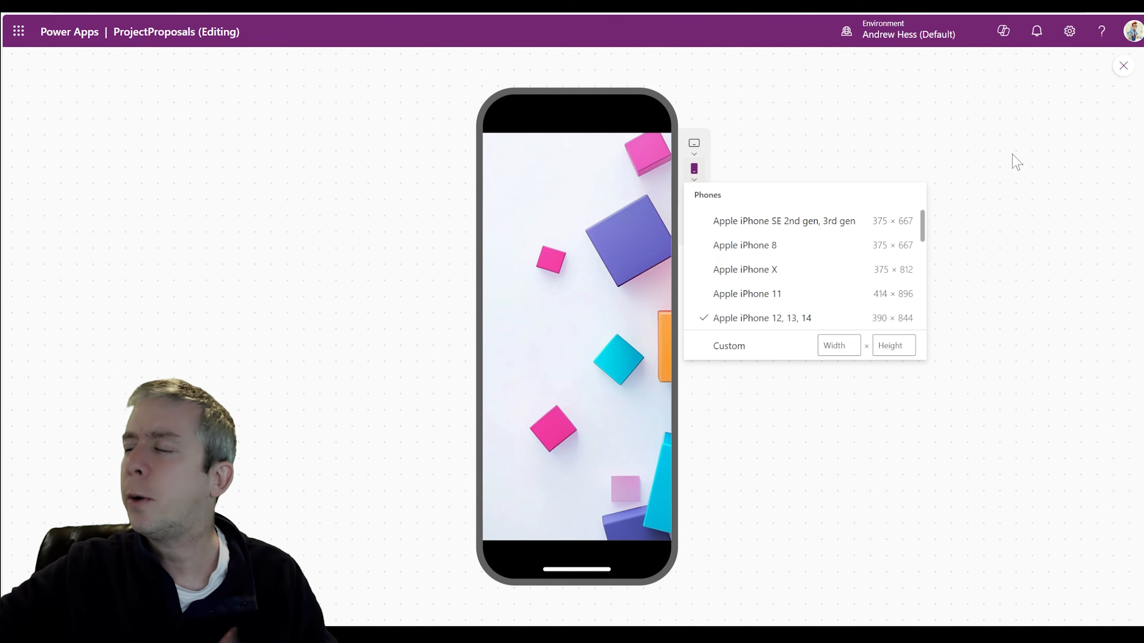
{"action": "left_click", "coordinate": [1123, 67]}
- Leave the preview and send Image1 to the back, behind Container3 and HtmlText1
{"action": "left_click", "coordinate": [328, 263]}
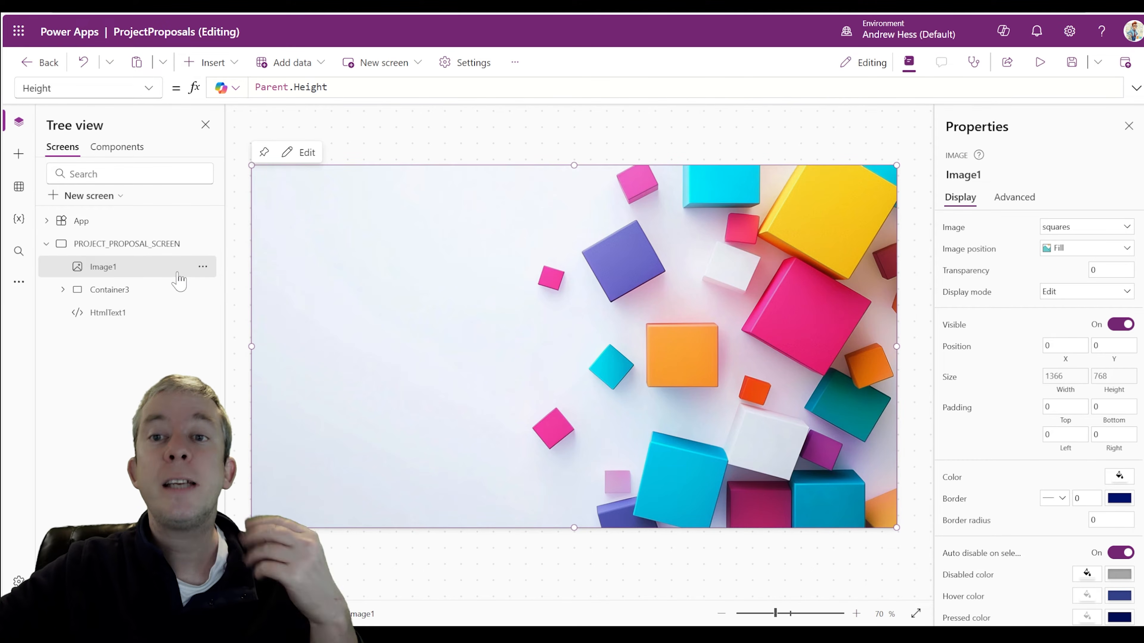
{"action": "left_click", "coordinate": [202, 267]}
{"action": "mouse_move", "coordinate": [270, 421]}
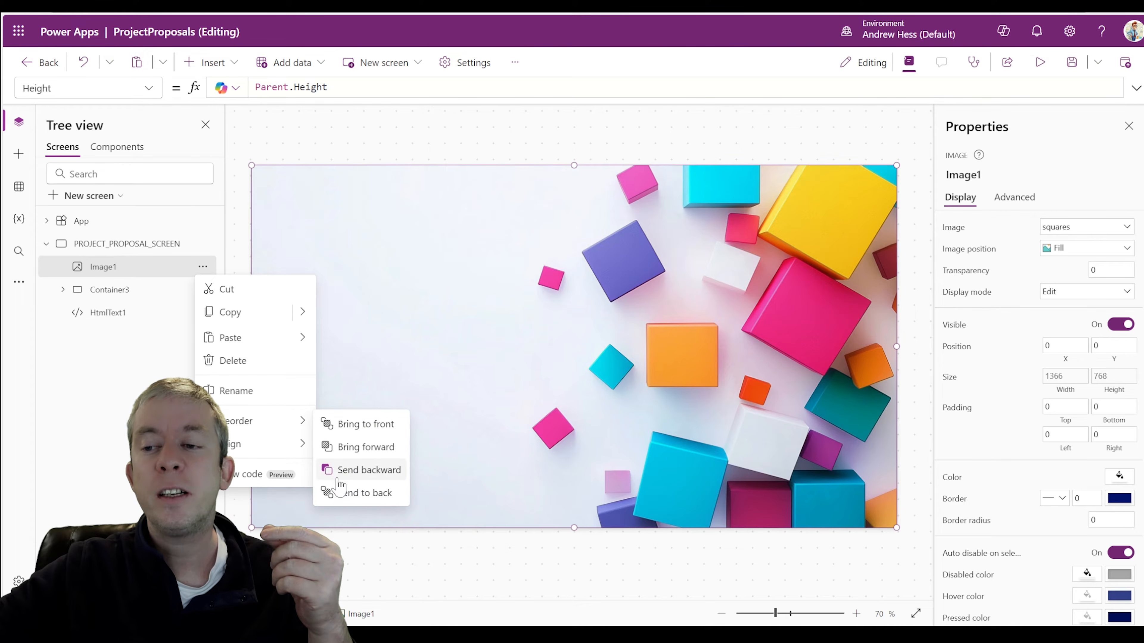
{"action": "left_click", "coordinate": [356, 493]}
- Set the alpha values of HtmlText1's three gradient colors to 0.5, .02 and .01, and preview the app
{"action": "left_click", "coordinate": [126, 293]}
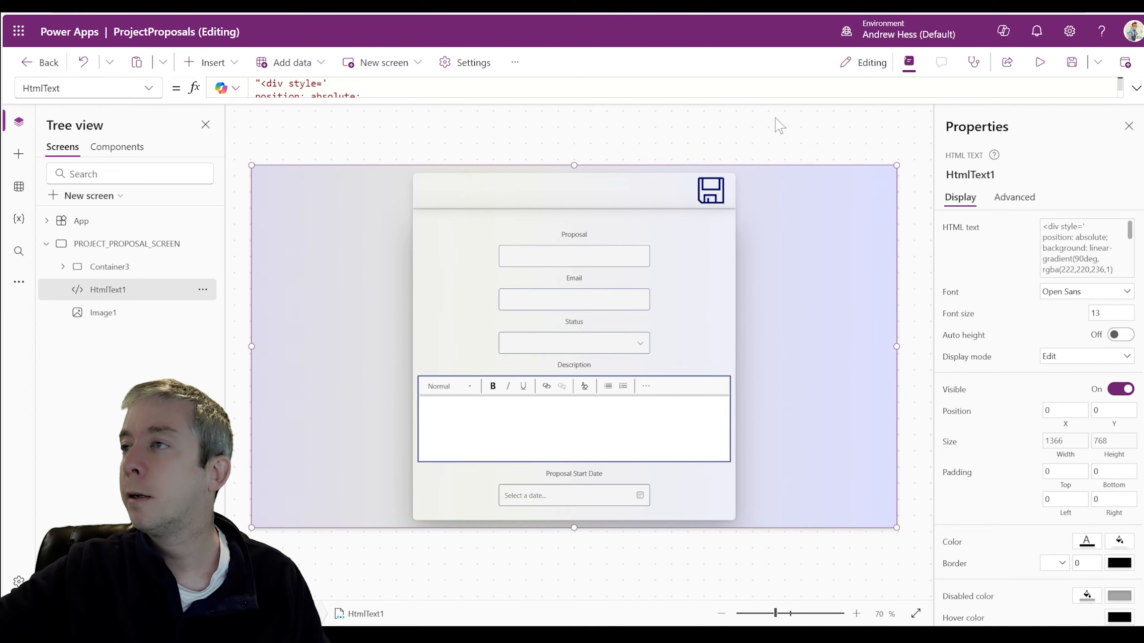
{"action": "left_click", "coordinate": [1129, 88]}
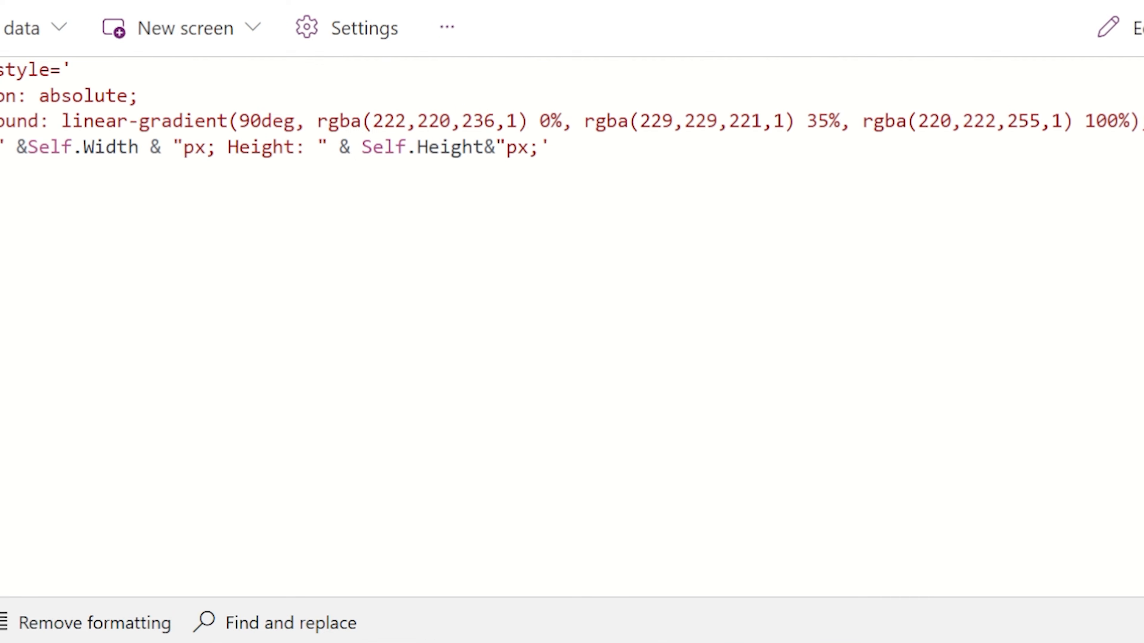
{"action": "left_click_drag", "start_coordinate": [549, 109], "coordinate": [544, 109]}
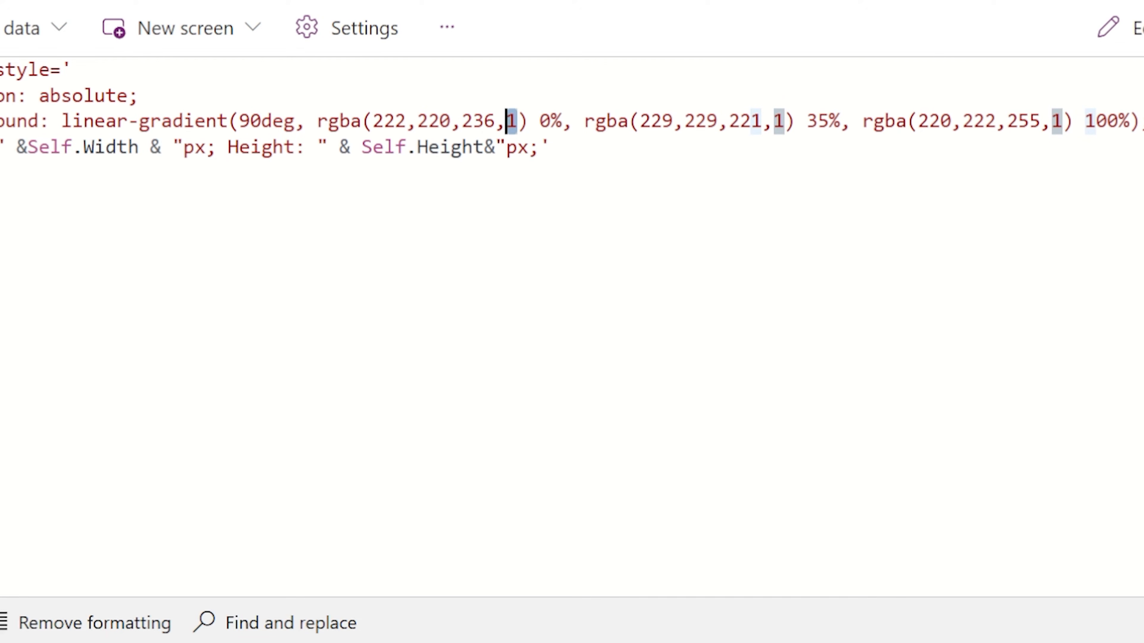
{"action": "type", "text": "0.5"}
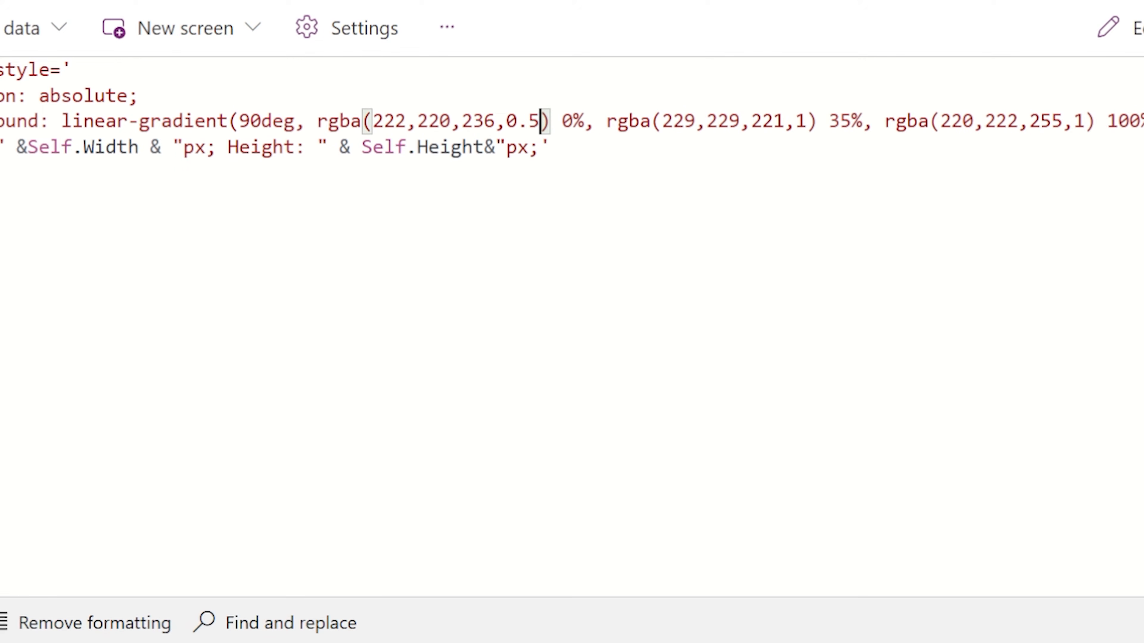
{"action": "left_click", "coordinate": [807, 121]}
{"action": "key", "text": "shift+Left"}
{"action": "type", "text": ".0"}
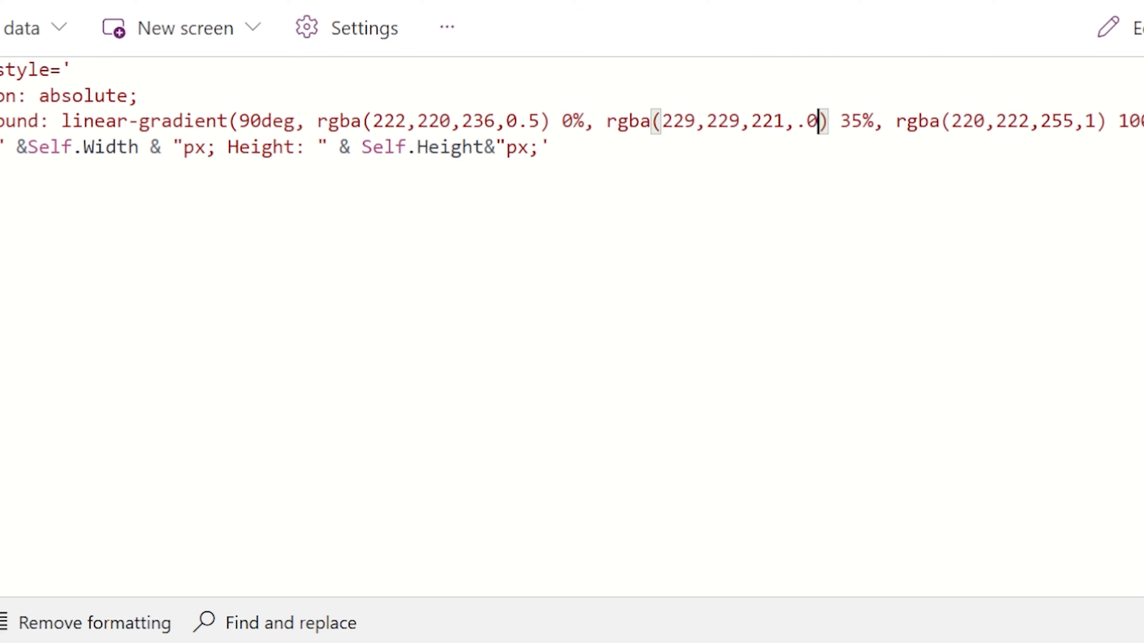
{"action": "type", "text": "2"}
{"action": "left_click", "coordinate": [1106, 120]}
{"action": "key", "text": "shift+Left"}
{"action": "type", "text": ".01"}
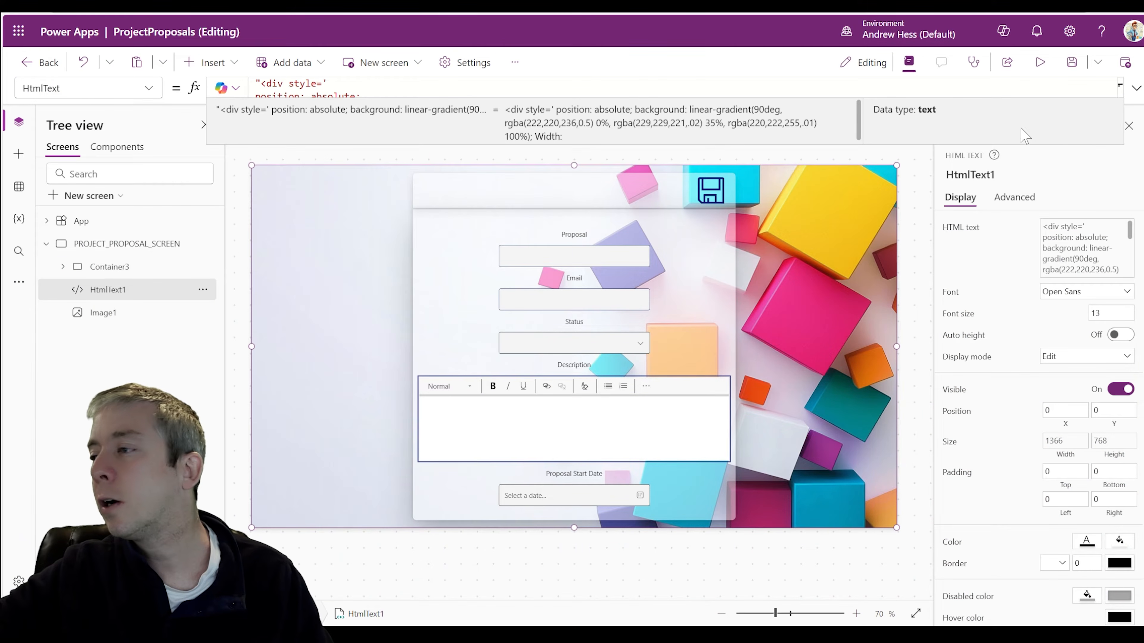
{"action": "left_click", "coordinate": [1040, 62]}
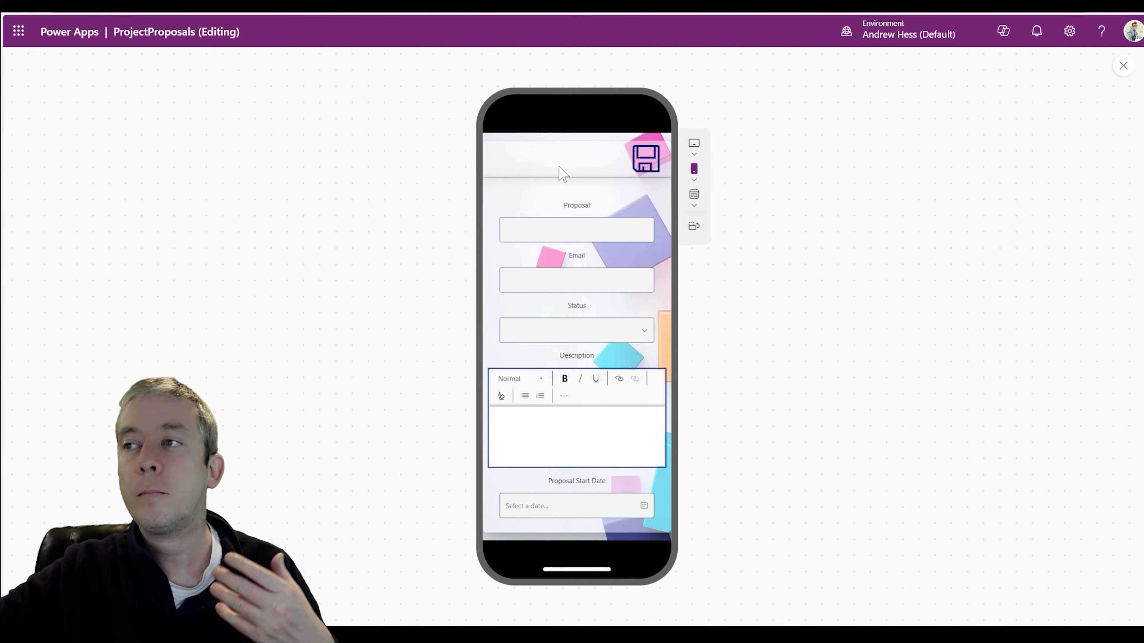
{"action": "left_click", "coordinate": [1122, 67]}
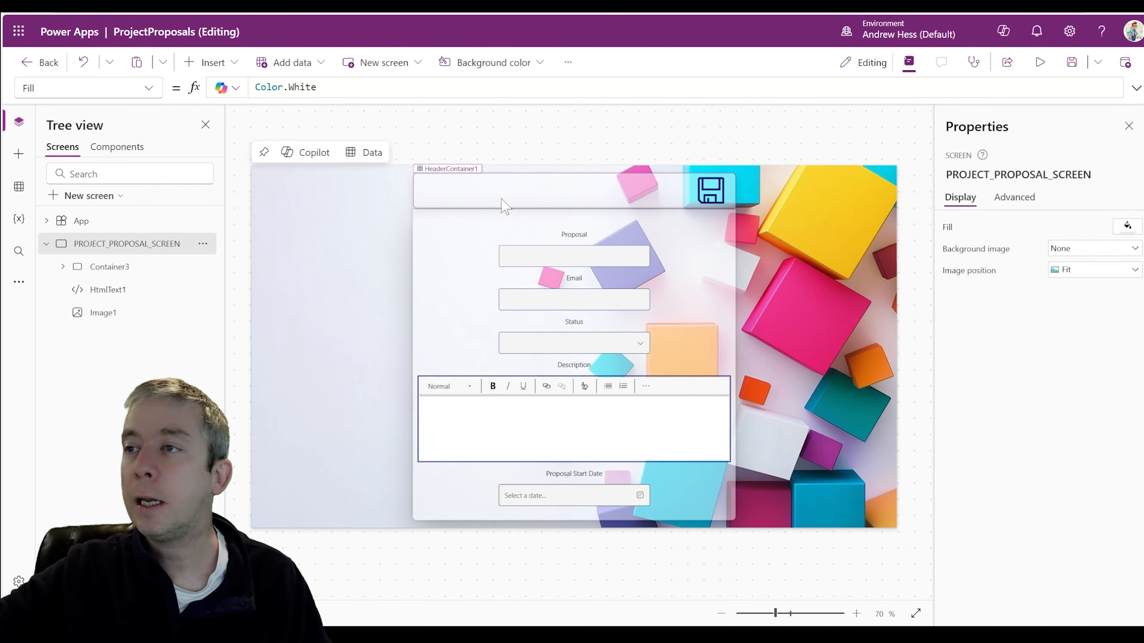
- Fill HeaderContainer1 with the standard dark blue color
{"action": "left_click", "coordinate": [505, 203]}
{"action": "scroll", "coordinate": [1009, 403], "scroll_direction": "down", "scroll_amount": 1}
{"action": "scroll", "coordinate": [1011, 410], "scroll_direction": "down", "scroll_amount": 1}
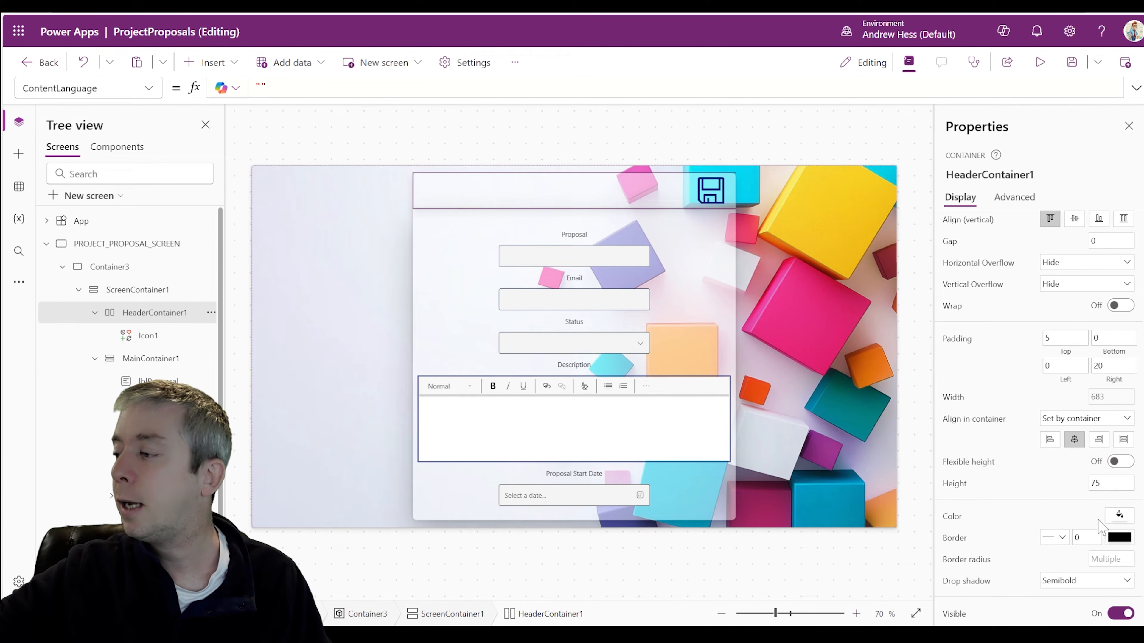
{"action": "left_click", "coordinate": [1119, 514]}
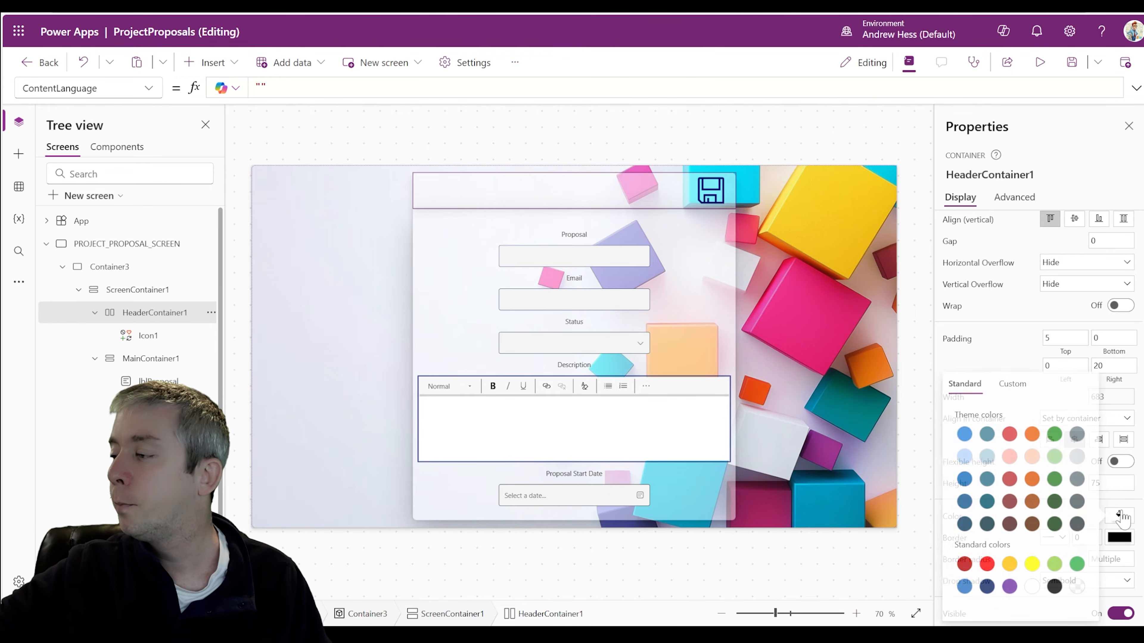
{"action": "left_click", "coordinate": [985, 587]}
- Change the header's save icon color to white and preview the app
{"action": "left_click", "coordinate": [707, 193]}
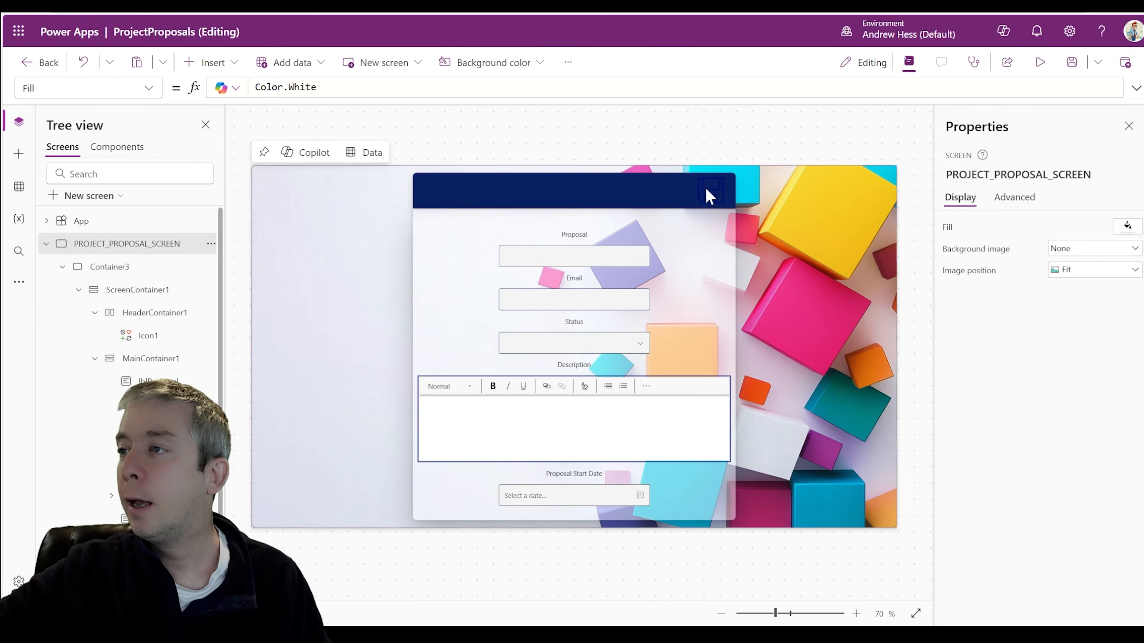
{"action": "left_click", "coordinate": [710, 203]}
{"action": "scroll", "coordinate": [1094, 460], "scroll_direction": "down", "scroll_amount": 1}
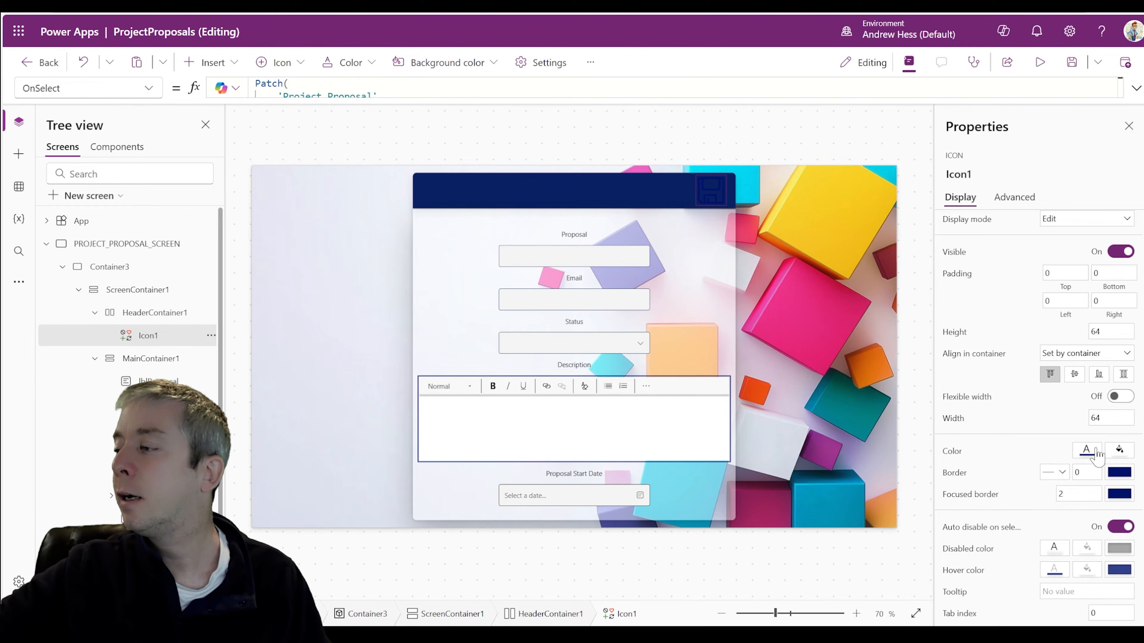
{"action": "left_click", "coordinate": [1117, 453]}
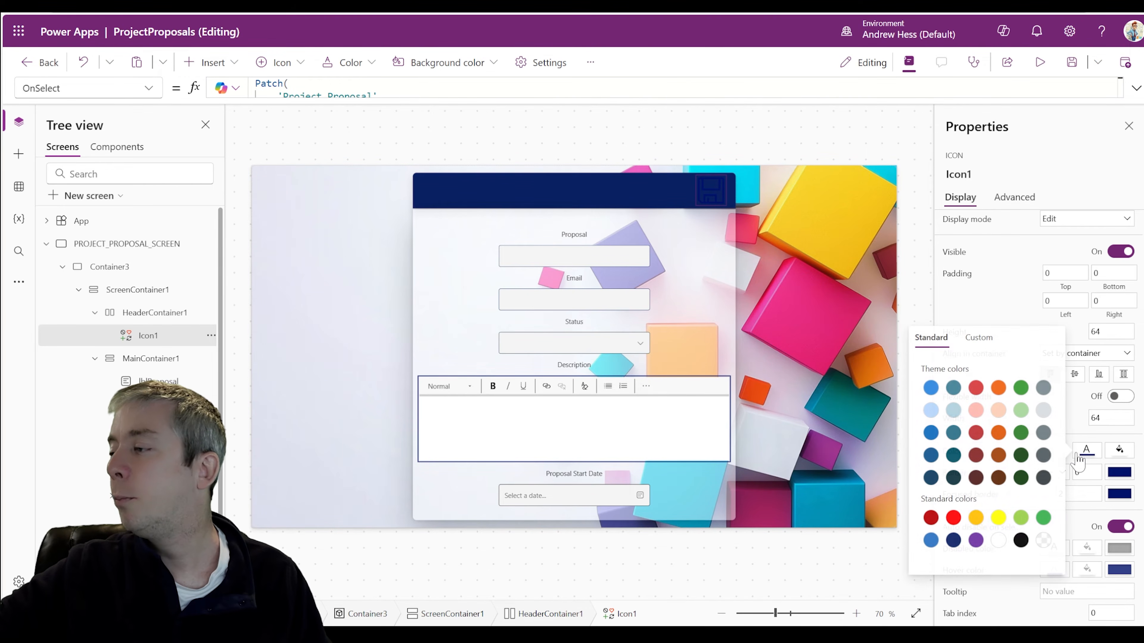
{"action": "left_click", "coordinate": [997, 541]}
{"action": "left_click", "coordinate": [1040, 62]}
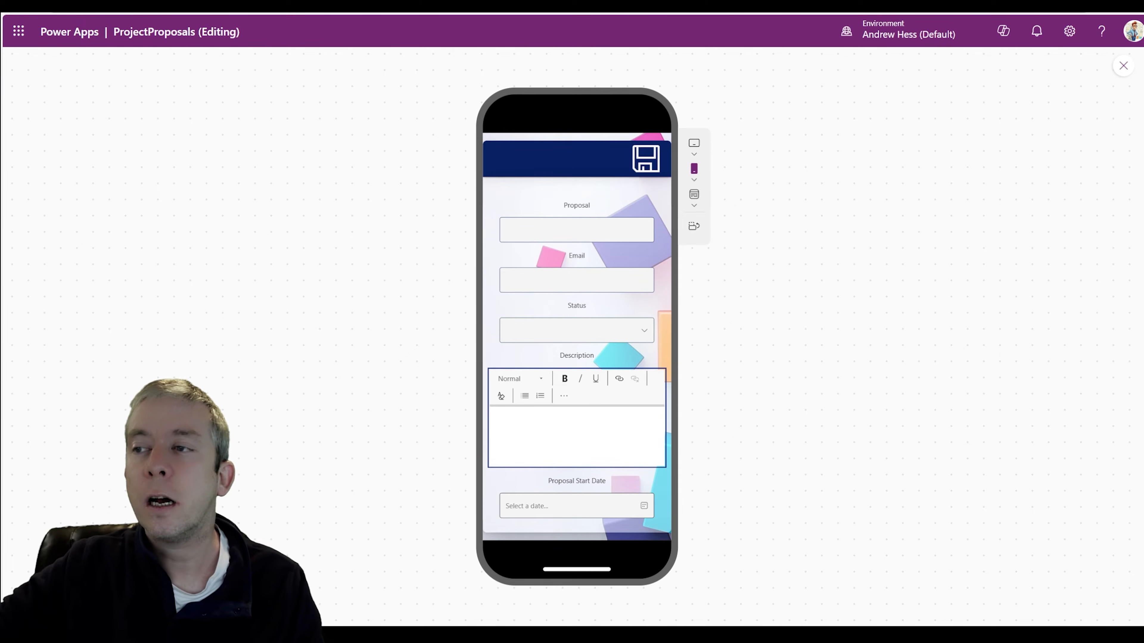
{"action": "left_click", "coordinate": [1123, 67]}
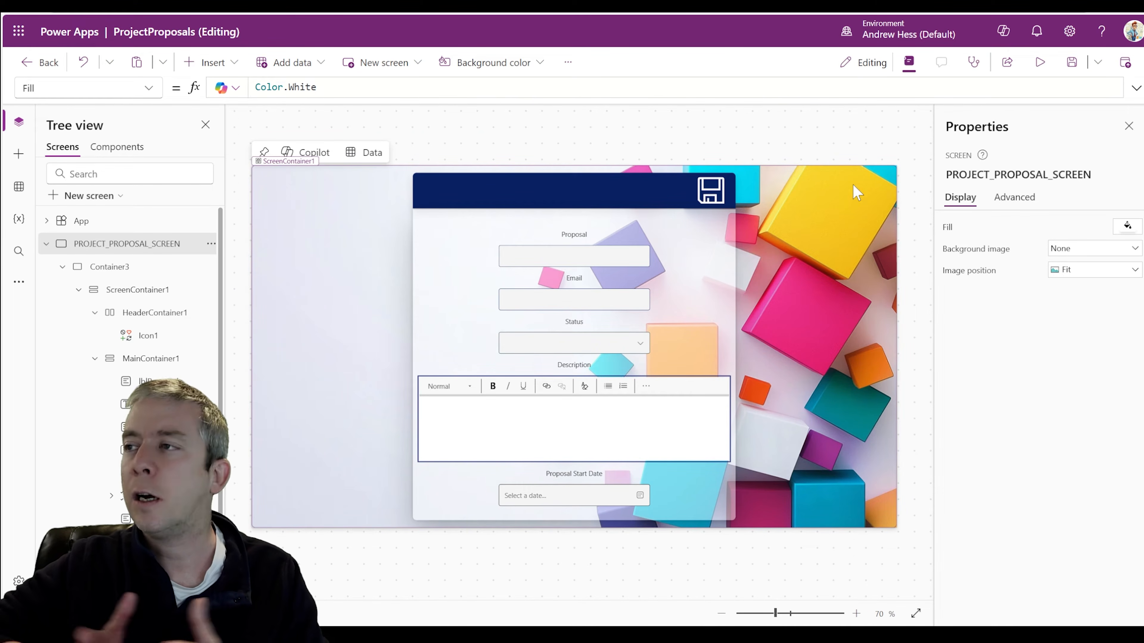
- Replace txtEmail.Value with User().Email for UserEmail in the save icon's Patch formula, and preview the app
{"action": "left_click", "coordinate": [711, 190]}
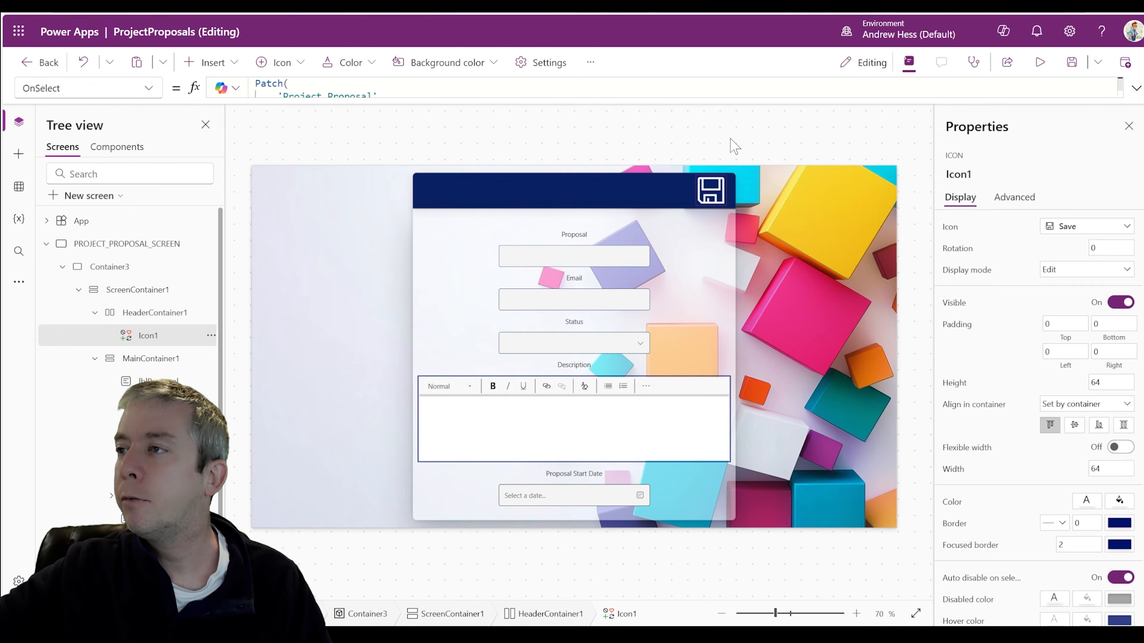
{"action": "left_click", "coordinate": [1136, 89]}
{"action": "left_click_drag", "start_coordinate": [361, 148], "coordinate": [434, 148]}
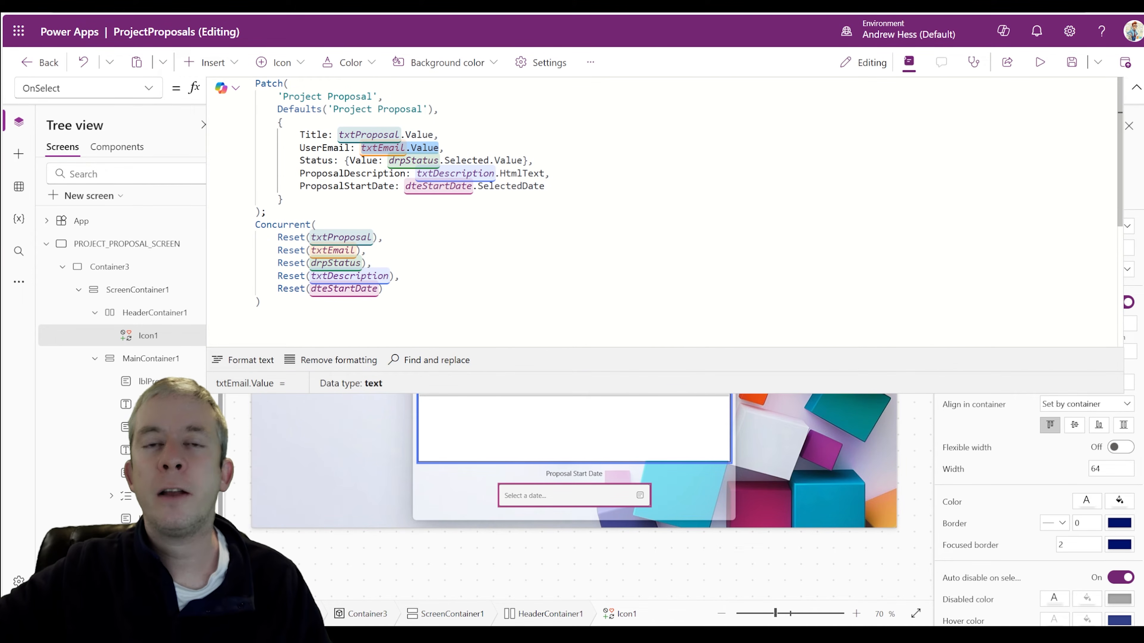
{"action": "type", "text": "User().E"}
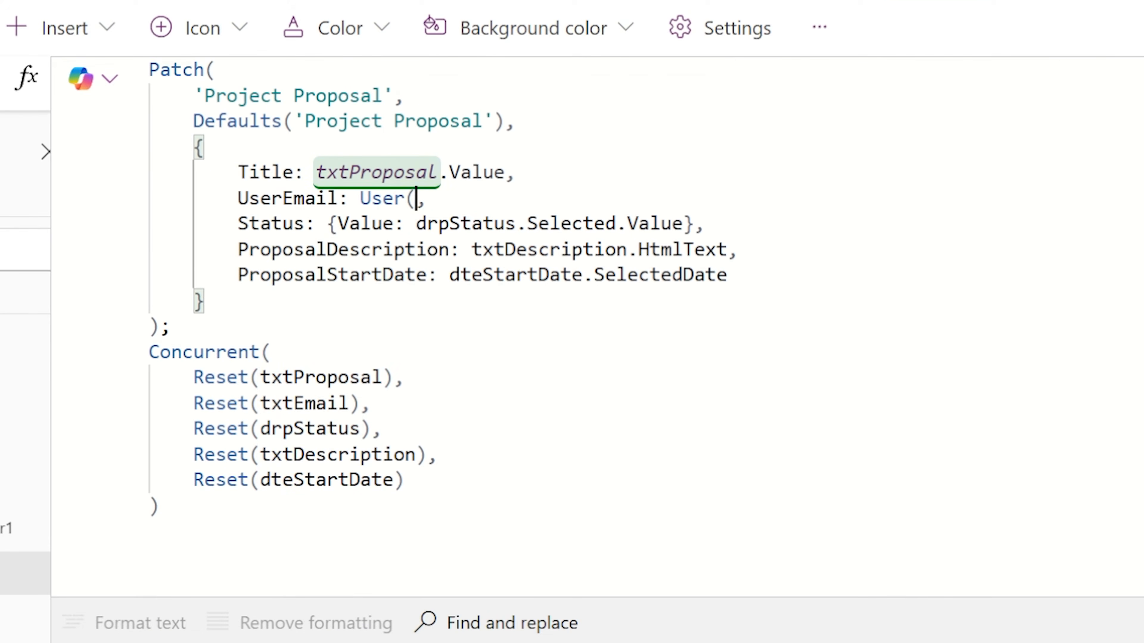
{"action": "key", "text": "BackSpace"}
{"action": "key", "text": "BackSpace"}
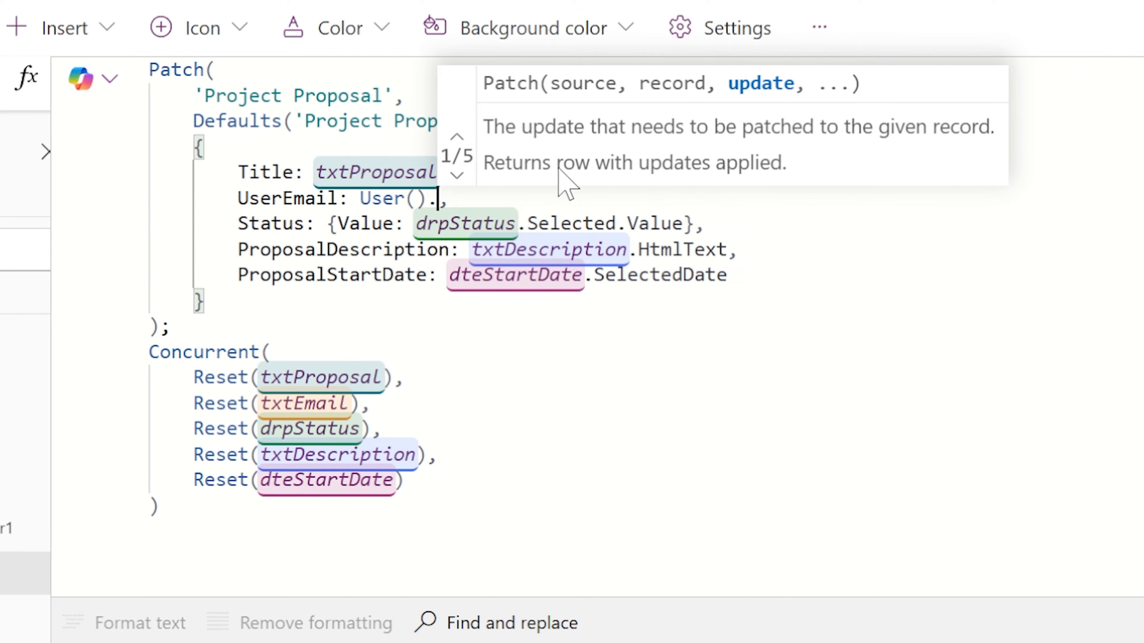
{"action": "type", "text": "."}
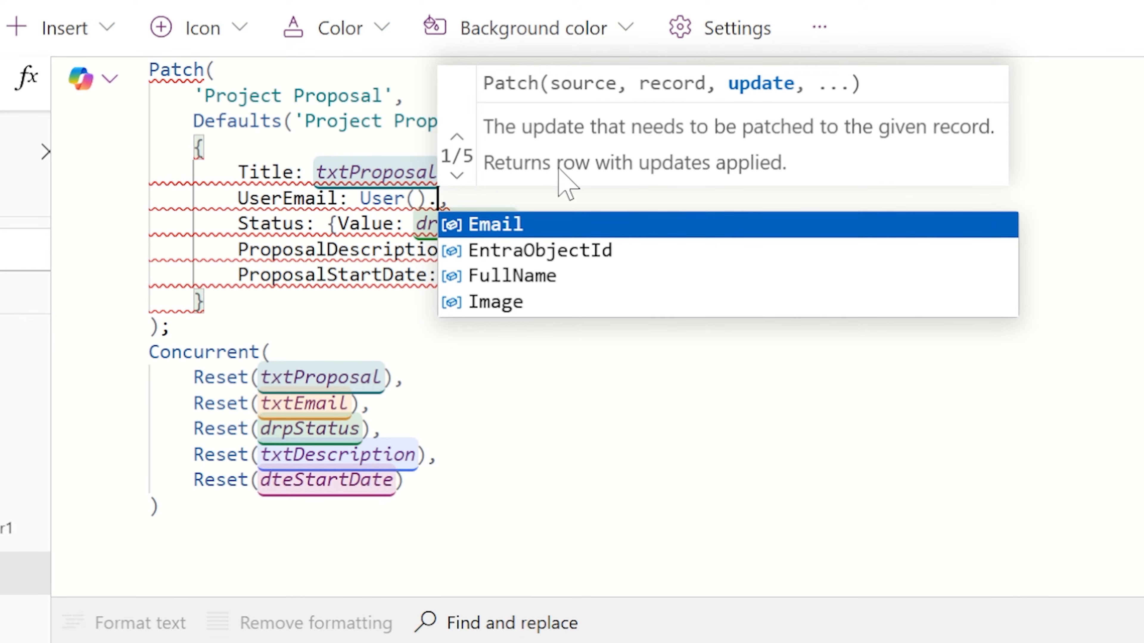
{"action": "type", "text": "Email"}
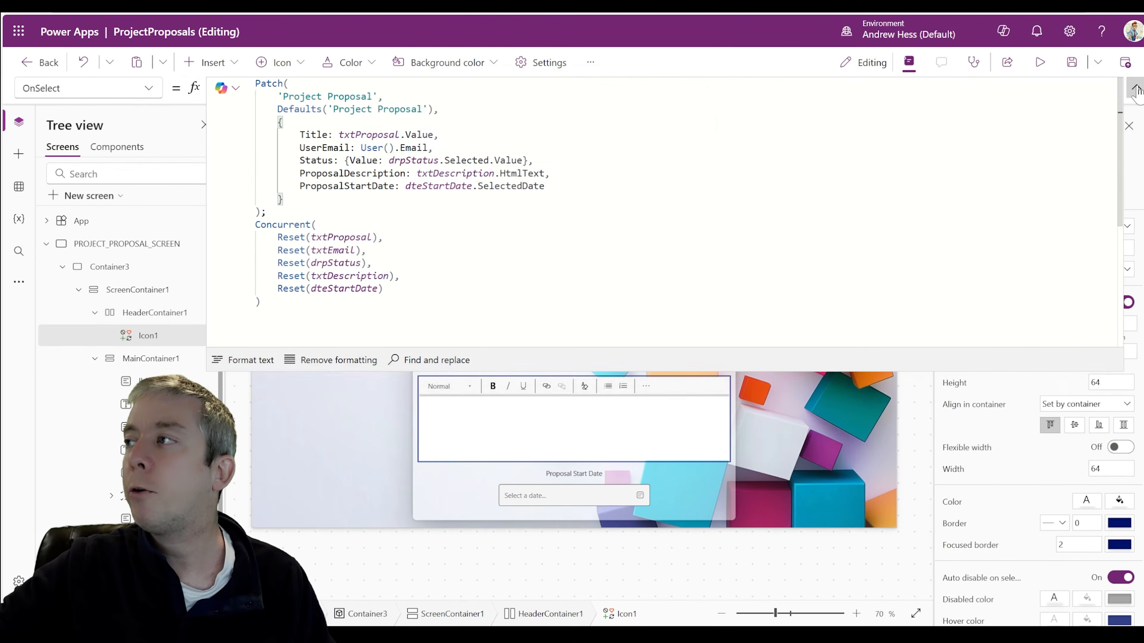
{"action": "left_click", "coordinate": [1136, 89]}
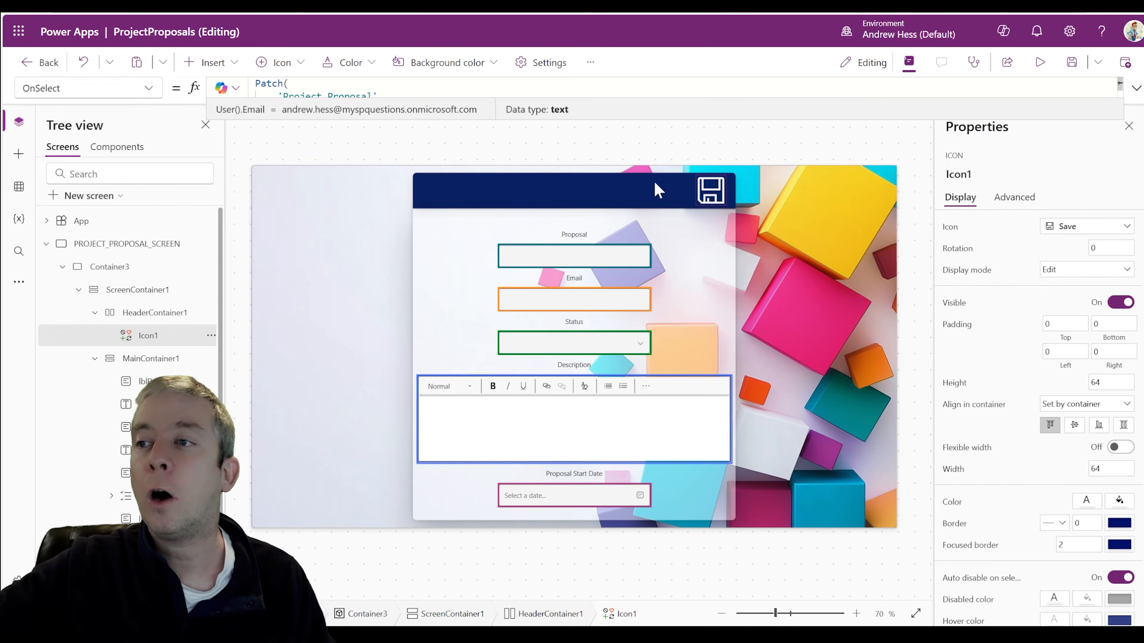
{"action": "left_click", "coordinate": [1040, 62]}
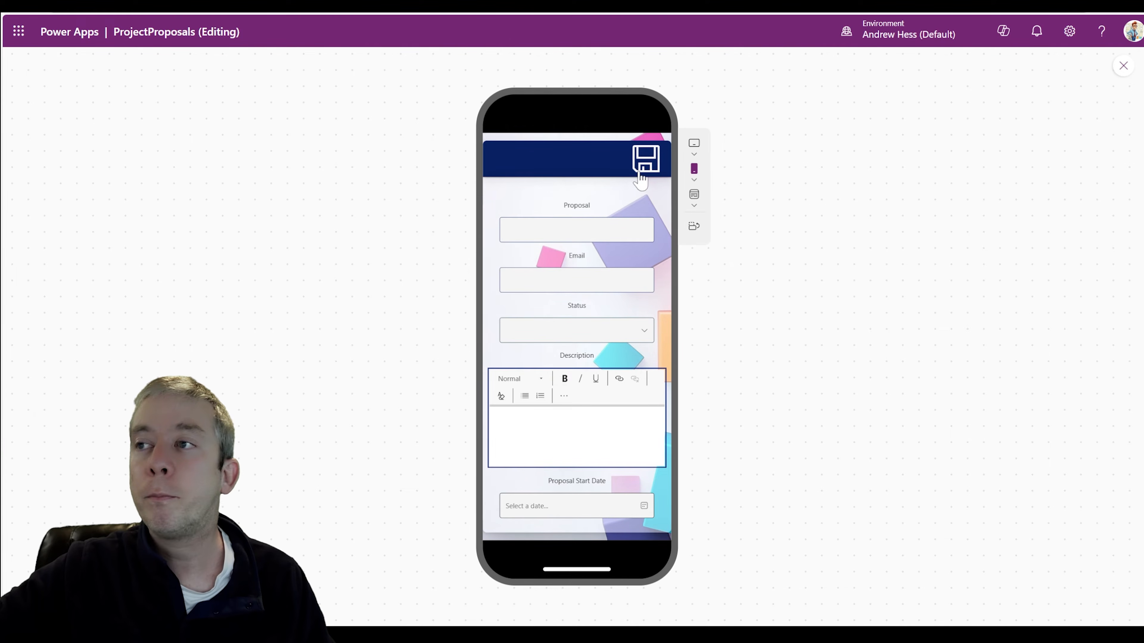
{"action": "left_click", "coordinate": [1123, 66]}
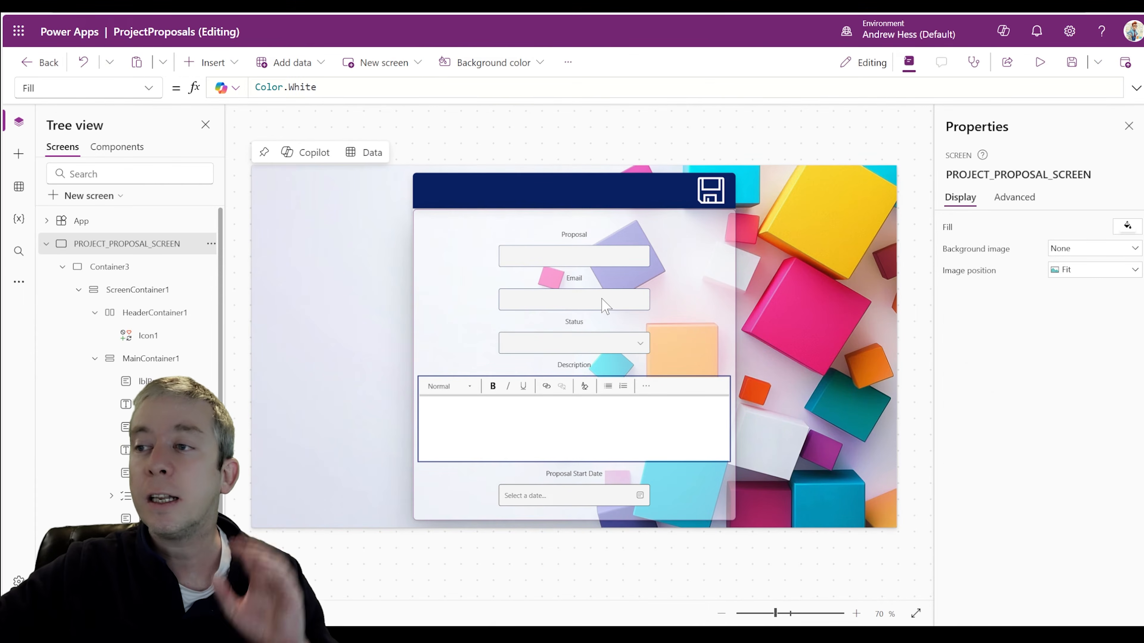
- Delete the Email text input and its label from the form
{"action": "left_click", "coordinate": [572, 284]}
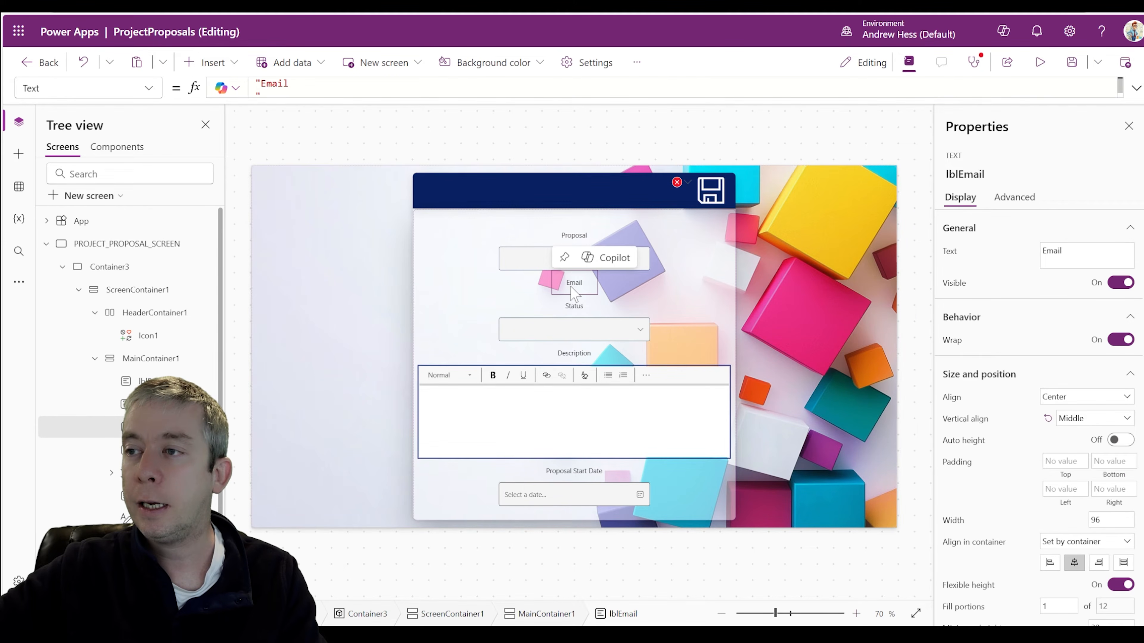
{"action": "key", "text": "Delete"}
- Remove the Reset(txtEmail) line from the Concurrent block in the save icon's OnSelect formula
{"action": "left_click", "coordinate": [686, 183]}
{"action": "left_click", "coordinate": [703, 201]}
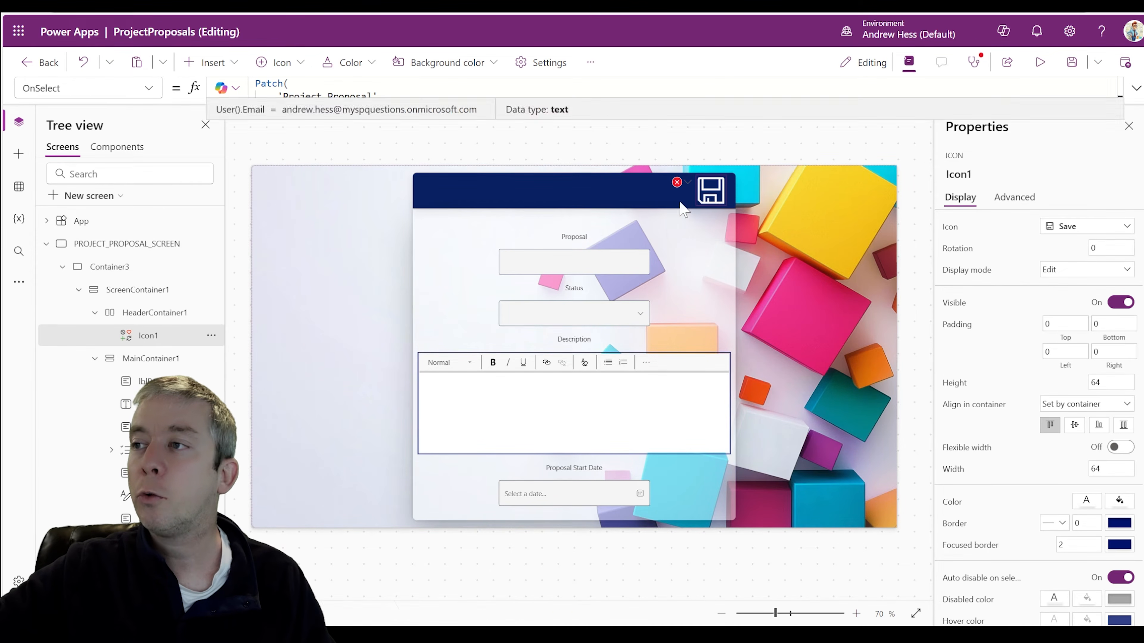
{"action": "left_click", "coordinate": [1136, 88]}
{"action": "left_click_drag", "start_coordinate": [369, 250], "coordinate": [238, 256]}
{"action": "key", "text": "BackSpace"}
{"action": "key", "text": "BackSpace"}
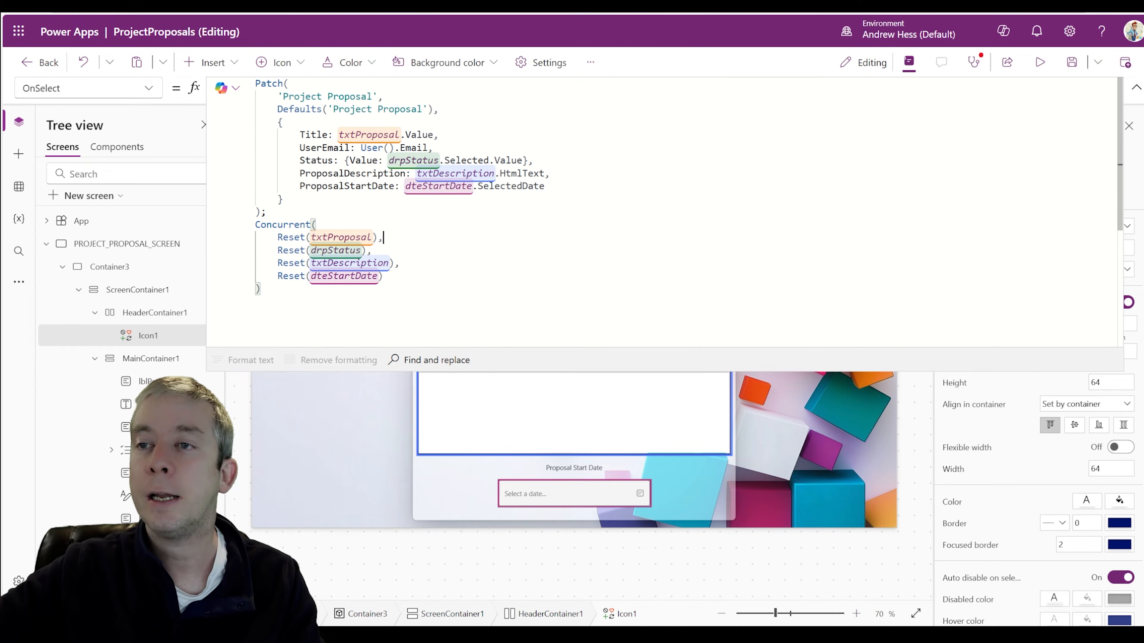
{"action": "left_click", "coordinate": [1136, 88]}
- Preview the app and save a test proposal "afds" with status Submitted, description "sadf" and start date Feb 9, 2025
{"action": "left_click", "coordinate": [1040, 62]}
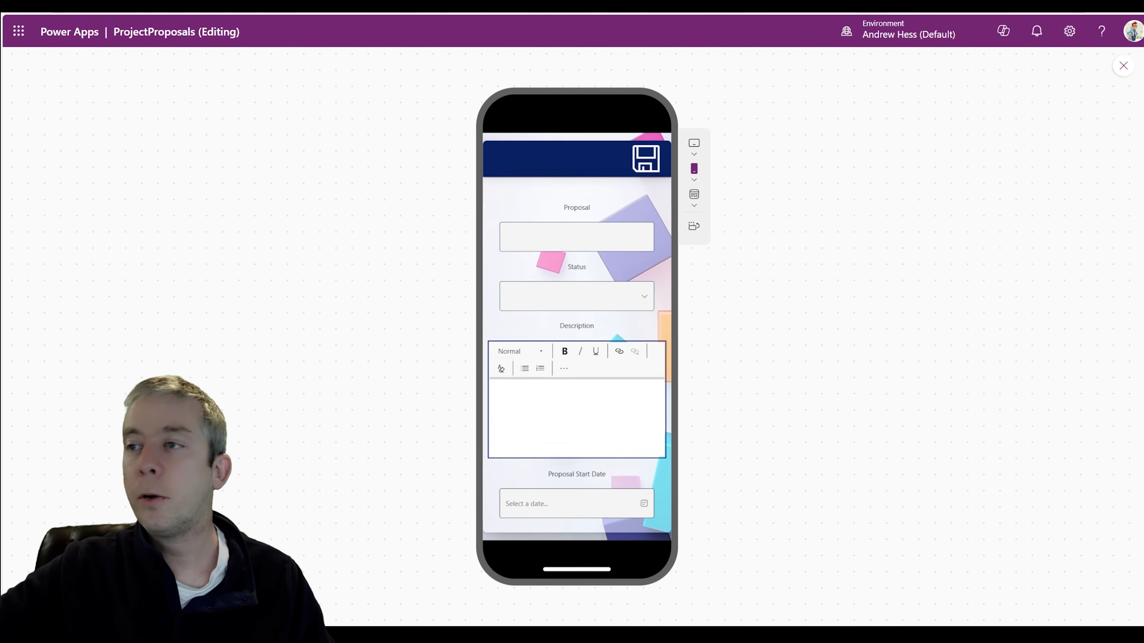
{"action": "left_click", "coordinate": [588, 303]}
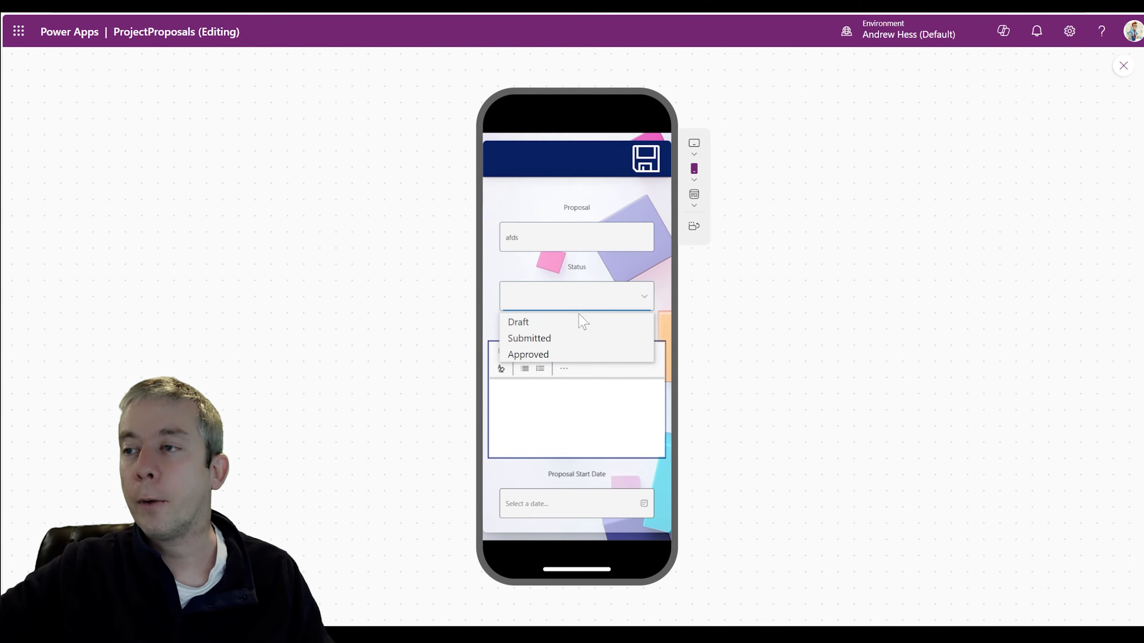
{"action": "left_click", "coordinate": [580, 338]}
{"action": "type", "text": "sadf"}
{"action": "left_click", "coordinate": [531, 504]}
{"action": "left_click", "coordinate": [495, 444]}
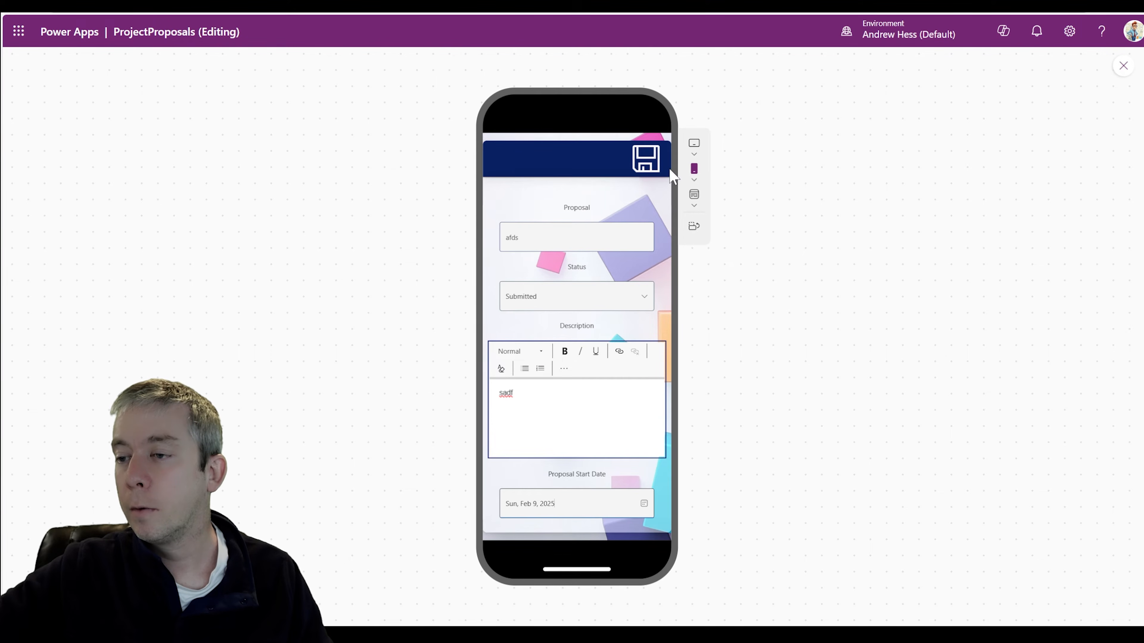
{"action": "left_click", "coordinate": [641, 170]}
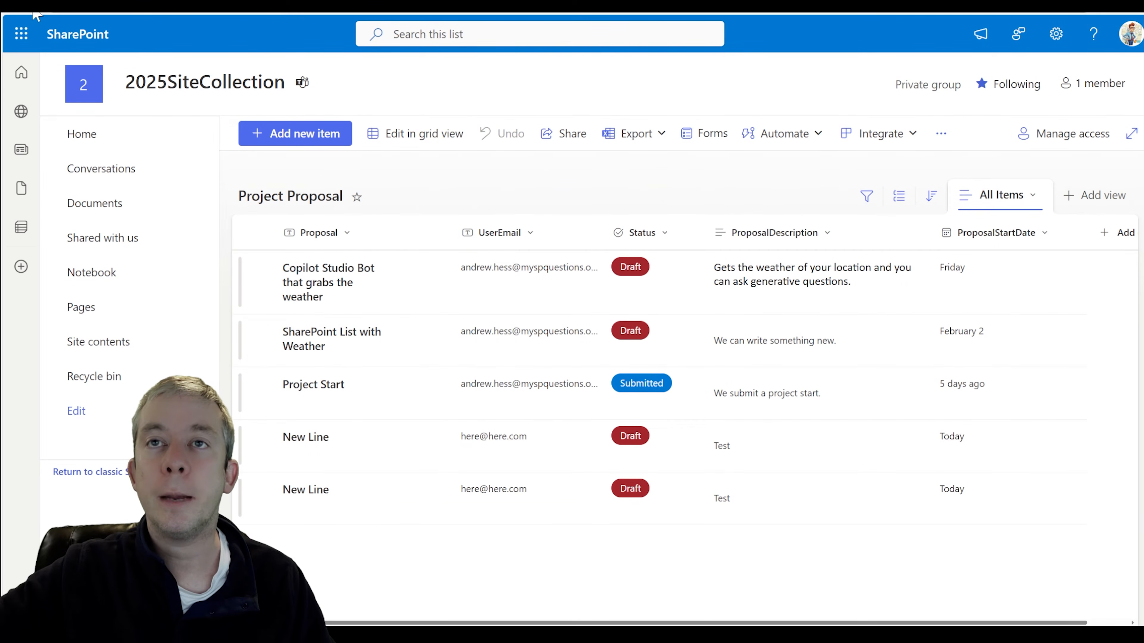
- Refresh the Project Proposal list in SharePoint and widen its UserEmail column to check the saved entry's email
{"action": "left_click", "coordinate": [33, 6]}
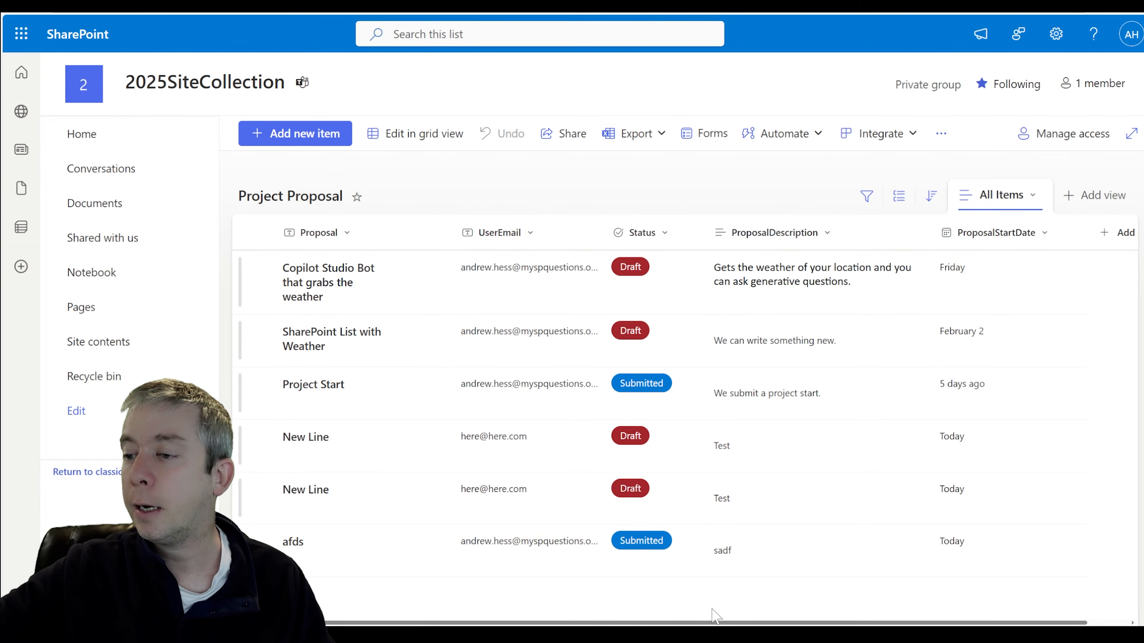
{"action": "left_click_drag", "start_coordinate": [591, 231], "coordinate": [682, 229]}
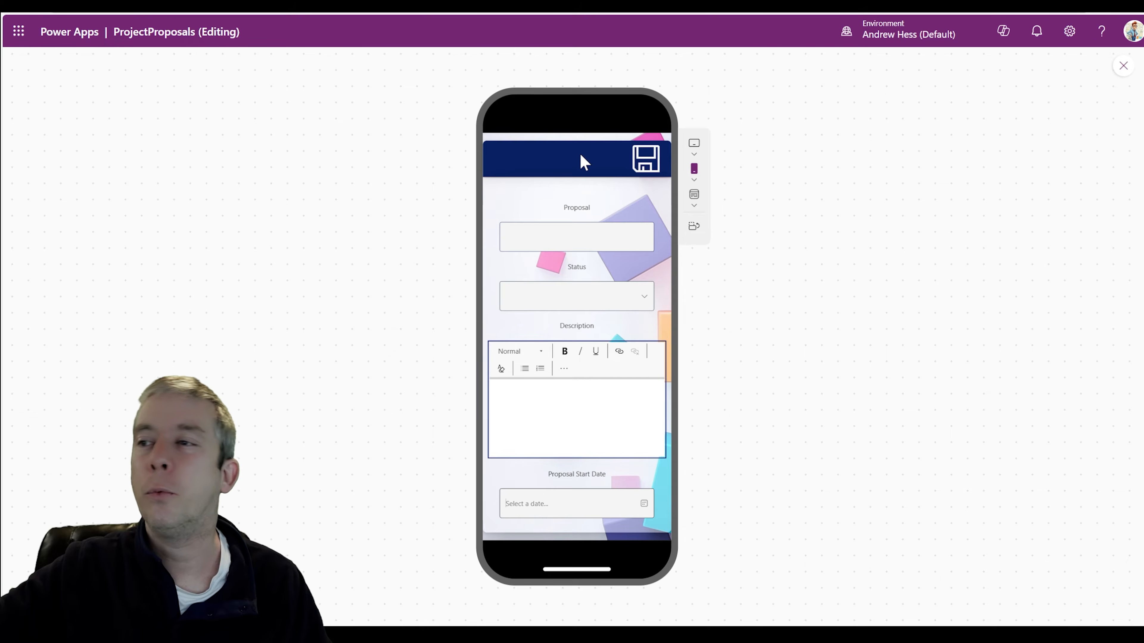
- Exit the preview and set the header title's left padding to 40
{"action": "left_click", "coordinate": [1123, 66]}
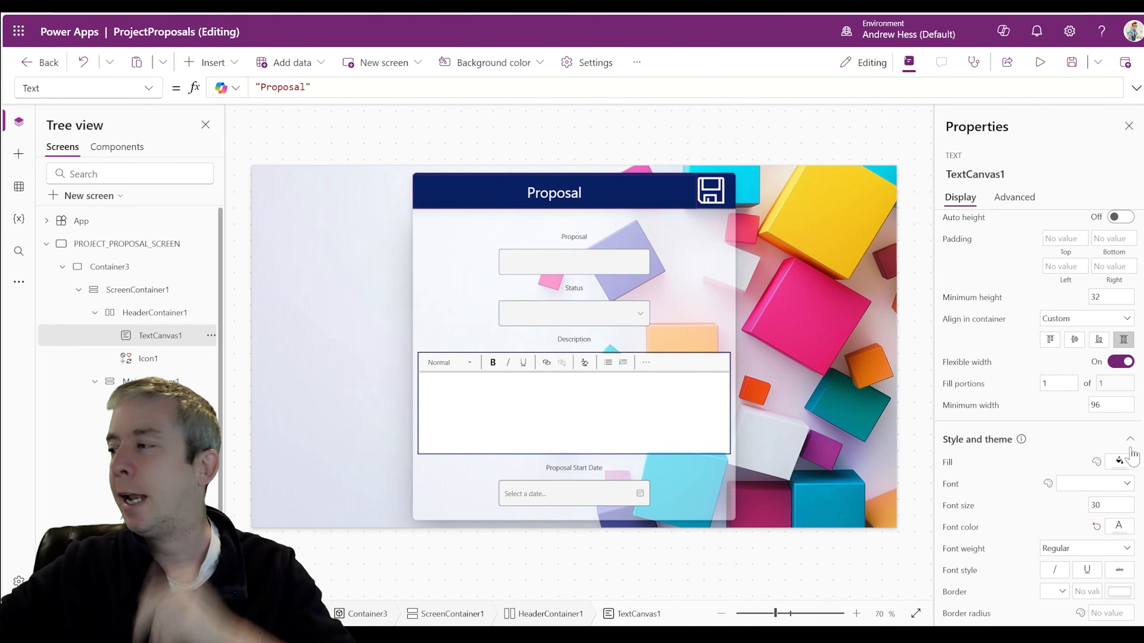
{"action": "scroll", "coordinate": [1036, 343], "scroll_direction": "up", "scroll_amount": 2}
{"action": "left_click", "coordinate": [1047, 356]}
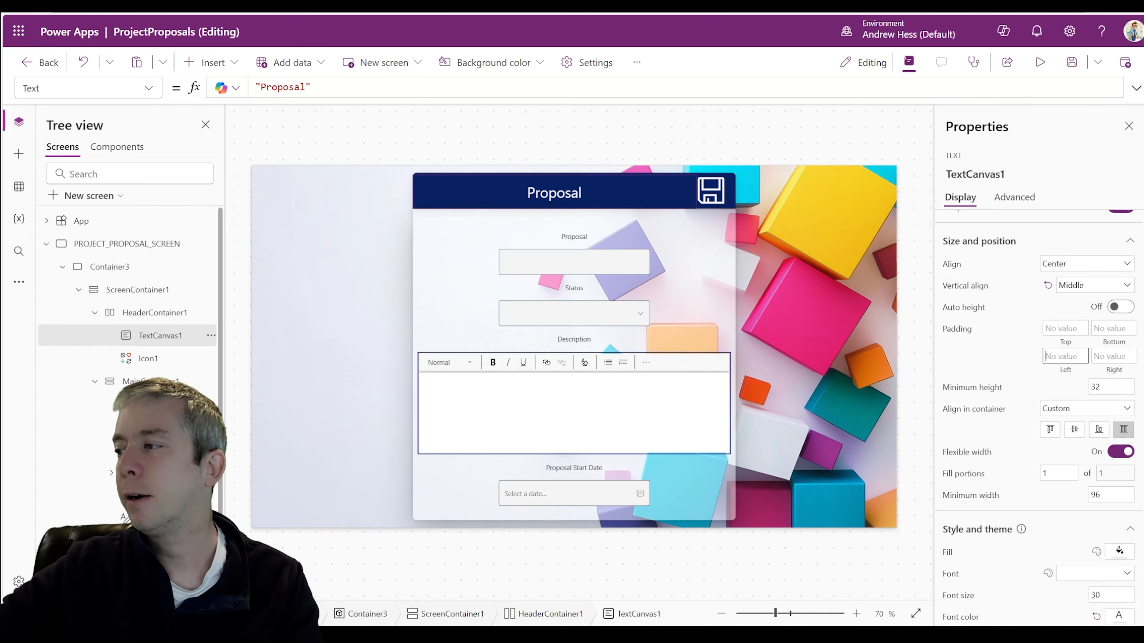
{"action": "left_click_drag", "start_coordinate": [1060, 356], "coordinate": [1001, 357]}
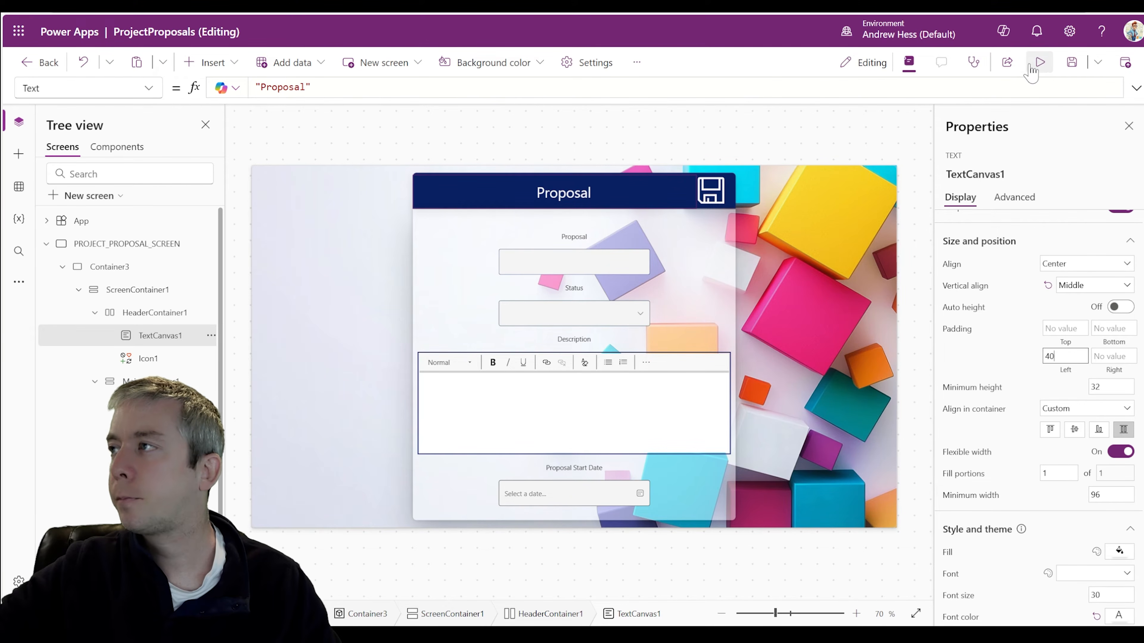
- Preview the form at phone size and canvas size to check the title's centering, and reselect the header title in the editor
{"action": "left_click", "coordinate": [1040, 62]}
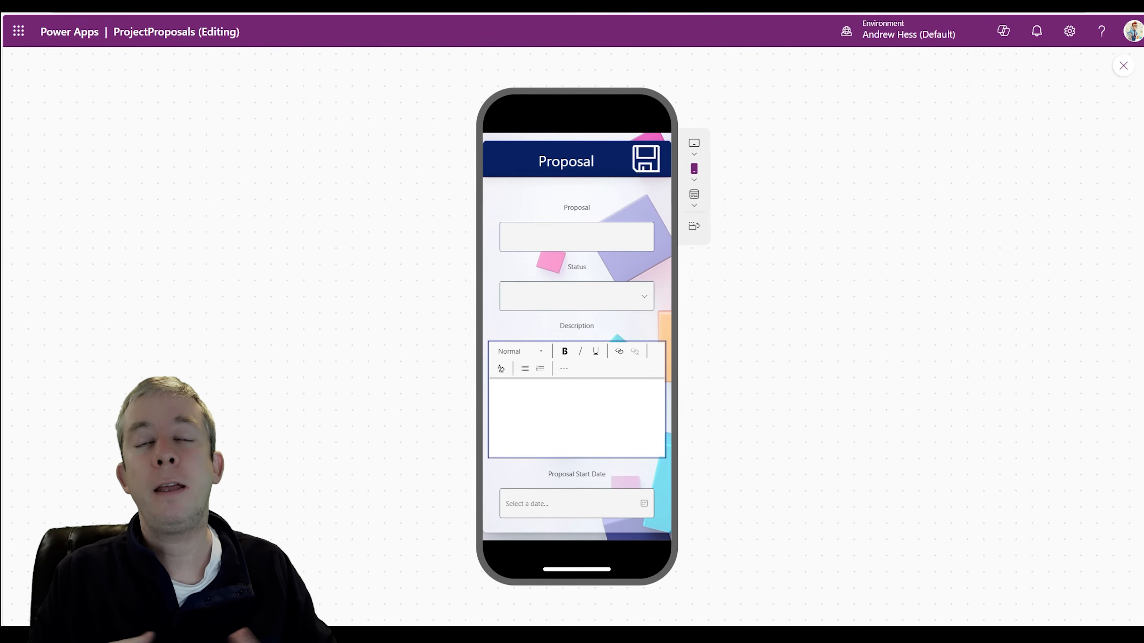
{"action": "left_click", "coordinate": [694, 205]}
{"action": "left_click", "coordinate": [717, 245]}
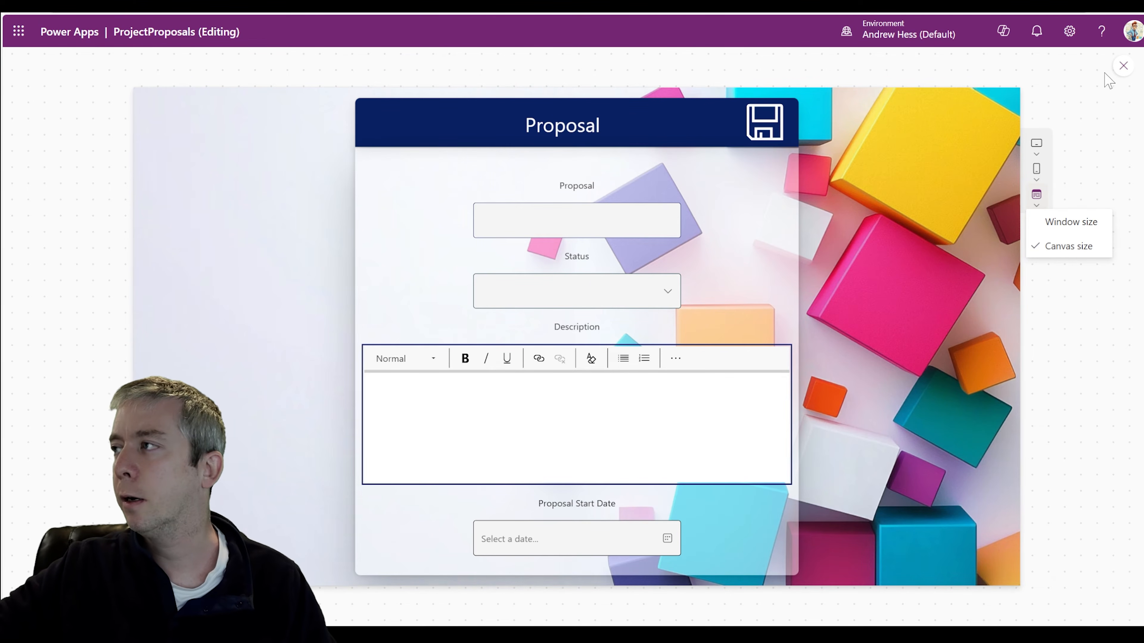
{"action": "left_click", "coordinate": [1122, 66]}
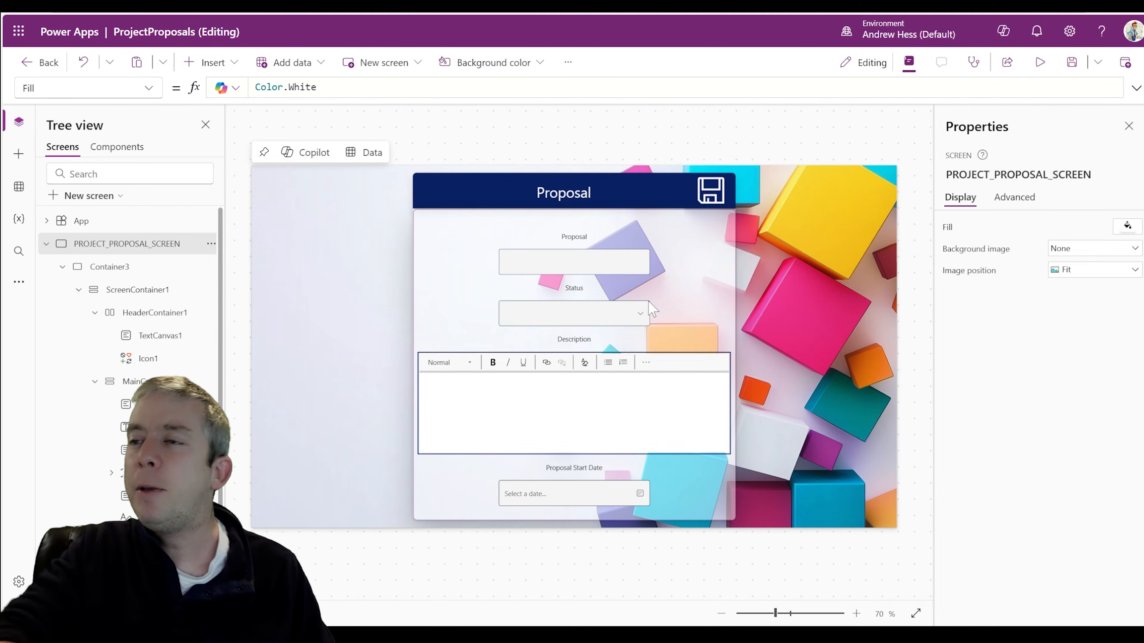
{"action": "left_click", "coordinate": [564, 198]}
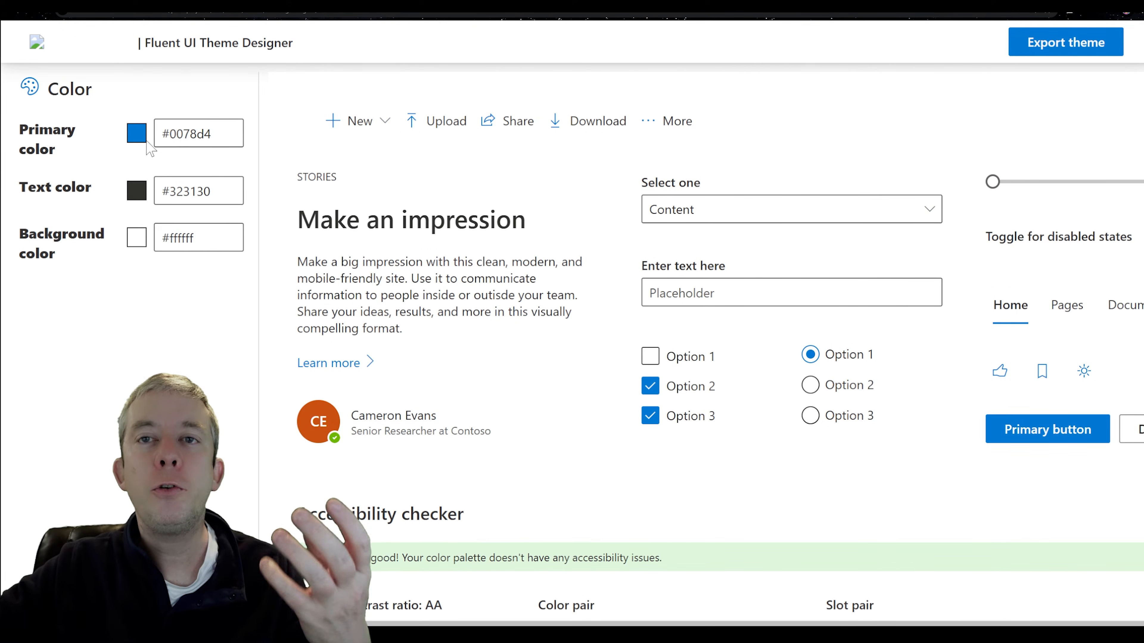
- In the Fluent UI Theme Designer, set the background color to #001bc9 and the text color to white, #ffffff
{"action": "left_click", "coordinate": [137, 238]}
{"action": "left_click_drag", "start_coordinate": [320, 468], "coordinate": [382, 324]}
{"action": "left_click", "coordinate": [295, 496]}
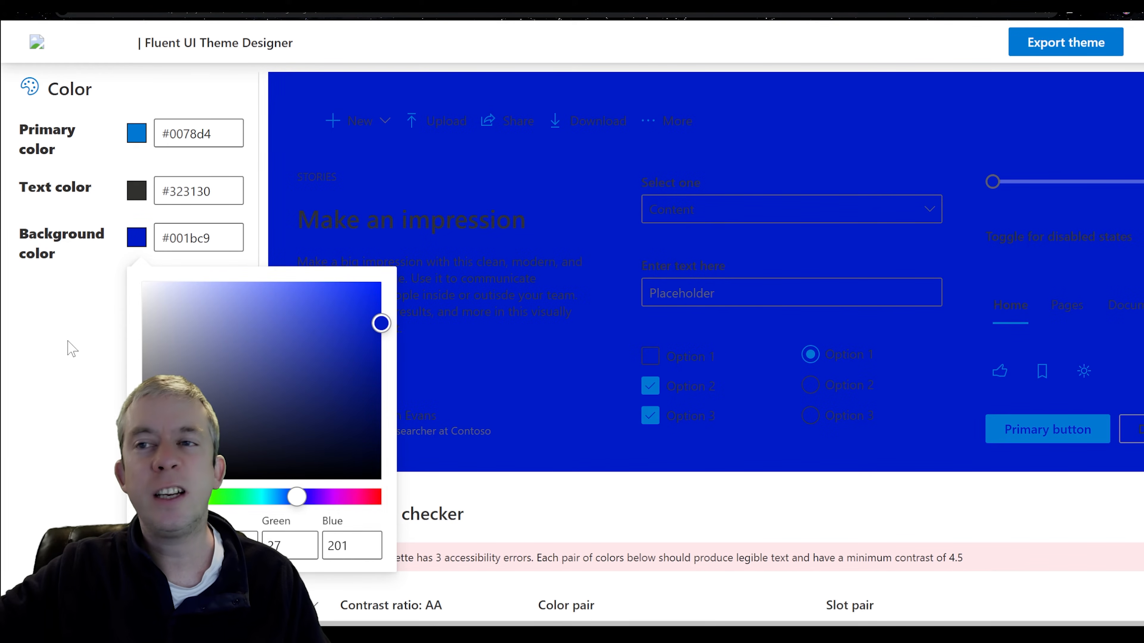
{"action": "left_click", "coordinate": [43, 318]}
{"action": "left_click", "coordinate": [136, 192]}
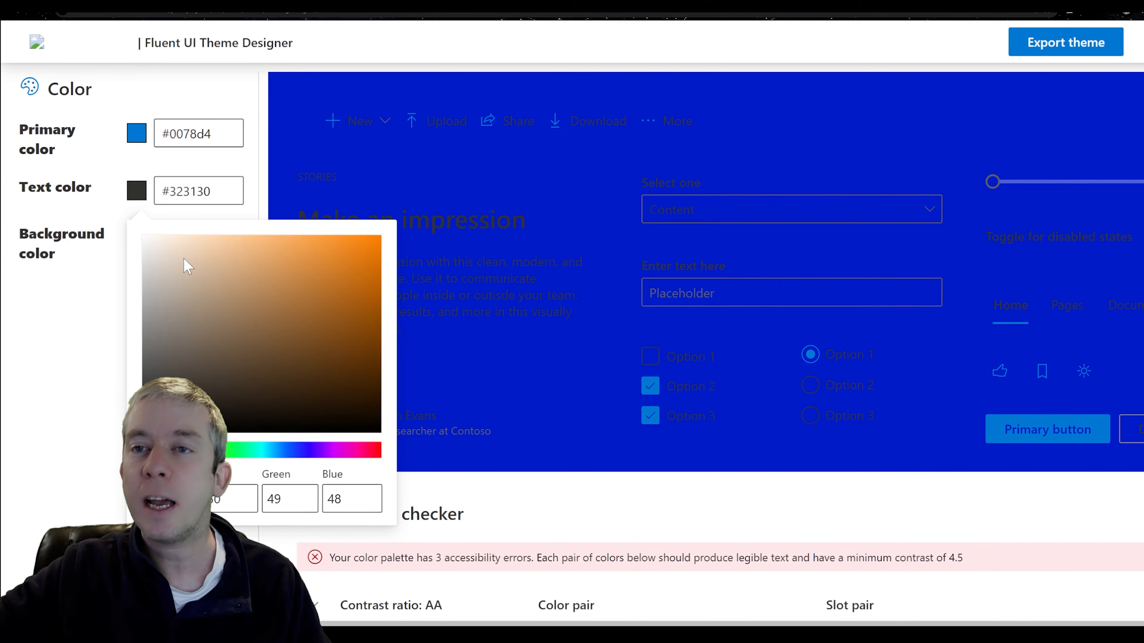
{"action": "left_click_drag", "start_coordinate": [192, 263], "coordinate": [137, 239]}
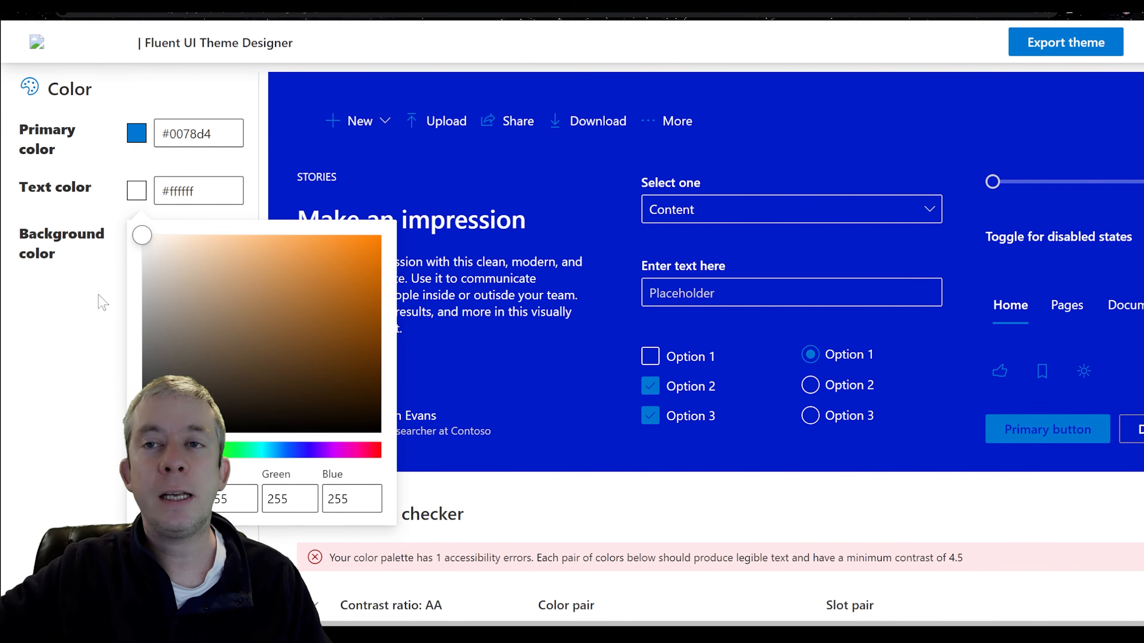
{"action": "left_click", "coordinate": [103, 303]}
- Review the palette's accessibility check and lighten the primary color to #96d2ff
{"action": "scroll", "coordinate": [333, 369], "scroll_direction": "down", "scroll_amount": 3}
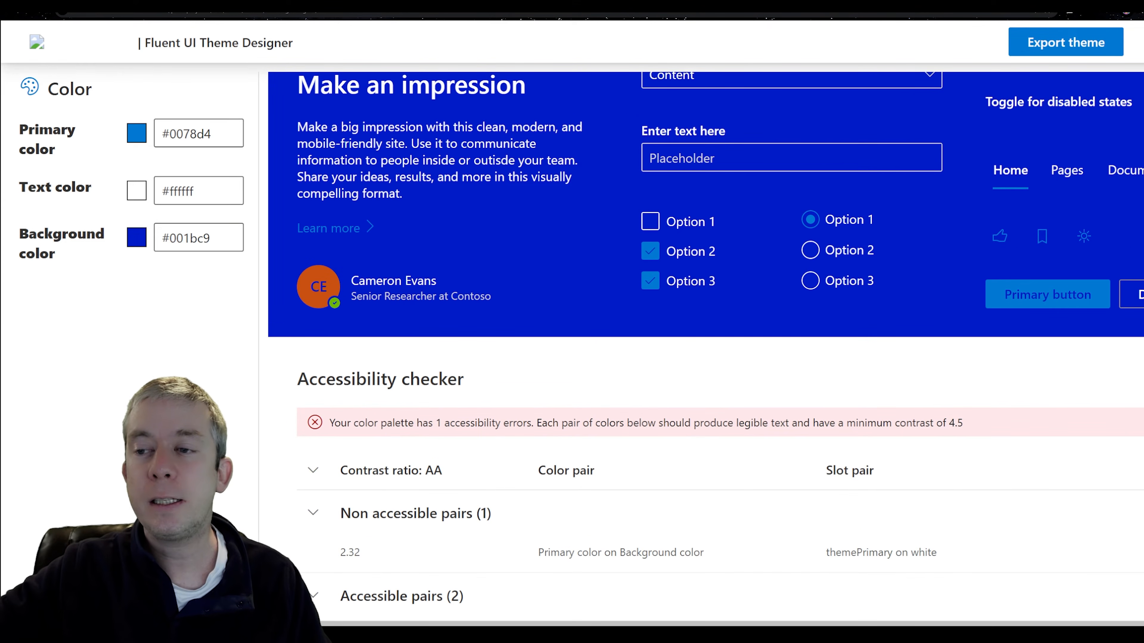
{"action": "left_click_drag", "start_coordinate": [428, 423], "coordinate": [546, 423]}
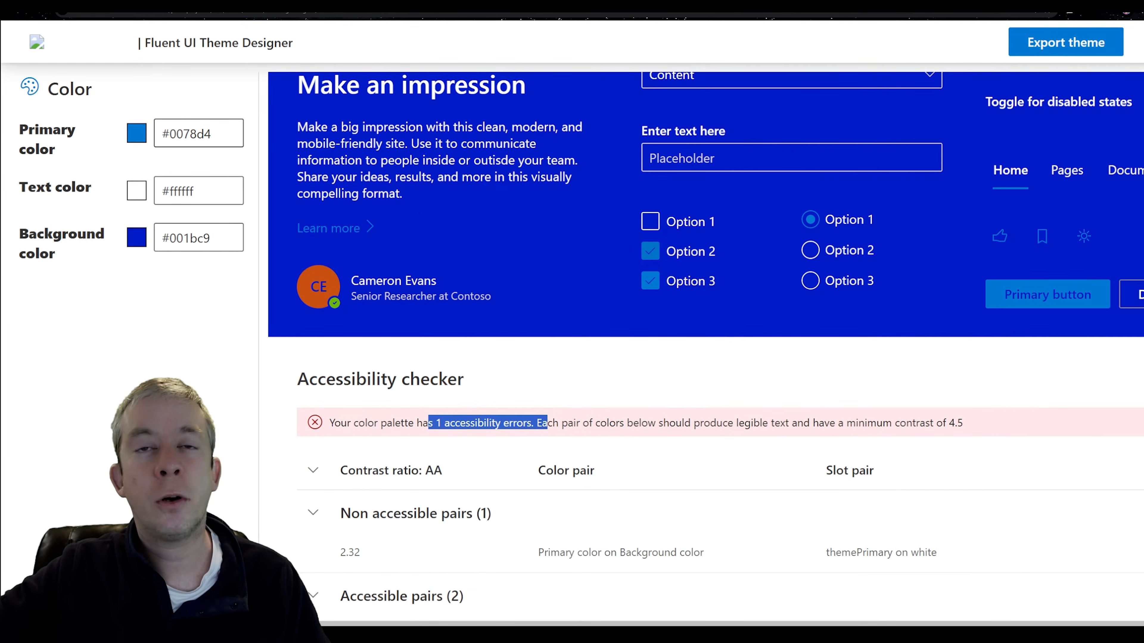
{"action": "left_click", "coordinate": [137, 134]}
{"action": "left_click_drag", "start_coordinate": [194, 203], "coordinate": [319, 178]}
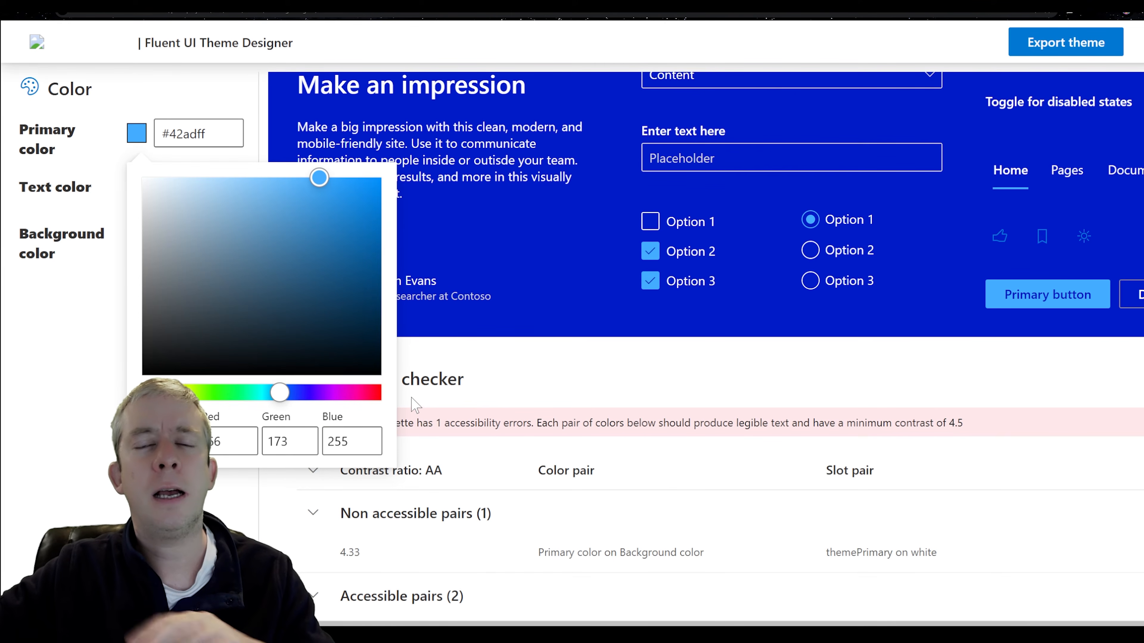
{"action": "left_click_drag", "start_coordinate": [319, 178], "coordinate": [241, 178]}
{"action": "left_click", "coordinate": [101, 354]}
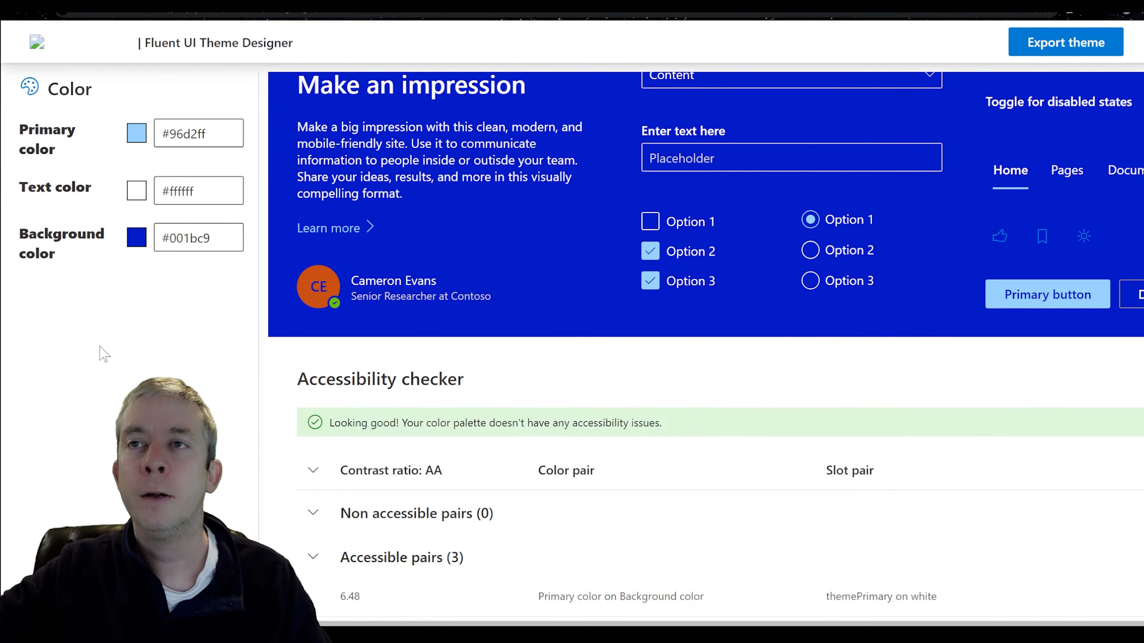
{"action": "scroll", "coordinate": [301, 279], "scroll_direction": "up", "scroll_amount": 3}
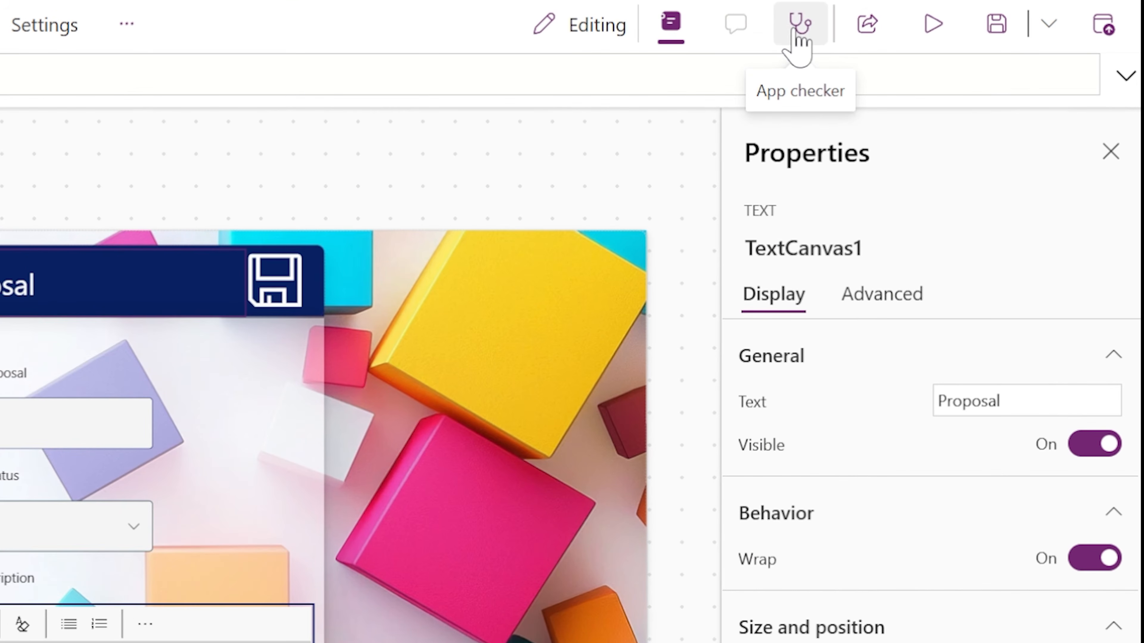
- In Power Apps, run the App checker and open Icon1's missing accessible label from the accessibility results
{"action": "left_click", "coordinate": [972, 64]}
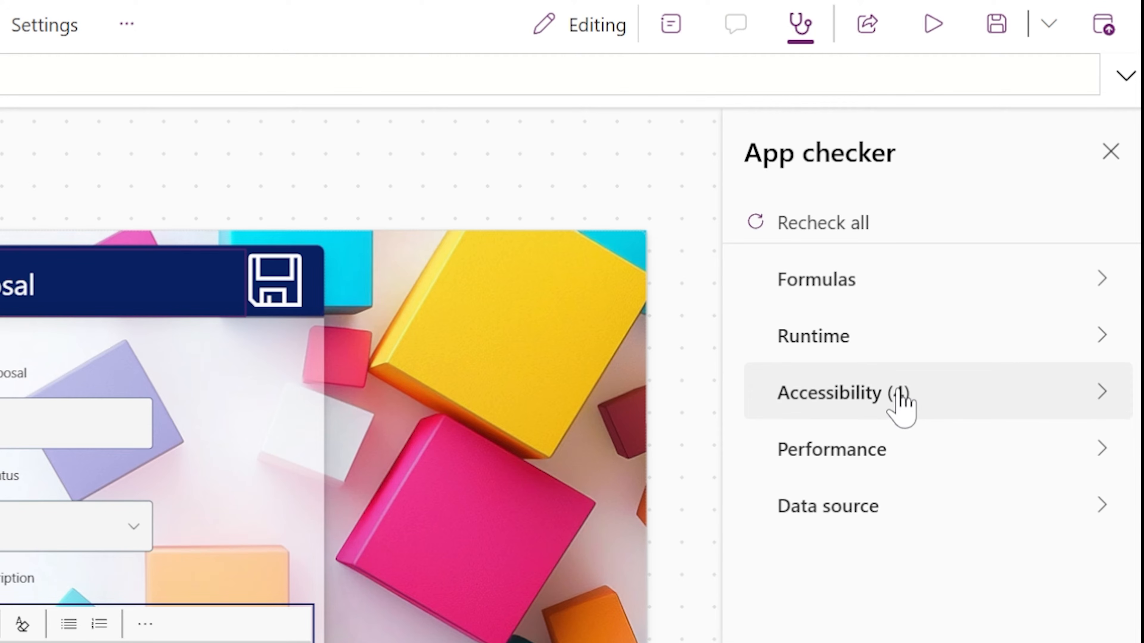
{"action": "left_click", "coordinate": [898, 401]}
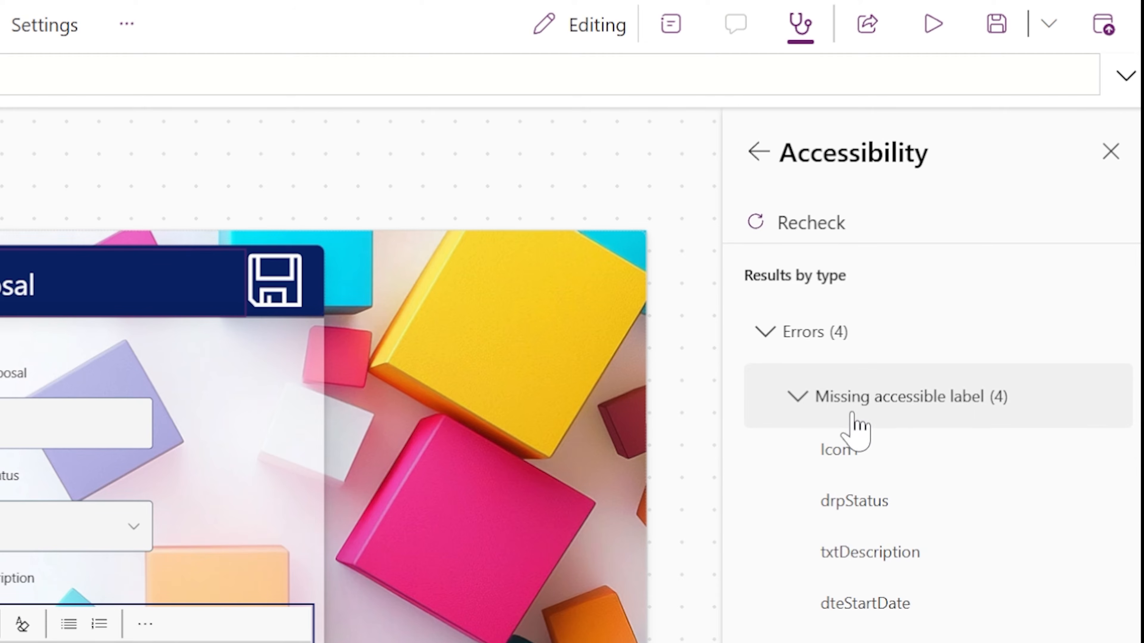
{"action": "left_click", "coordinate": [840, 443]}
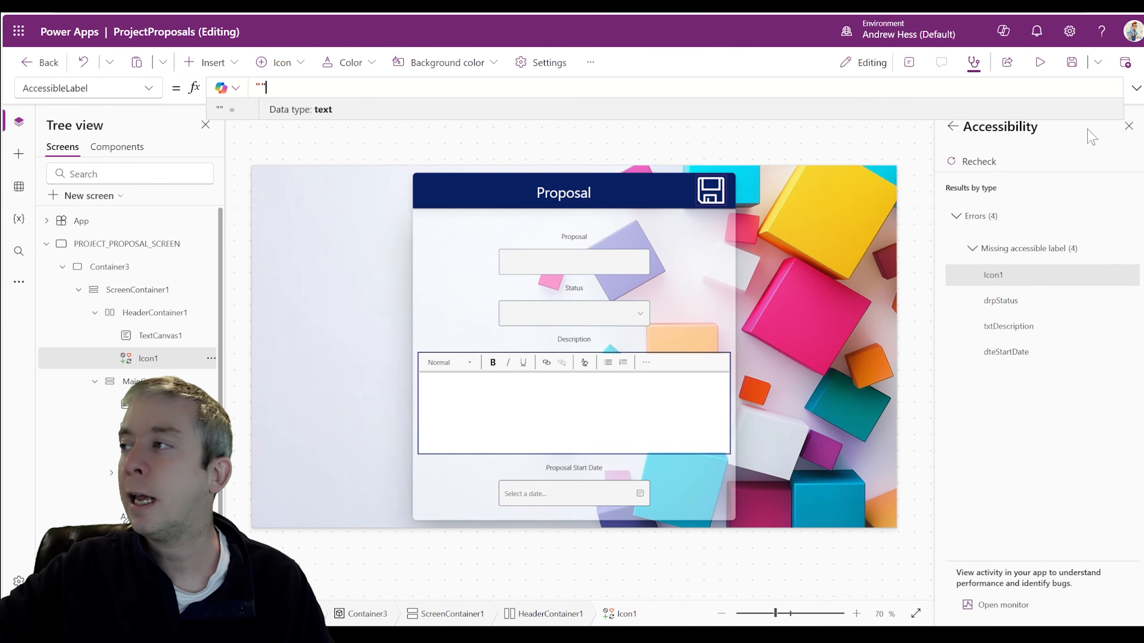
- Set the save icon's AccessibleLabel property to "Save Button"
{"action": "left_click", "coordinate": [1129, 126]}
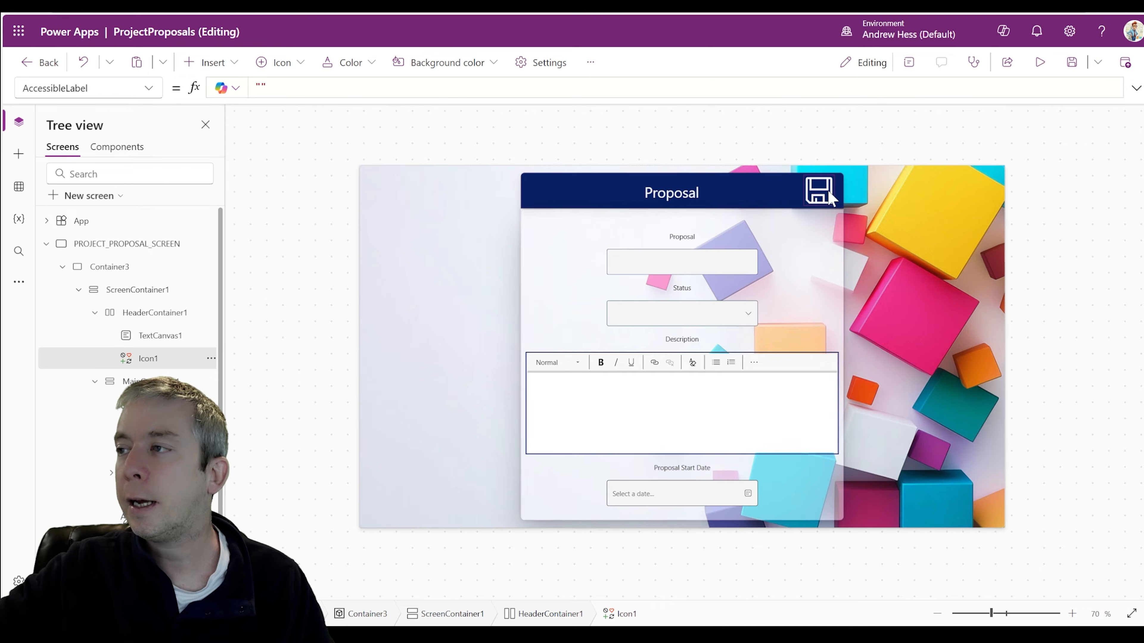
{"action": "left_click", "coordinate": [908, 61]}
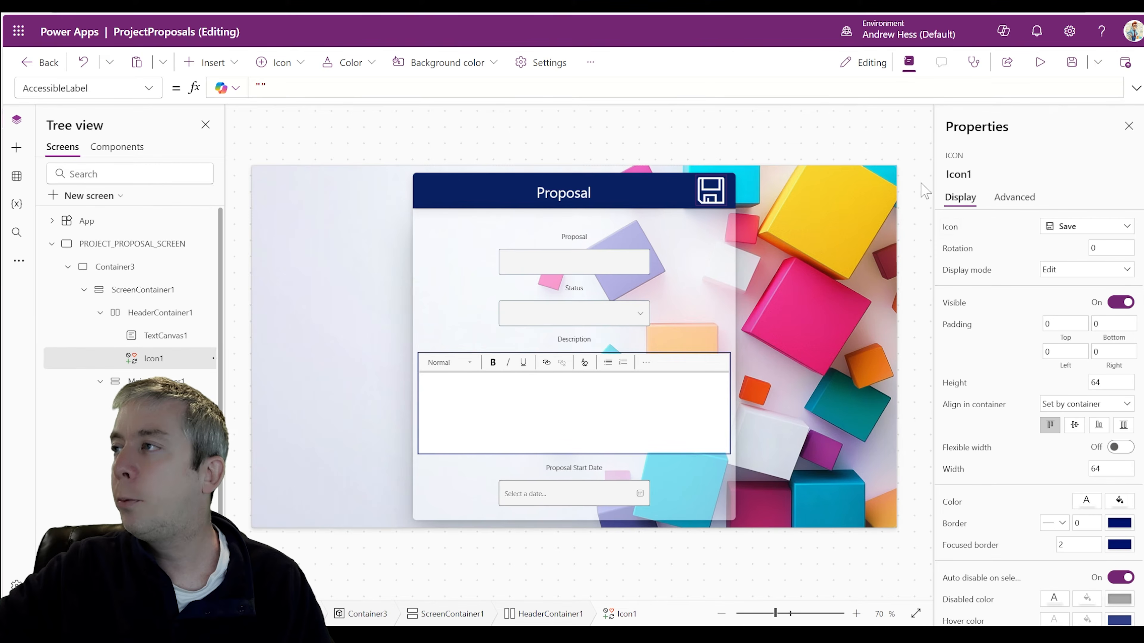
{"action": "left_click", "coordinate": [997, 198]}
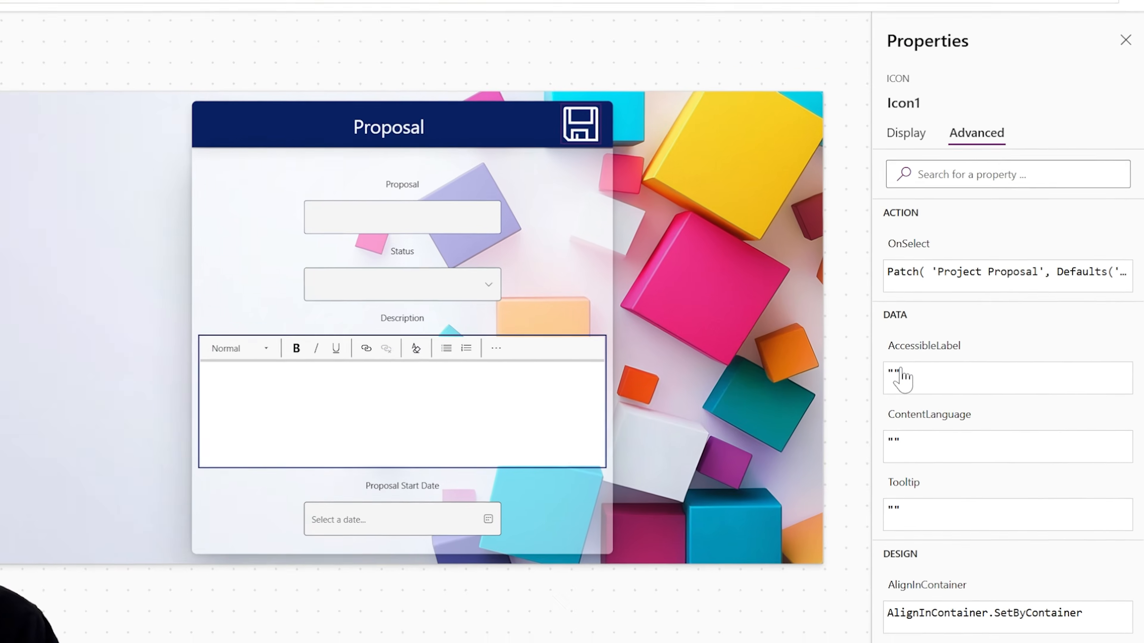
{"action": "mouse_move", "coordinate": [909, 343]}
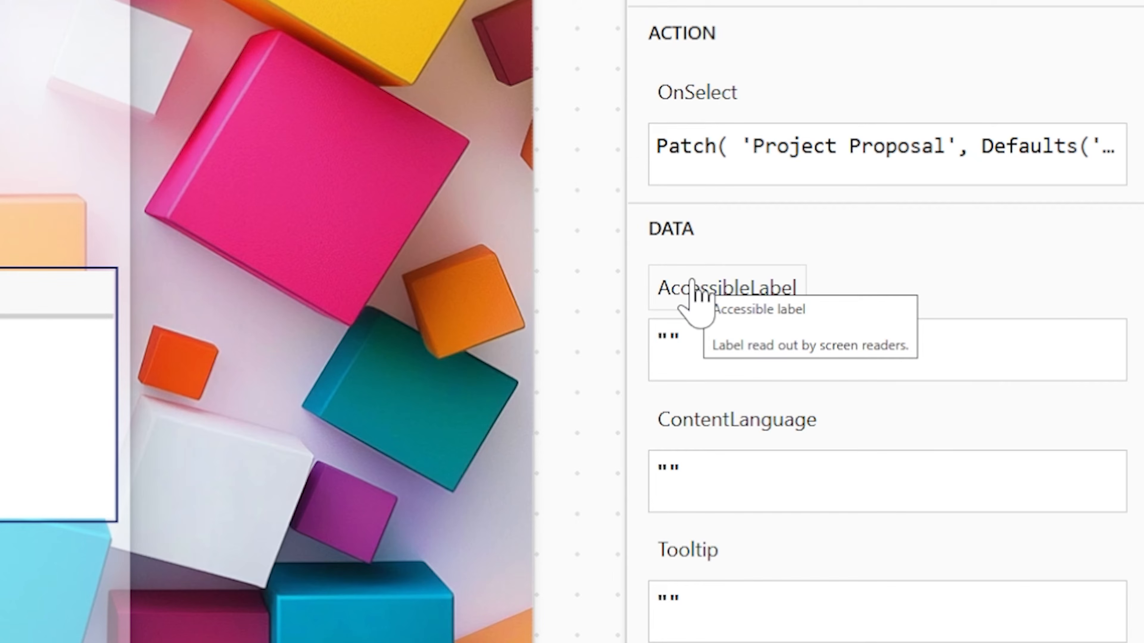
{"action": "left_click", "coordinate": [674, 338]}
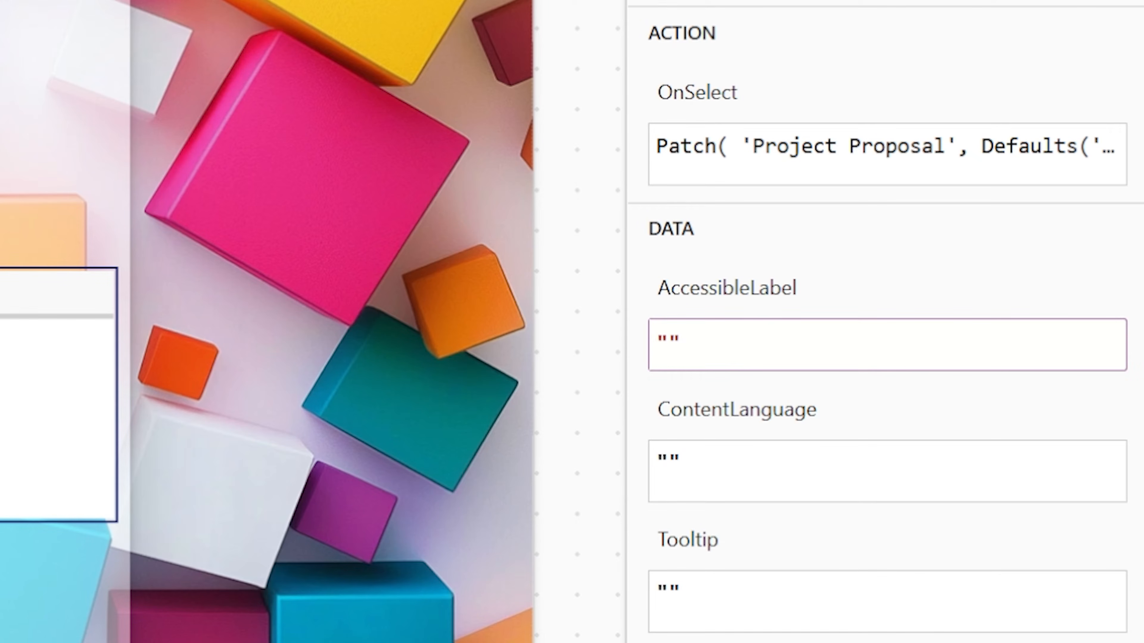
{"action": "type", "text": "Save Button"}
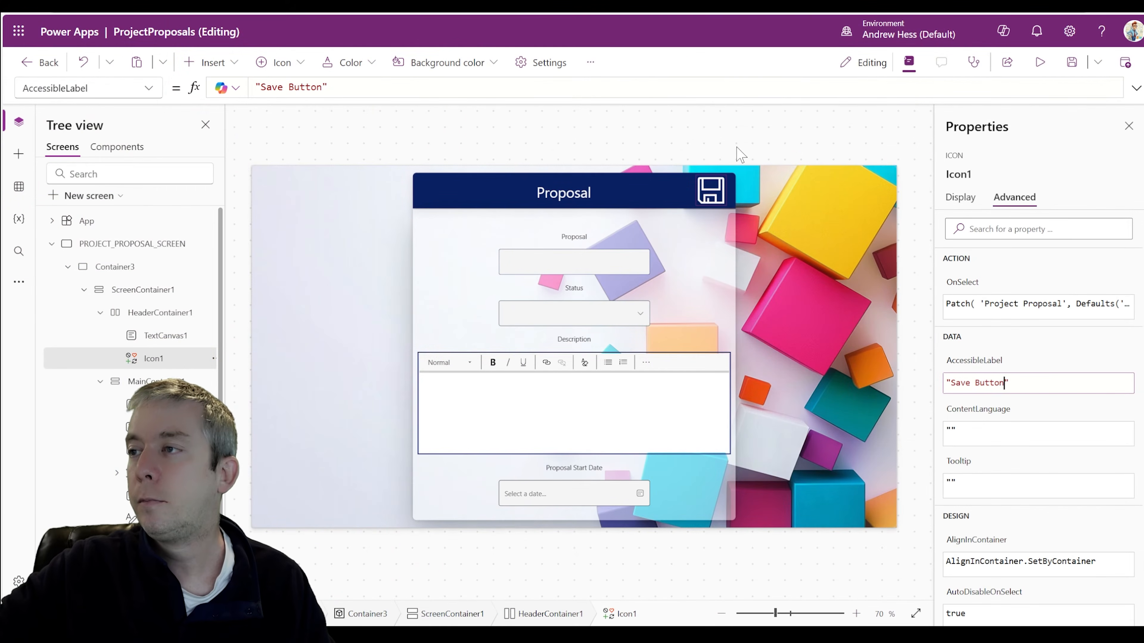
{"action": "left_click", "coordinate": [738, 148]}
{"action": "left_click", "coordinate": [714, 195]}
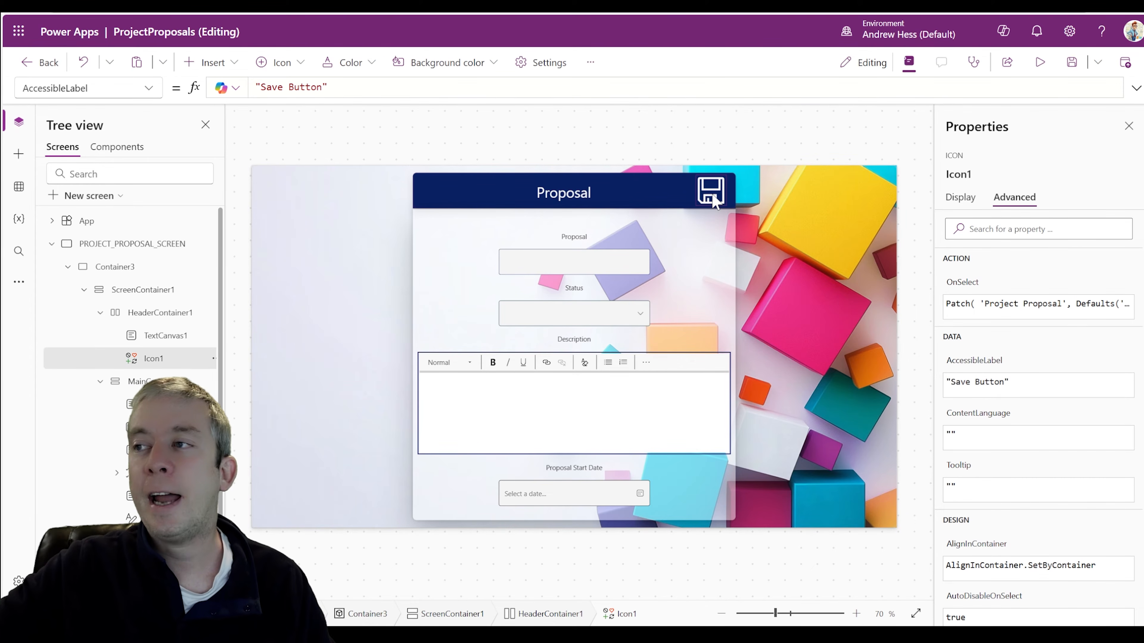
- Return to the App checker's accessibility errors and set drpStatus's accessible label to "Dropdown for Status"
{"action": "left_click", "coordinate": [974, 63]}
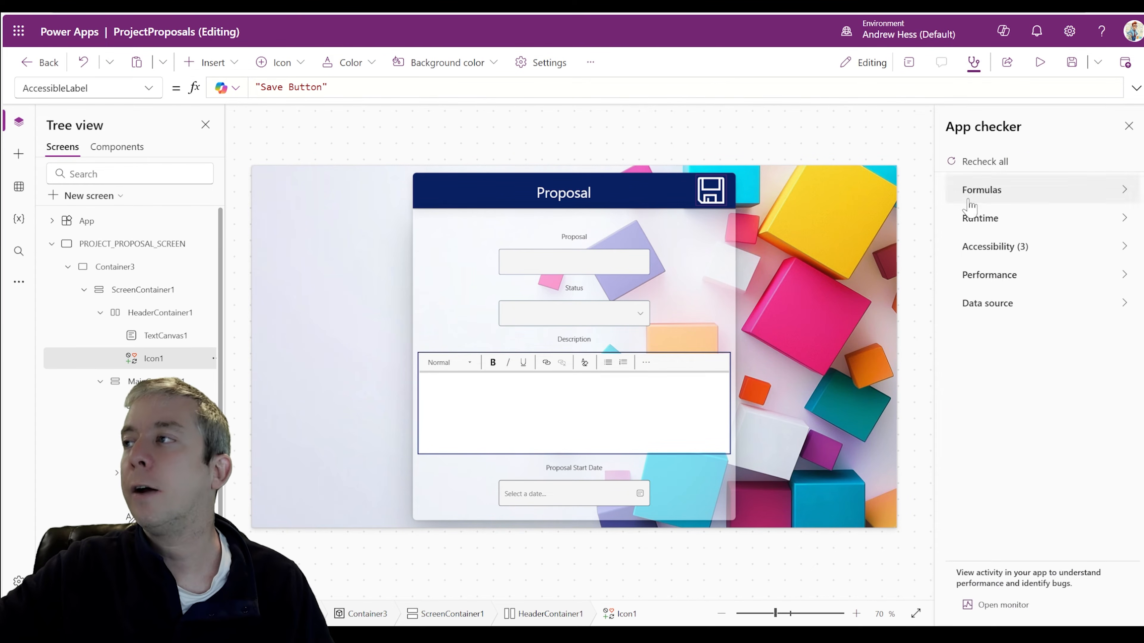
{"action": "left_click", "coordinate": [1003, 250]}
{"action": "left_click", "coordinate": [999, 275]}
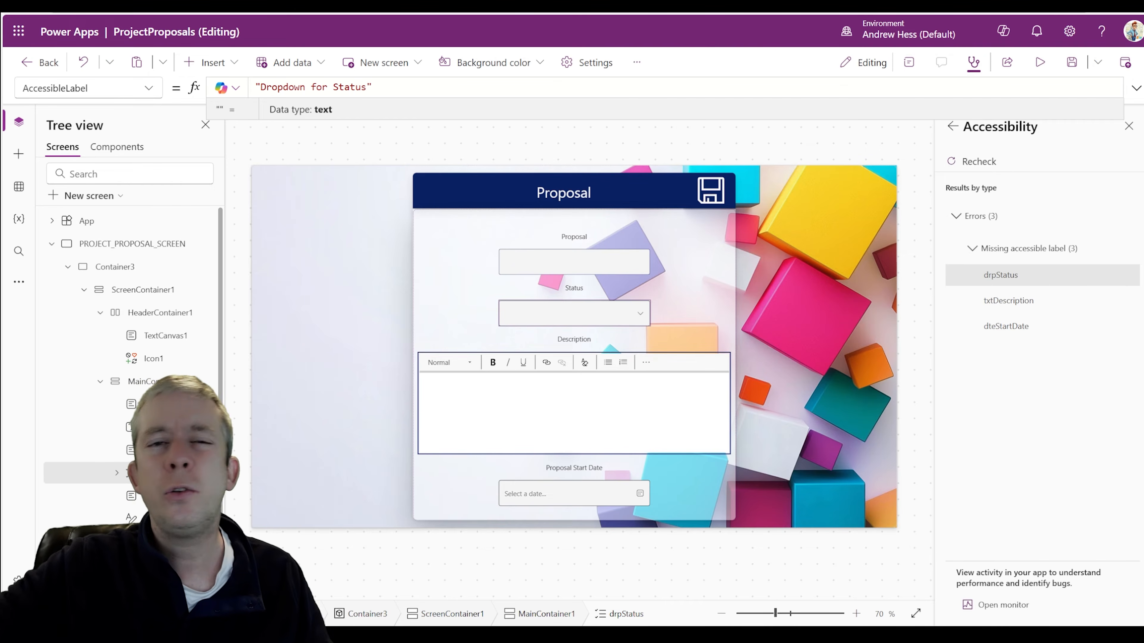
- Set the accessible label of txtDescription to "Multiline for Description"
{"action": "left_click", "coordinate": [1126, 300]}
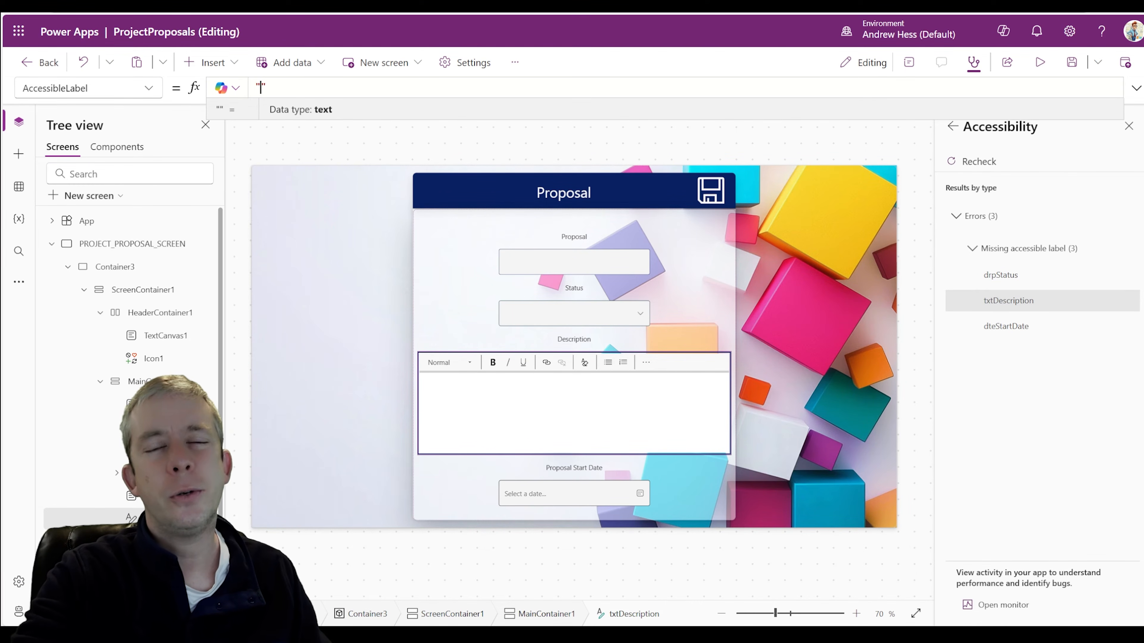
{"action": "type", "text": "Multi"}
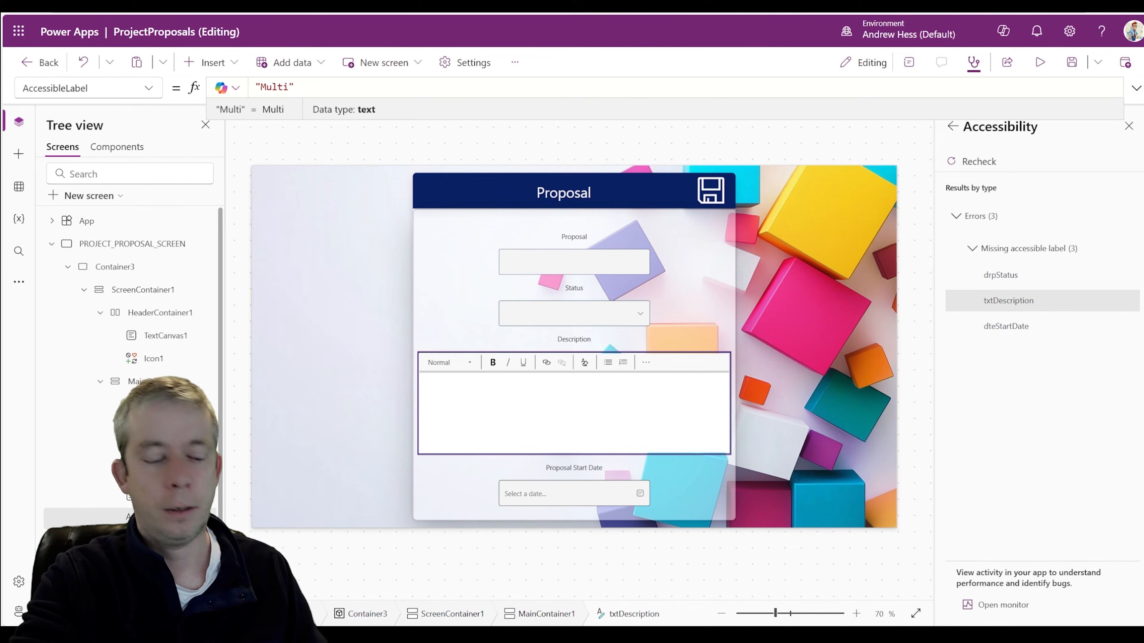
{"action": "type", "text": "line for Description"}
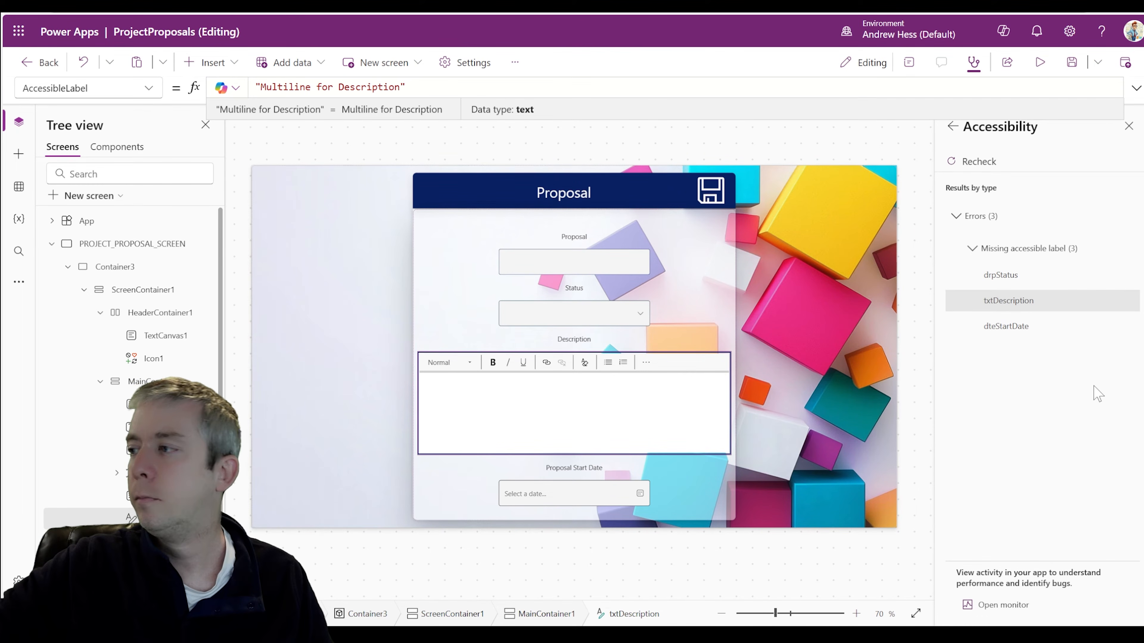
- Set dteStartDate's accessible label to "Date for Proposal", recheck accessibility and return to the App checker overview
{"action": "left_click", "coordinate": [1002, 326]}
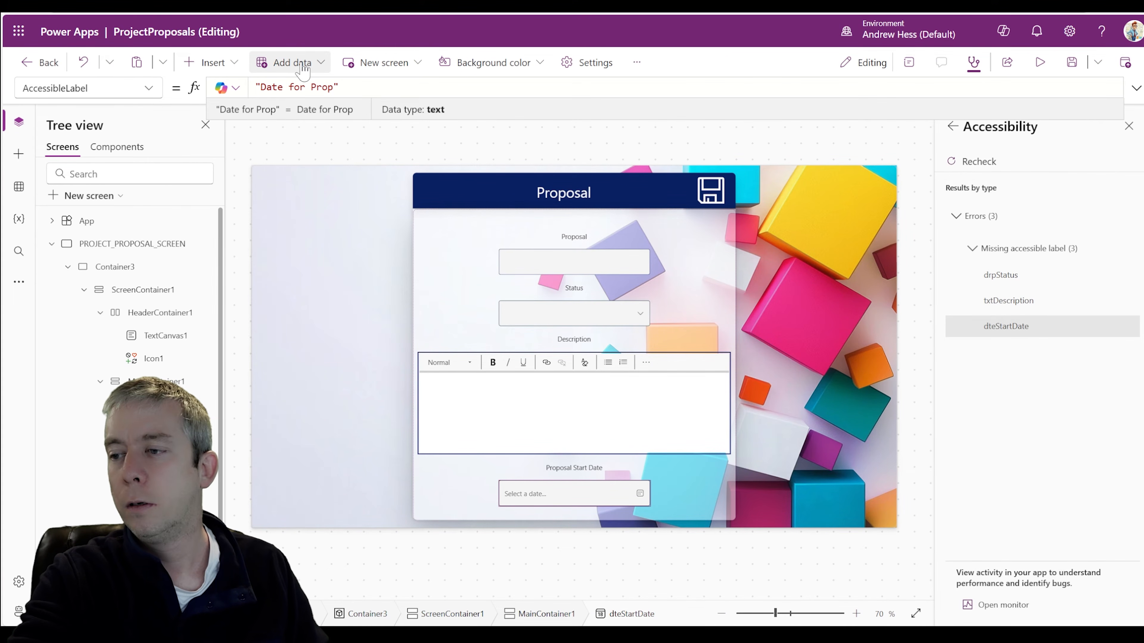
{"action": "left_click", "coordinate": [943, 161]}
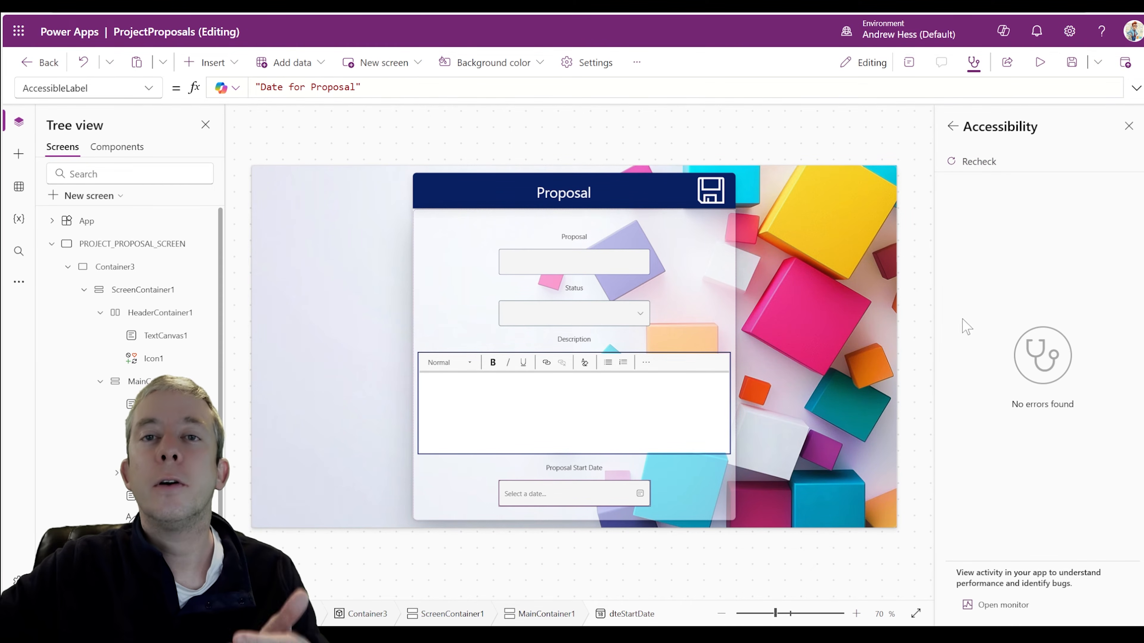
{"action": "left_click", "coordinate": [951, 129]}
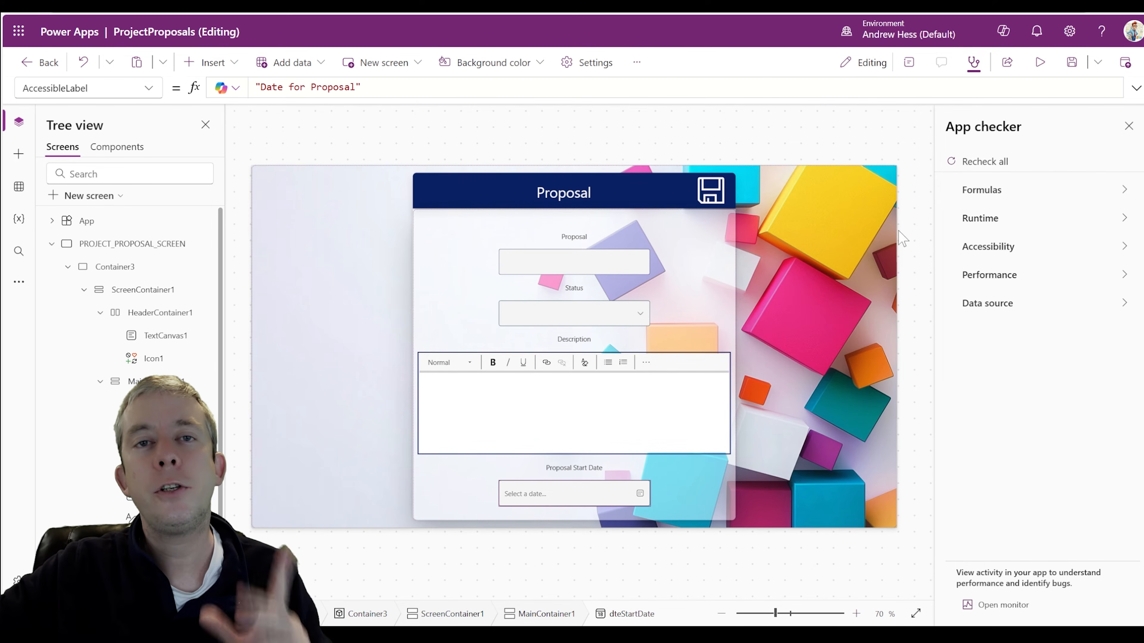
- Preview the app, move keyboard focus through the Proposal, Status, Description and Proposal Start Date fields, and exit the preview
{"action": "left_click", "coordinate": [1040, 62]}
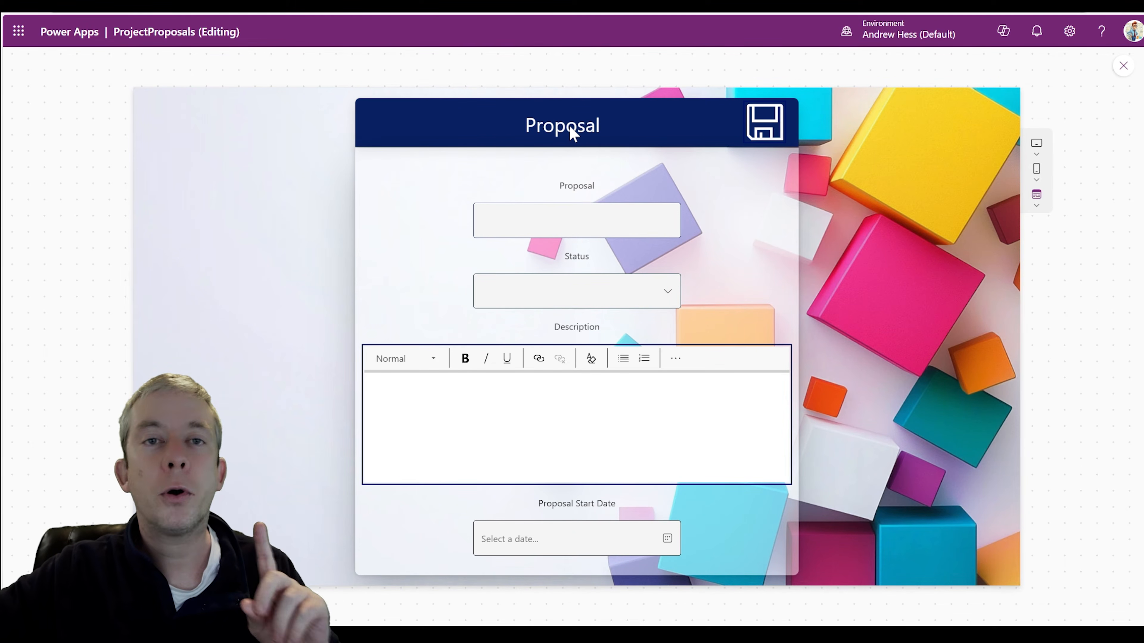
{"action": "key", "text": "Tab"}
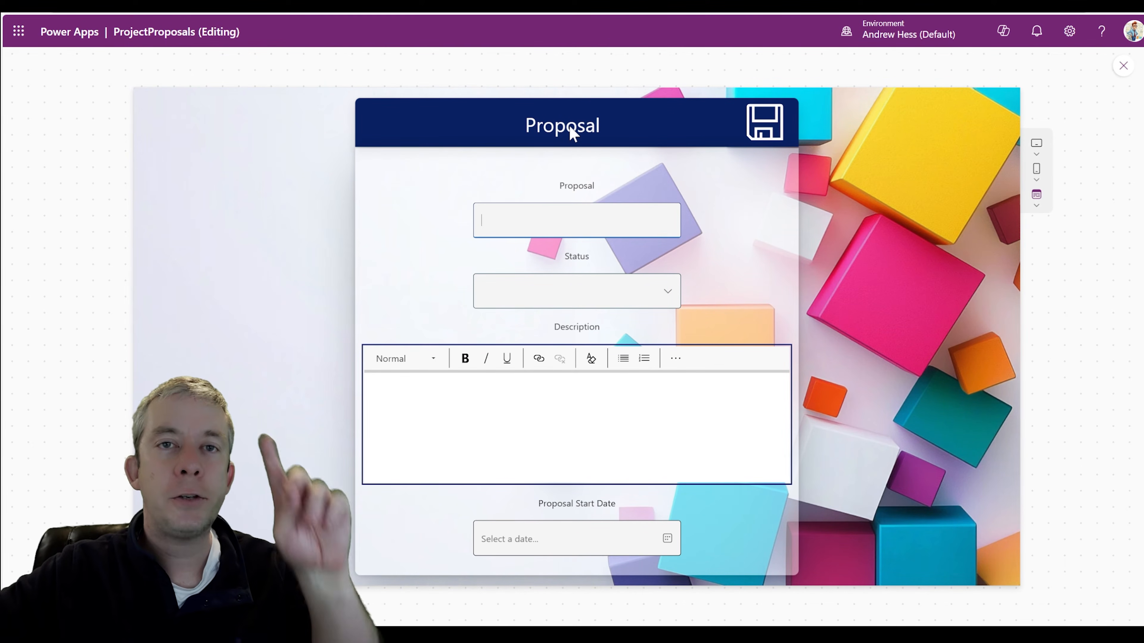
{"action": "key", "text": "Tab"}
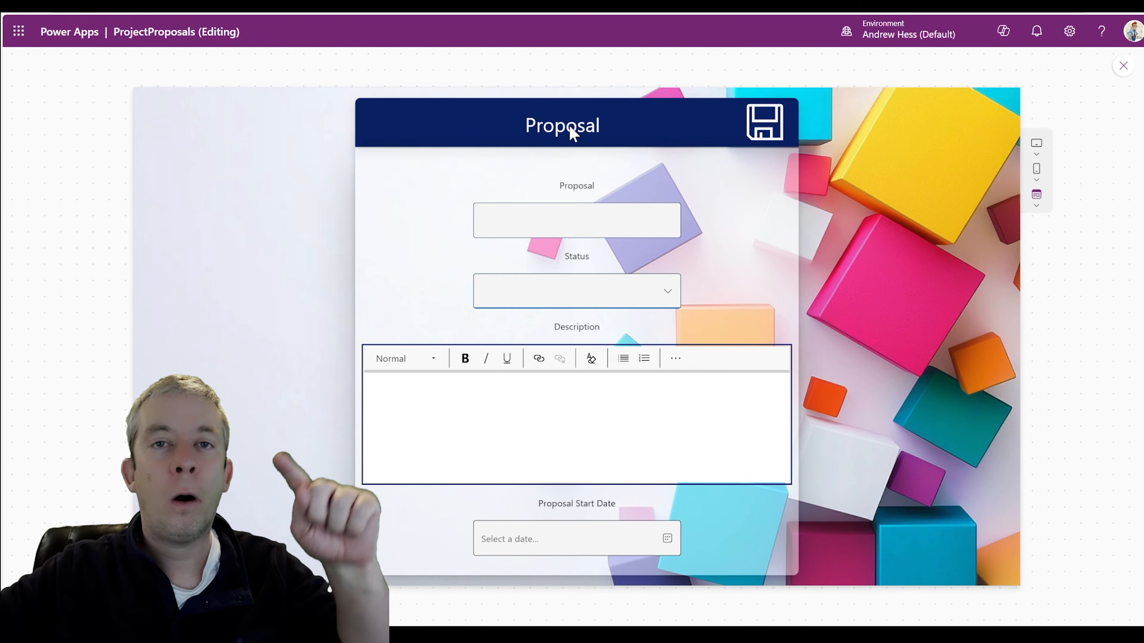
{"action": "key", "text": "Tab"}
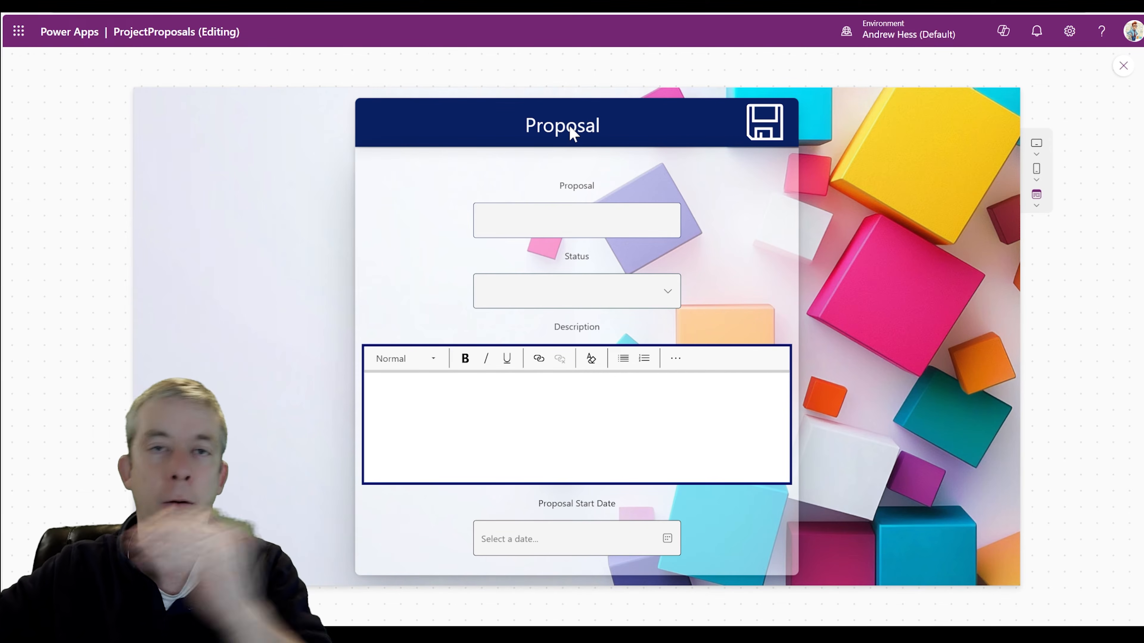
{"action": "key", "text": "Tab"}
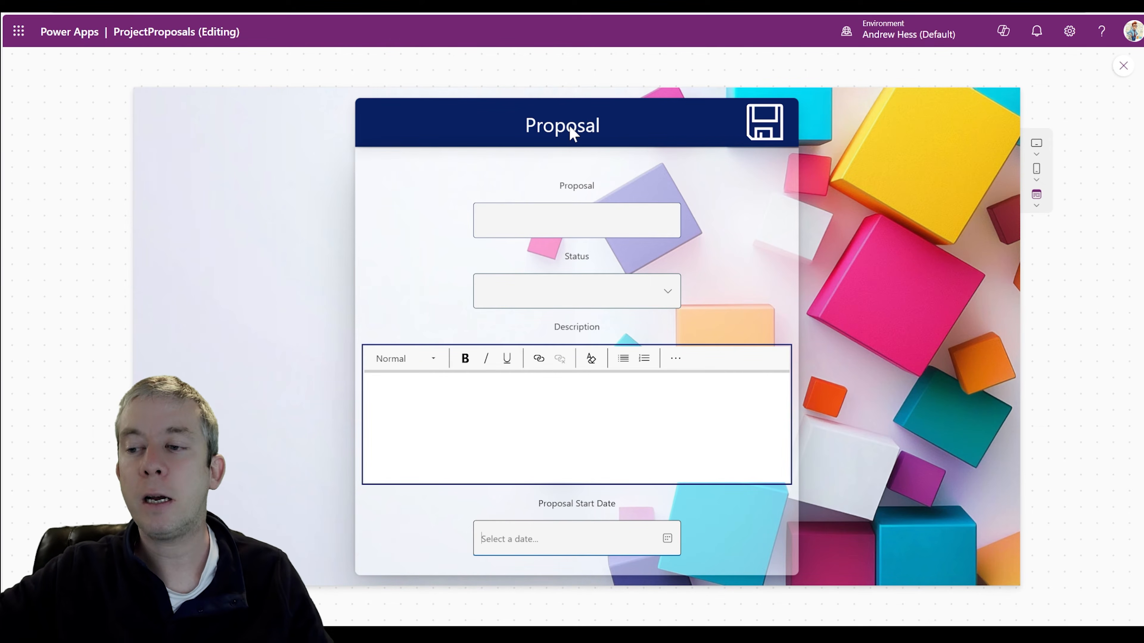
{"action": "left_click", "coordinate": [1121, 68]}
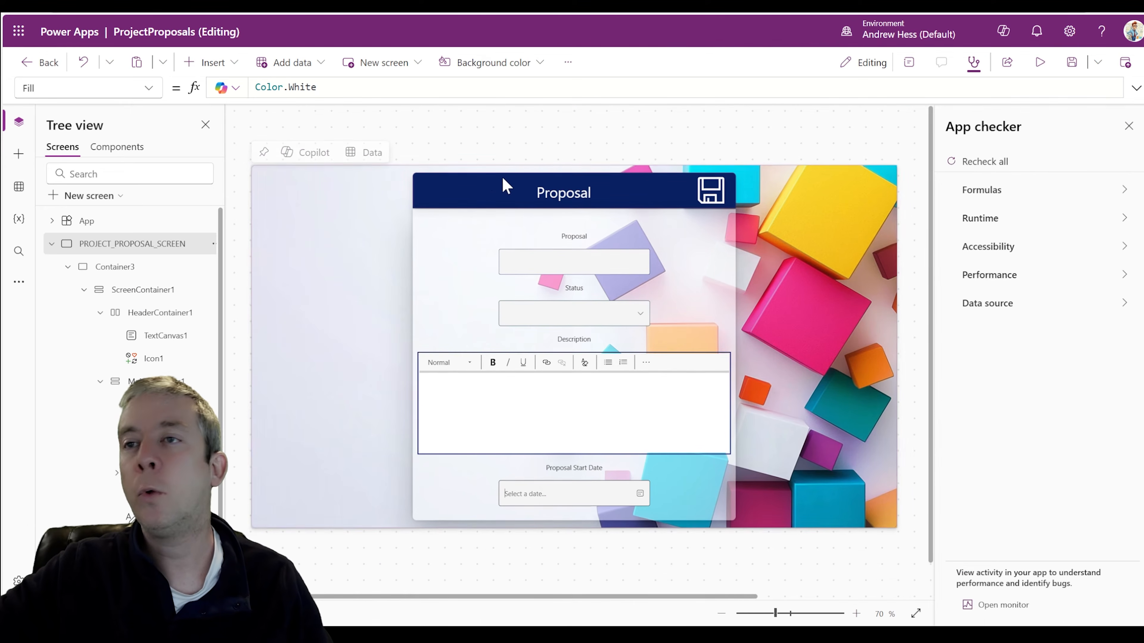
- Add a classic text label in the empty area beside the form and place a copy of it underneath
{"action": "left_click", "coordinate": [211, 62]}
{"action": "type", "text": "text"}
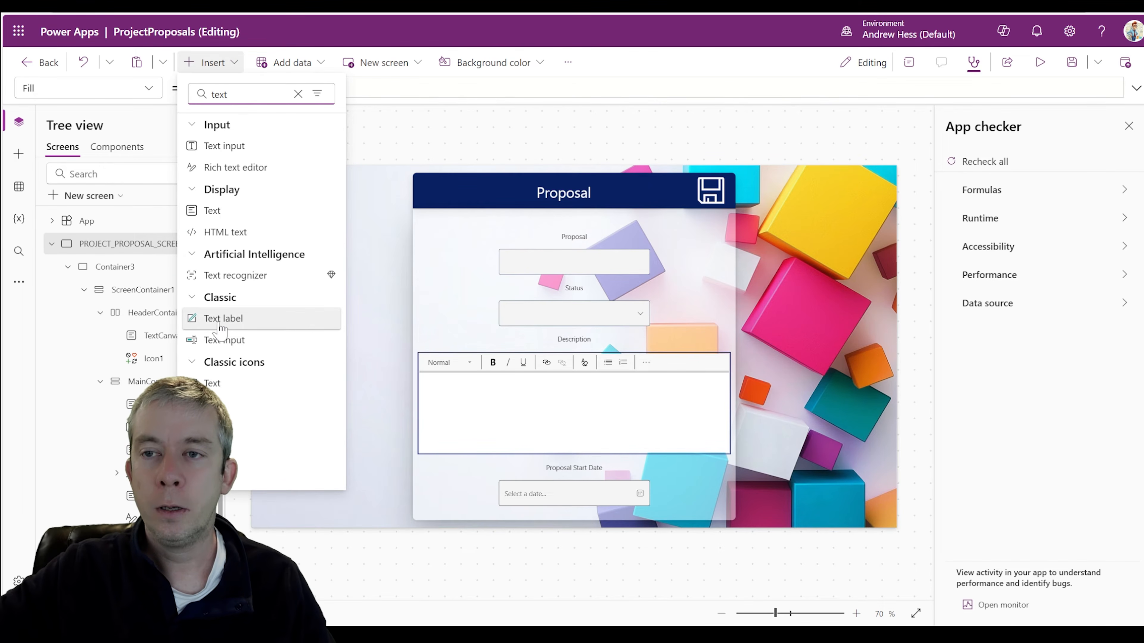
{"action": "left_click", "coordinate": [318, 232]}
{"action": "left_click_drag", "start_coordinate": [310, 198], "coordinate": [306, 278]}
{"action": "key", "text": "ctrl+v"}
{"action": "left_click", "coordinate": [301, 245]}
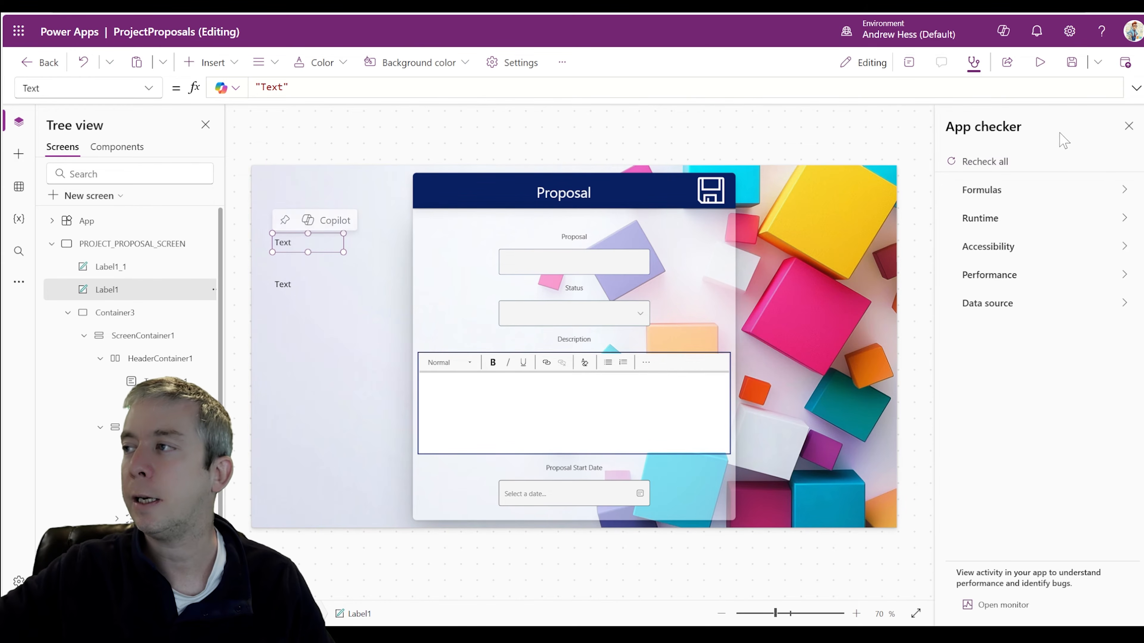
- Find the TabIndex property in the upper label's advanced properties and select its value for editing
{"action": "left_click", "coordinate": [909, 63]}
{"action": "scroll", "coordinate": [1008, 325], "scroll_direction": "down", "scroll_amount": 7}
{"action": "scroll", "coordinate": [996, 363], "scroll_direction": "down", "scroll_amount": 14}
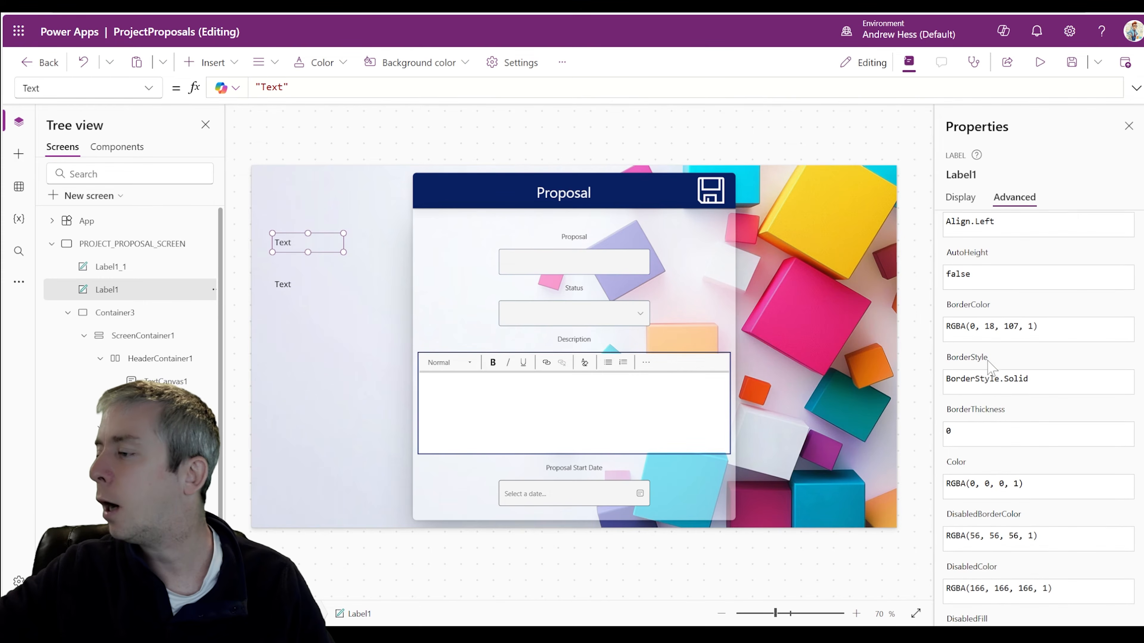
{"action": "scroll", "coordinate": [993, 371], "scroll_direction": "down", "scroll_amount": 16}
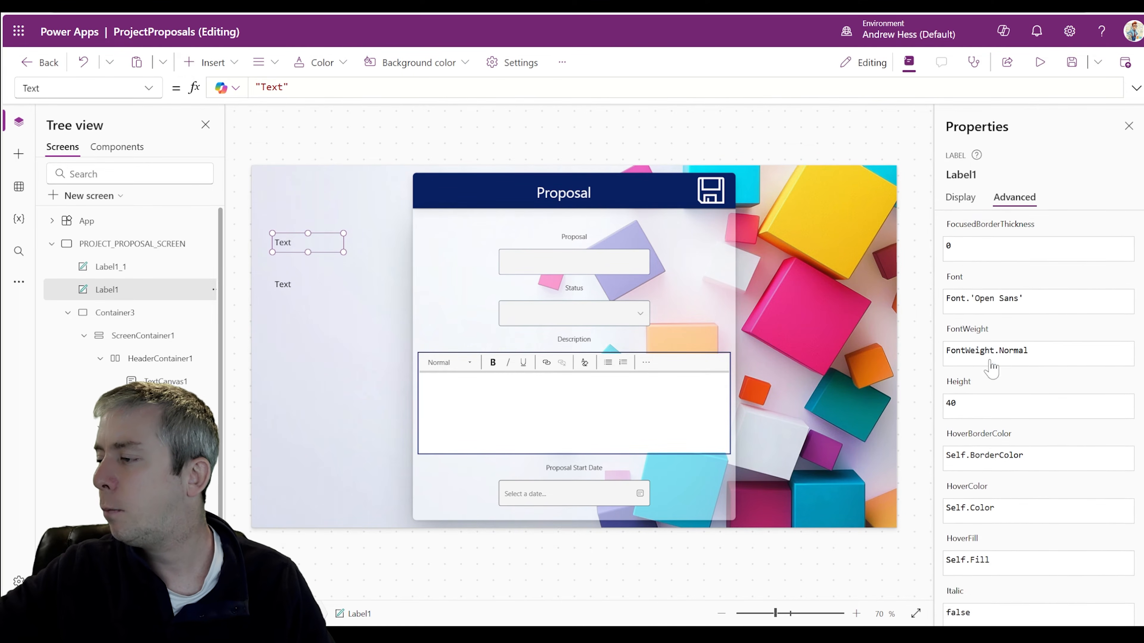
{"action": "scroll", "coordinate": [992, 375], "scroll_direction": "down", "scroll_amount": 5}
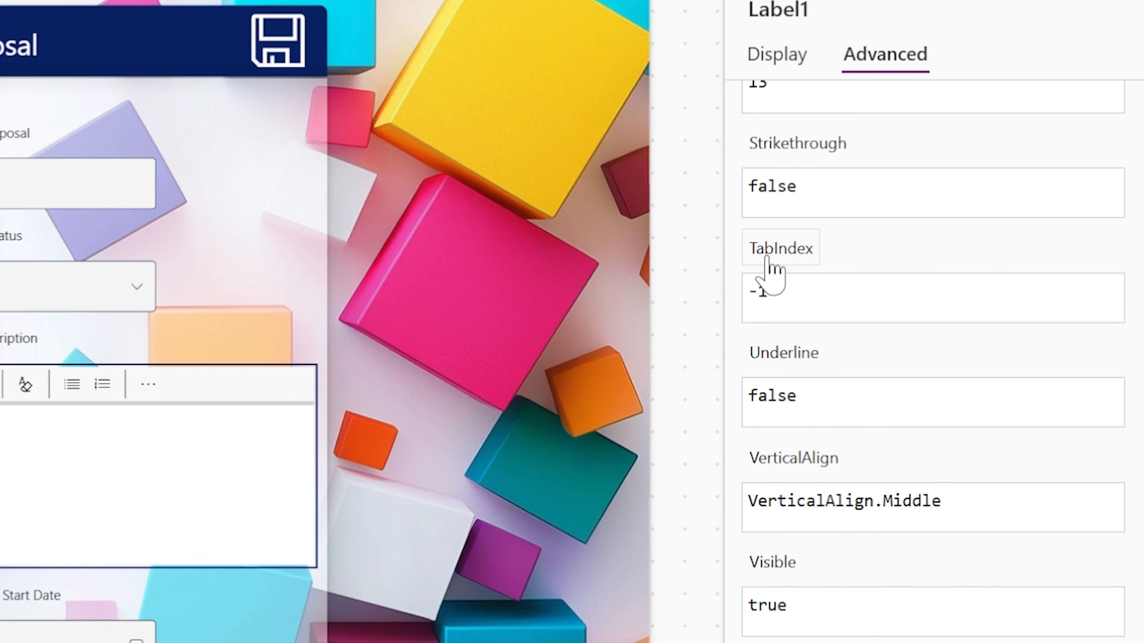
{"action": "mouse_move", "coordinate": [773, 271]}
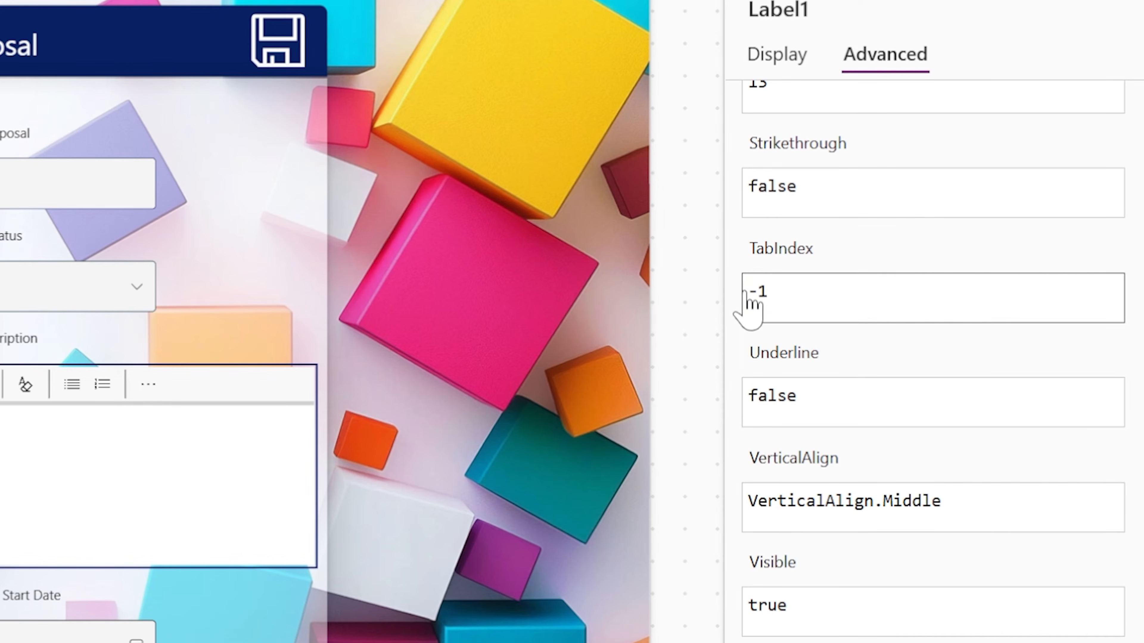
{"action": "left_click", "coordinate": [769, 294]}
{"action": "left_click_drag", "start_coordinate": [769, 293], "coordinate": [748, 294]}
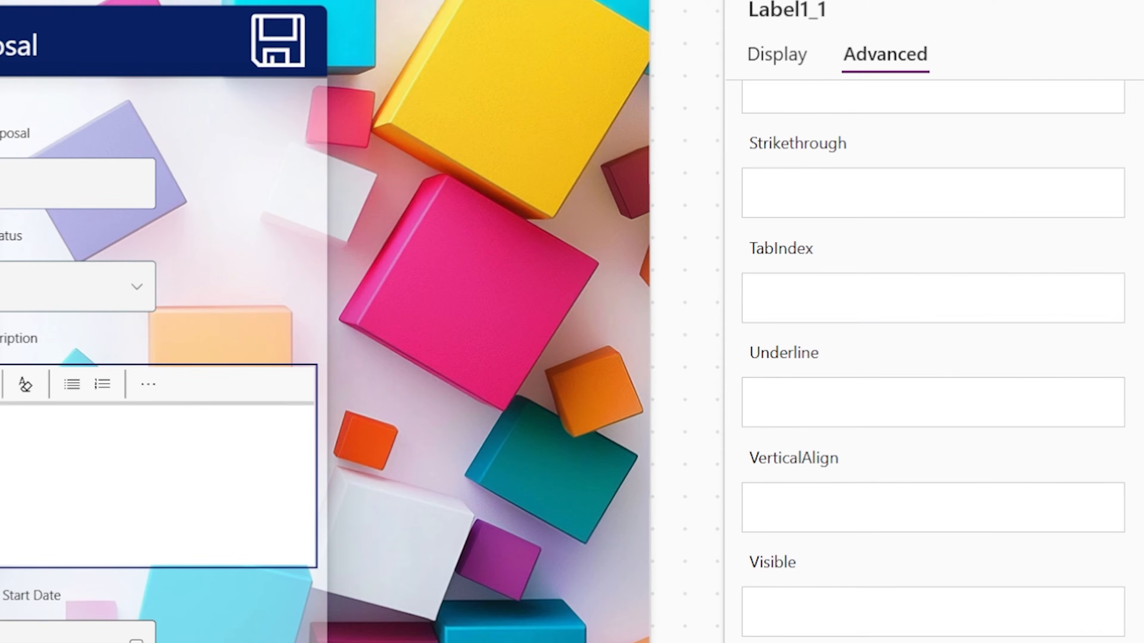
- Set the lower label's TabIndex to 2
{"action": "left_click", "coordinate": [868, 289]}
{"action": "key", "text": "BackSpace"}
{"action": "key", "text": "BackSpace"}
{"action": "type", "text": "2"}
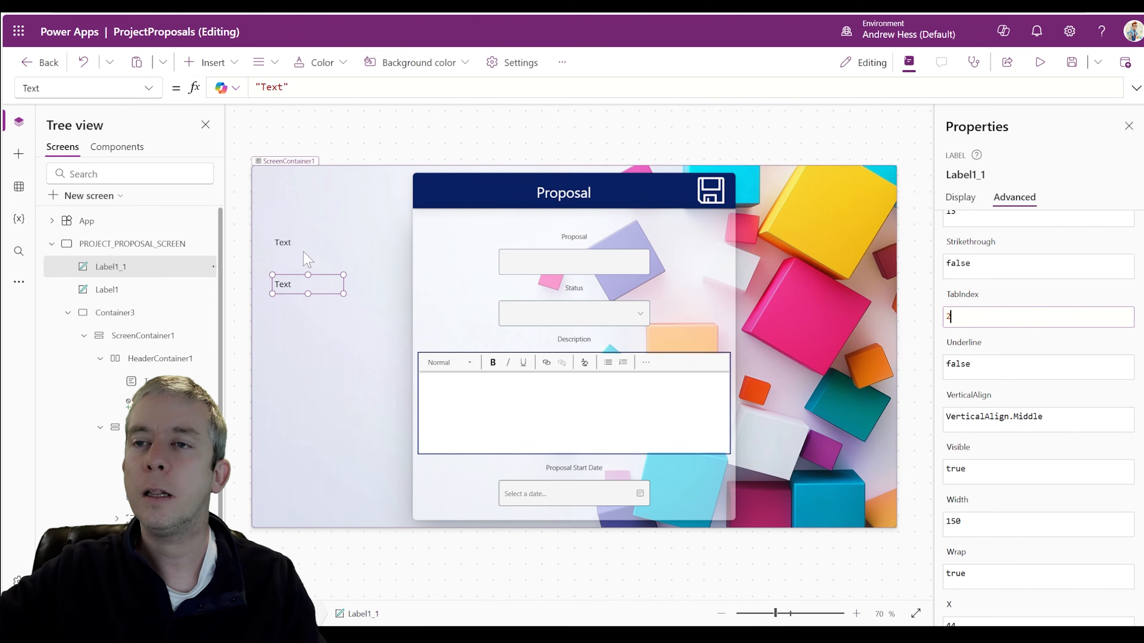
- Delete both test text labels from the screen
{"action": "left_click", "coordinate": [280, 247]}
{"action": "key", "text": "Delete"}
{"action": "left_click", "coordinate": [289, 290]}
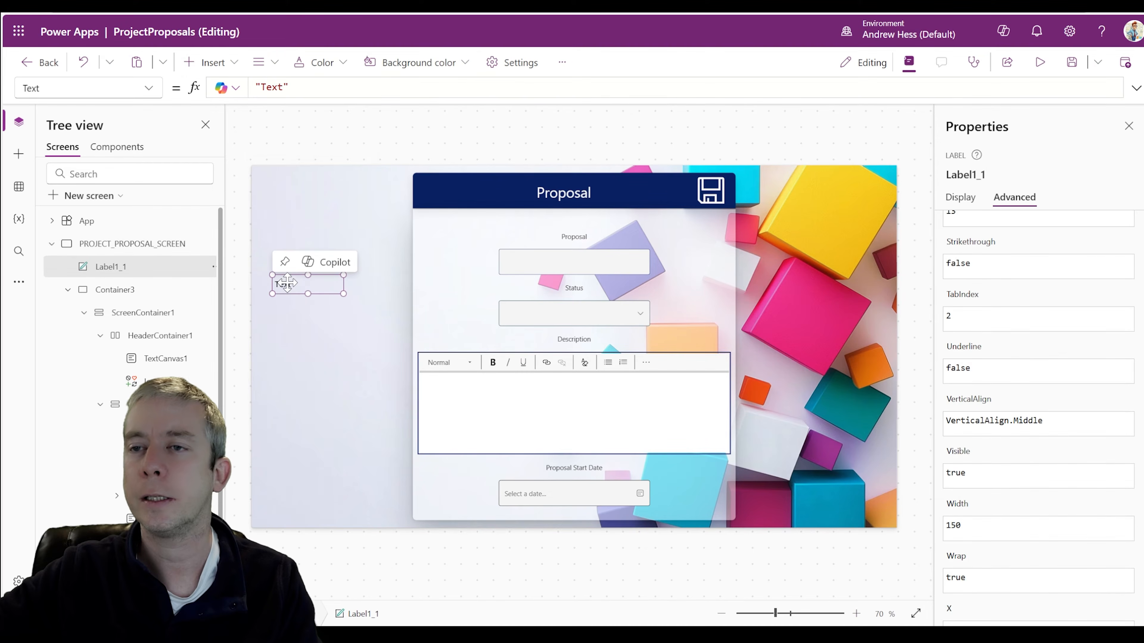
{"action": "key", "text": "Delete"}
- Set the font weight of the Proposal field label, lblProposal, to Semibold
{"action": "left_click", "coordinate": [574, 237]}
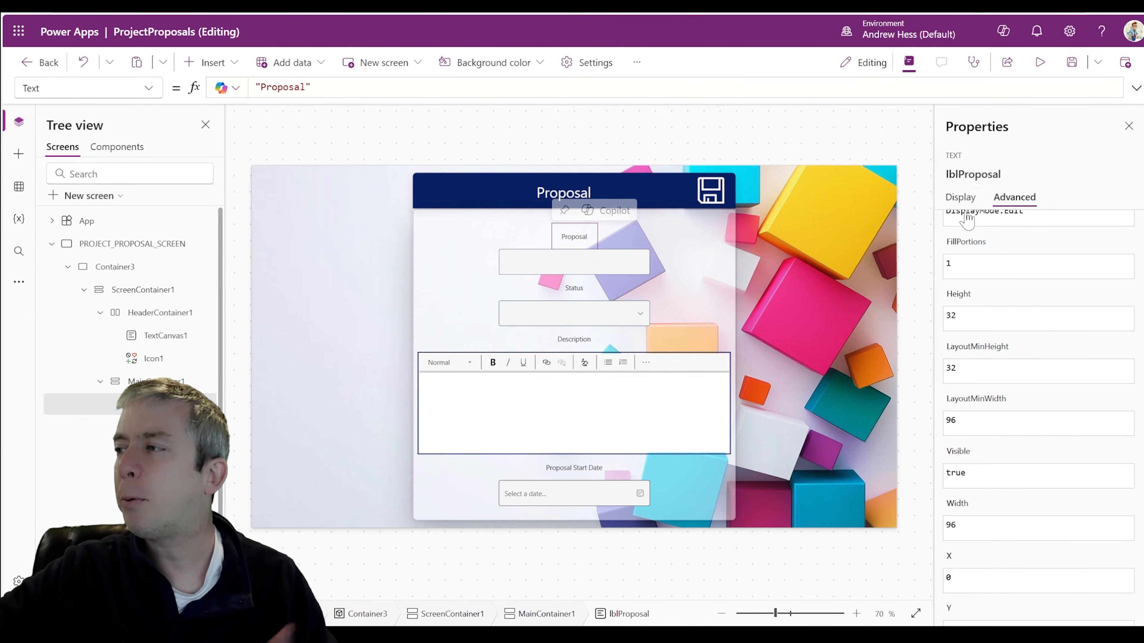
{"action": "left_click", "coordinate": [961, 197]}
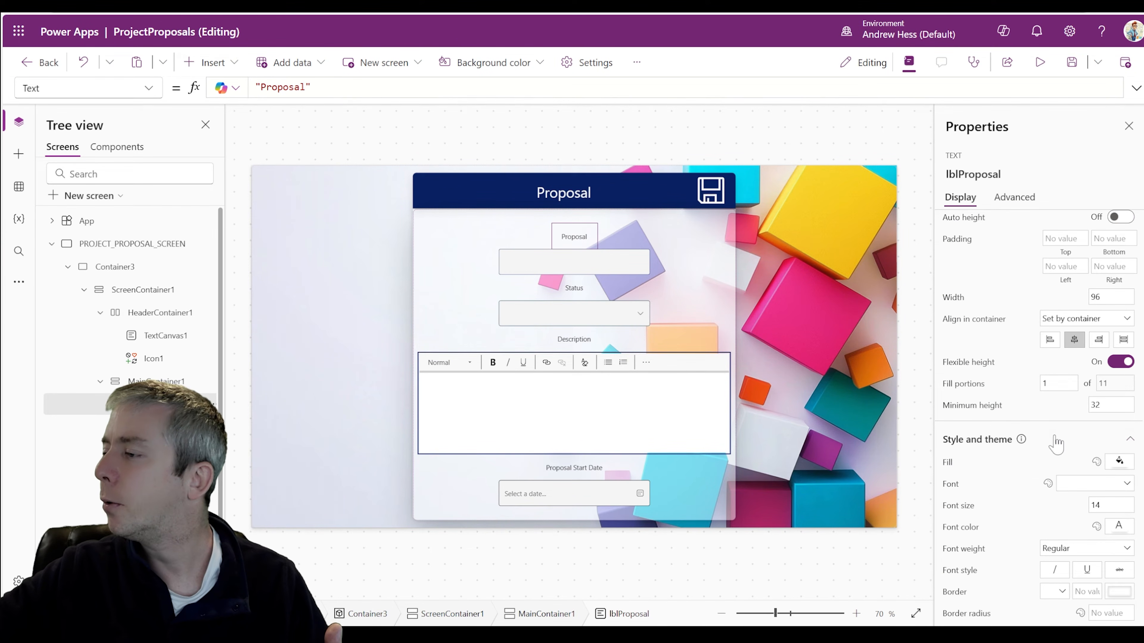
{"action": "scroll", "coordinate": [1040, 385], "scroll_direction": "up", "scroll_amount": 3}
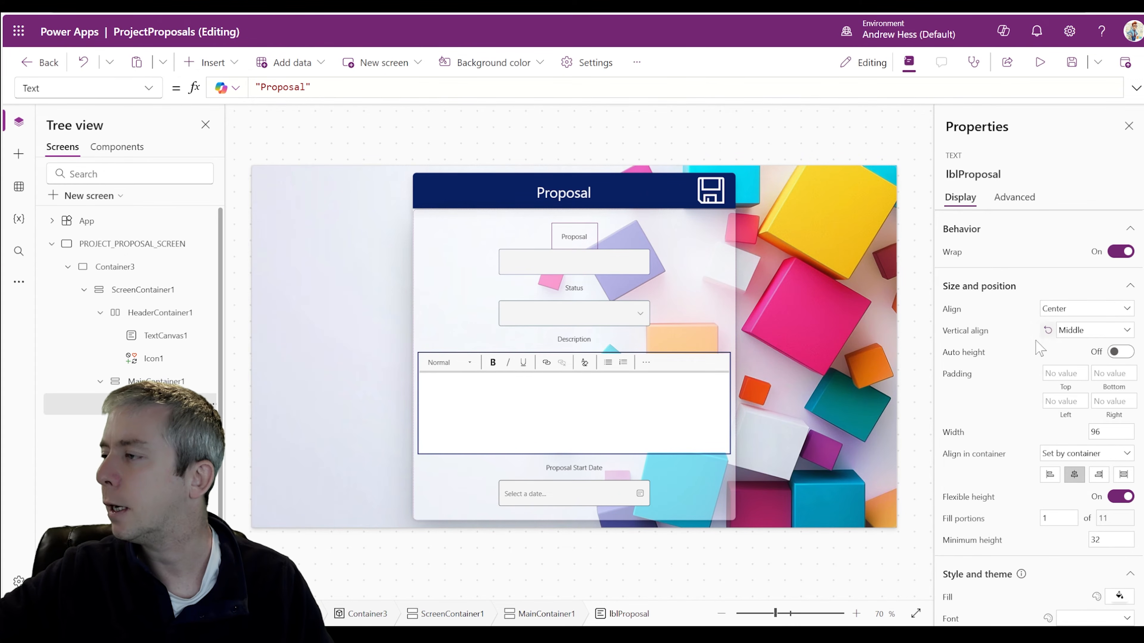
{"action": "left_click", "coordinate": [1087, 548]}
{"action": "left_click", "coordinate": [1056, 515]}
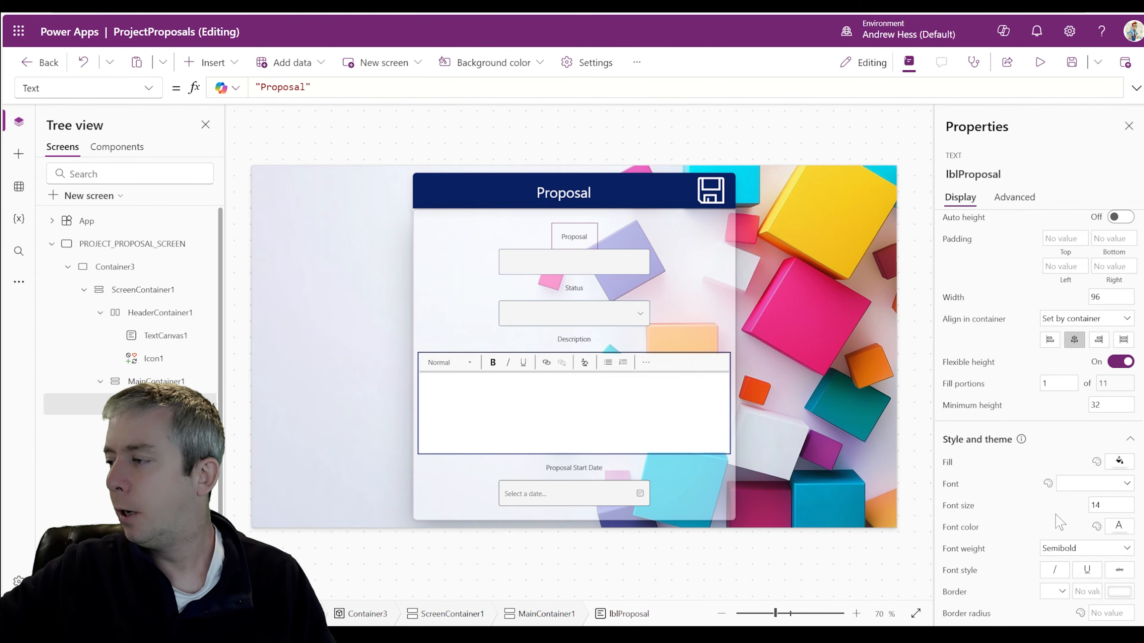
- Set the font weight of the remaining field labels, from Status through Proposal Start Date, to Semibold
{"action": "left_click", "coordinate": [591, 296]}
{"action": "left_click", "coordinate": [1065, 549]}
{"action": "left_click", "coordinate": [1056, 515]}
{"action": "left_click", "coordinate": [574, 467]}
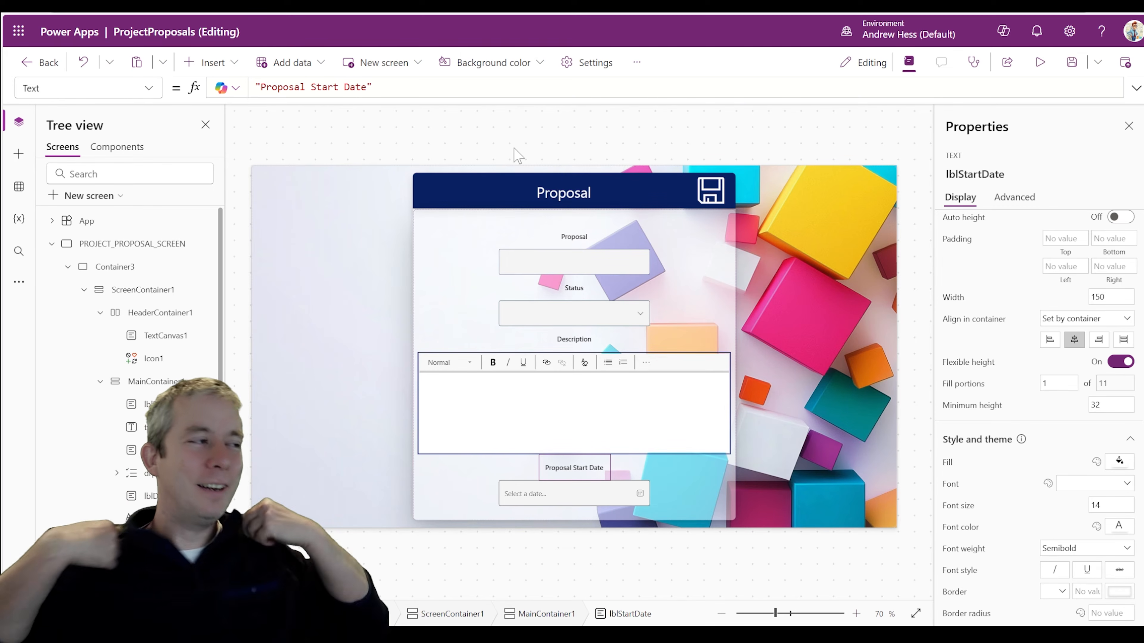
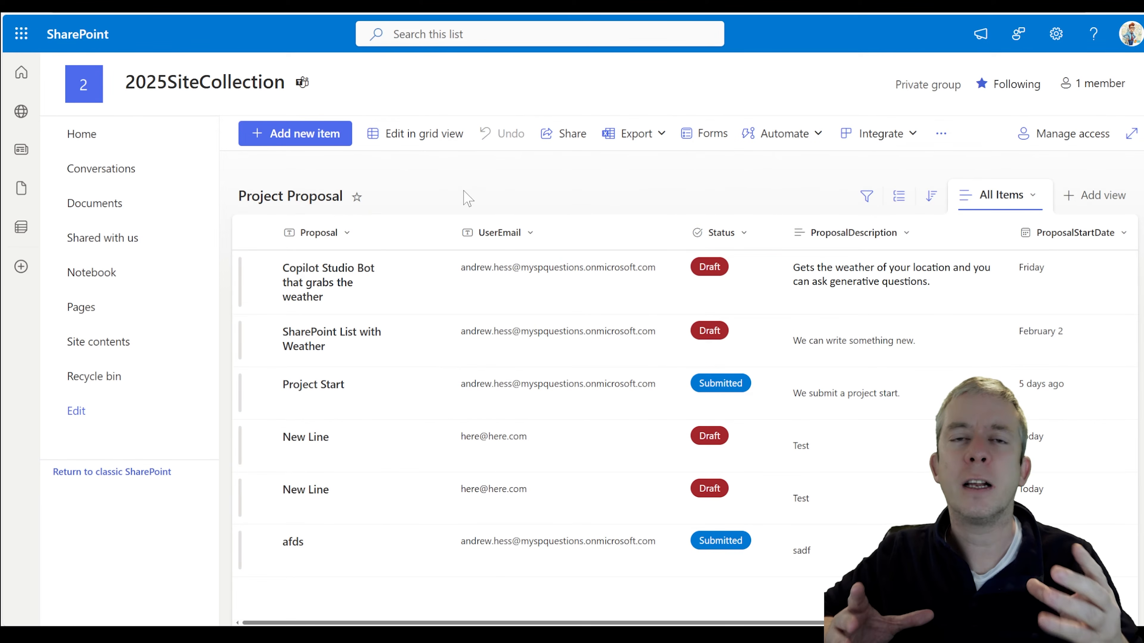
- In SharePoint's Project Proposal list, check the default new item form, then open the list form for customization in Power Apps
{"action": "left_click", "coordinate": [304, 142]}
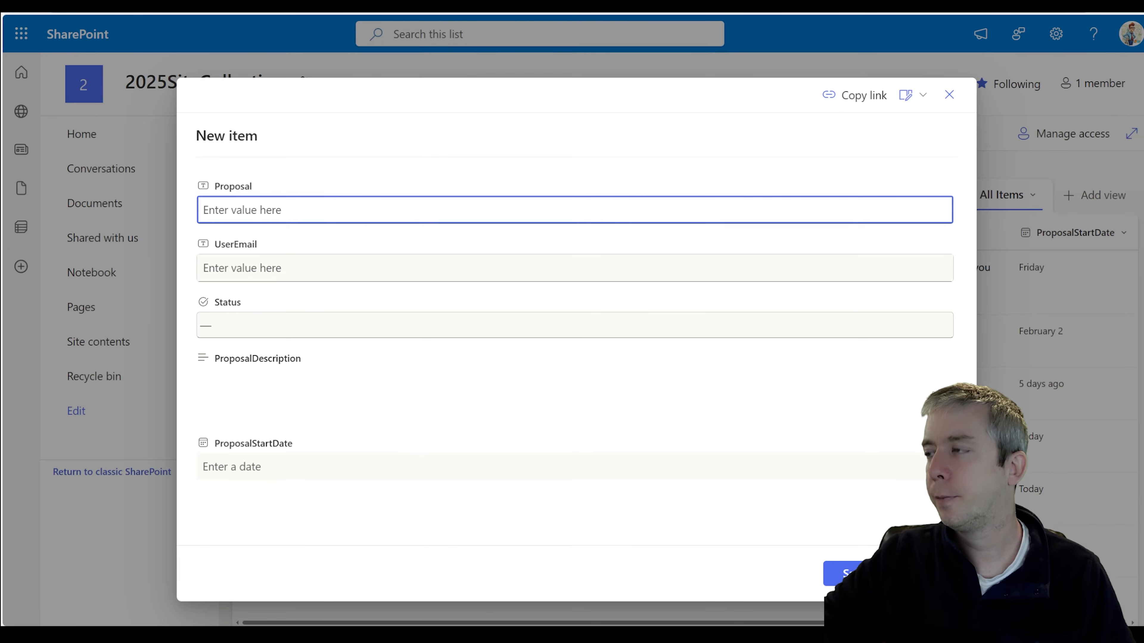
{"action": "left_click", "coordinate": [925, 572]}
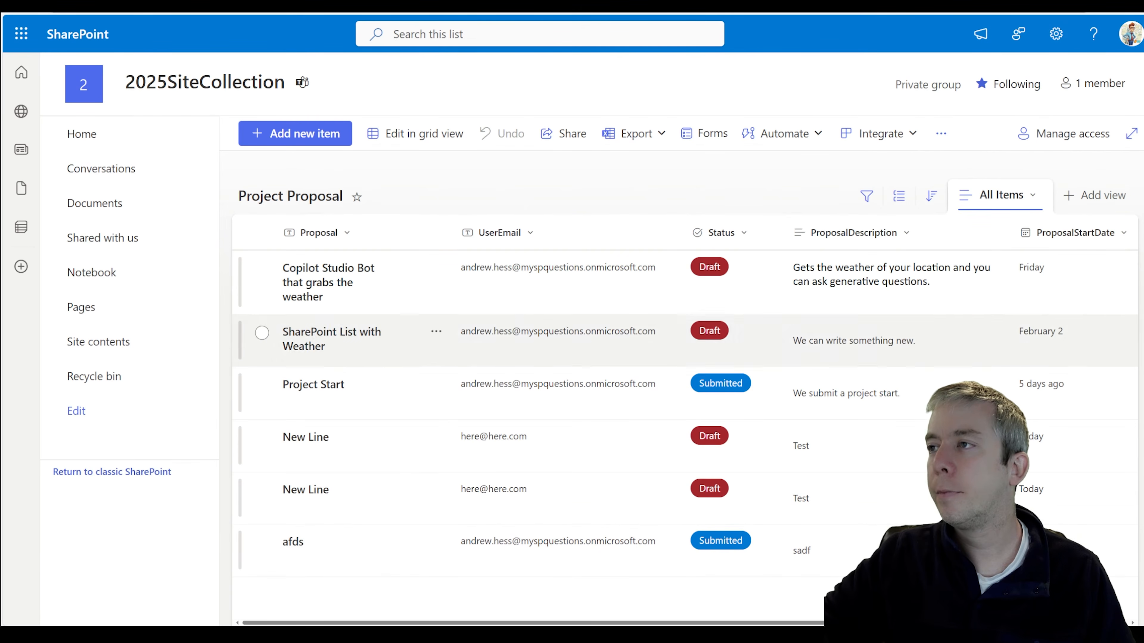
{"action": "left_click", "coordinate": [871, 143]}
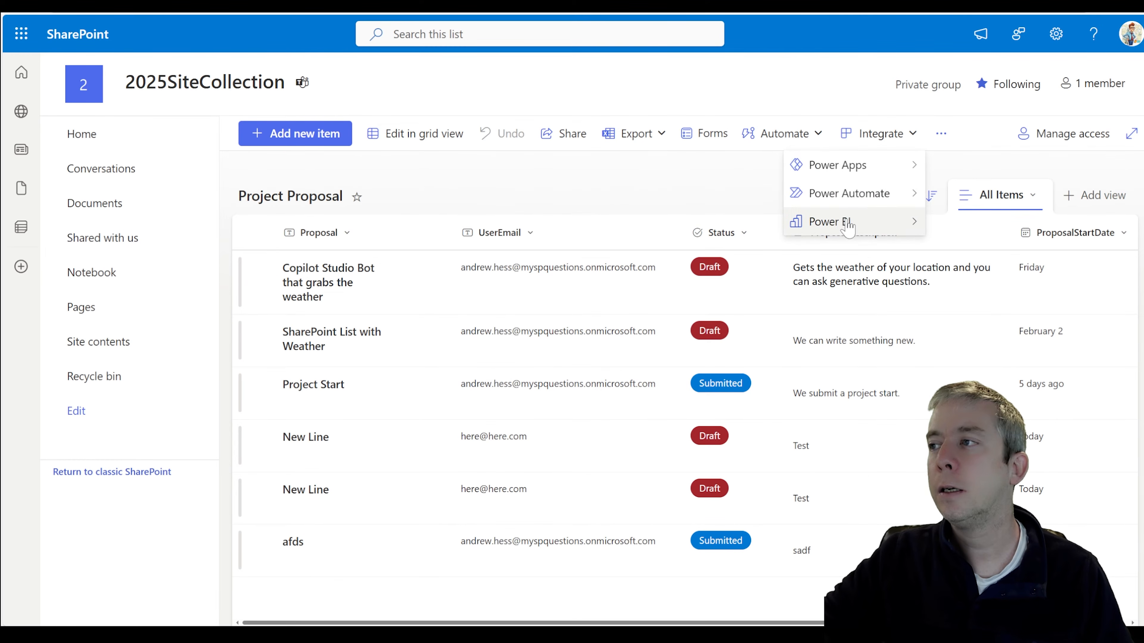
{"action": "mouse_move", "coordinate": [812, 165]}
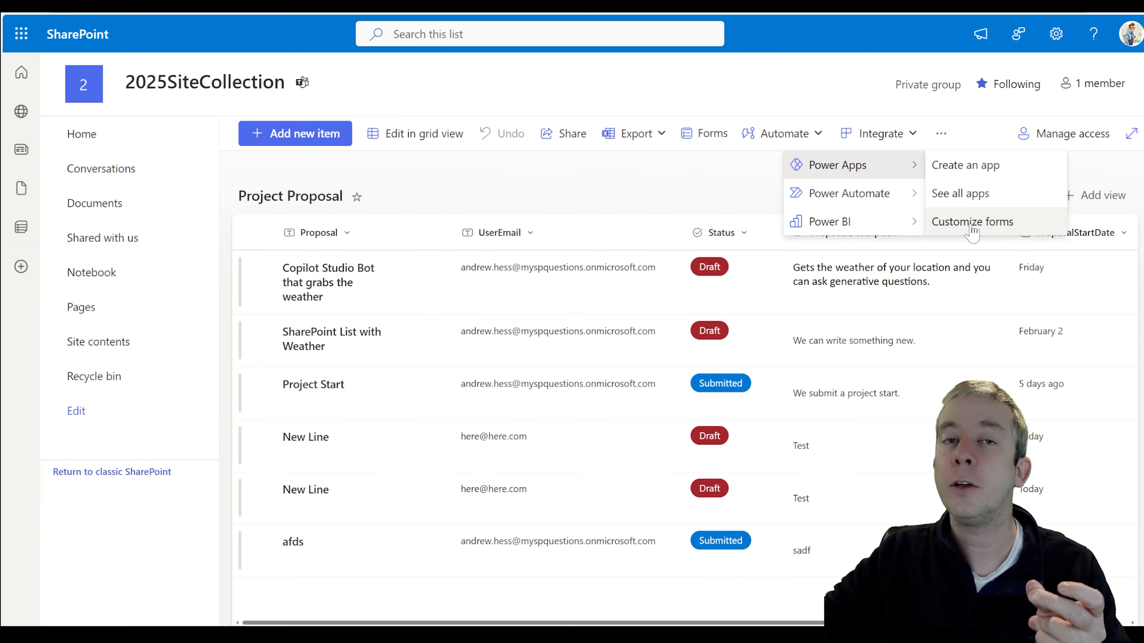
{"action": "left_click", "coordinate": [973, 222]}
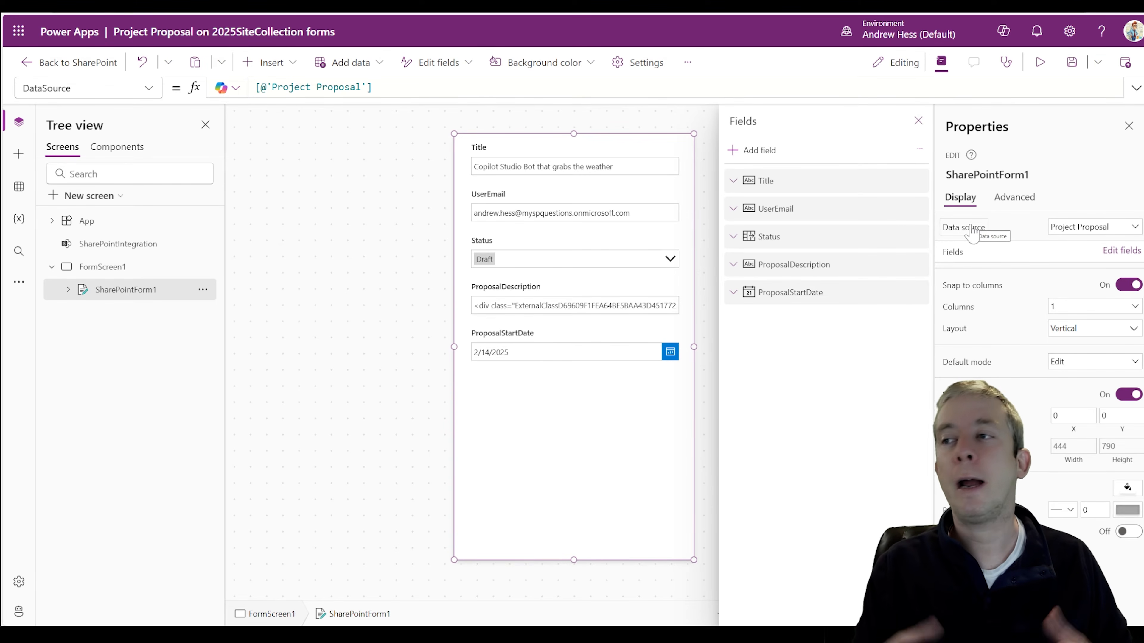
{"action": "left_click", "coordinate": [917, 122]}
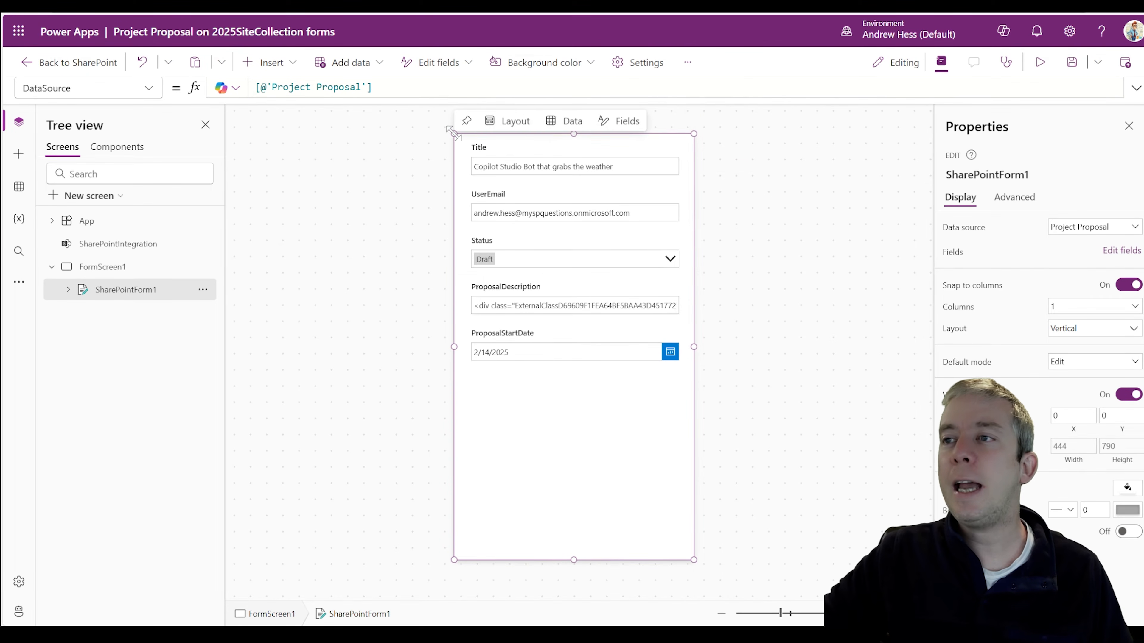
- Unlock the ProposalDescription data card, insert a rich text editor into it and narrow the editor to a width of about 376
{"action": "left_click", "coordinate": [765, 309]}
{"action": "left_click", "coordinate": [576, 311]}
{"action": "left_click", "coordinate": [559, 305]}
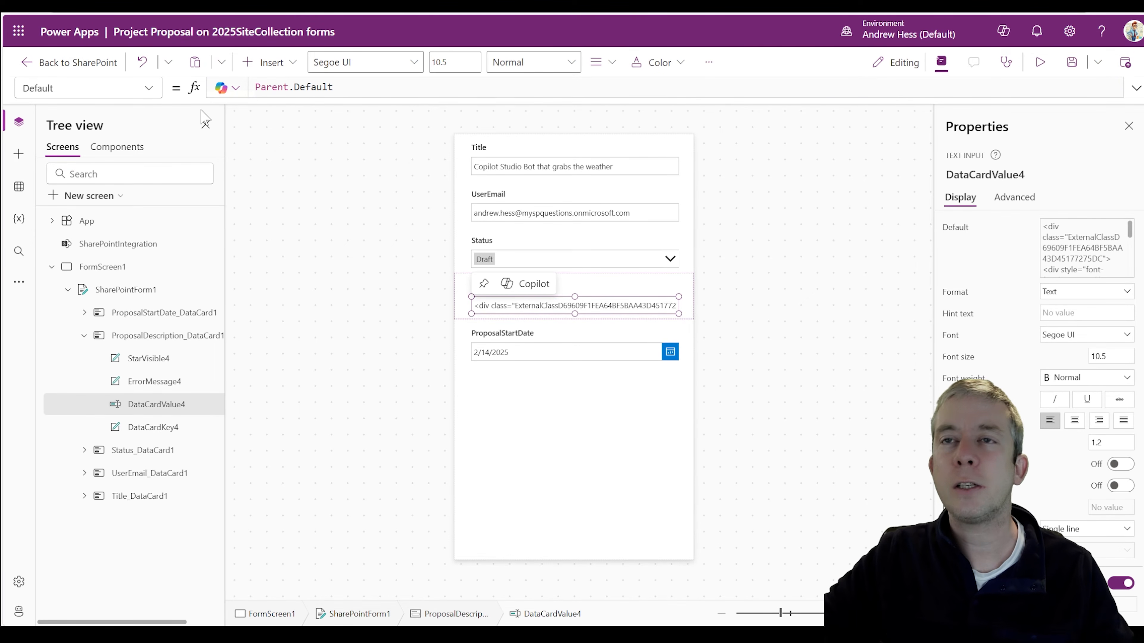
{"action": "left_click", "coordinate": [269, 62]}
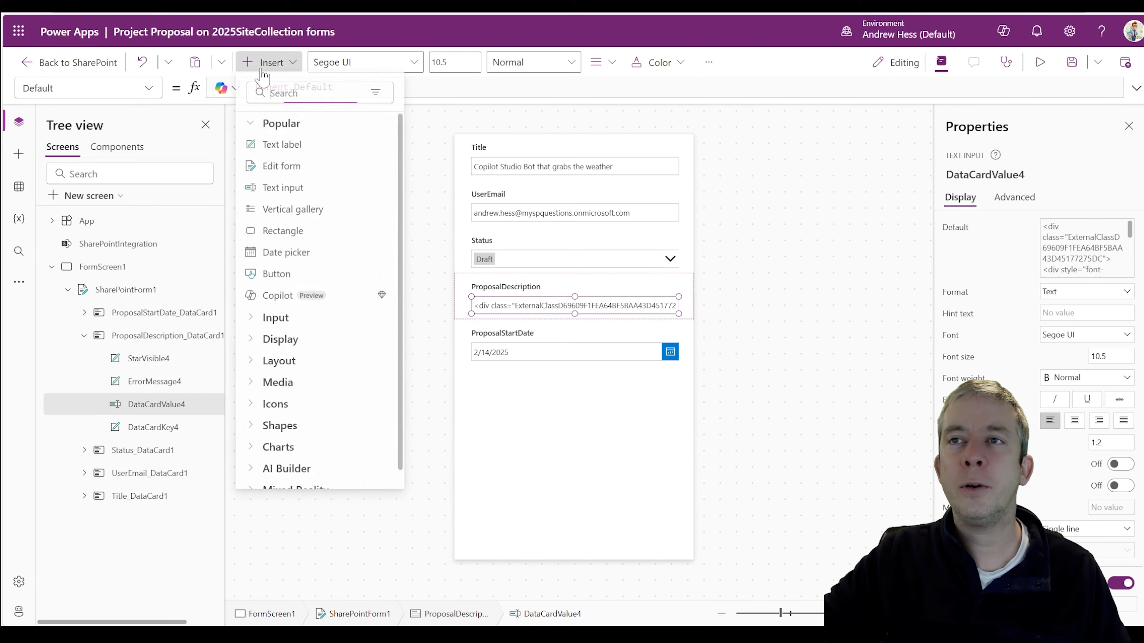
{"action": "type", "text": "rich"}
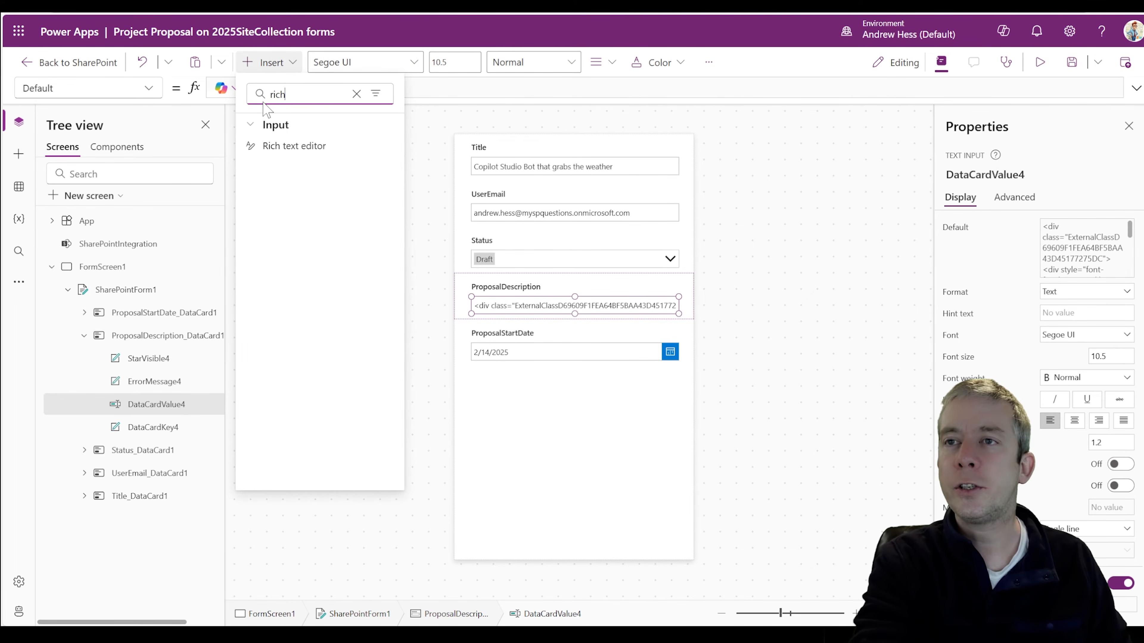
{"action": "left_click", "coordinate": [313, 149]}
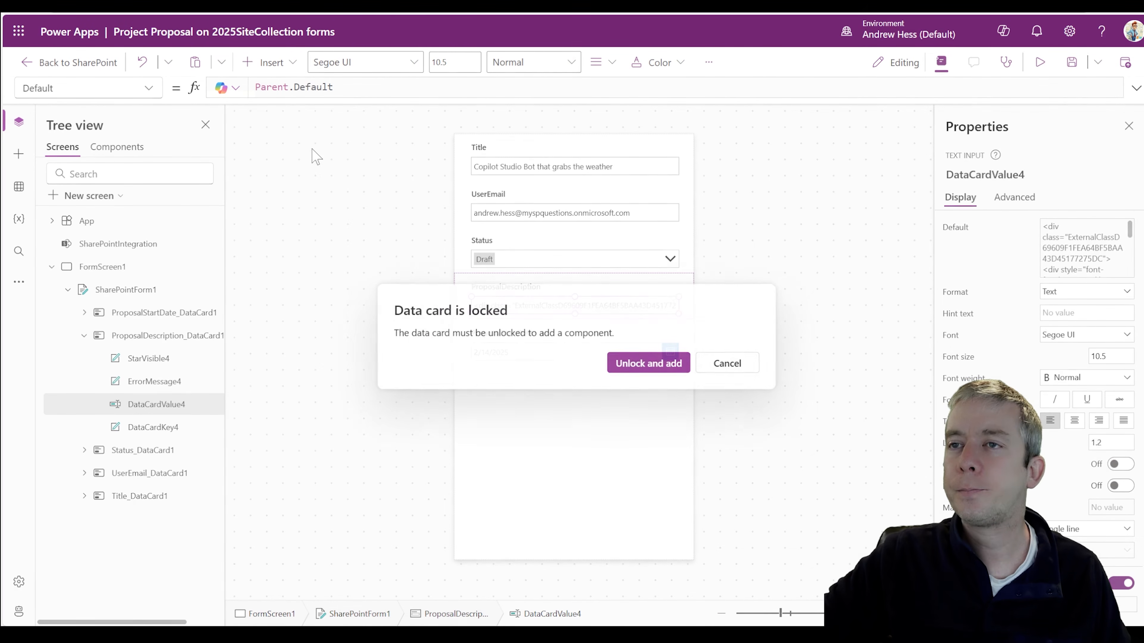
{"action": "left_click", "coordinate": [649, 363]}
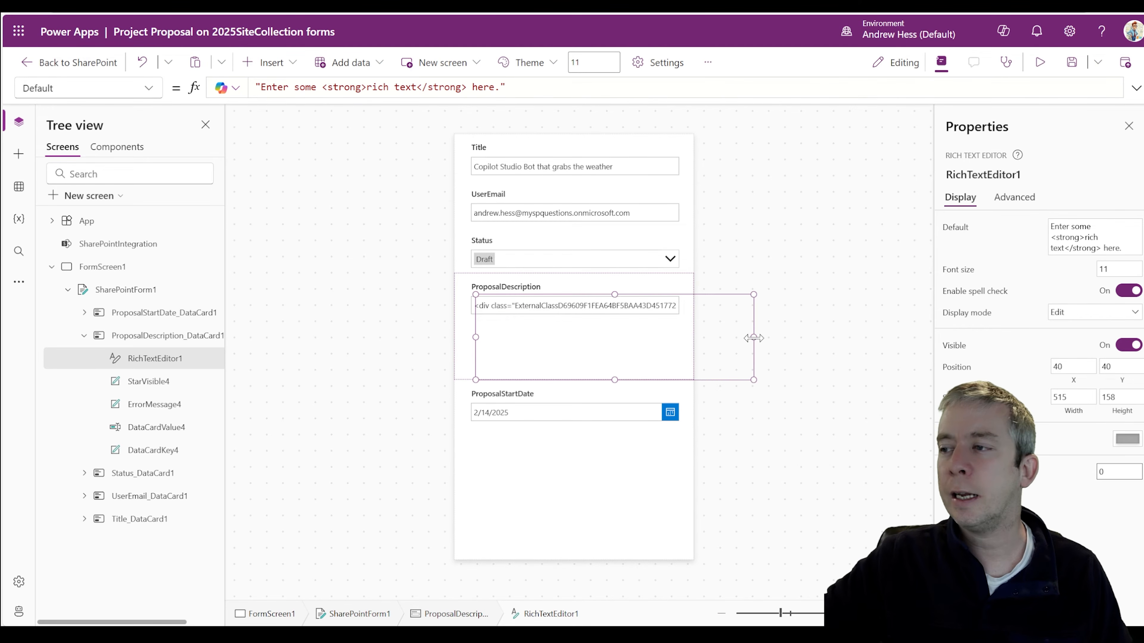
{"action": "left_click_drag", "start_coordinate": [753, 338], "coordinate": [678, 338]}
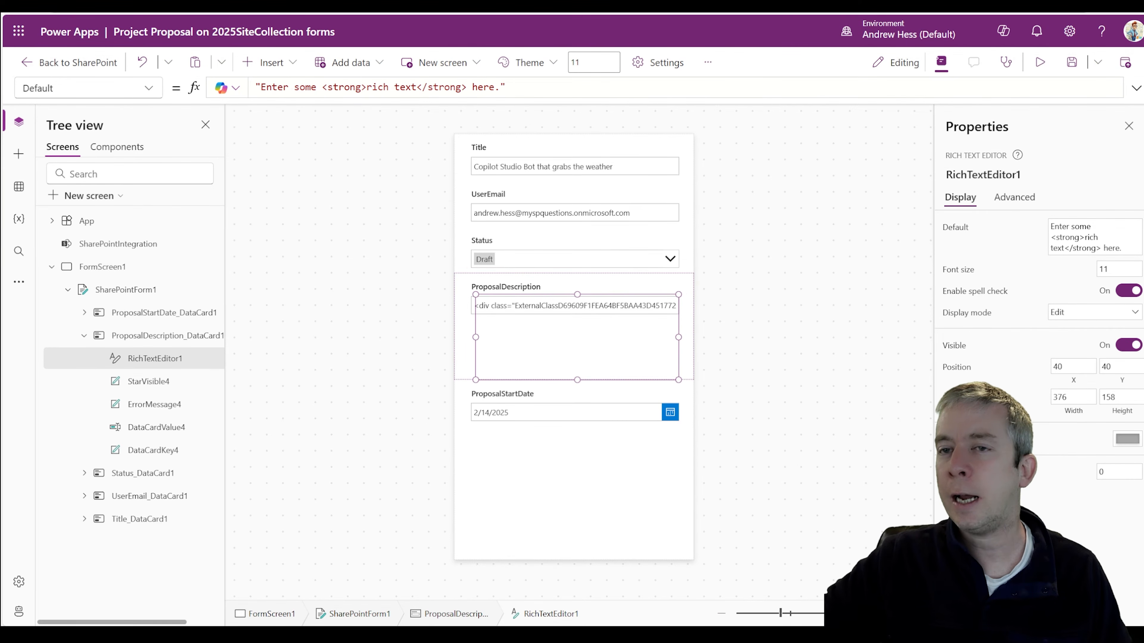
- Set the rich text editor's Width to Parent.Width-20 and its X position to 10
{"action": "left_click", "coordinate": [150, 88]}
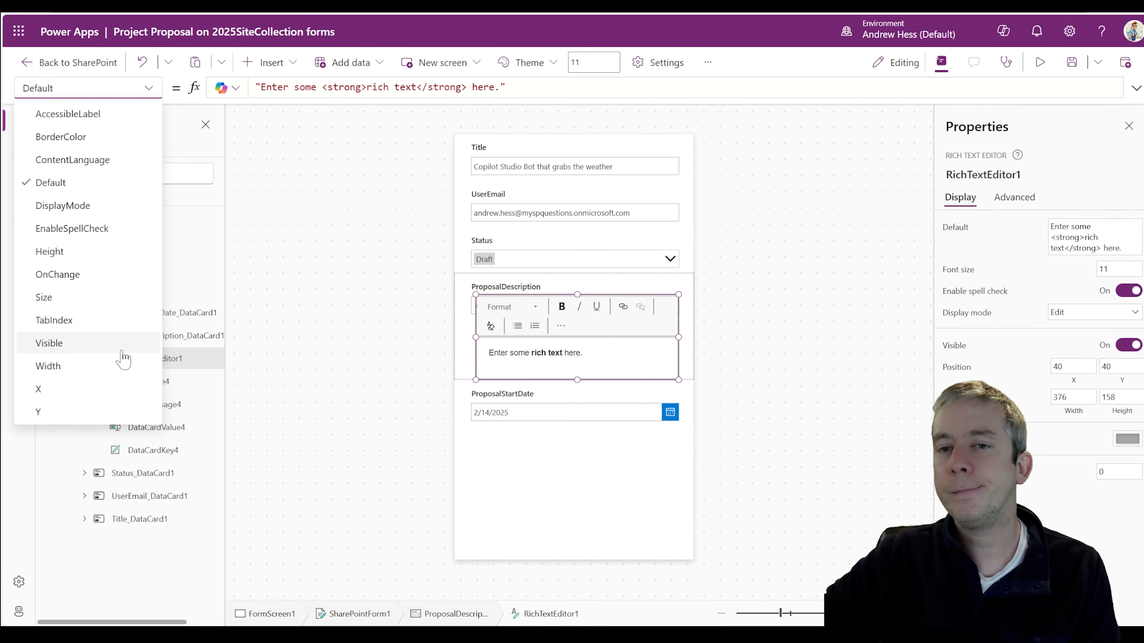
{"action": "left_click", "coordinate": [70, 366]}
{"action": "left_click_drag", "start_coordinate": [283, 89], "coordinate": [233, 86]}
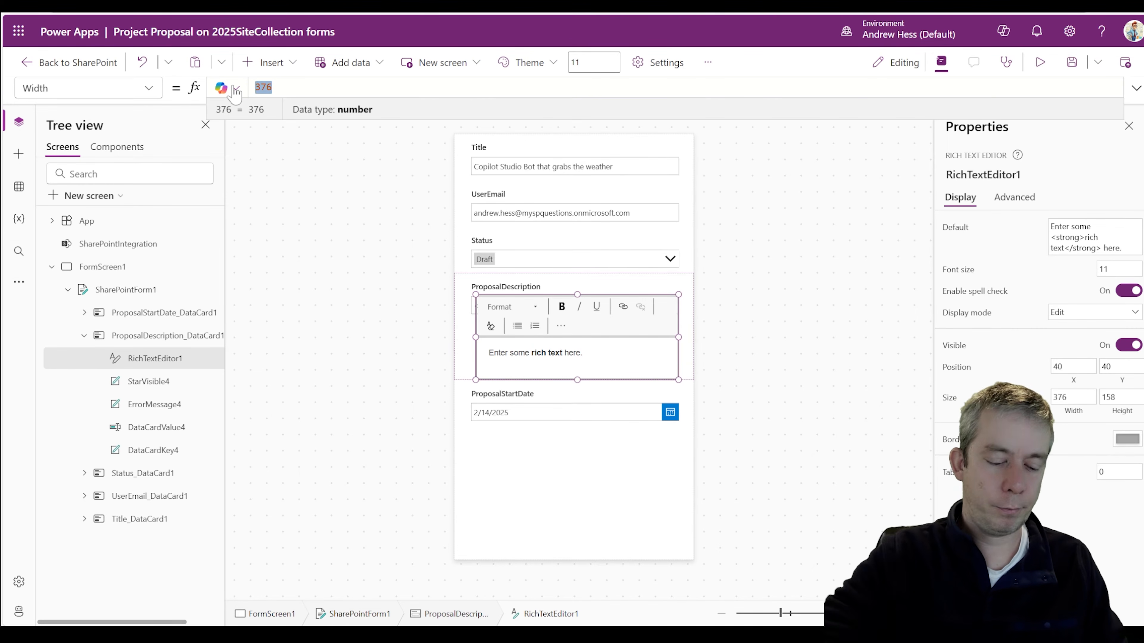
{"action": "type", "text": "Parent.Width-"}
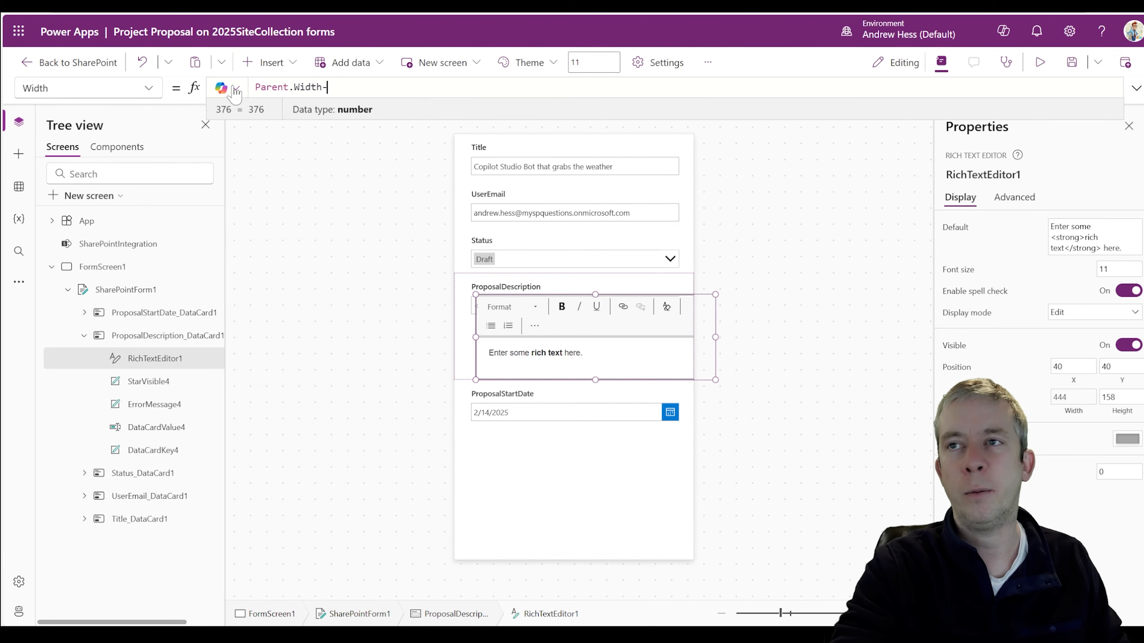
{"action": "type", "text": "20"}
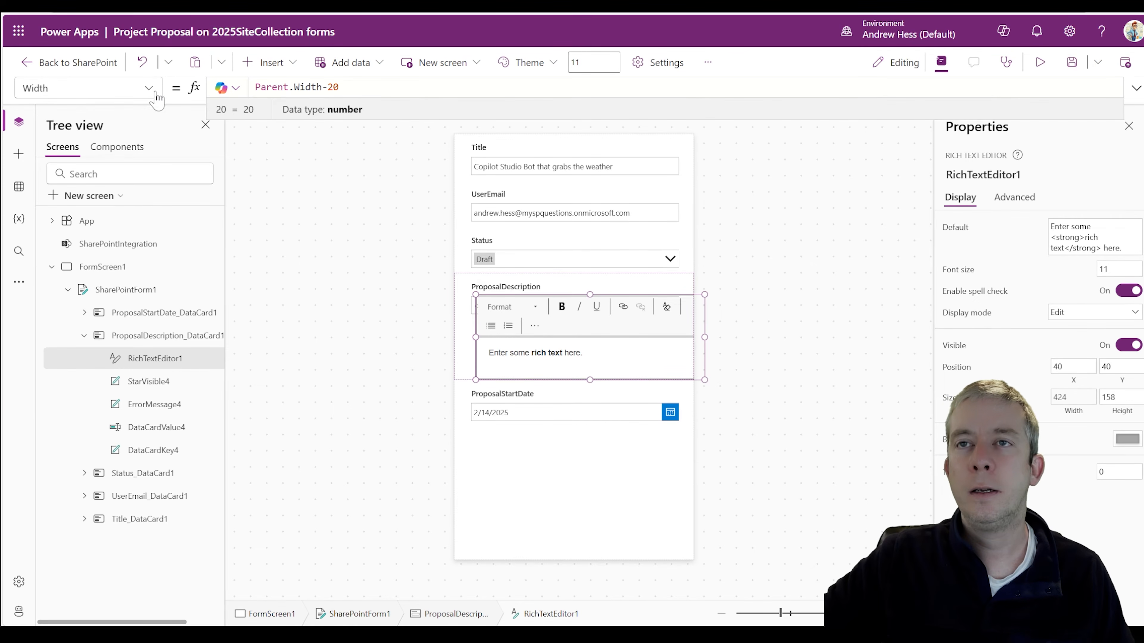
{"action": "left_click", "coordinate": [156, 95]}
{"action": "left_click", "coordinate": [41, 392]}
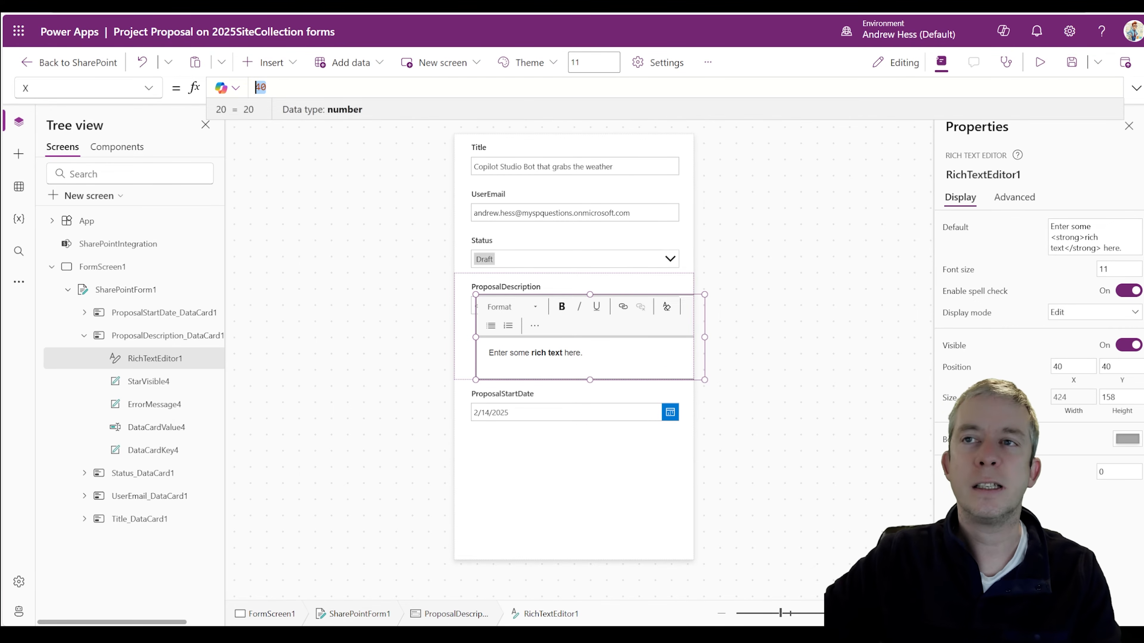
{"action": "type", "text": "10"}
{"action": "key", "text": "Return"}
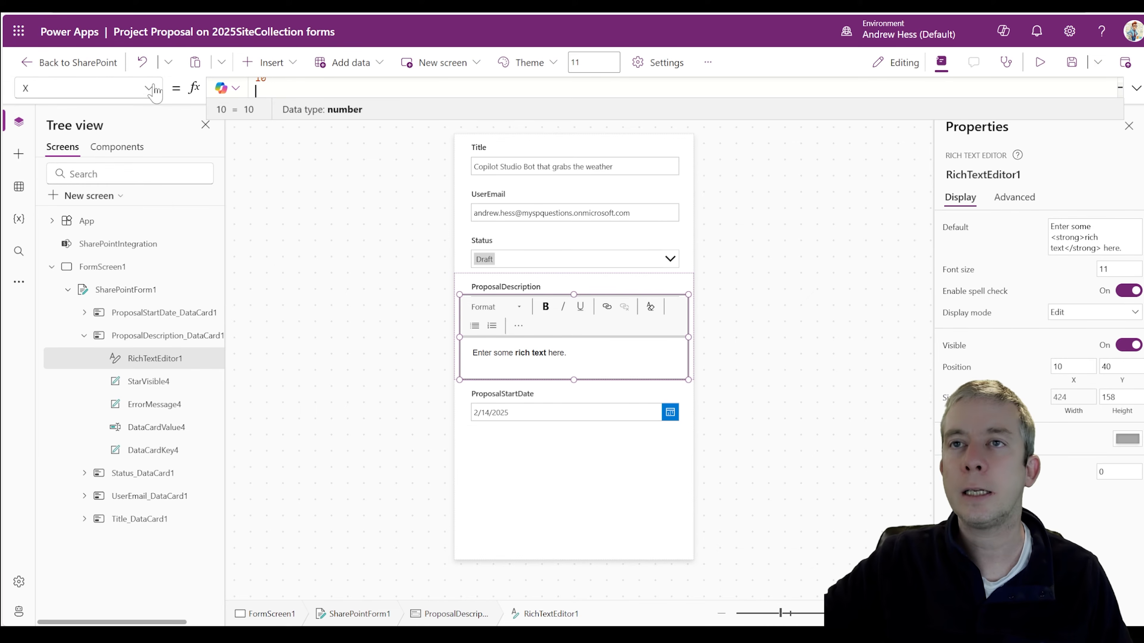
- Set the rich text editor's Height to 250
{"action": "left_click", "coordinate": [154, 92]}
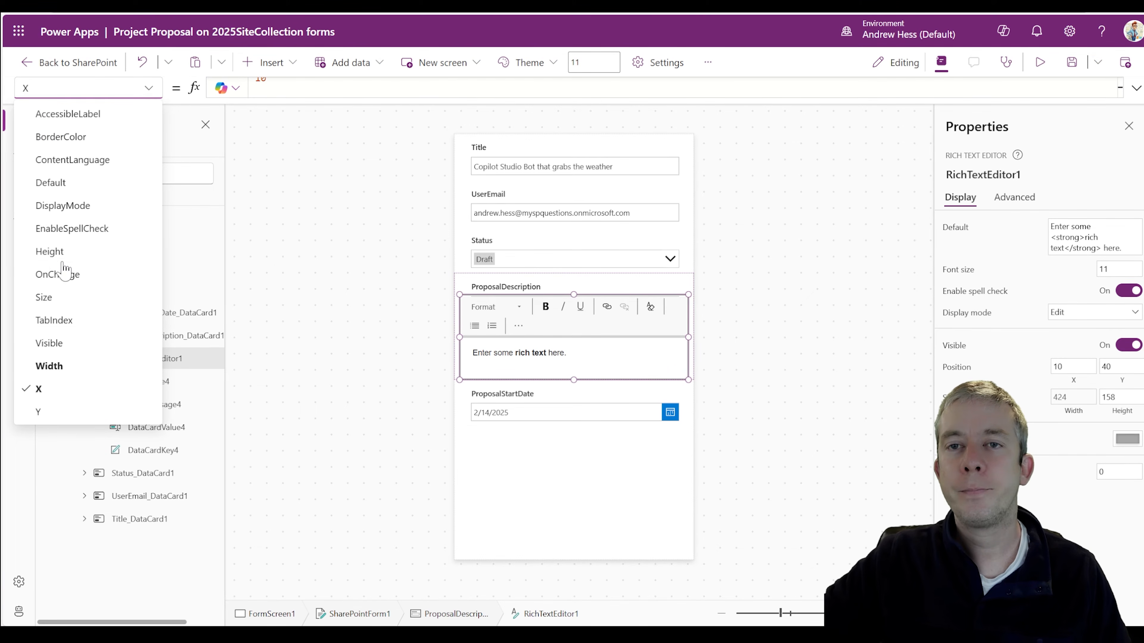
{"action": "left_click", "coordinate": [54, 253]}
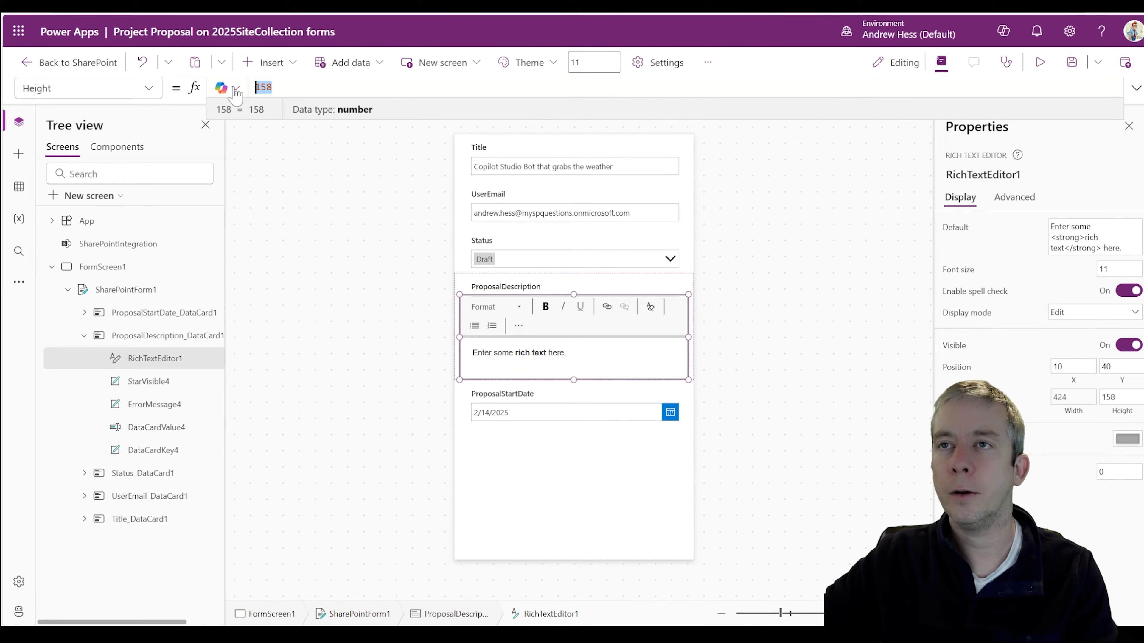
{"action": "type", "text": "250"}
{"action": "key", "text": "Return"}
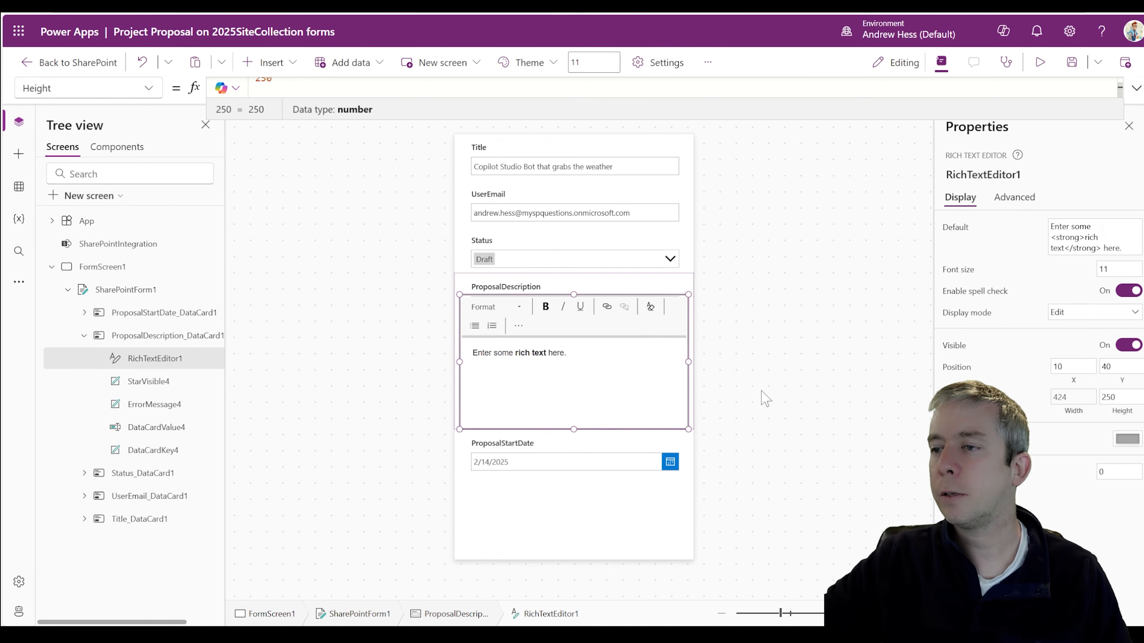
{"action": "left_click", "coordinate": [732, 372]}
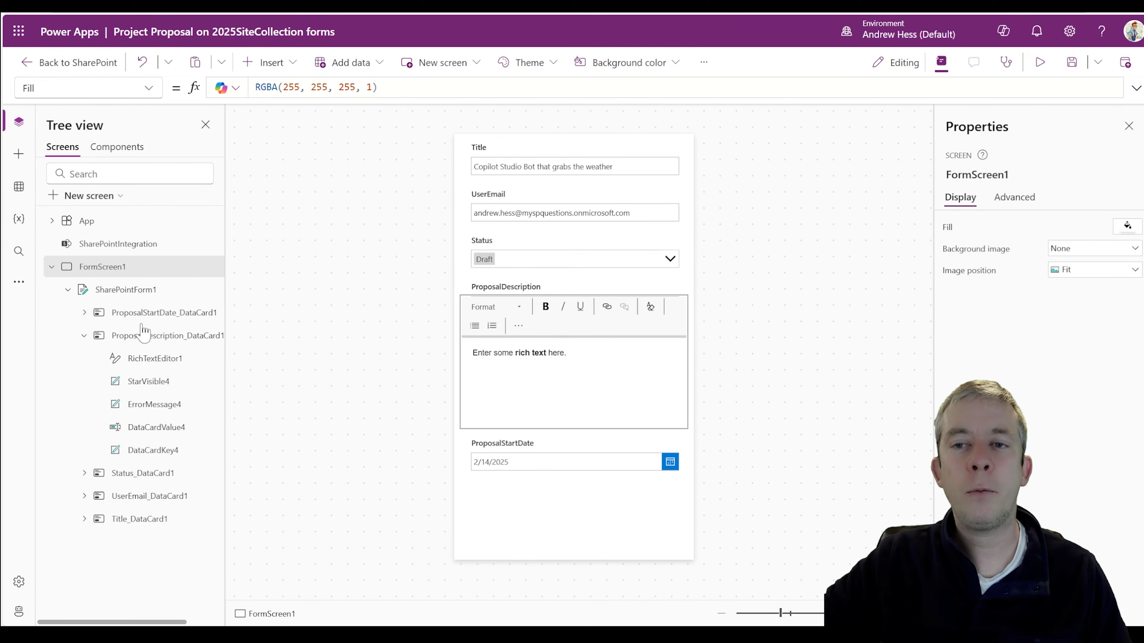
- Delete the original text input DataCardValue4 from the ProposalDescription card and set the card's Update property to RichTextEditor1.HtmlText
{"action": "left_click", "coordinate": [145, 430]}
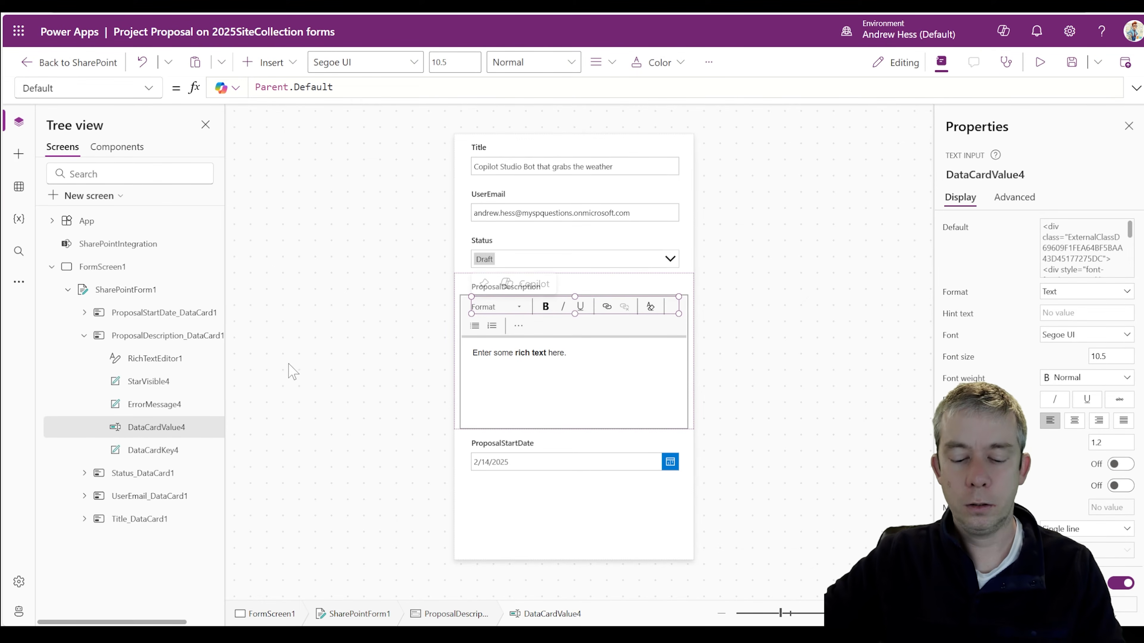
{"action": "key", "text": "Delete"}
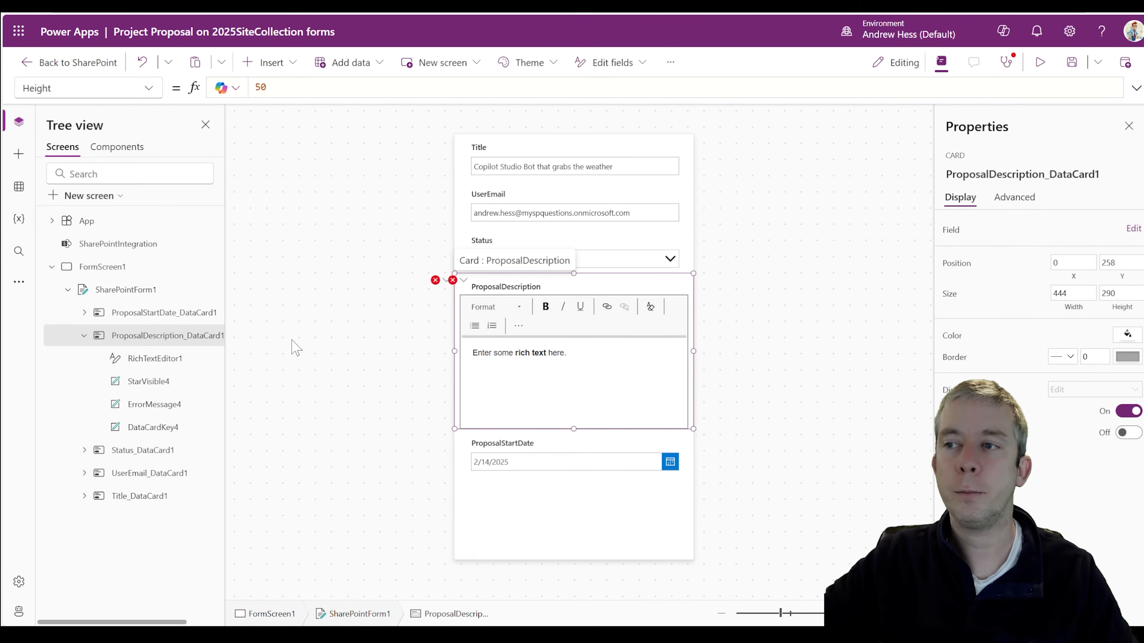
{"action": "left_click", "coordinate": [436, 281]}
{"action": "left_click", "coordinate": [455, 299]}
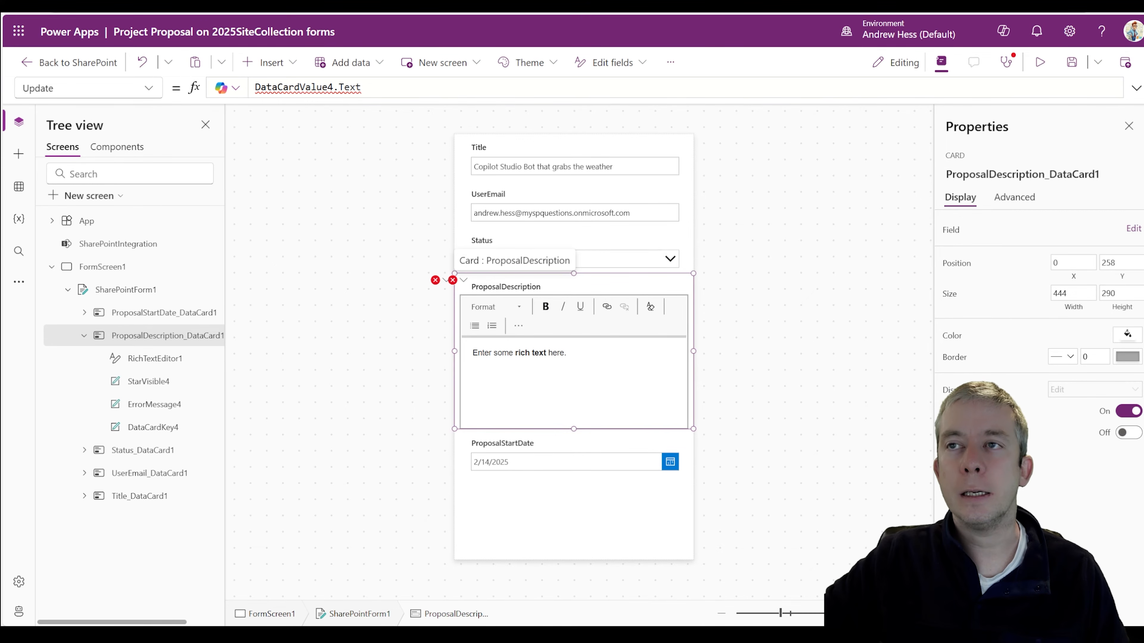
{"action": "type", "text": "RichTextEdit"}
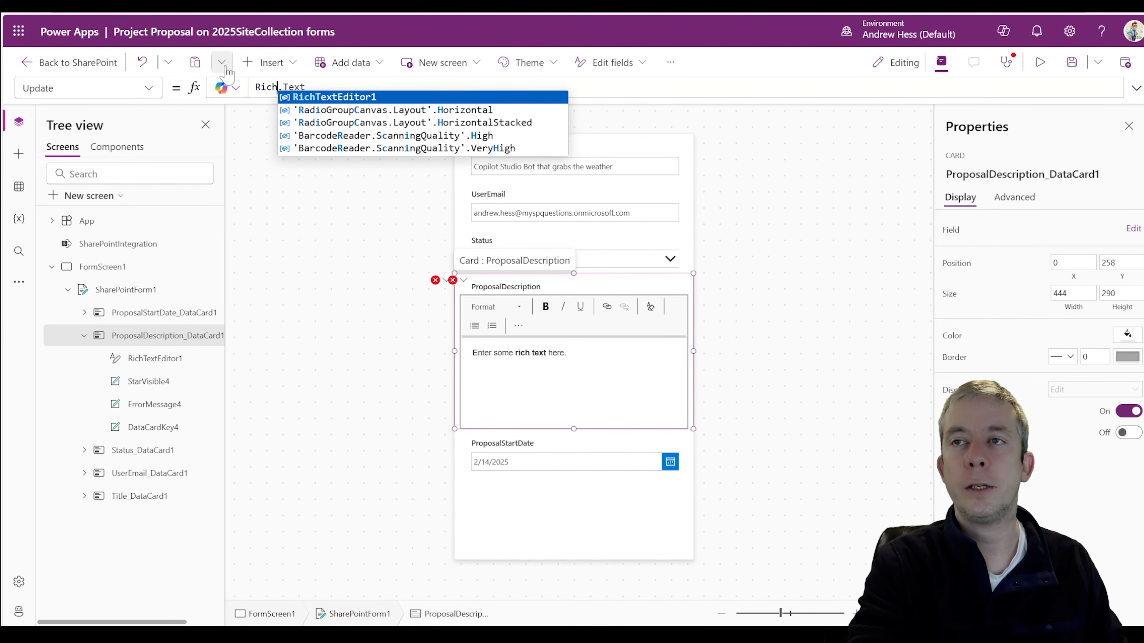
{"action": "type", "text": "or1."}
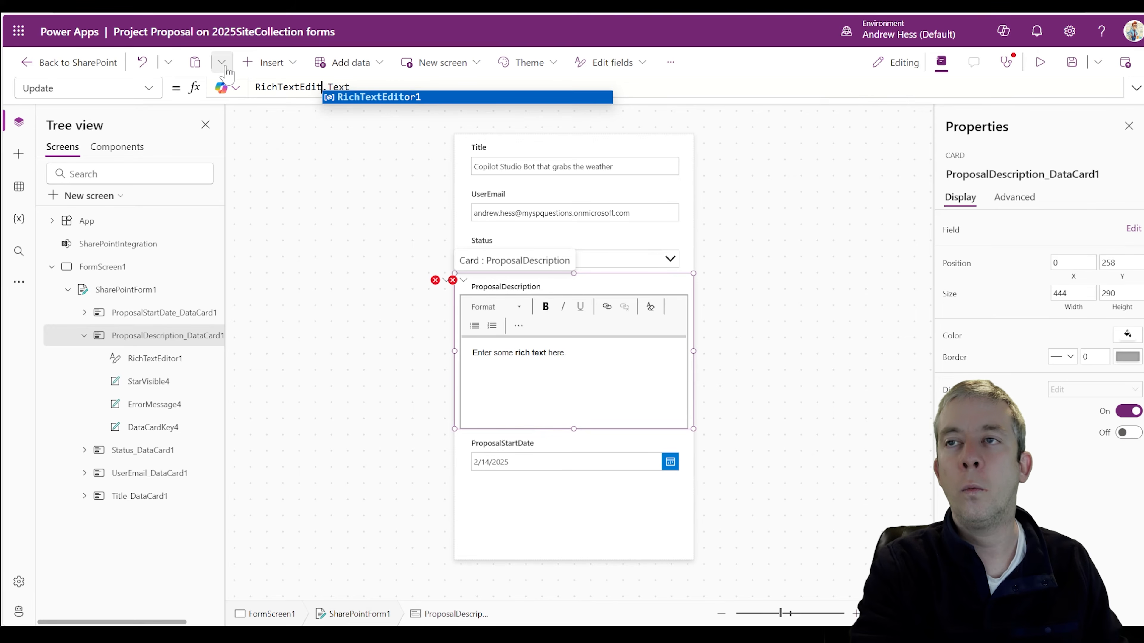
{"action": "type", "text": "Html"}
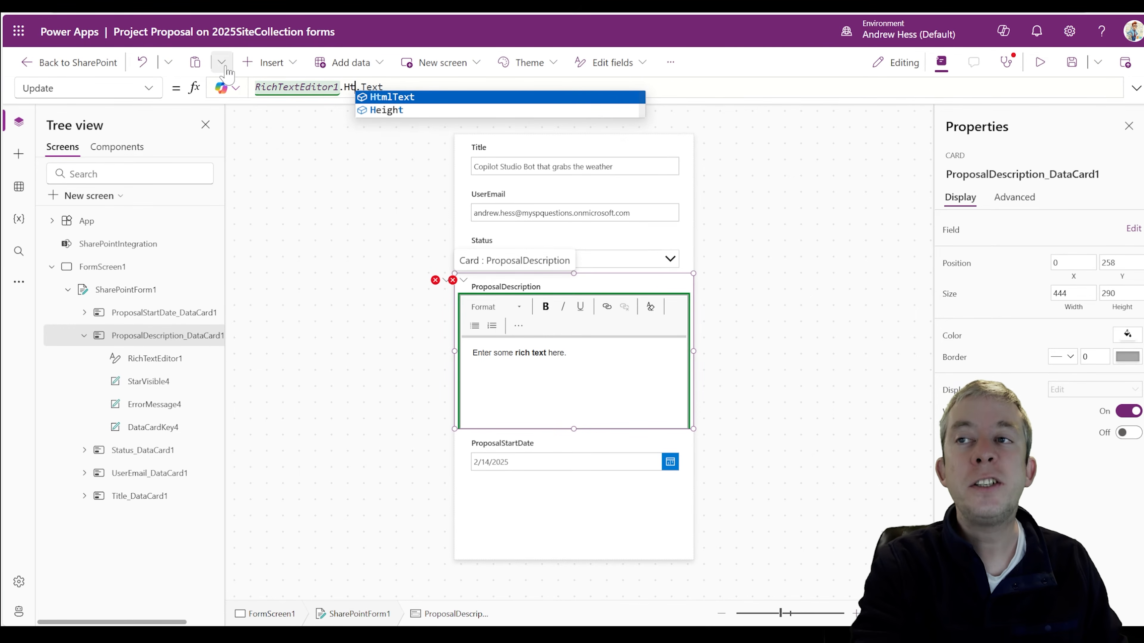
{"action": "type", "text": "Text"}
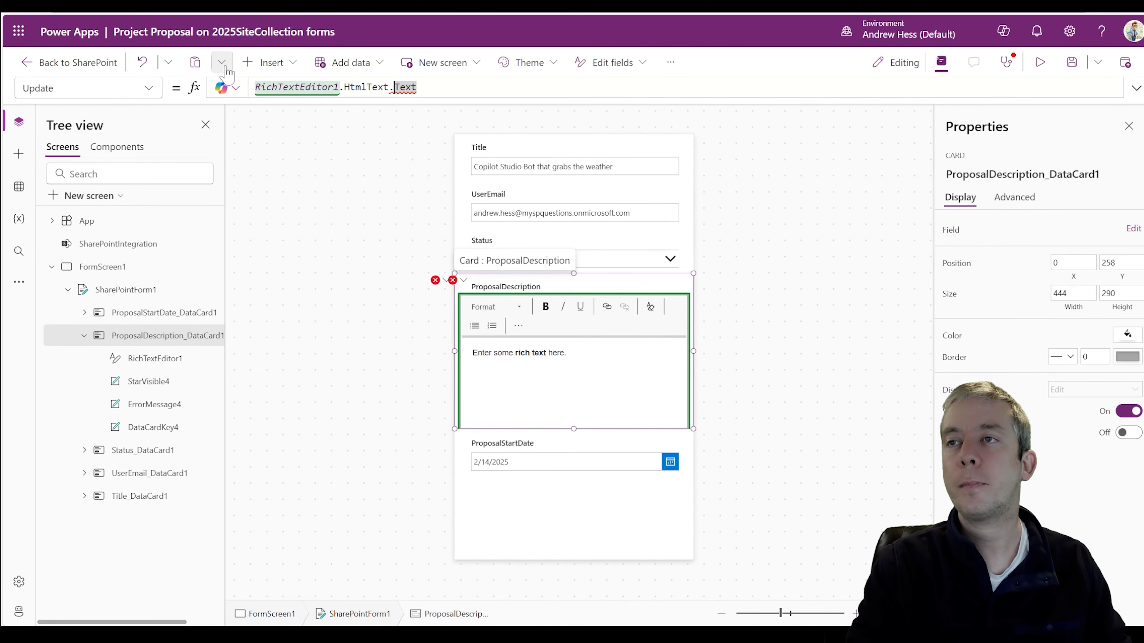
{"action": "key", "text": "BackSpace"}
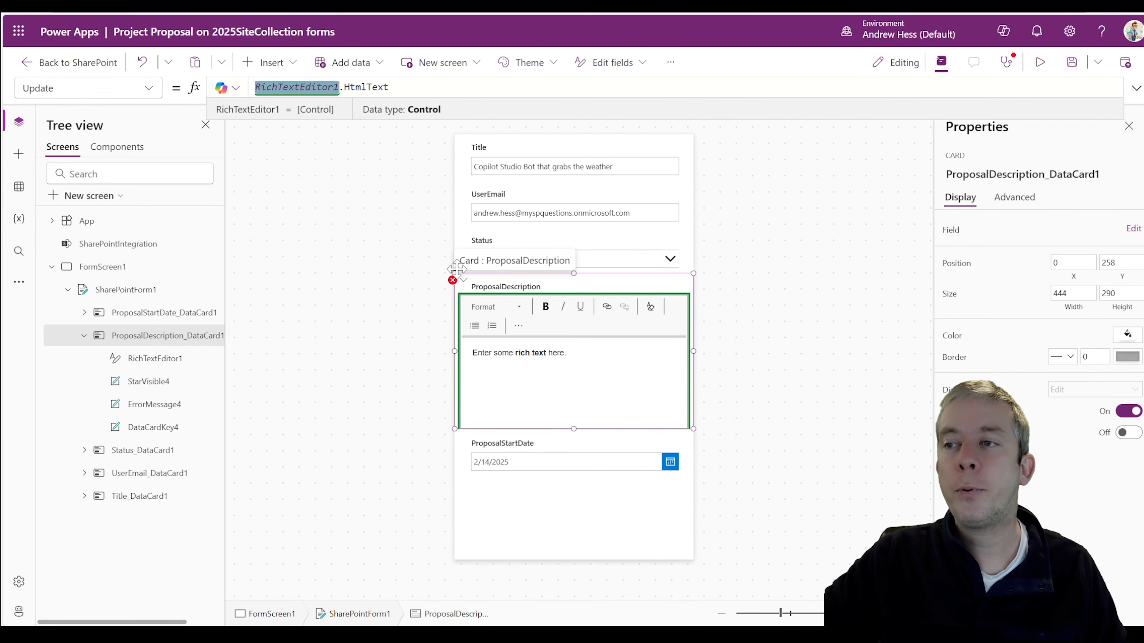
- Fix the Y formula of ErrorMessage4 in the ProposalDescription card to RichTextEditor1.Y + RichTextEditor1.Height
{"action": "left_click", "coordinate": [464, 282]}
{"action": "left_click", "coordinate": [477, 297]}
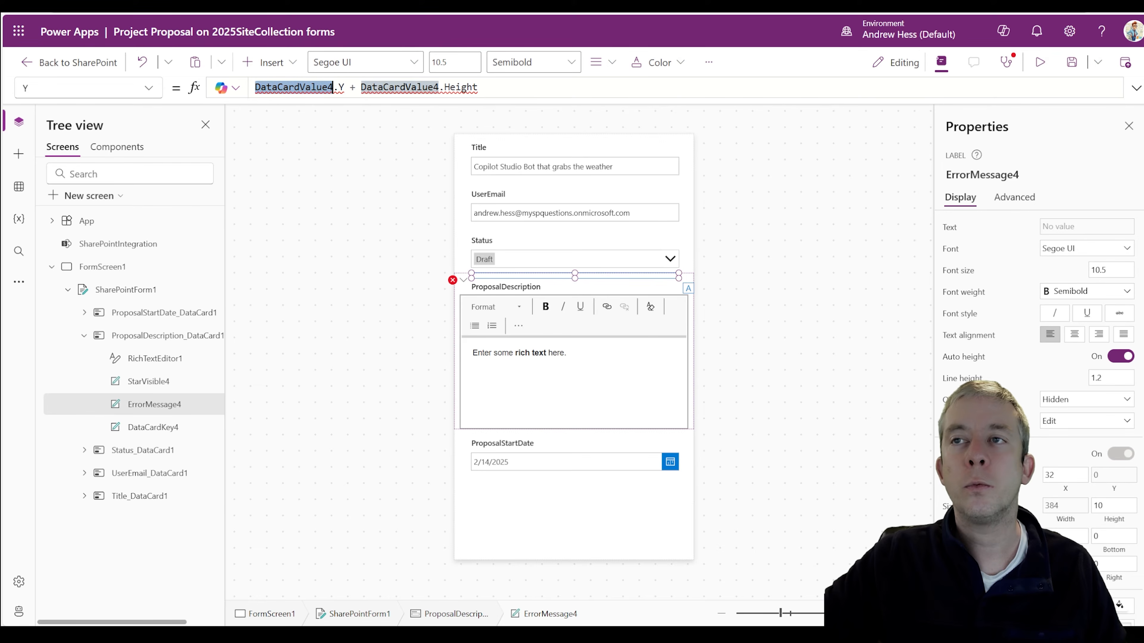
{"action": "left_click", "coordinate": [339, 87]}
{"action": "double_click", "coordinate": [481, 87]}
{"action": "double_click", "coordinate": [383, 87]}
{"action": "type", "text": "RichTextEditor1"}
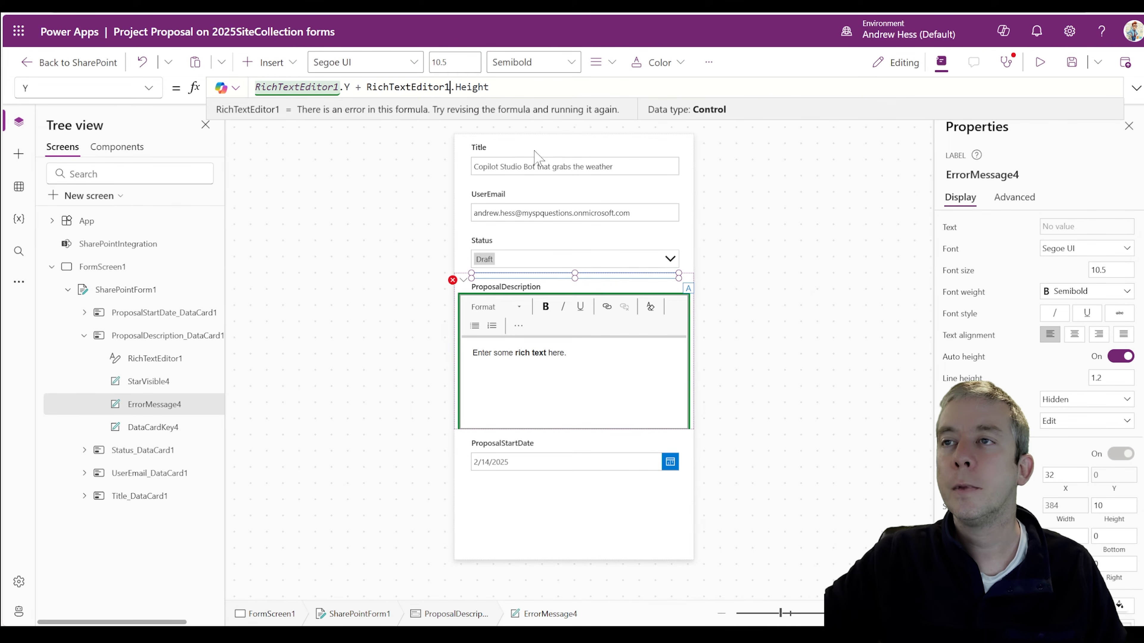
- Preview the customized form, then check the SharePointIntegration object's DataSource and the Title card
{"action": "left_click", "coordinate": [1040, 62]}
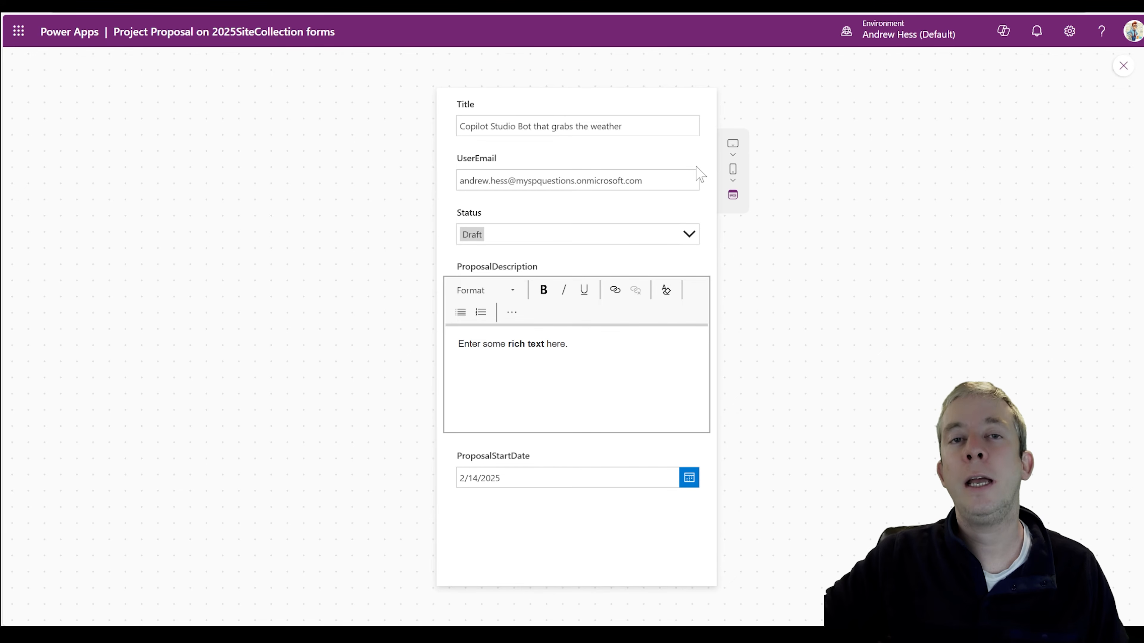
{"action": "left_click", "coordinate": [1123, 67]}
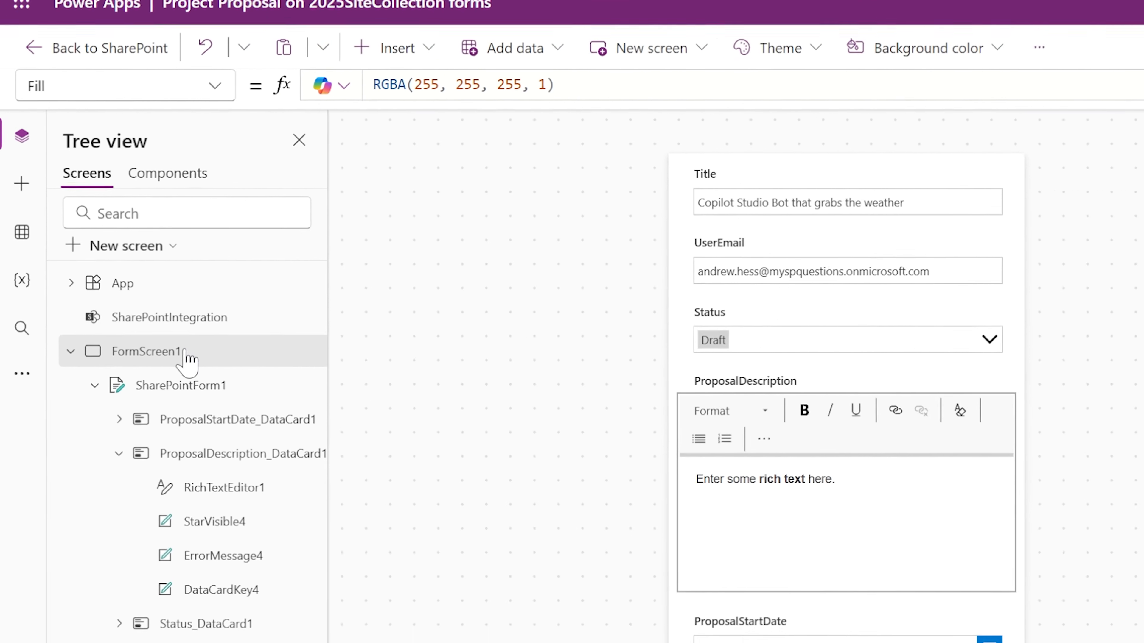
{"action": "left_click", "coordinate": [155, 317]}
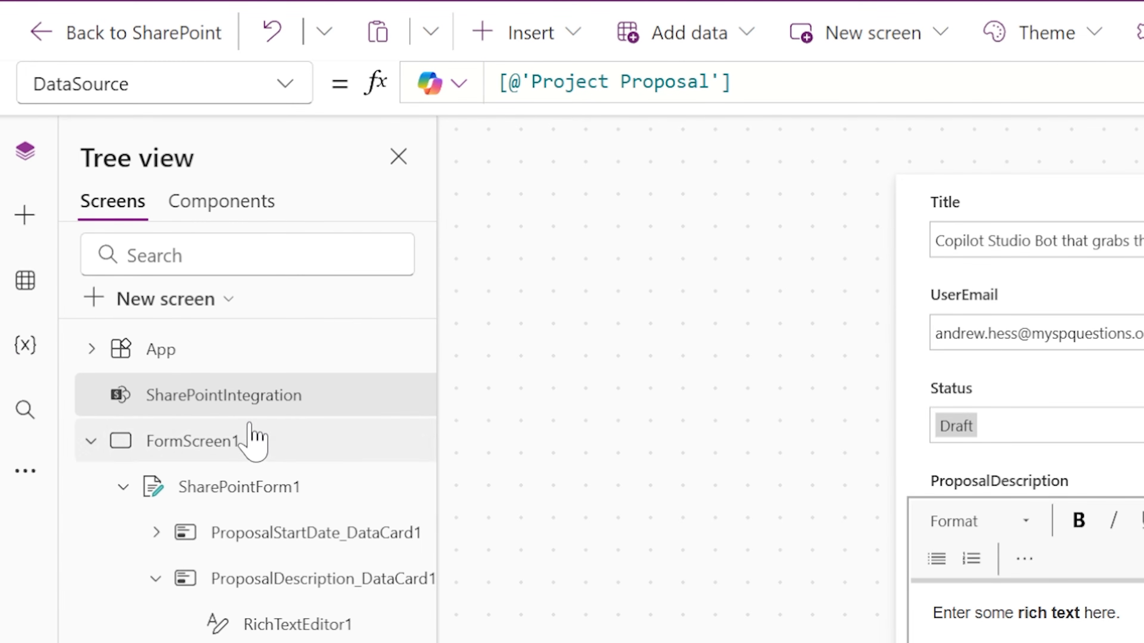
{"action": "left_click", "coordinate": [1060, 140]}
{"action": "left_click", "coordinate": [1038, 207]}
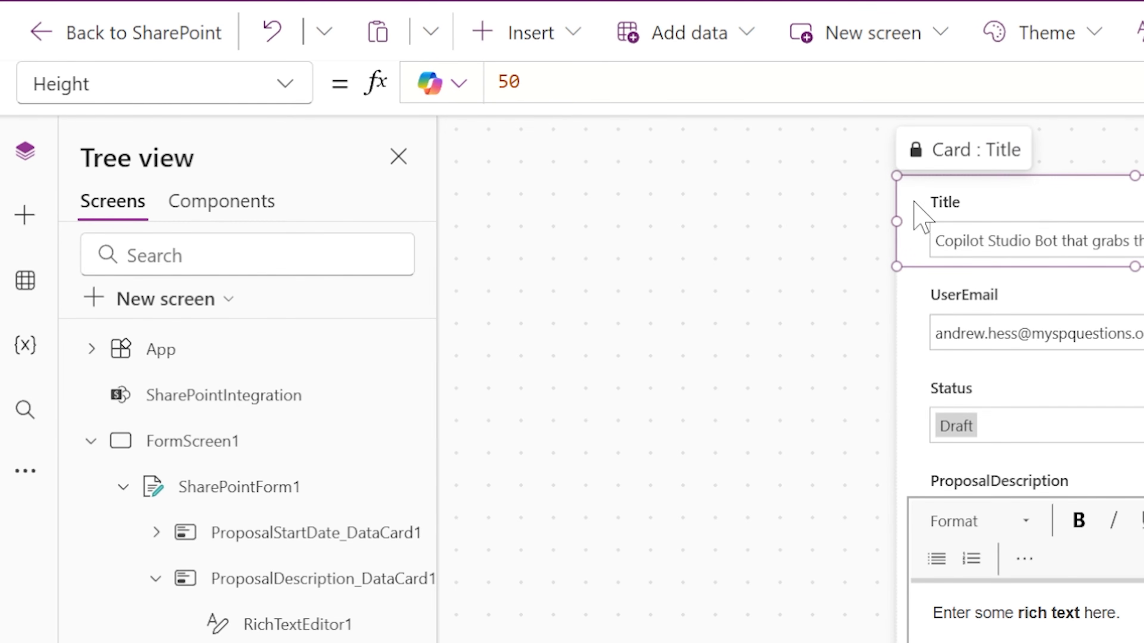
- Insert a text label on FormScreen1 and place it beside the Title heading at about X 107, Y 0
{"action": "left_click", "coordinate": [676, 332]}
{"action": "left_click", "coordinate": [500, 47]}
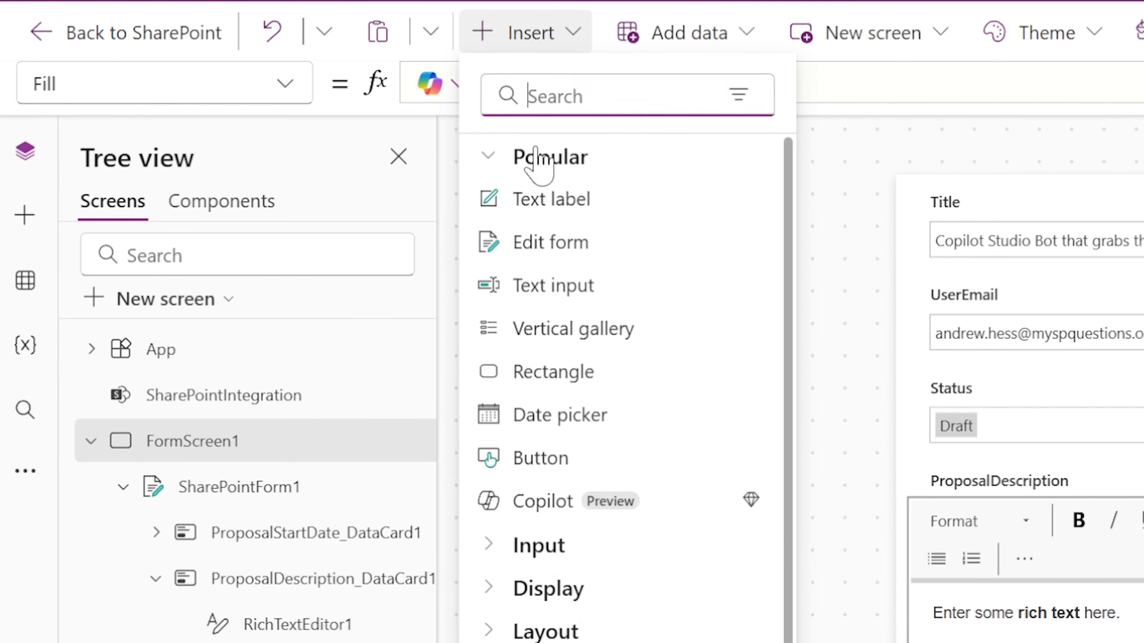
{"action": "left_click", "coordinate": [525, 200]}
{"action": "left_click_drag", "start_coordinate": [518, 166], "coordinate": [554, 144]}
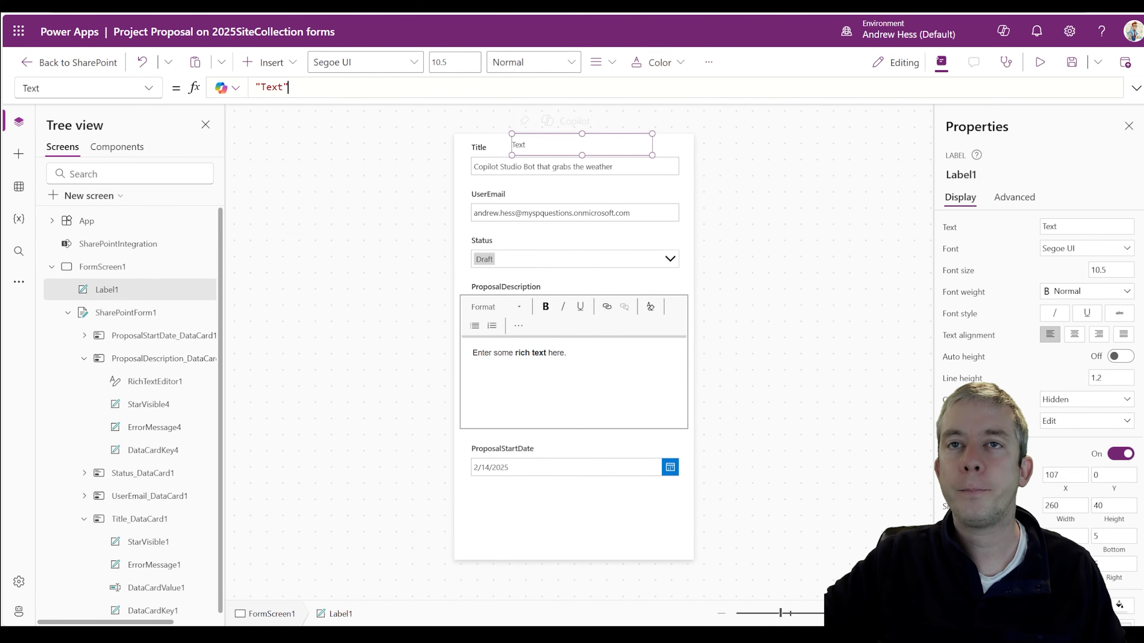
- Set the new label's Text property to SharePointIntegration.Selected.Title
{"action": "double_click", "coordinate": [273, 87]}
{"action": "type", "text": "\""}
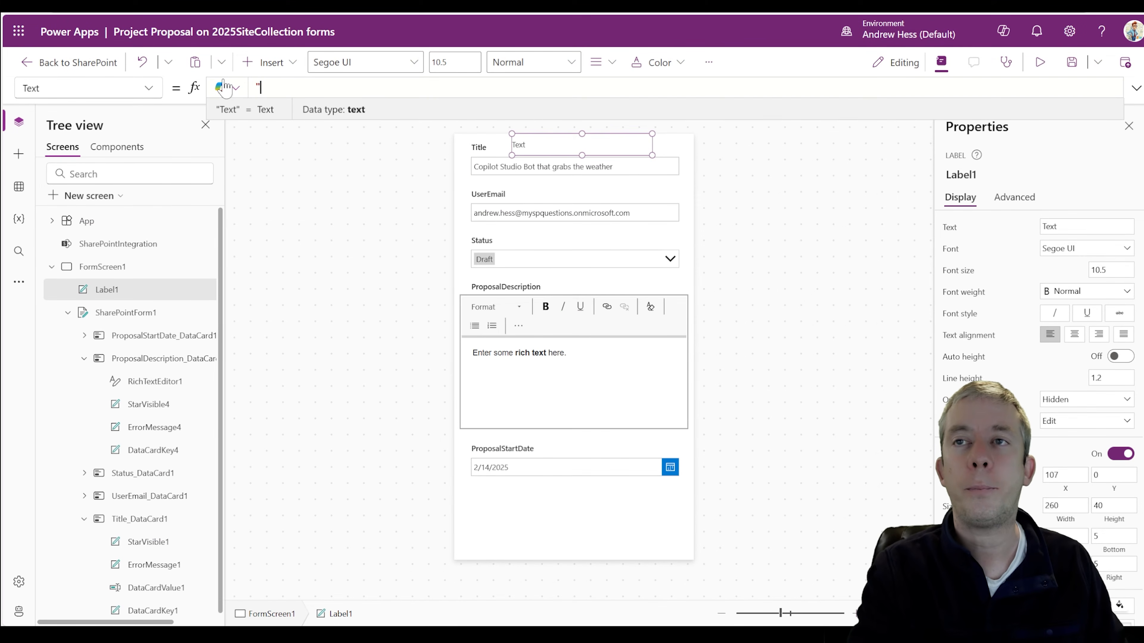
{"action": "type", "text": "hare"}
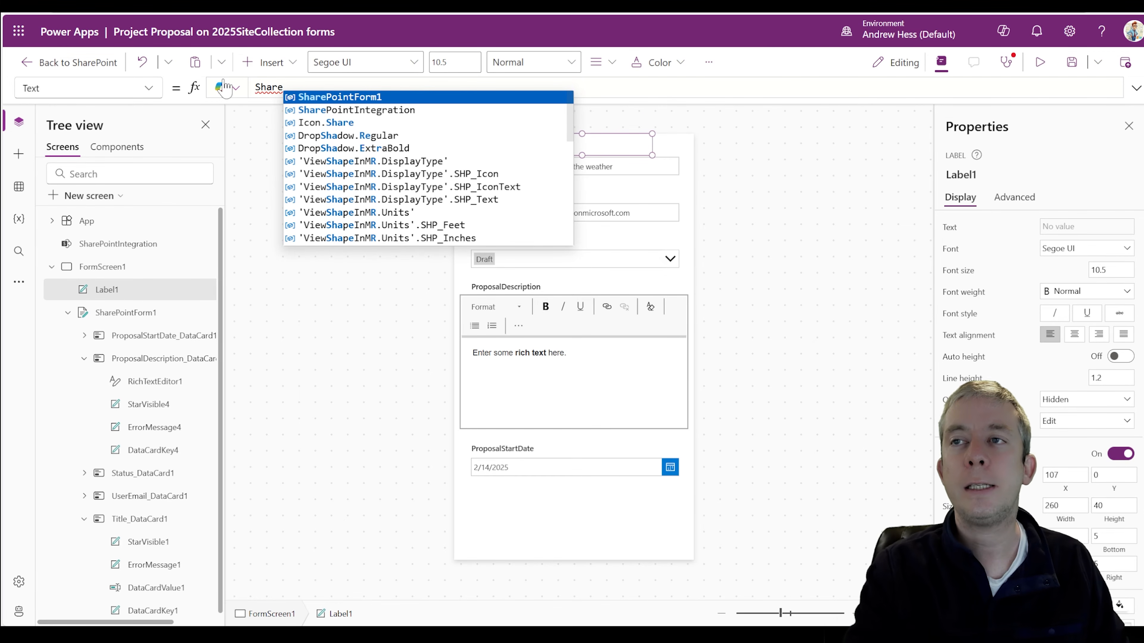
{"action": "key", "text": "Tab"}
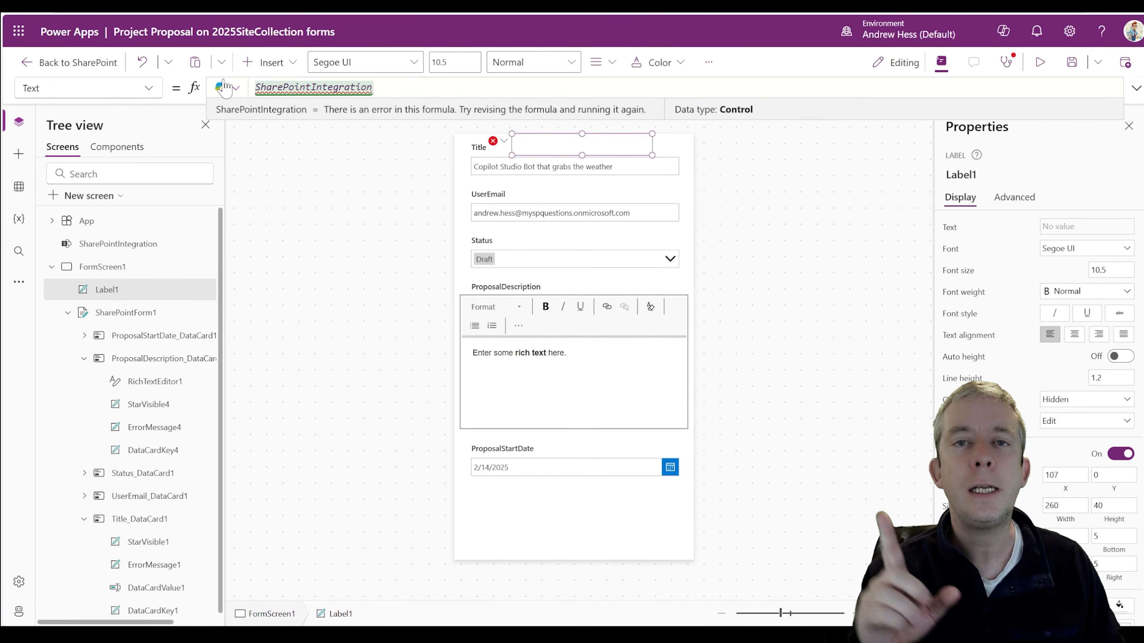
{"action": "type", "text": "."}
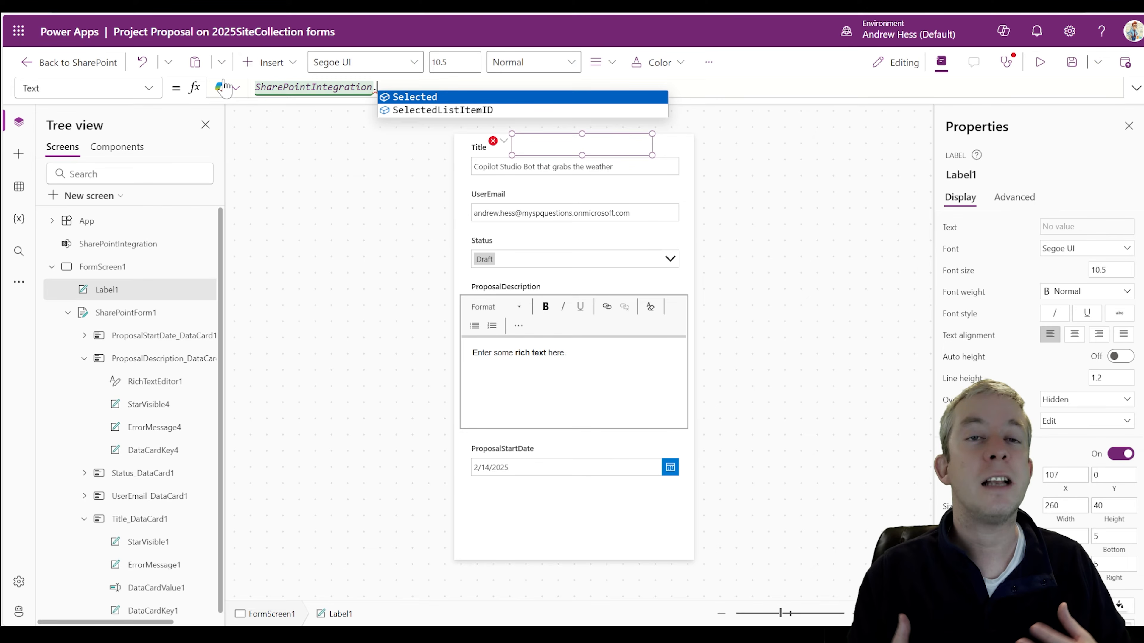
{"action": "key", "text": "Tab"}
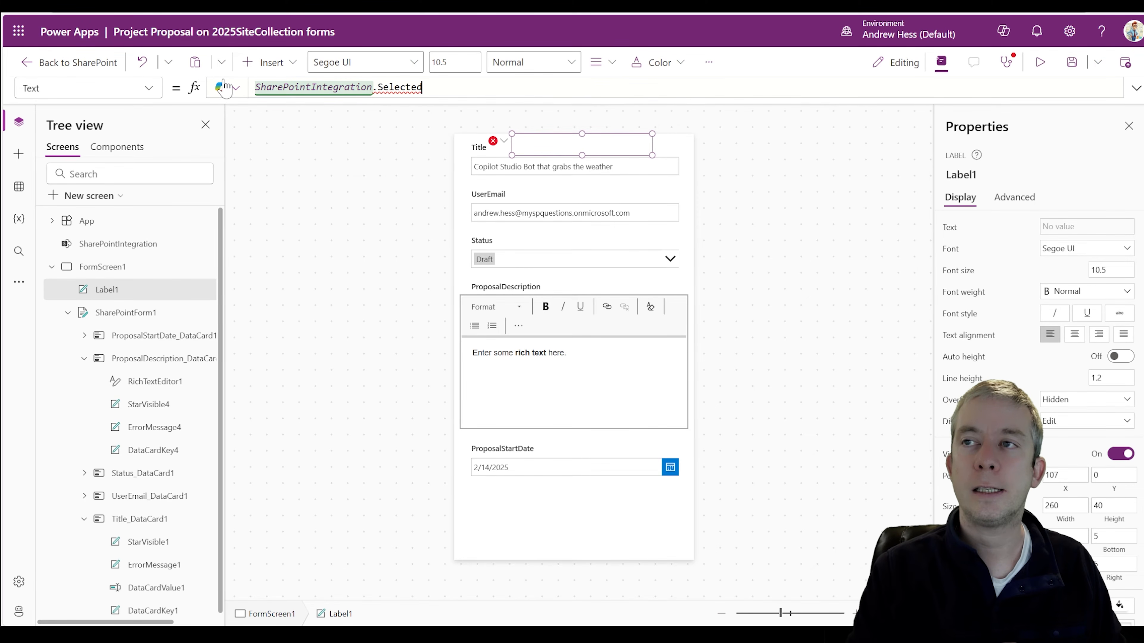
{"action": "type", "text": ".Title"}
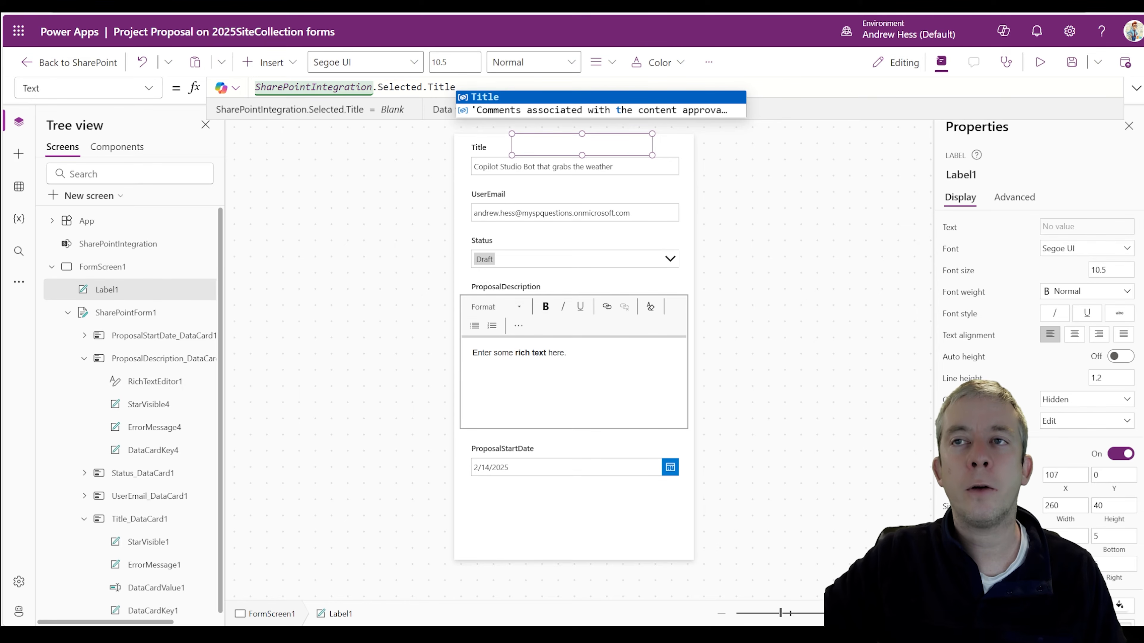
{"action": "left_click", "coordinate": [372, 86]}
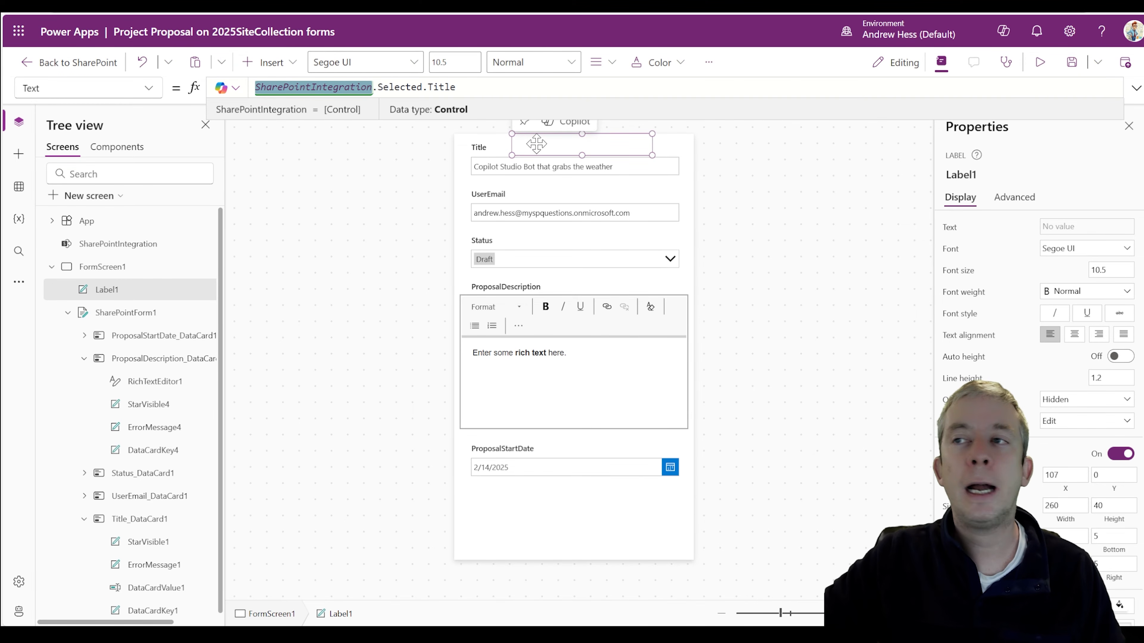
- Publish the customized Project Proposal form to SharePoint
{"action": "left_click", "coordinate": [1119, 68]}
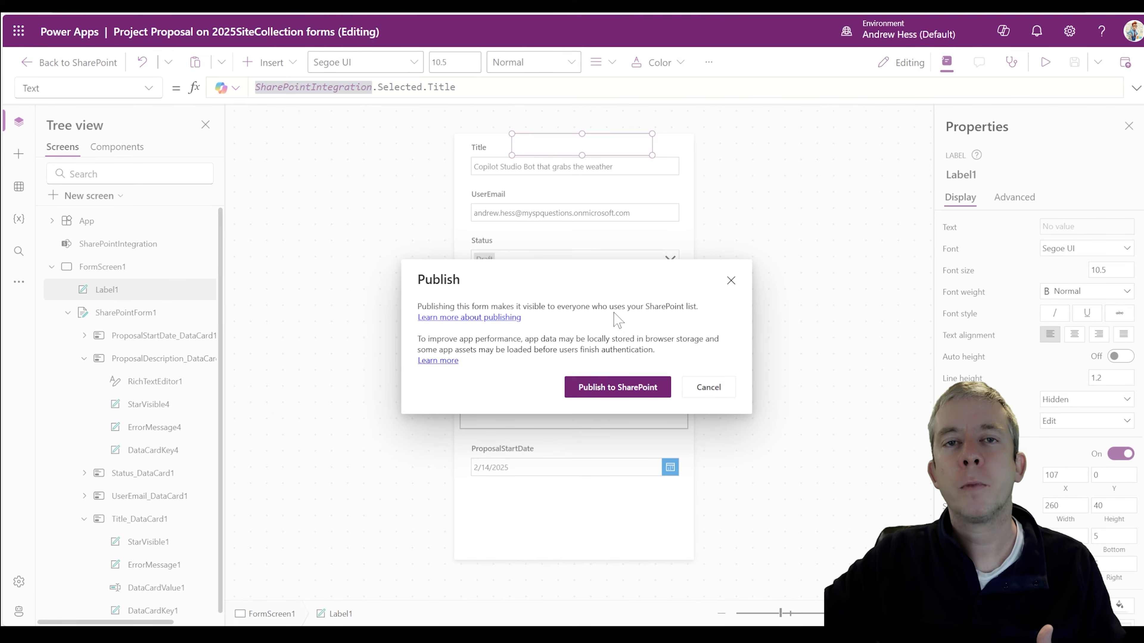
{"action": "left_click", "coordinate": [603, 389]}
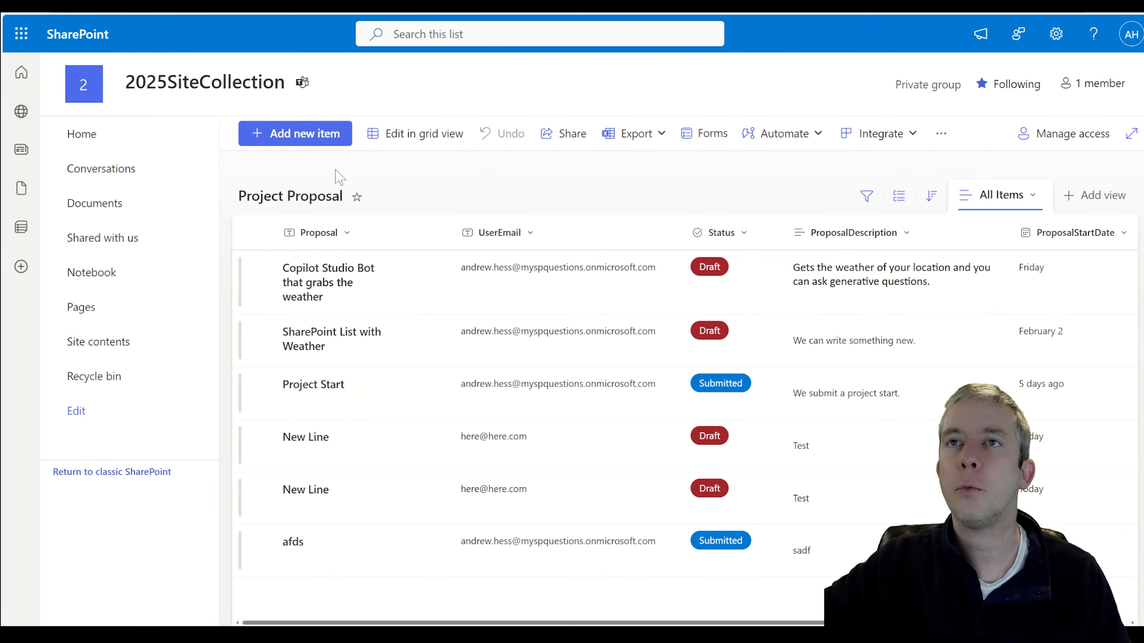
- Switch to the SharePoint list, open a new Project Proposal item form to check its fields, and close it without saving
{"action": "left_click", "coordinate": [309, 140]}
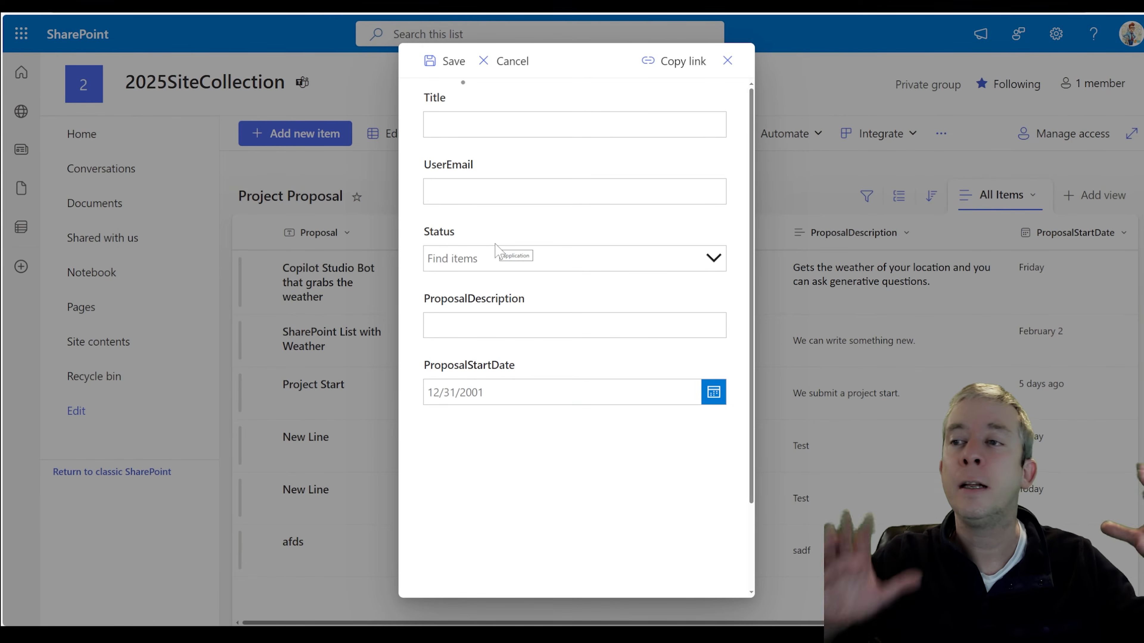
{"action": "scroll", "coordinate": [554, 237], "scroll_direction": "down", "scroll_amount": 2}
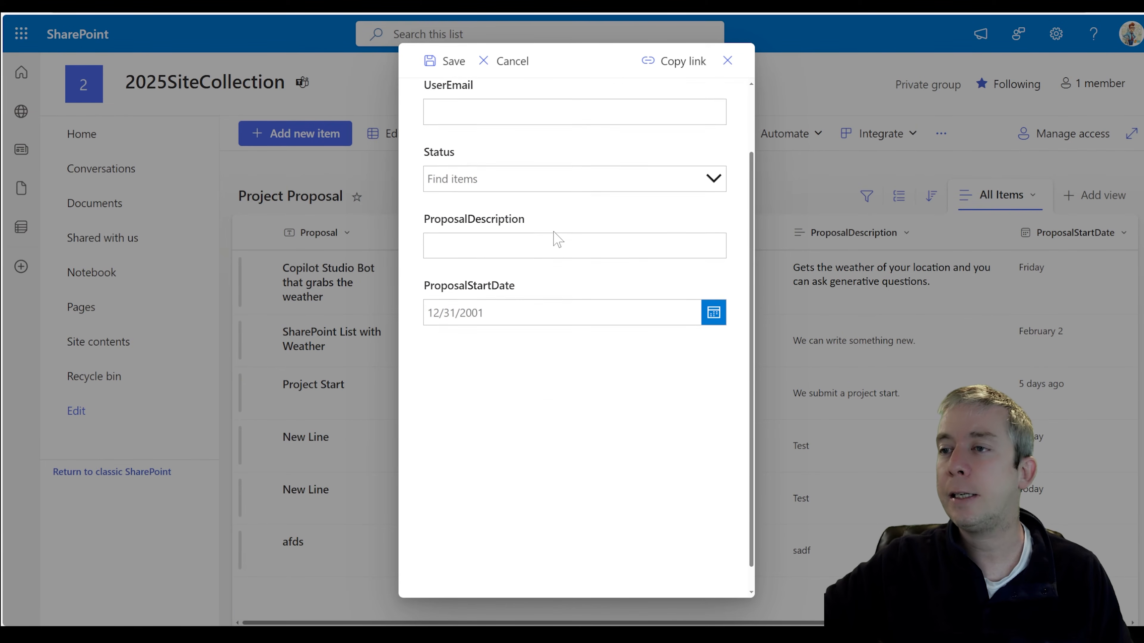
{"action": "scroll", "coordinate": [554, 238], "scroll_direction": "up", "scroll_amount": 2}
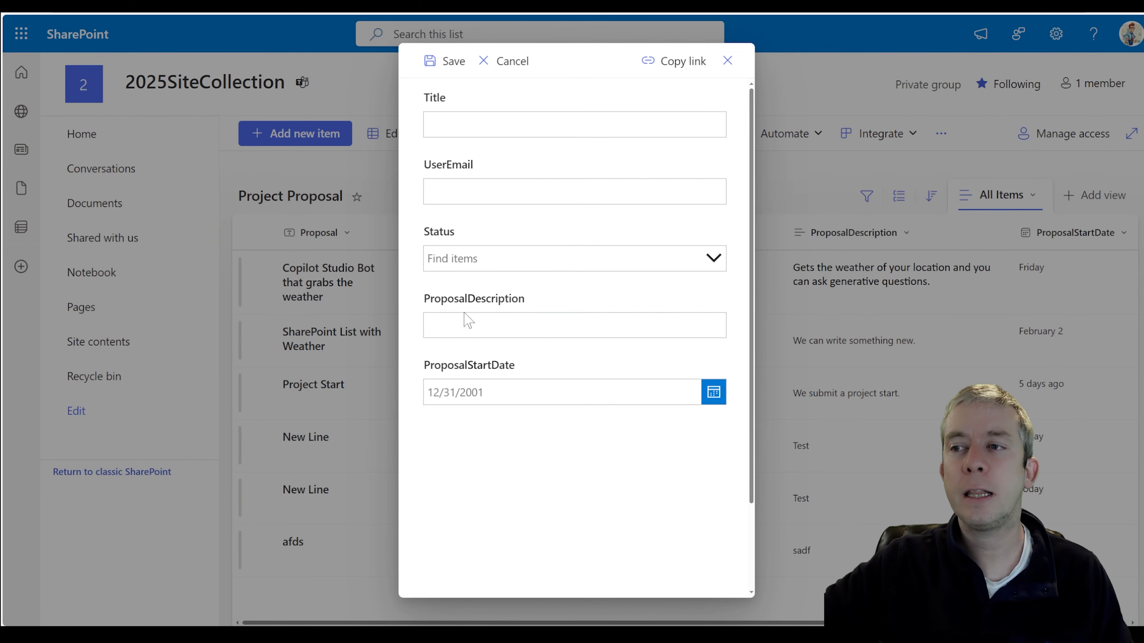
{"action": "left_click", "coordinate": [727, 60]}
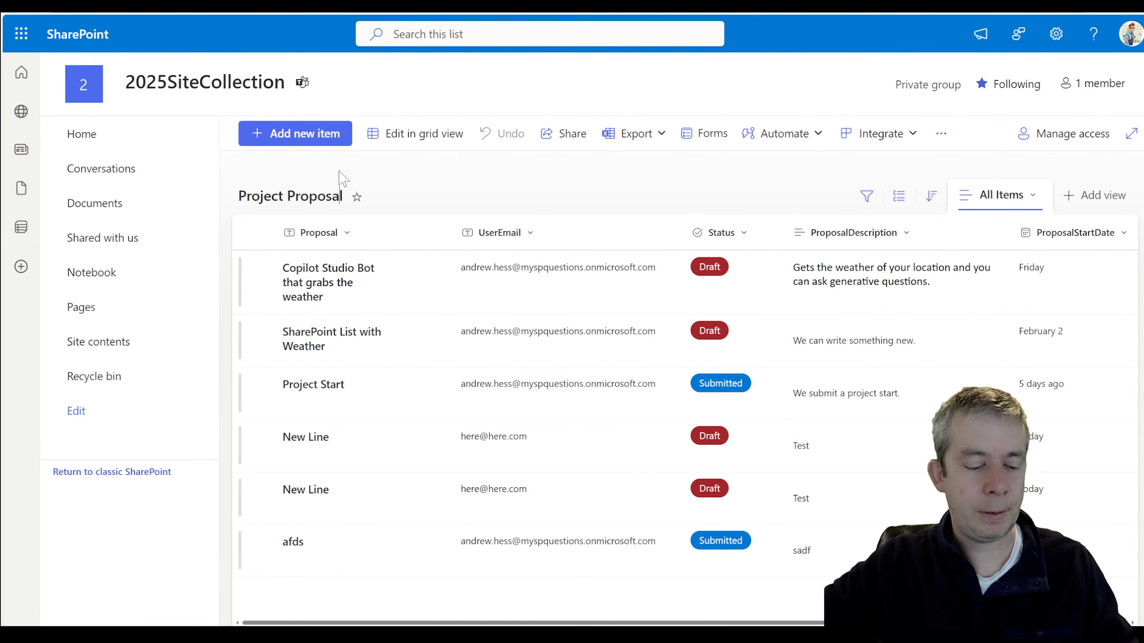
- Reopen the new item form, replace the ProposalDescription rich text with asdf, and close the form without saving
{"action": "left_click", "coordinate": [302, 135]}
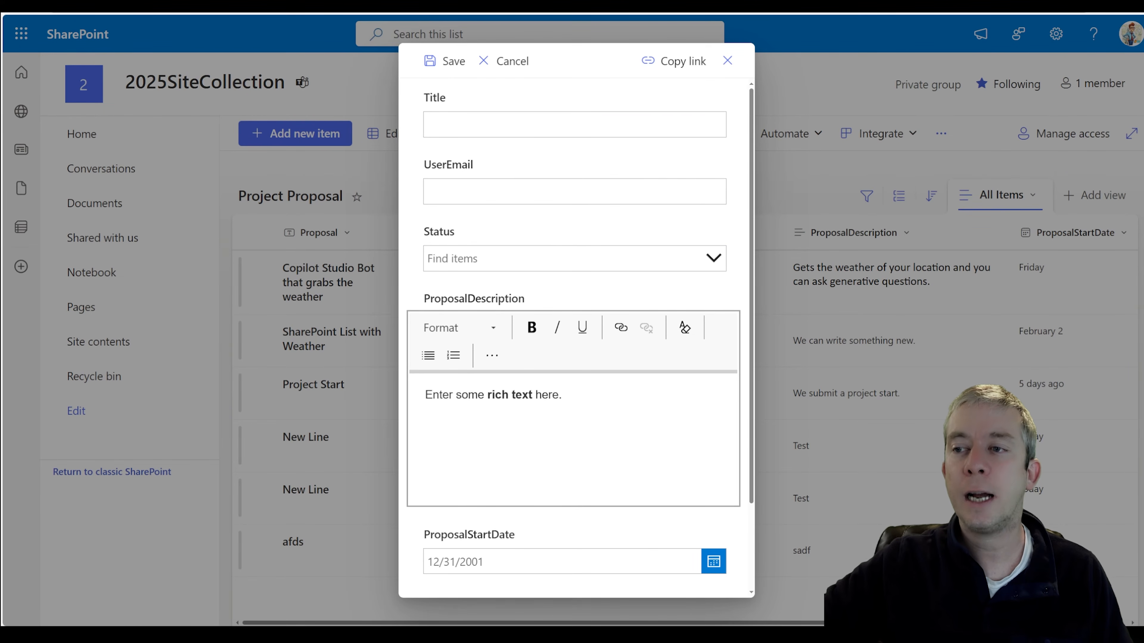
{"action": "left_click_drag", "start_coordinate": [570, 396], "coordinate": [381, 396]}
{"action": "type", "text": "asdf"}
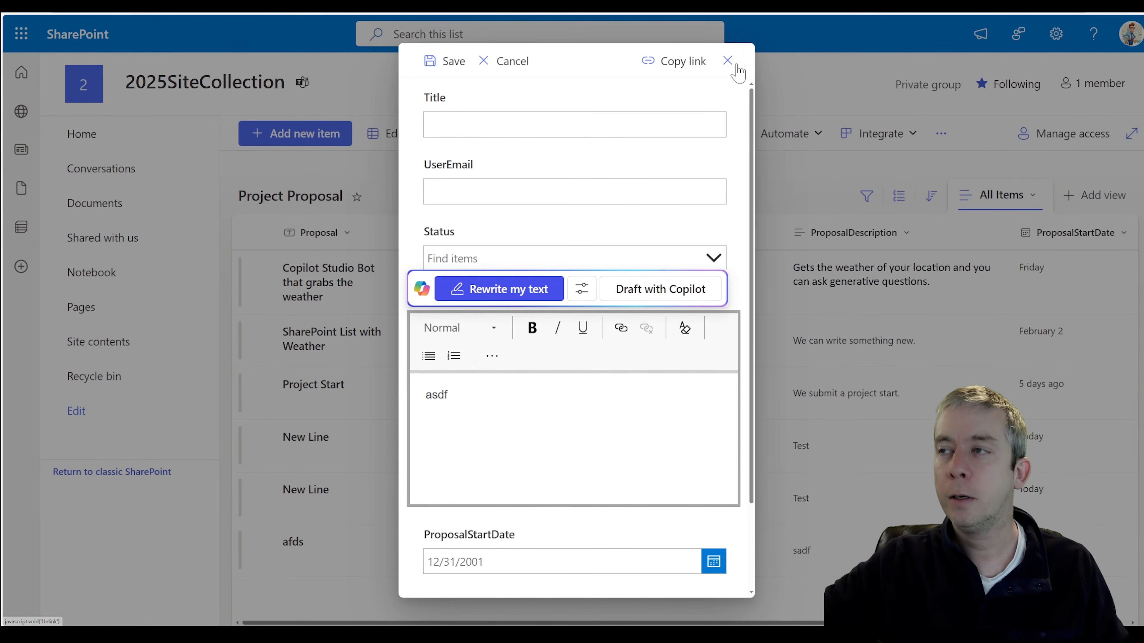
{"action": "left_click", "coordinate": [727, 61]}
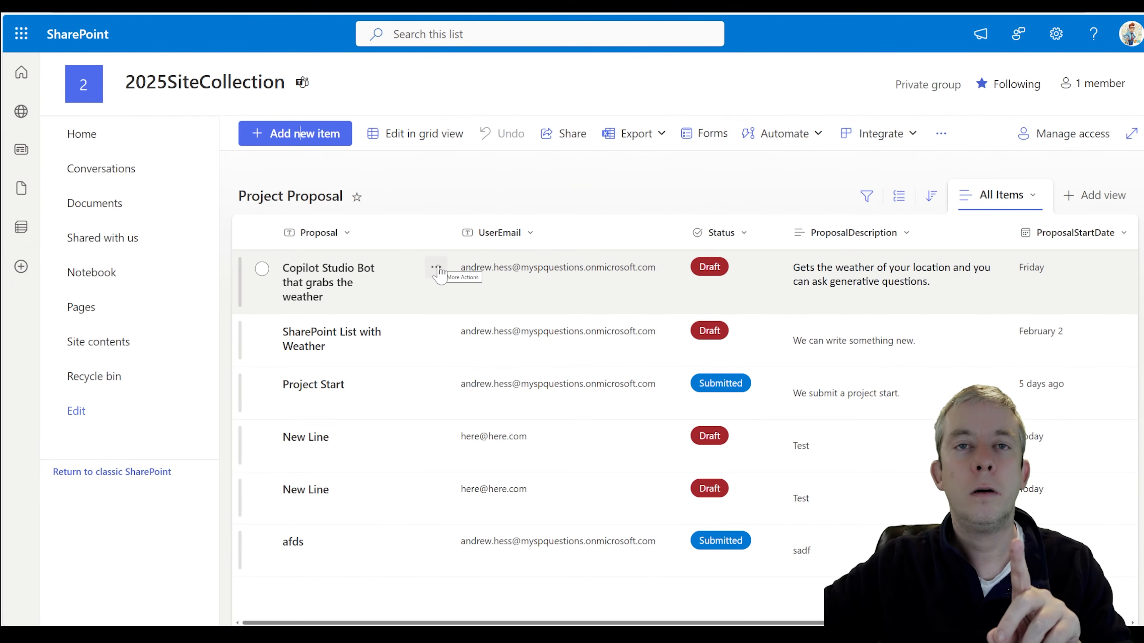
- Open the Copilot Studio Bot that grabs the weather item and check the selected-item label beside the Title heading
{"action": "left_click", "coordinate": [331, 292]}
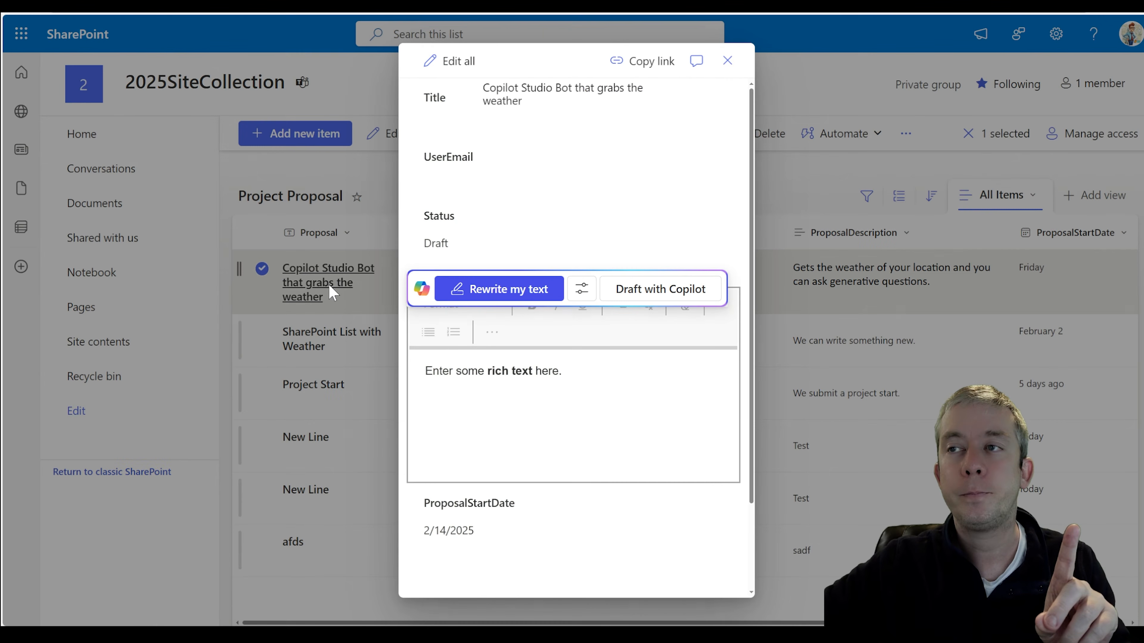
{"action": "left_click_drag", "start_coordinate": [504, 94], "coordinate": [524, 103]}
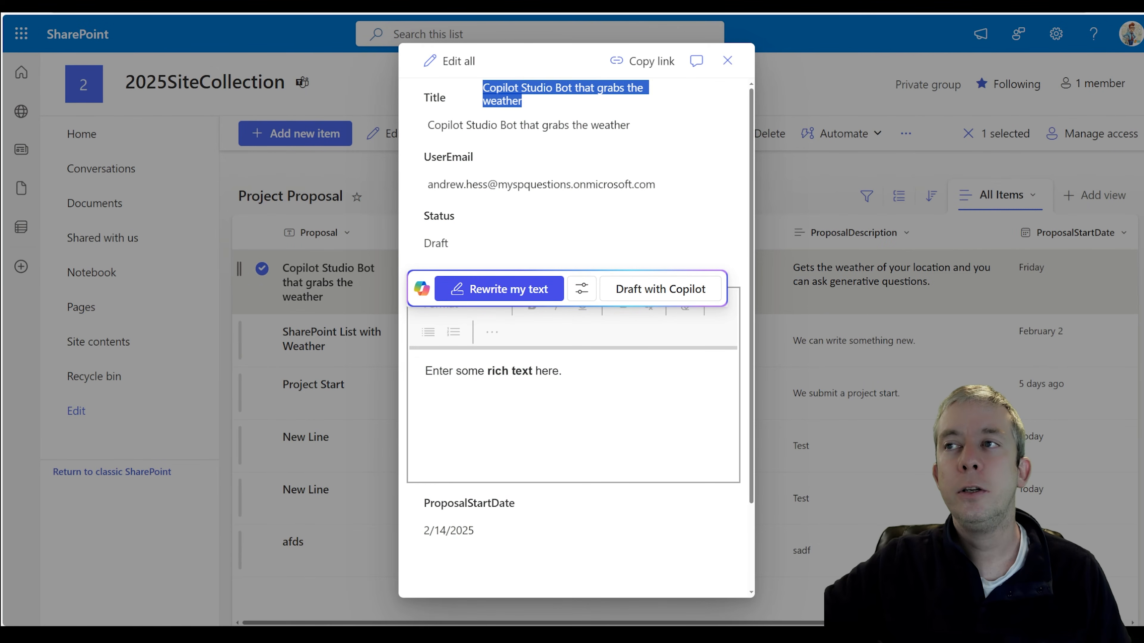
{"action": "left_click", "coordinate": [542, 111]}
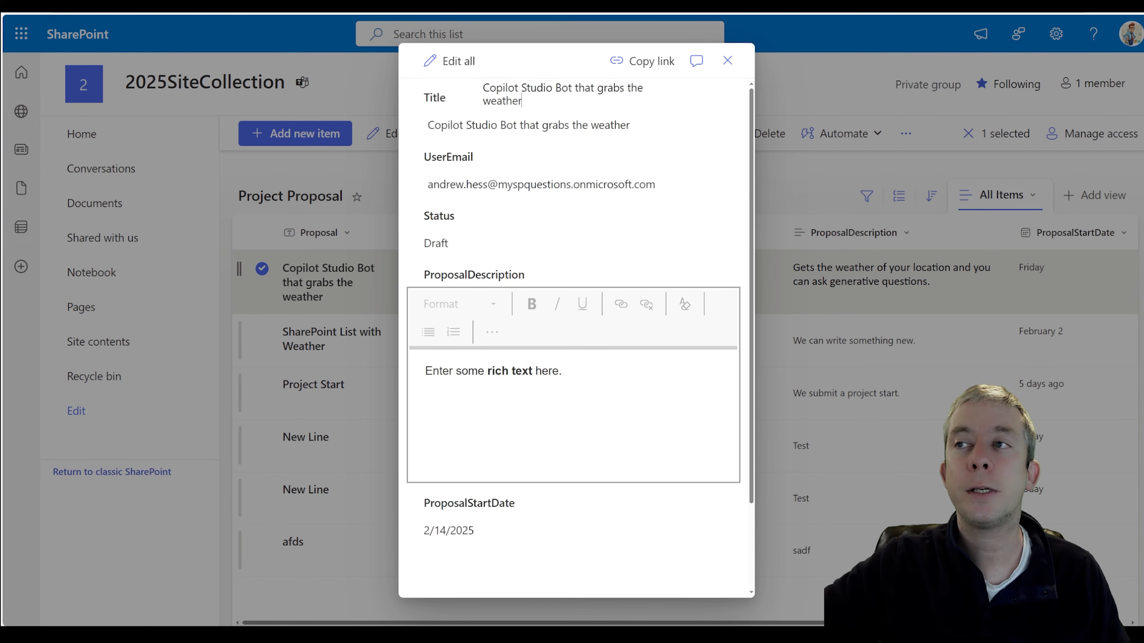
{"action": "left_click_drag", "start_coordinate": [522, 100], "coordinate": [488, 88]}
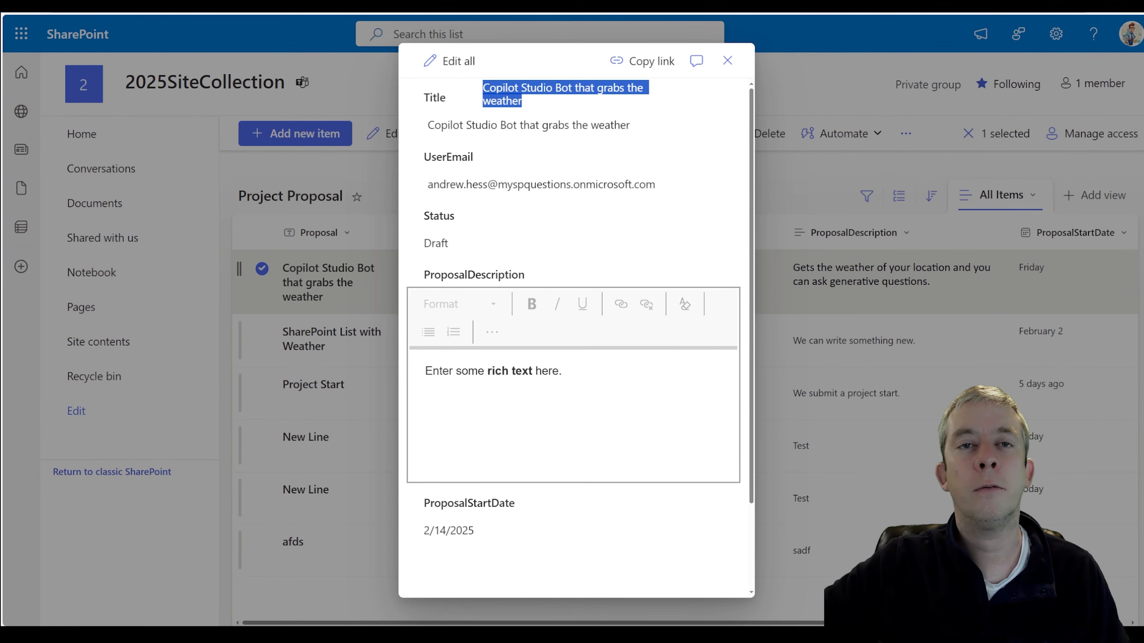
{"action": "left_click", "coordinate": [651, 97]}
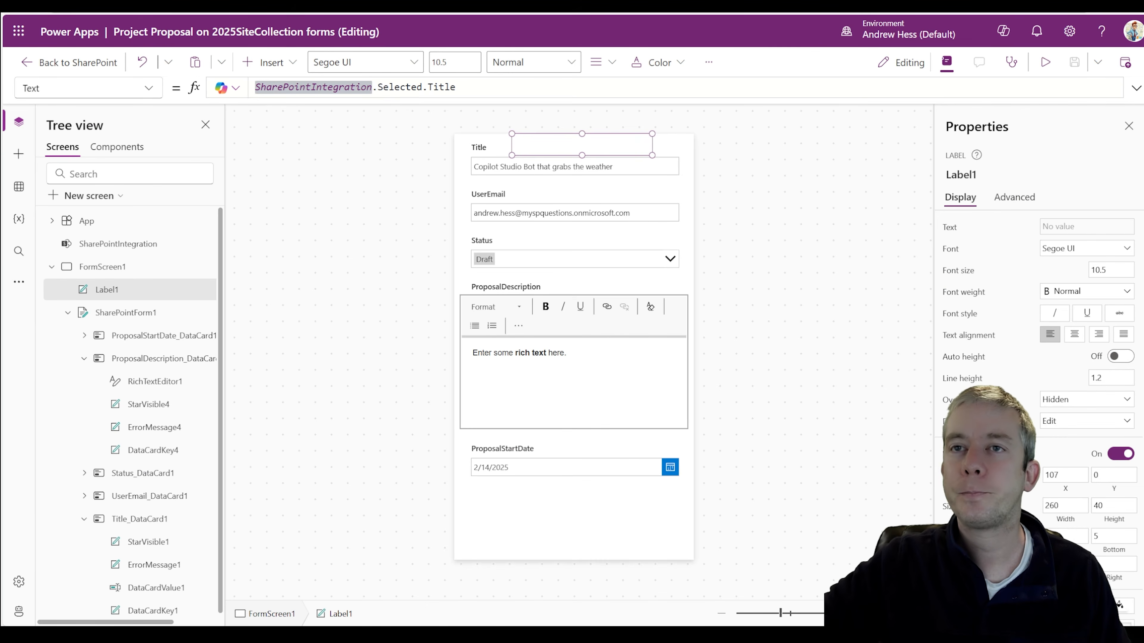
- In Power Apps, try appending a Patch call after SubmitForm(SharePointForm1) in SharePointIntegration's OnSave formula, and remove it again
{"action": "left_click", "coordinate": [118, 244]}
{"action": "left_click", "coordinate": [148, 89]}
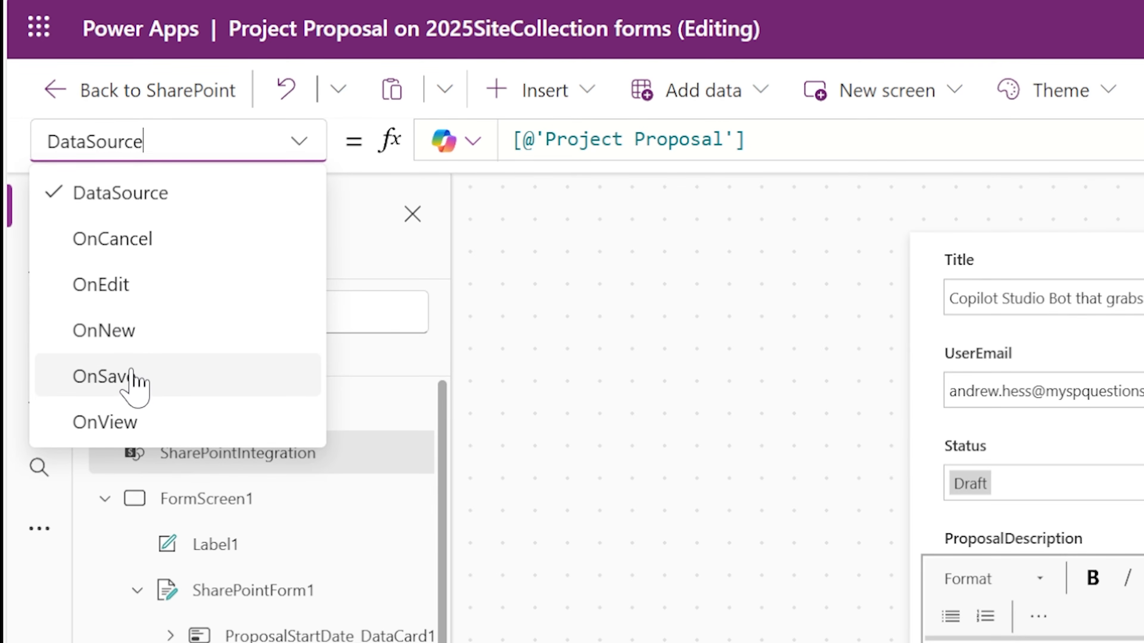
{"action": "left_click", "coordinate": [131, 379]}
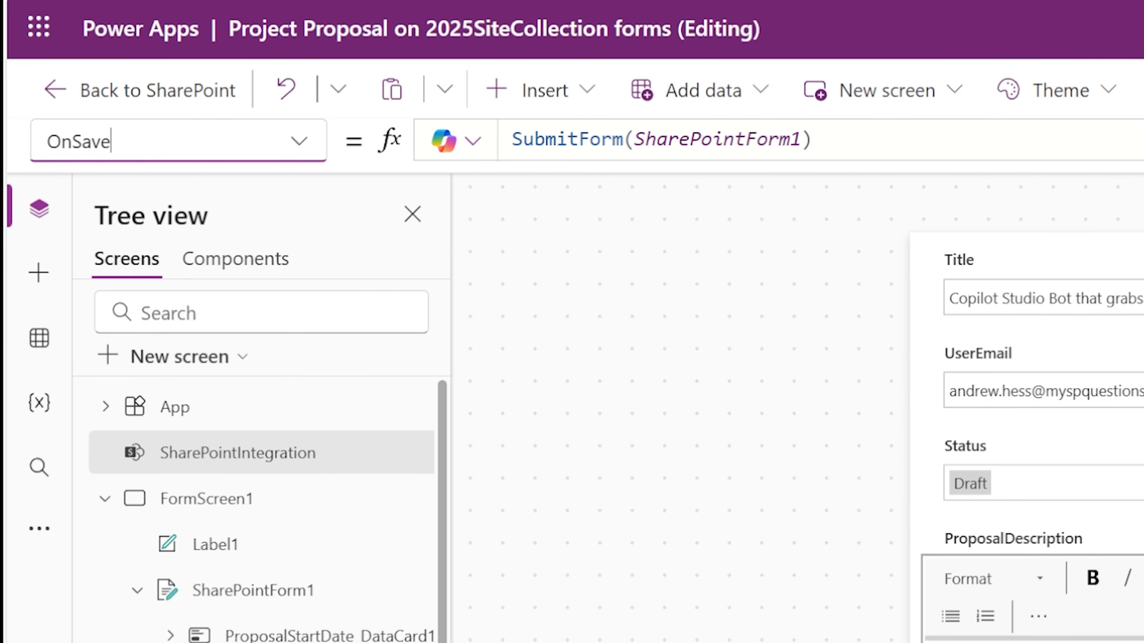
{"action": "left_click", "coordinate": [820, 127]}
{"action": "type", "text": "; P"}
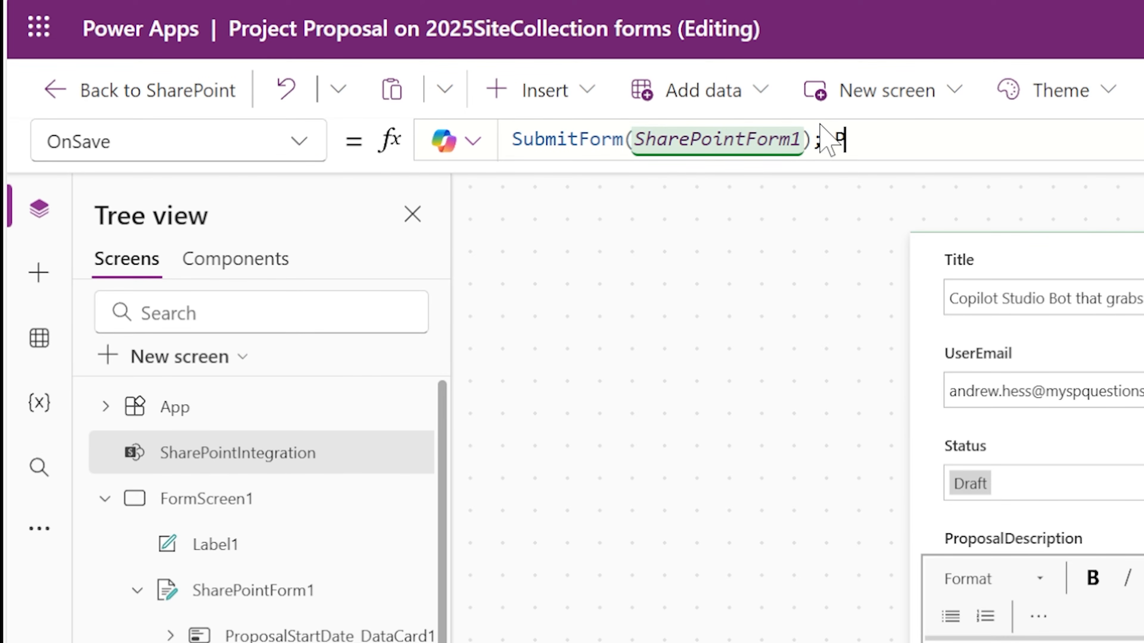
{"action": "type", "text": "atch("}
{"action": "key", "text": "BackSpace"}
{"action": "key", "text": "BackSpace"}
{"action": "key", "text": "BackSpace"}
{"action": "key", "text": "BackSpace"}
{"action": "key", "text": "BackSpace"}
{"action": "key", "text": "BackSpace"}
{"action": "key", "text": "BackSpace"}
{"action": "key", "text": "BackSpace"}
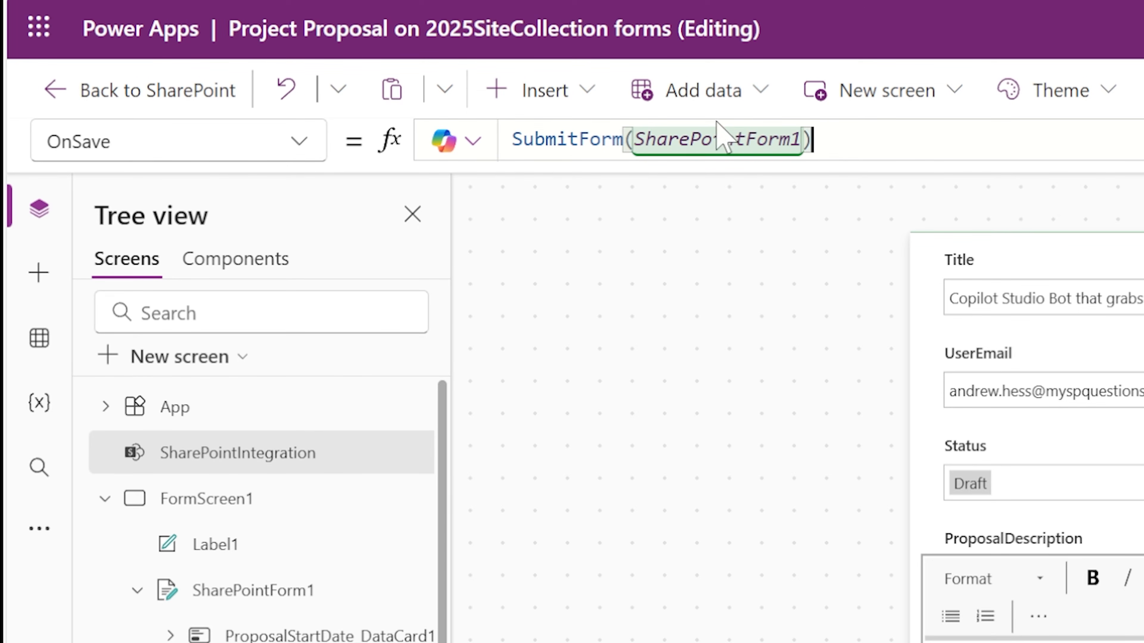
- Review the OnView and OnNew formulas of the SharePointIntegration object
{"action": "left_click", "coordinate": [295, 151]}
{"action": "left_click", "coordinate": [131, 428]}
{"action": "left_click", "coordinate": [299, 151]}
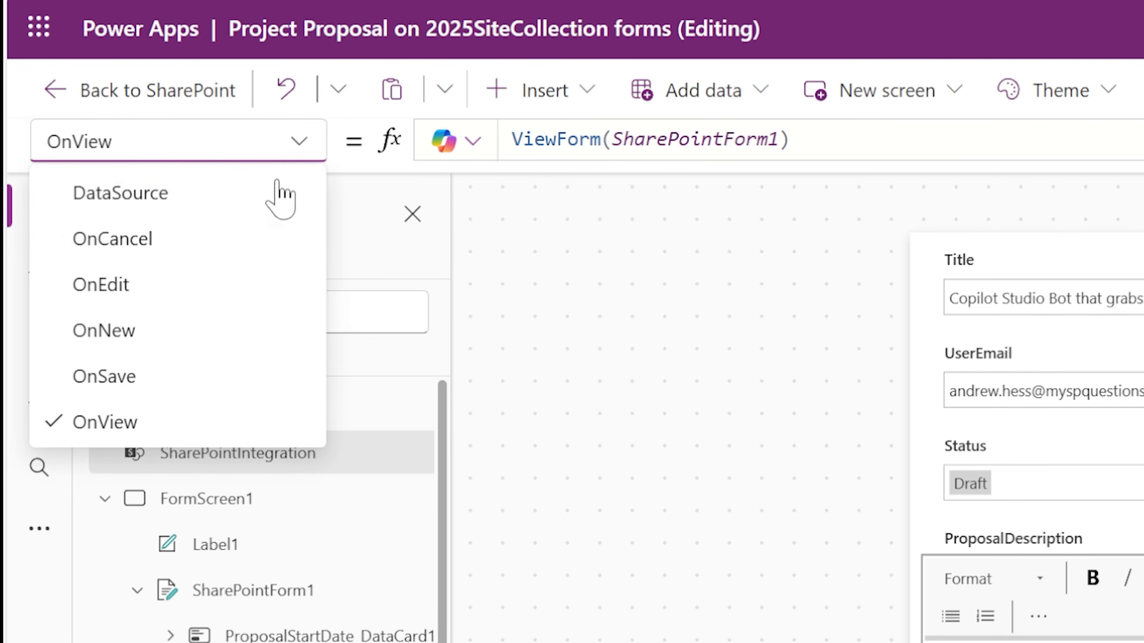
{"action": "left_click", "coordinate": [171, 331]}
{"action": "left_click", "coordinate": [307, 148]}
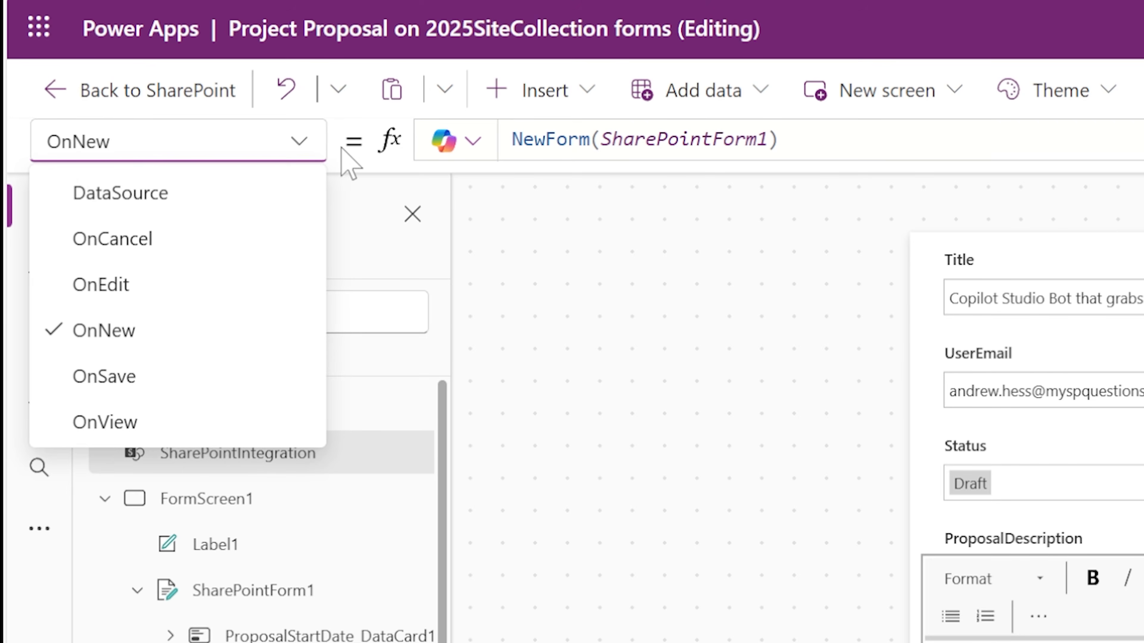
{"action": "left_click", "coordinate": [322, 456]}
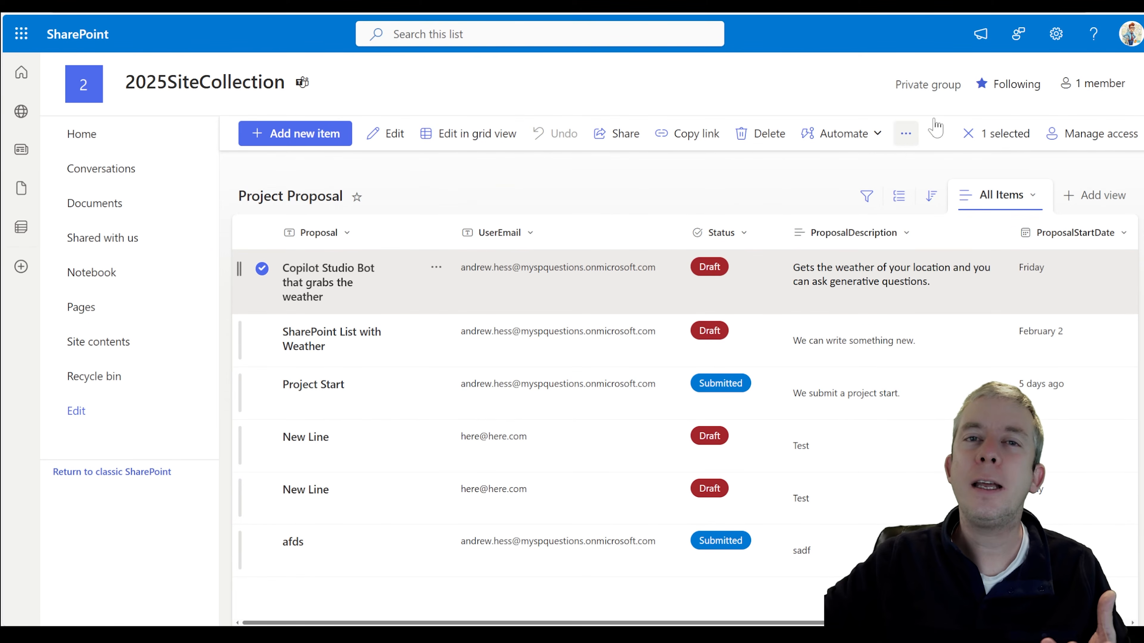
- Switch back to SharePoint and open the Project Proposal list's form settings
{"action": "left_click", "coordinate": [1057, 36]}
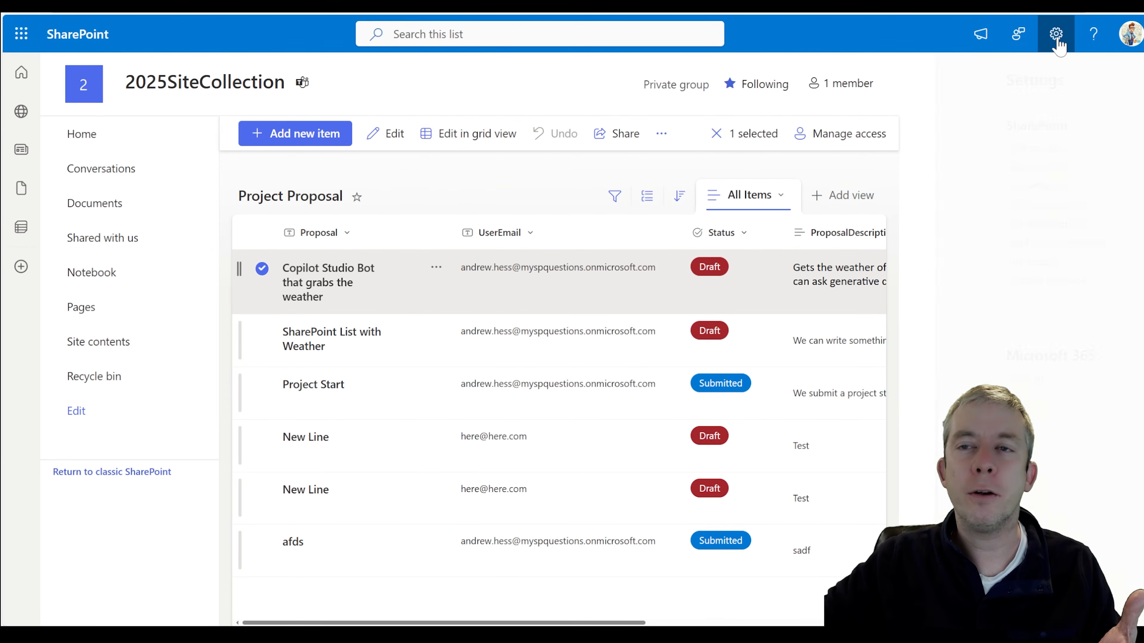
{"action": "left_click", "coordinate": [935, 193]}
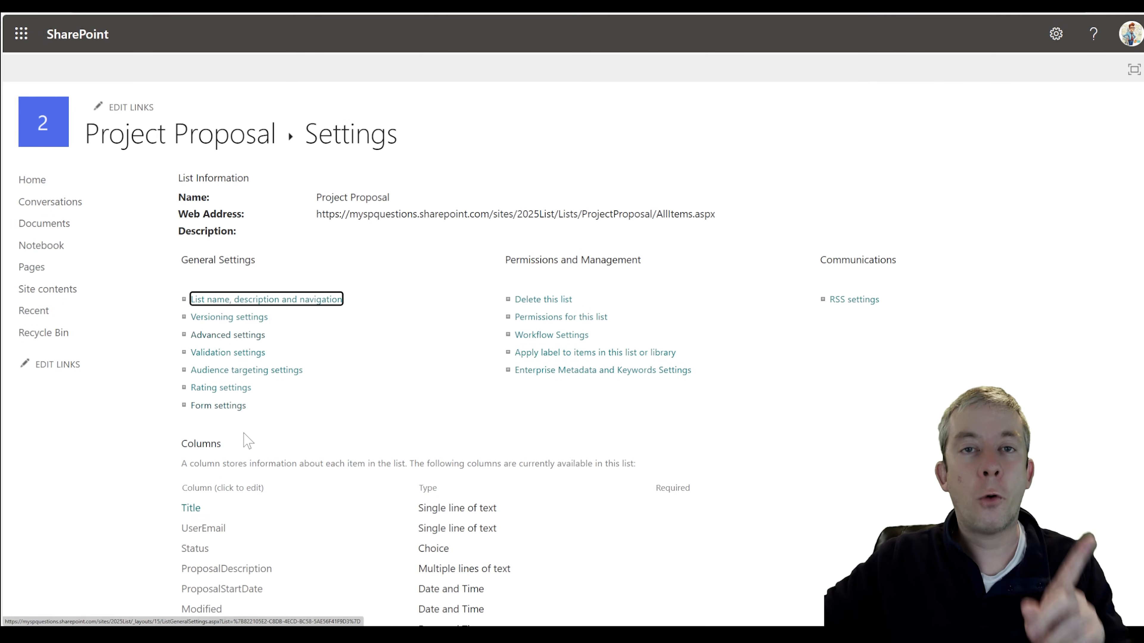
{"action": "left_click", "coordinate": [222, 408]}
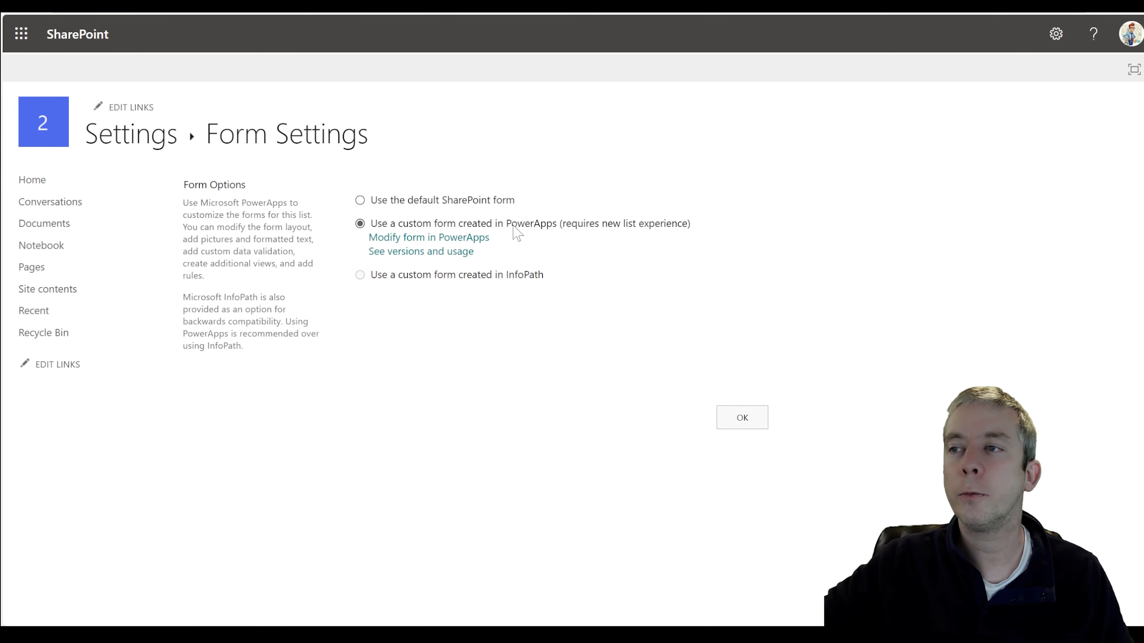
- Set the list to use the default SharePoint form and delete the custom PowerApps form, confirming the deletion
{"action": "left_click", "coordinate": [360, 201]}
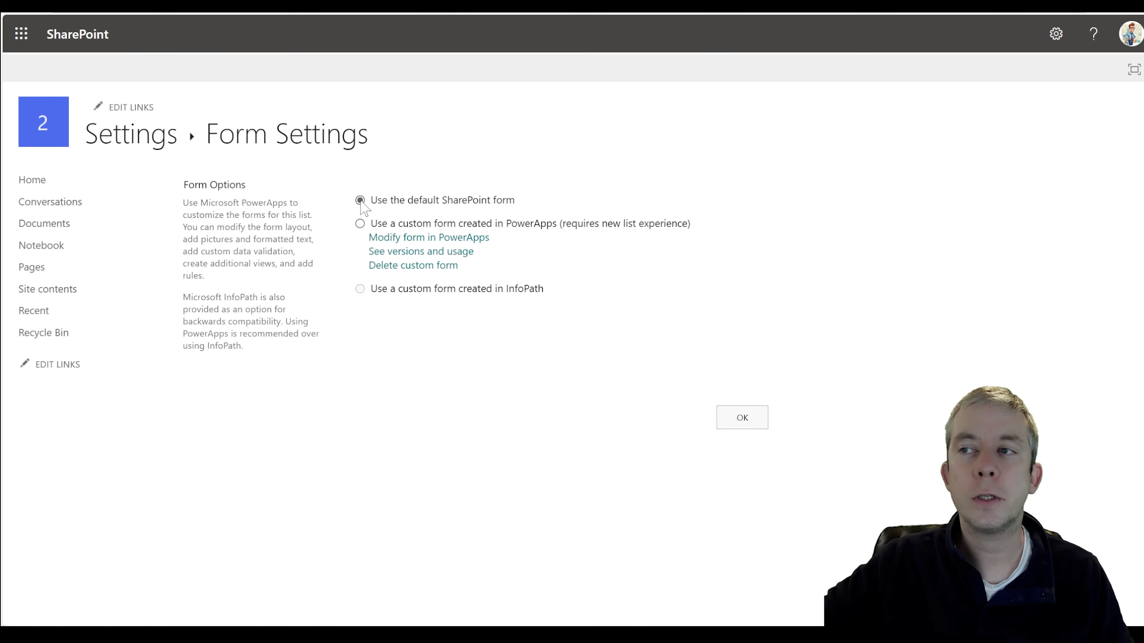
{"action": "left_click", "coordinate": [393, 270]}
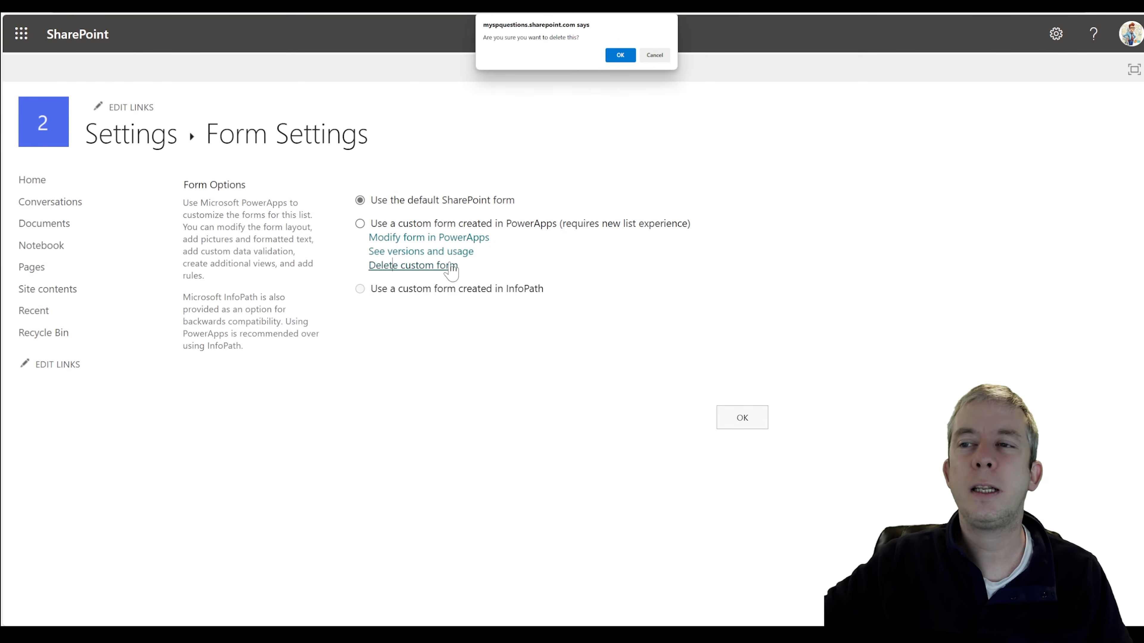
{"action": "left_click", "coordinate": [619, 55]}
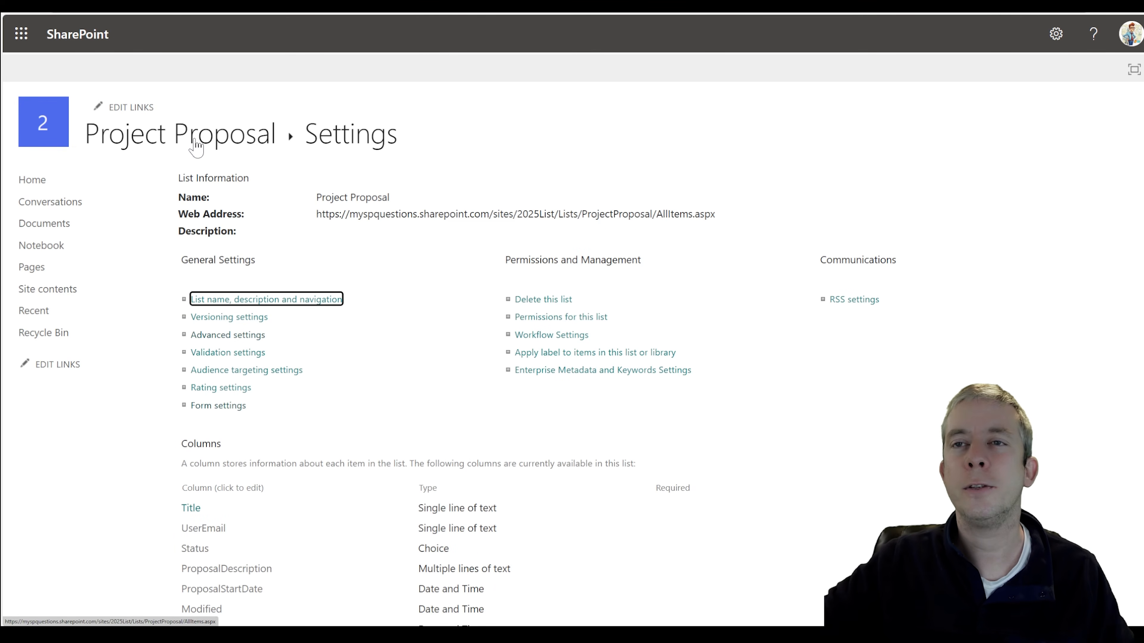
{"action": "left_click", "coordinate": [196, 136]}
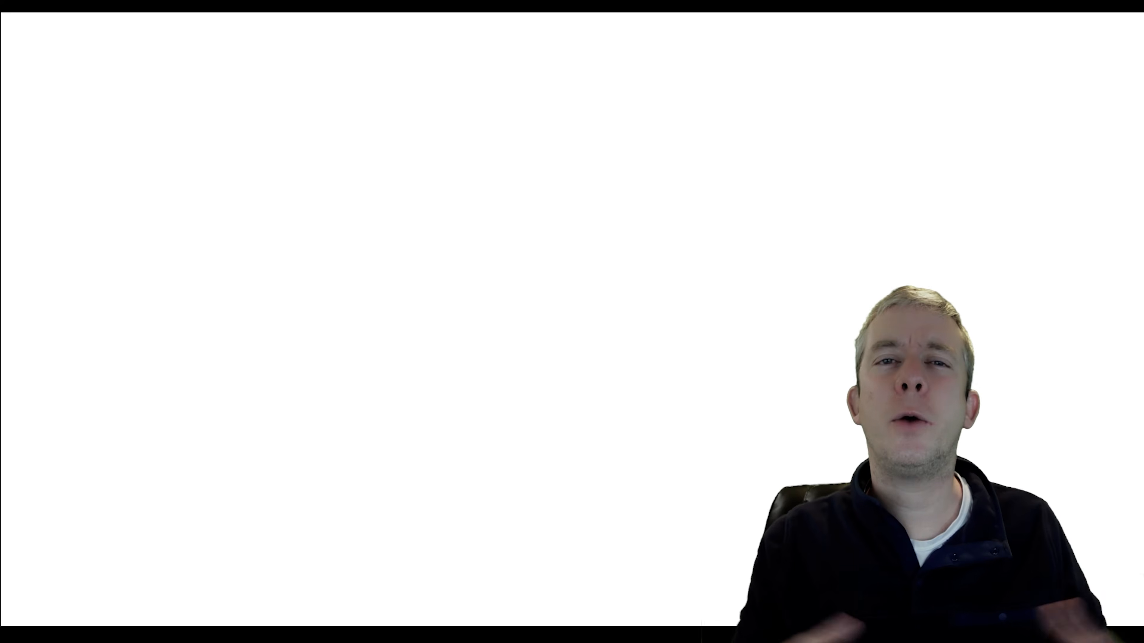